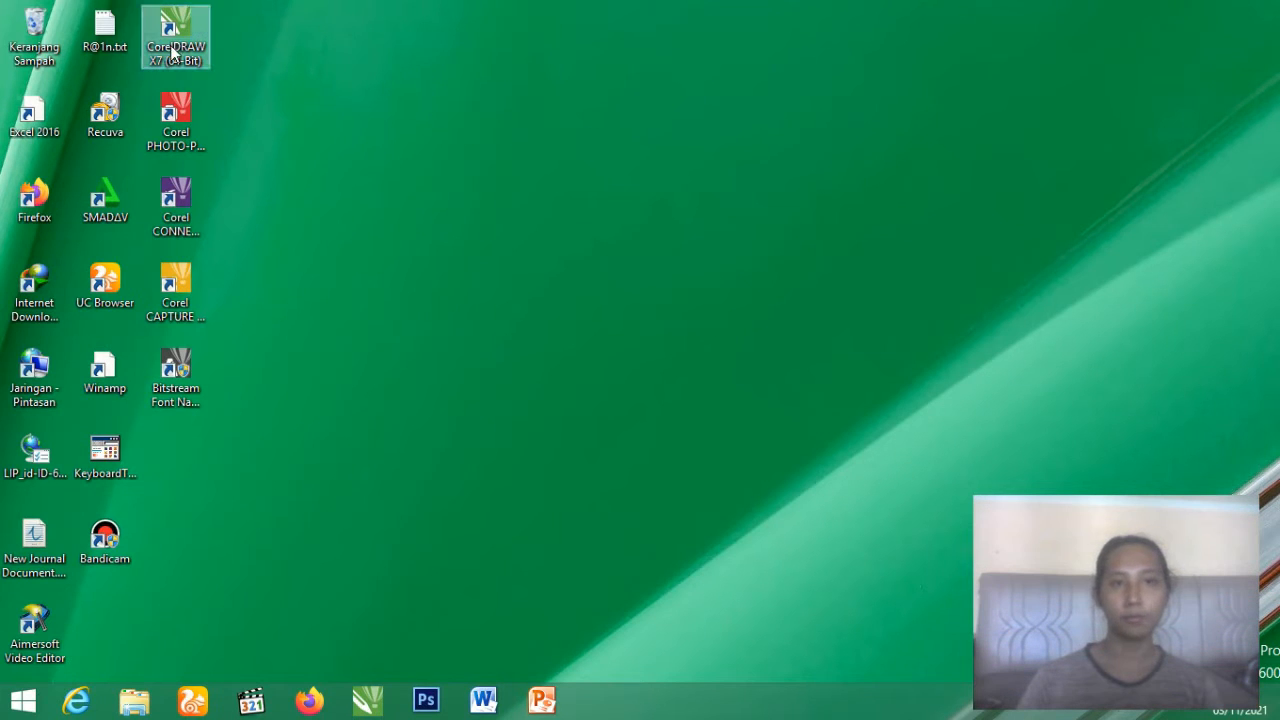
Launch CorelDRAW X7, closing the account sign-in window and declining to open the auto-backup file
click(172, 50)
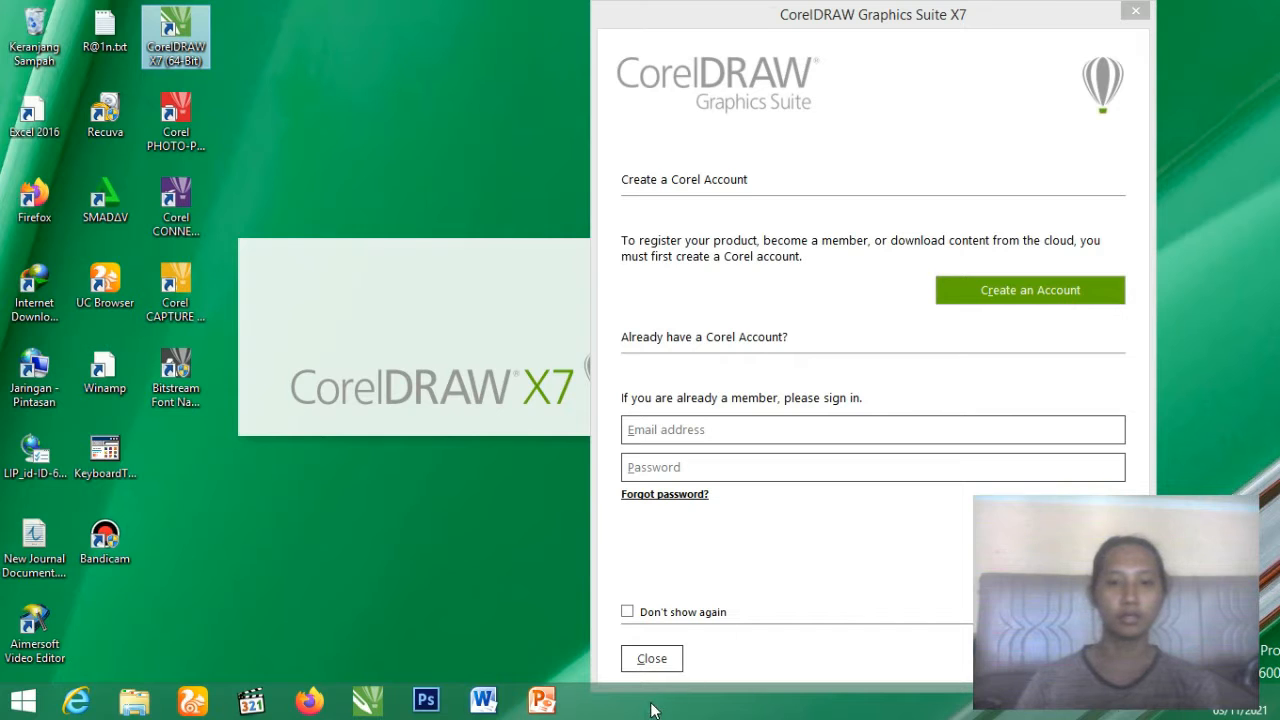
click(634, 656)
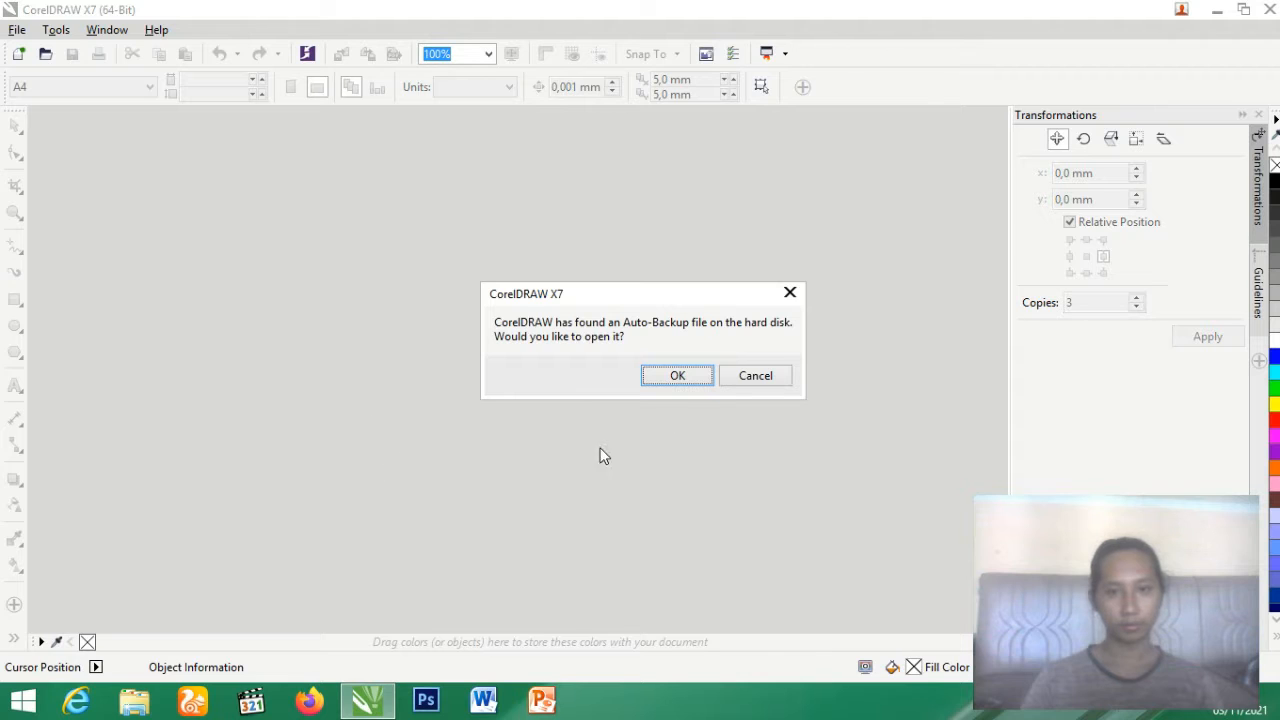
click(758, 373)
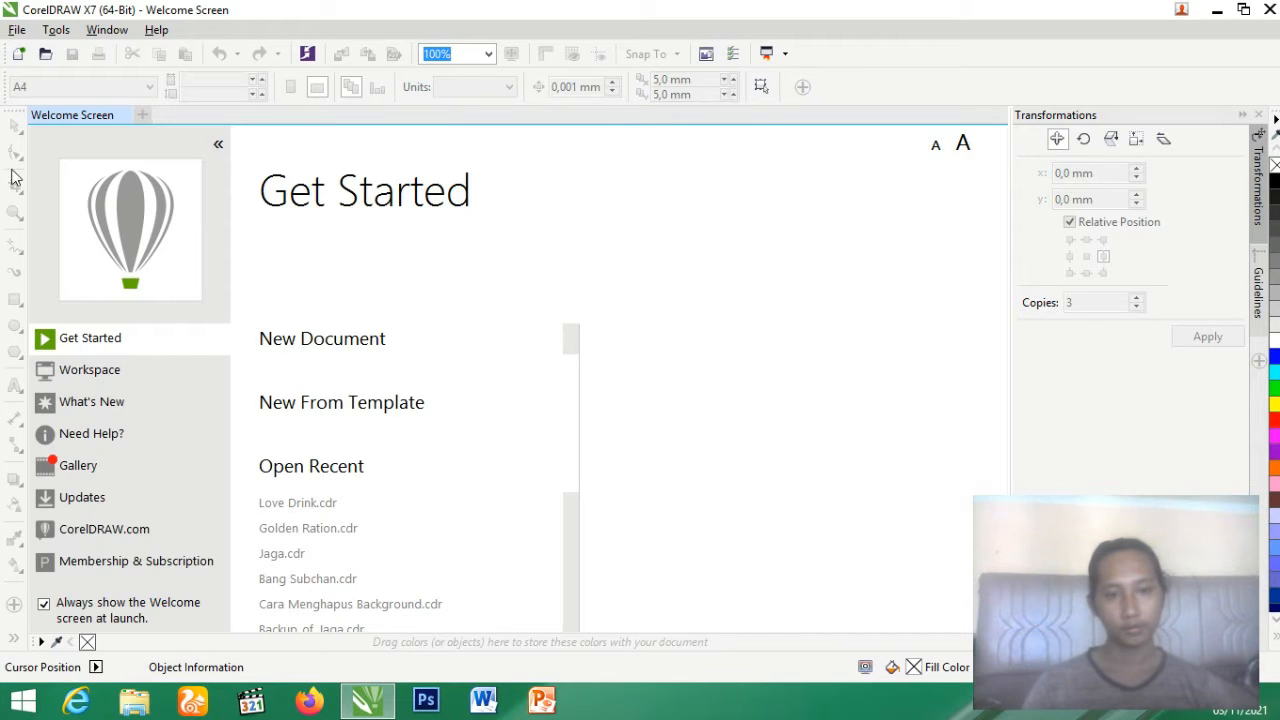
Create a new A4 portrait document in RGB at 300 dpi
click(323, 345)
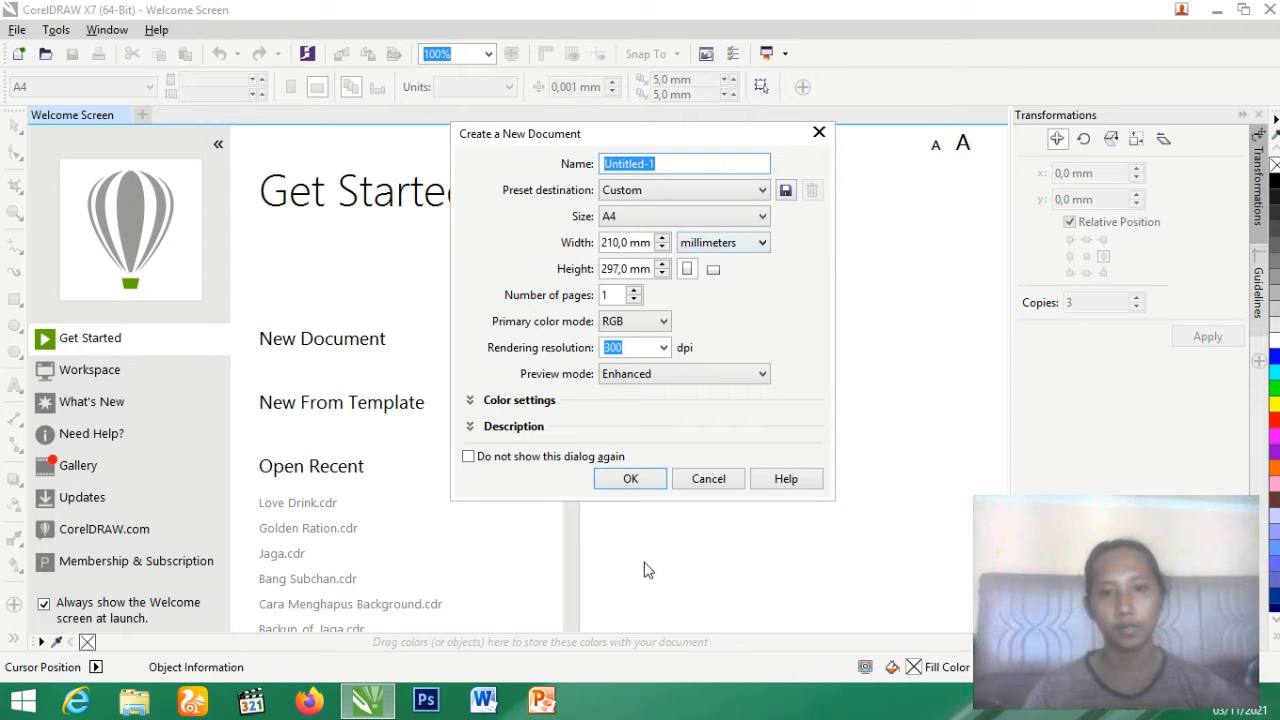
click(641, 480)
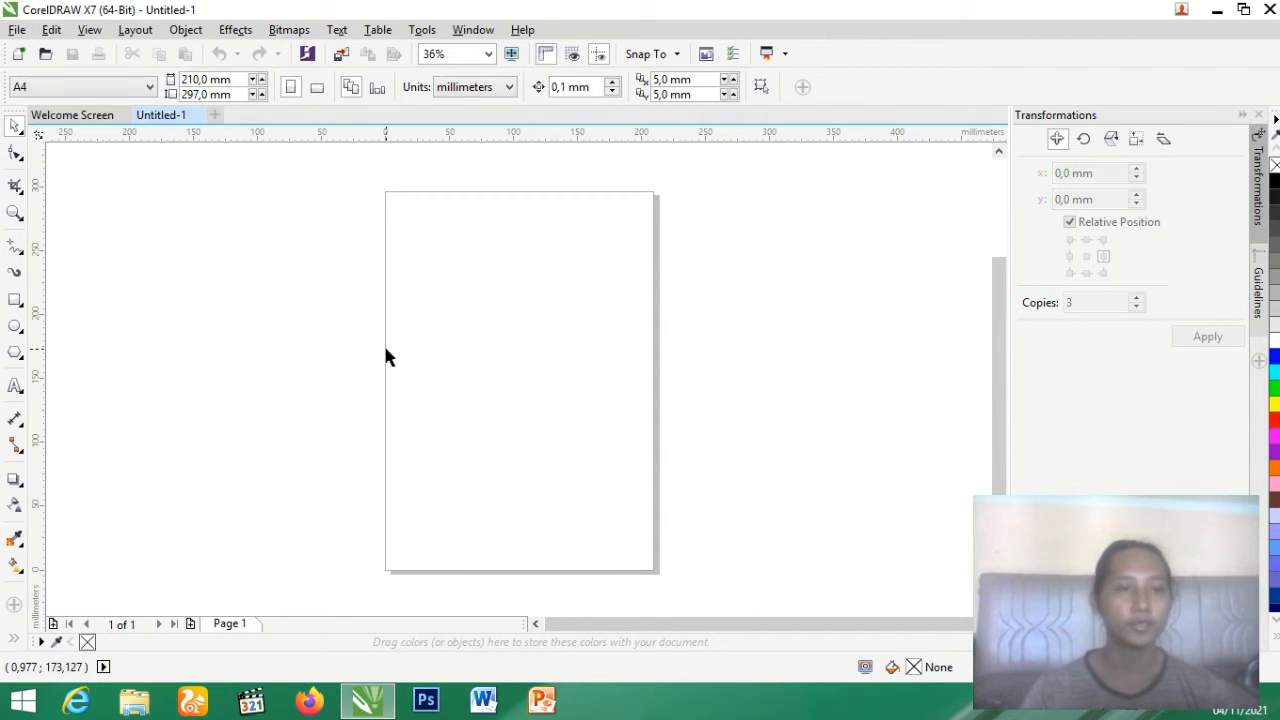
click(25, 137)
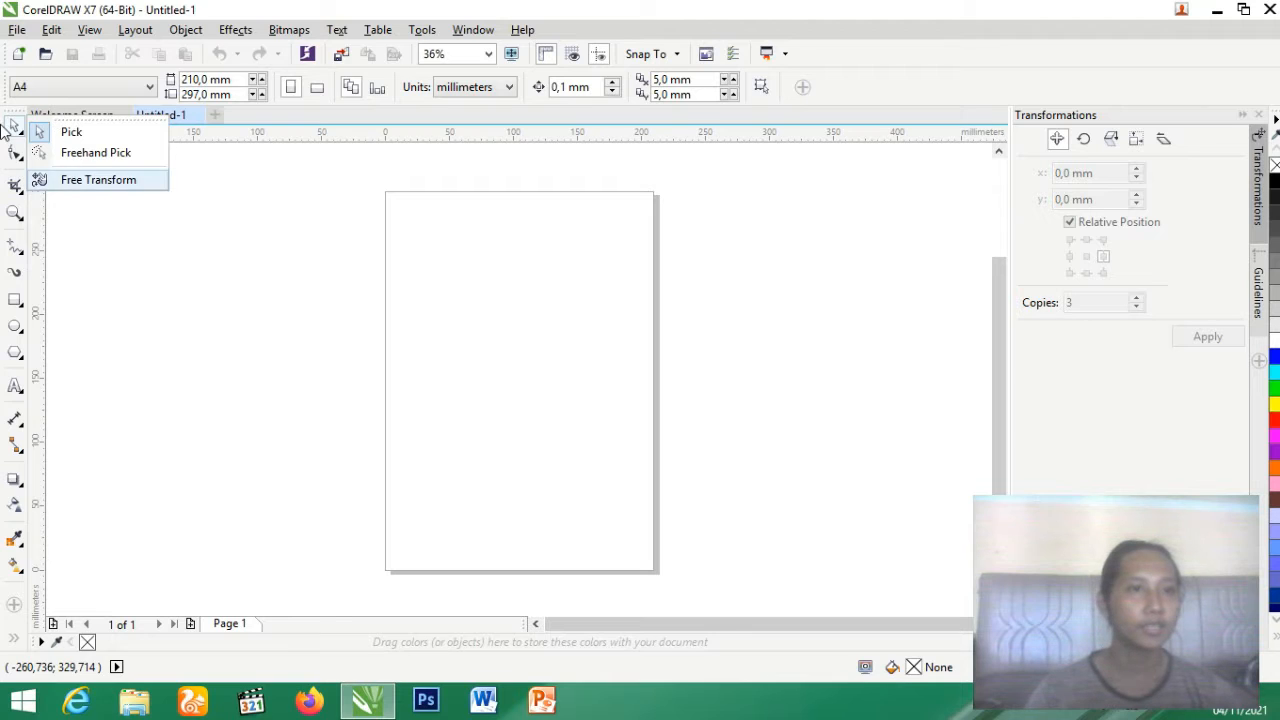
click(4, 125)
click(24, 133)
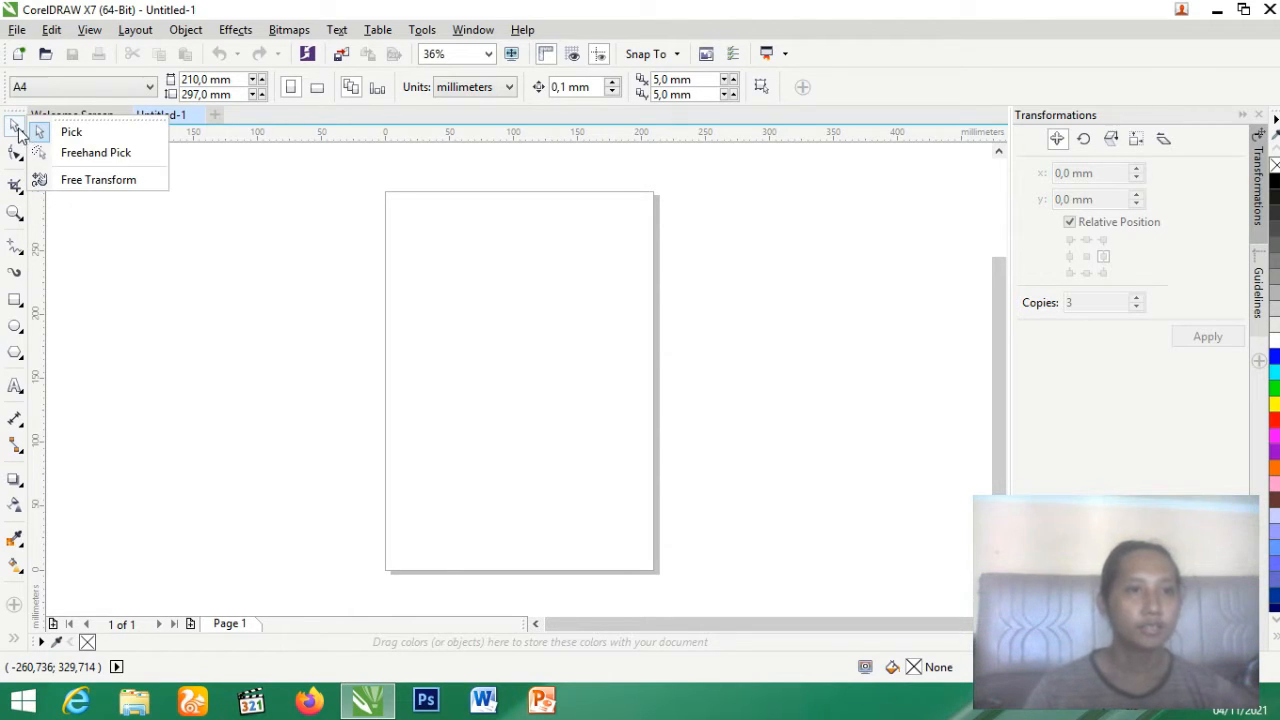
click(16, 127)
click(24, 136)
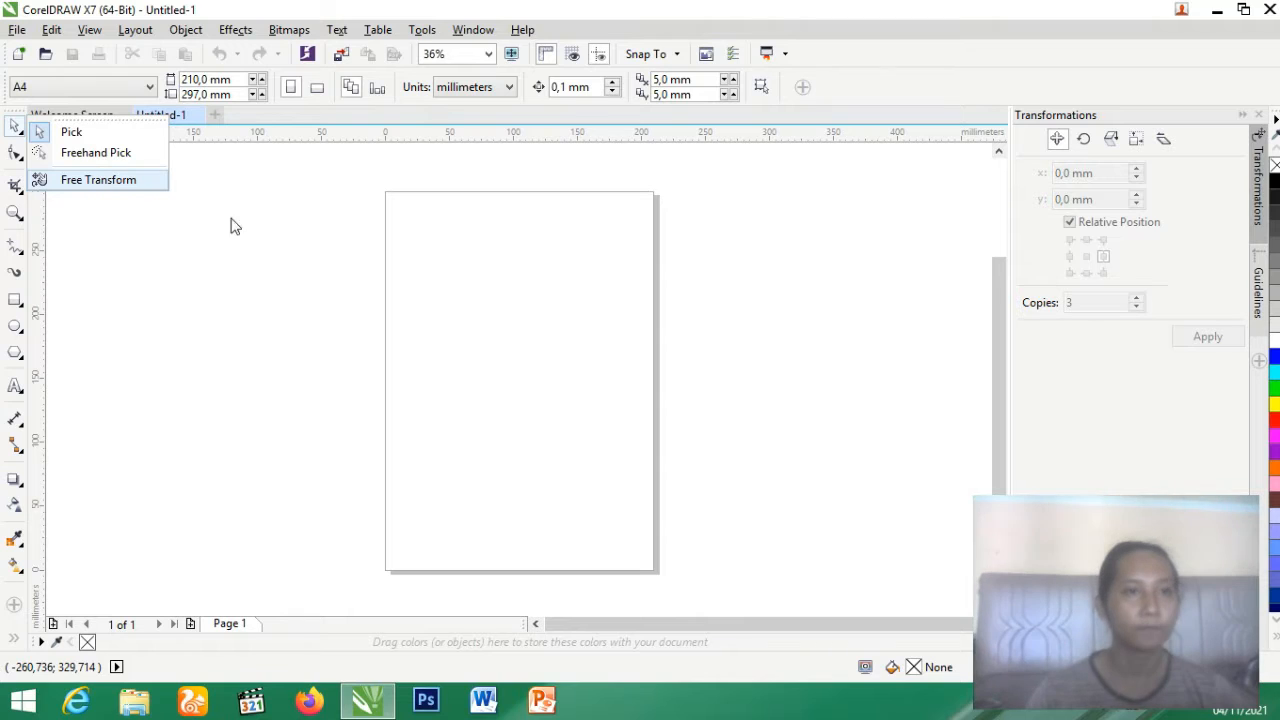
click(261, 312)
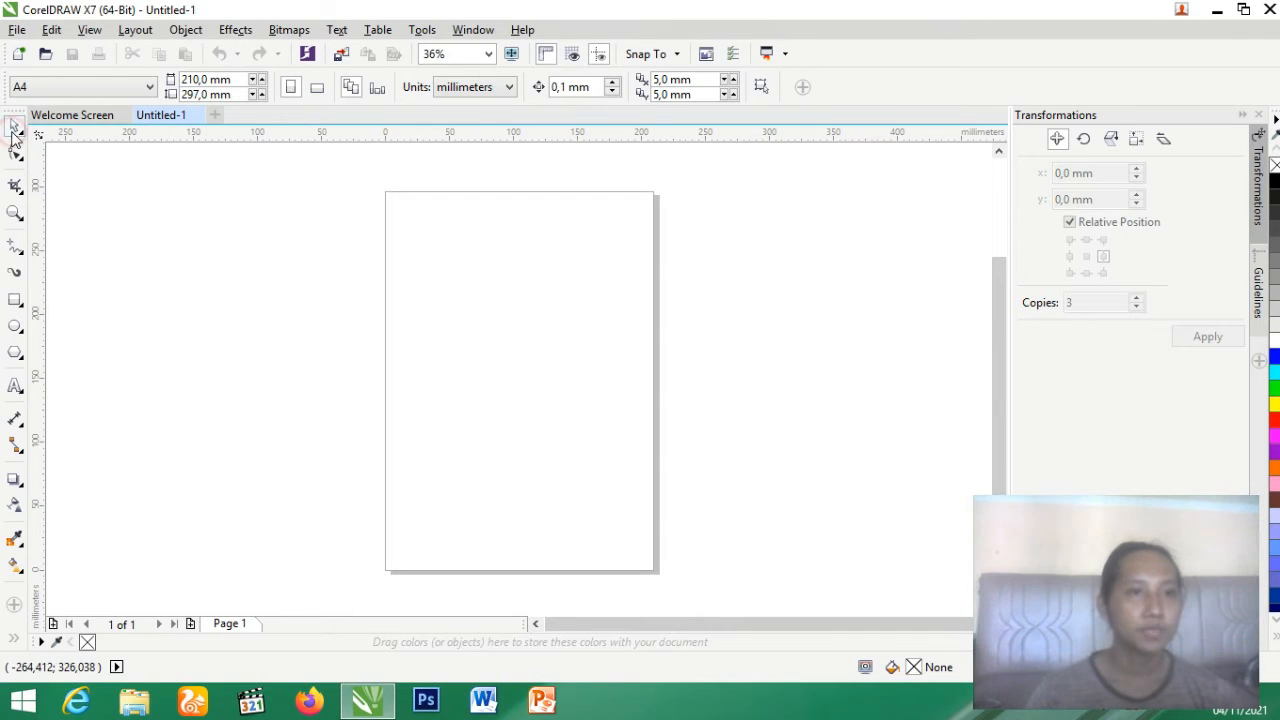
Draw a rectangle about 237 by 187 mm overlapping the left edge of the page
click(15, 301)
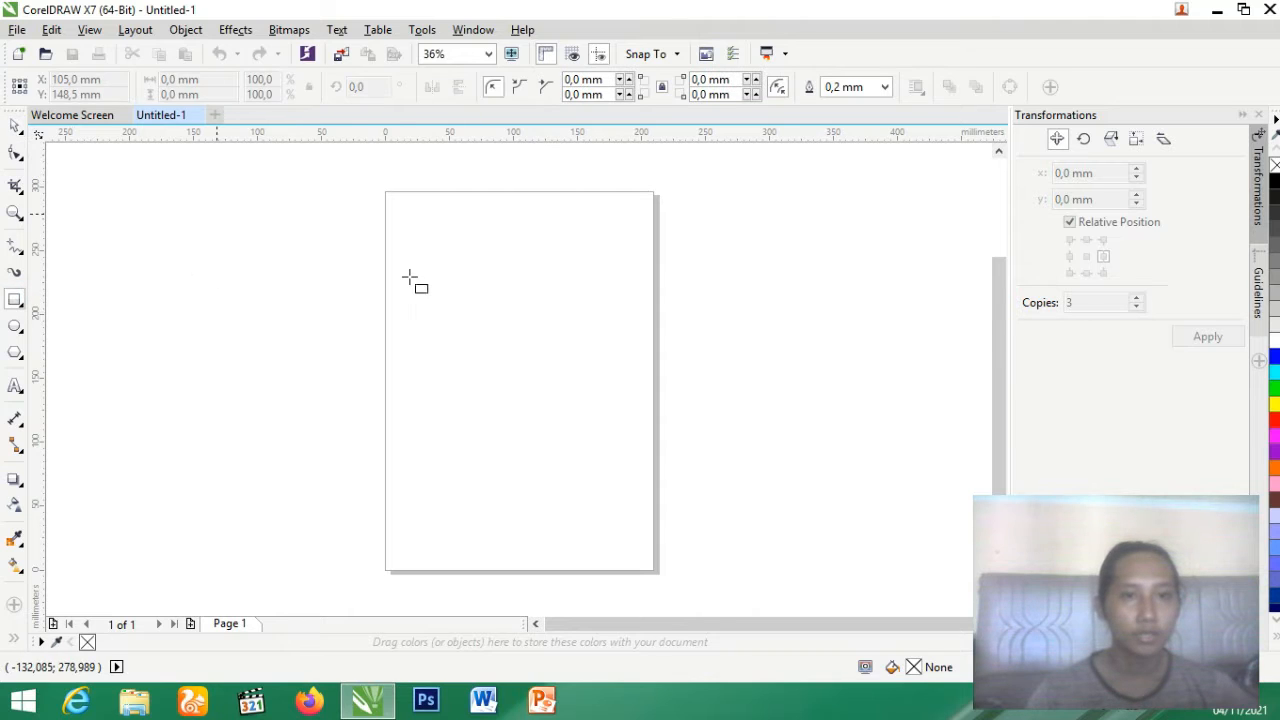
click(228, 204)
drag(228, 204, 534, 441)
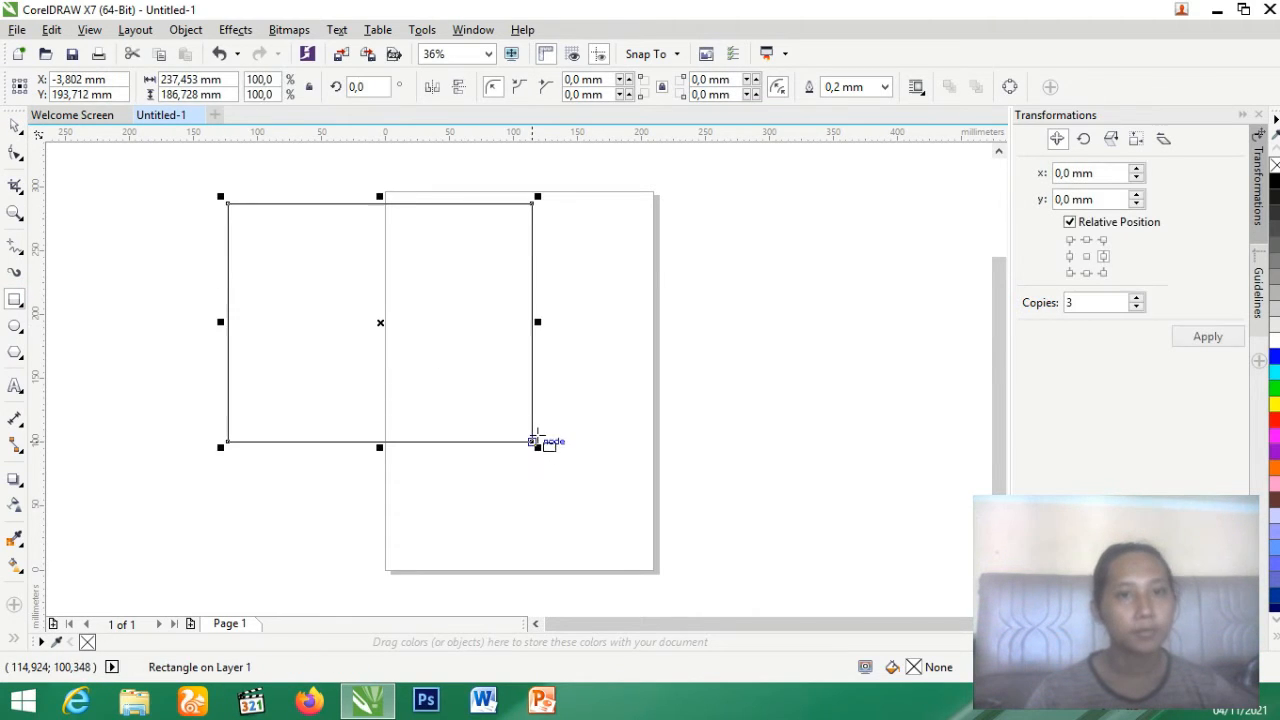
Move the rectangle to several places around the page with the Pick tool and delete it
click(13, 130)
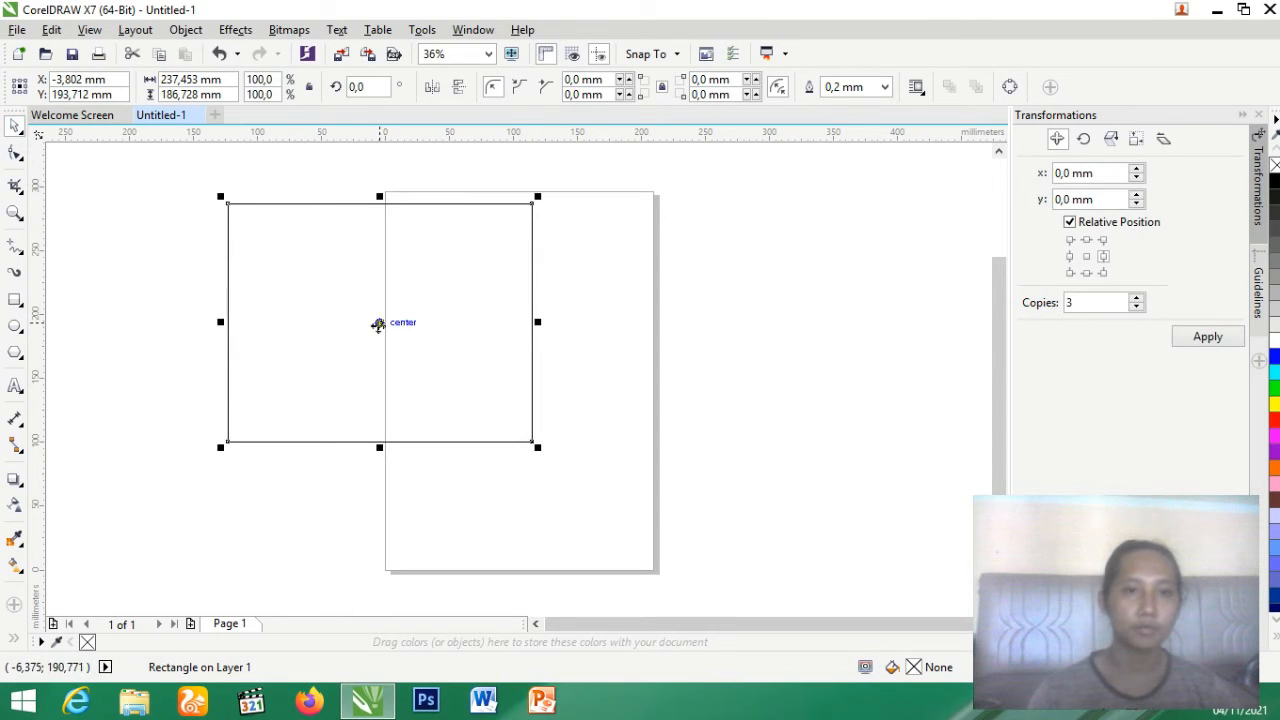
drag(378, 325, 555, 170)
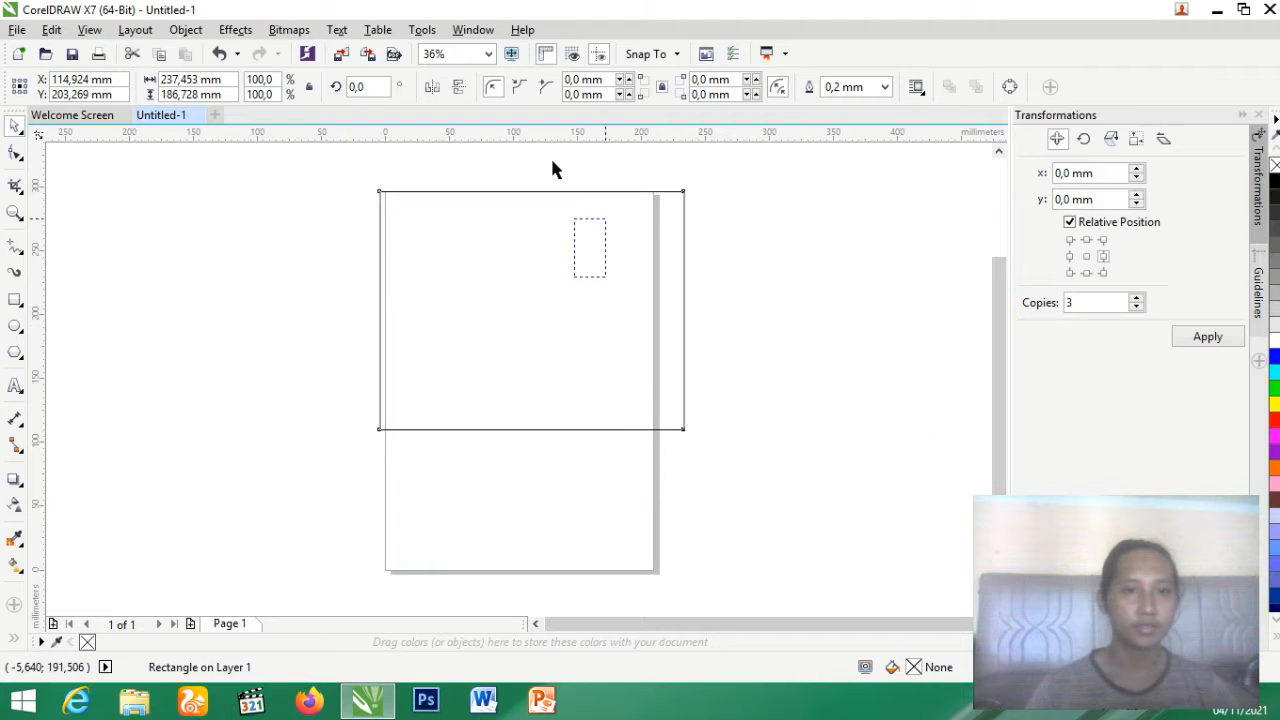
click(516, 198)
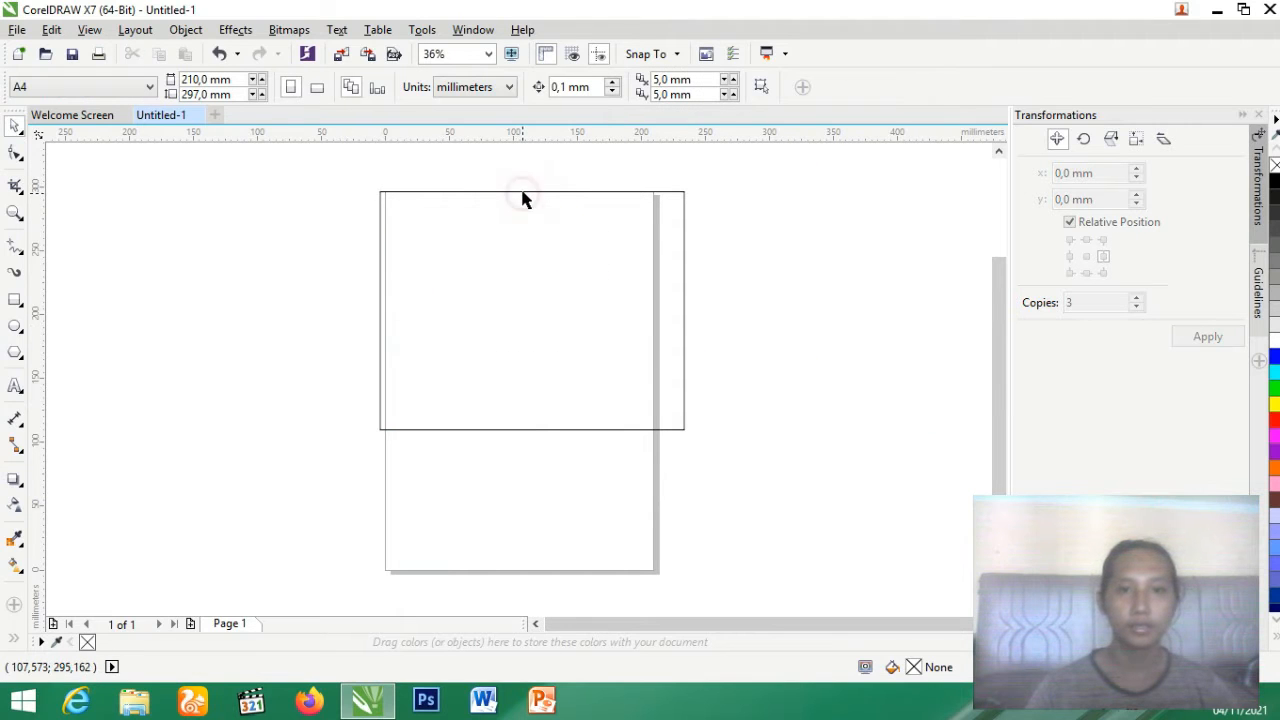
drag(520, 191, 574, 221)
drag(480, 219, 590, 220)
click(557, 192)
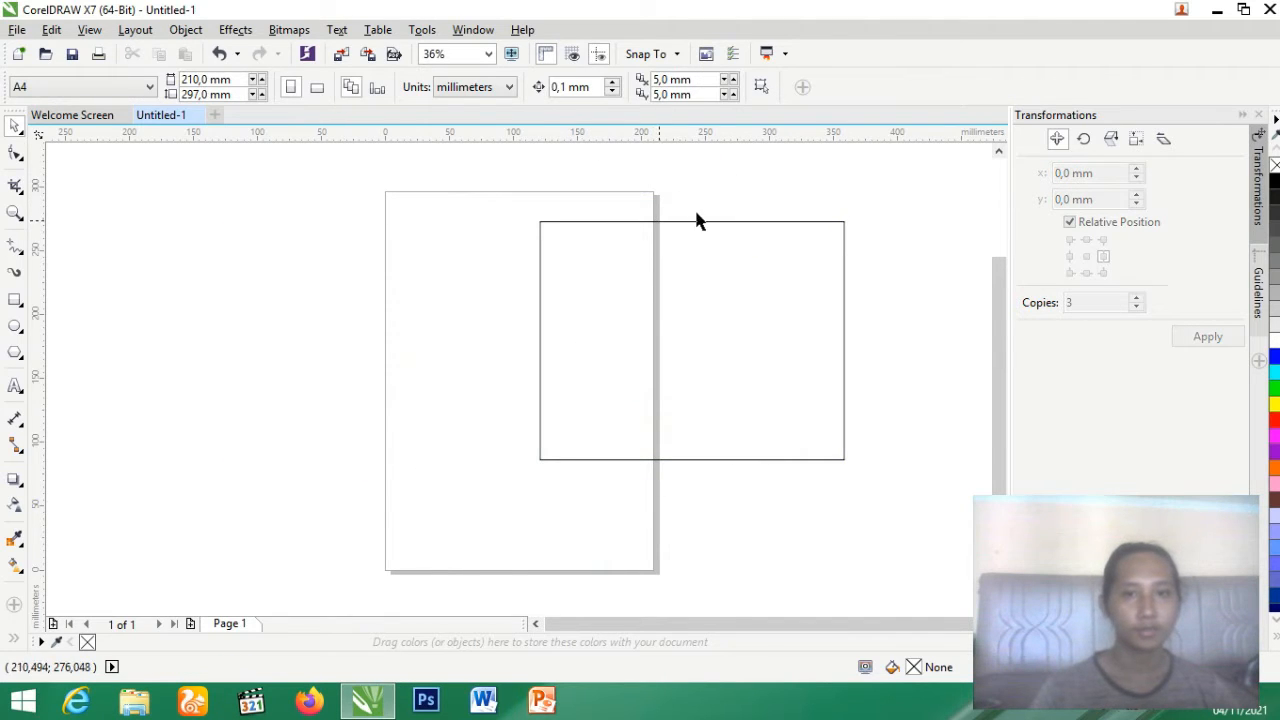
drag(723, 222, 411, 203)
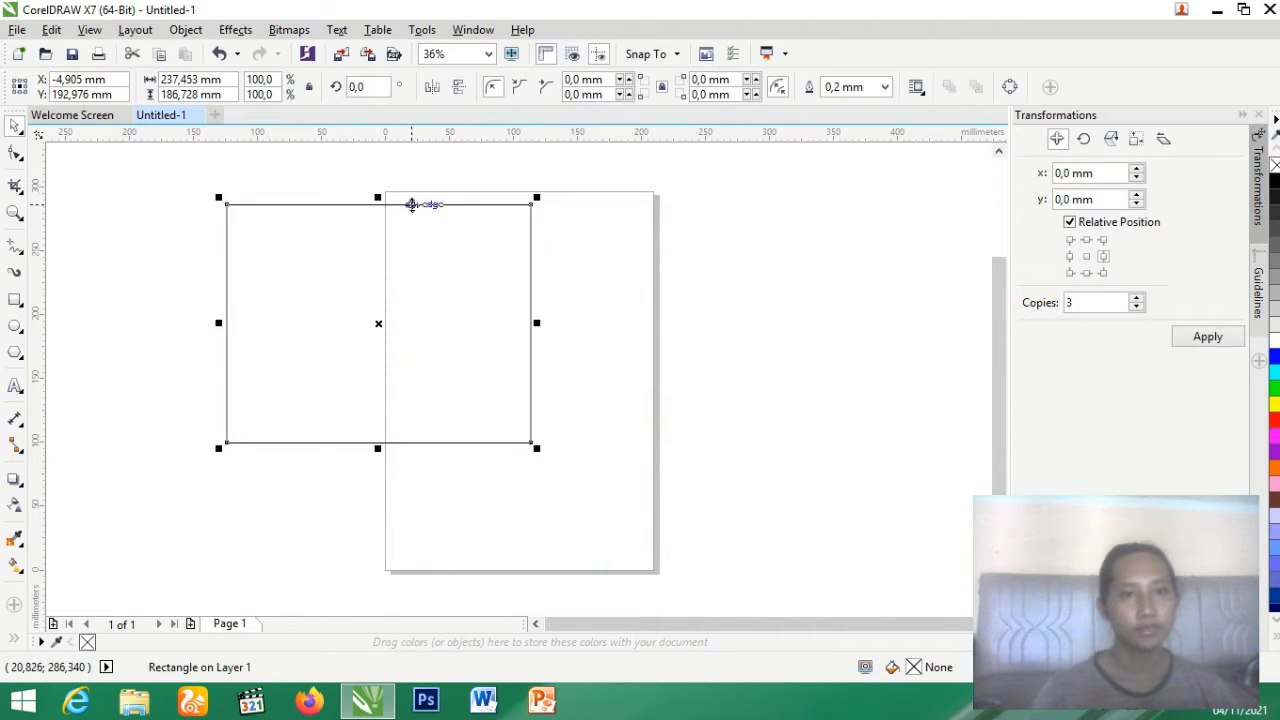
drag(506, 351, 444, 302)
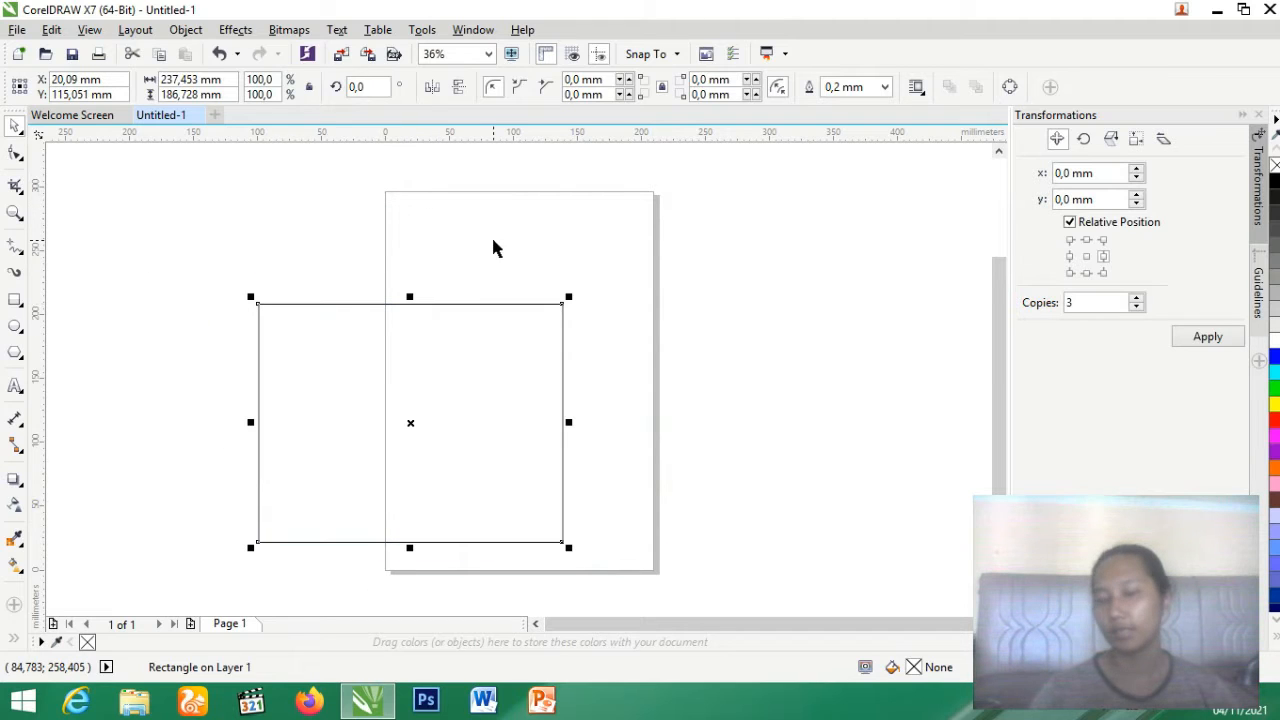
key(Delete)
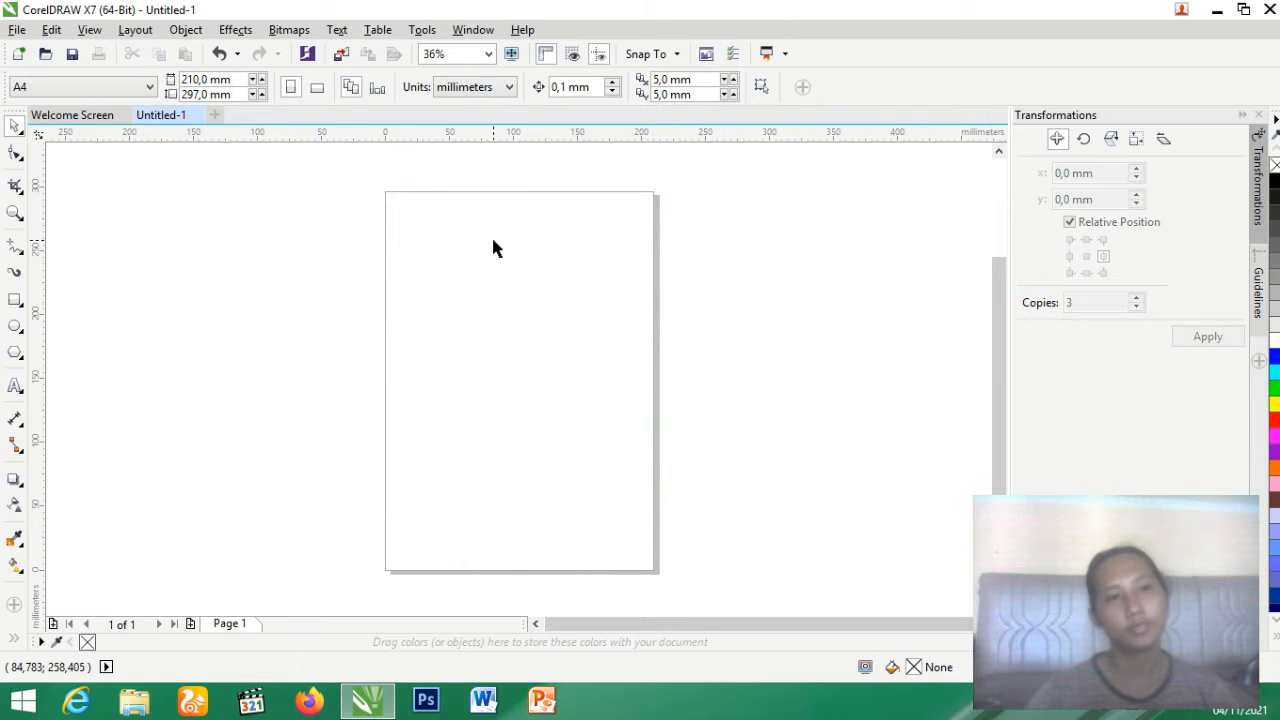
Switch to the Freehand Pick tool and draw a selection lasso from beside the page onto the empty page
click(22, 136)
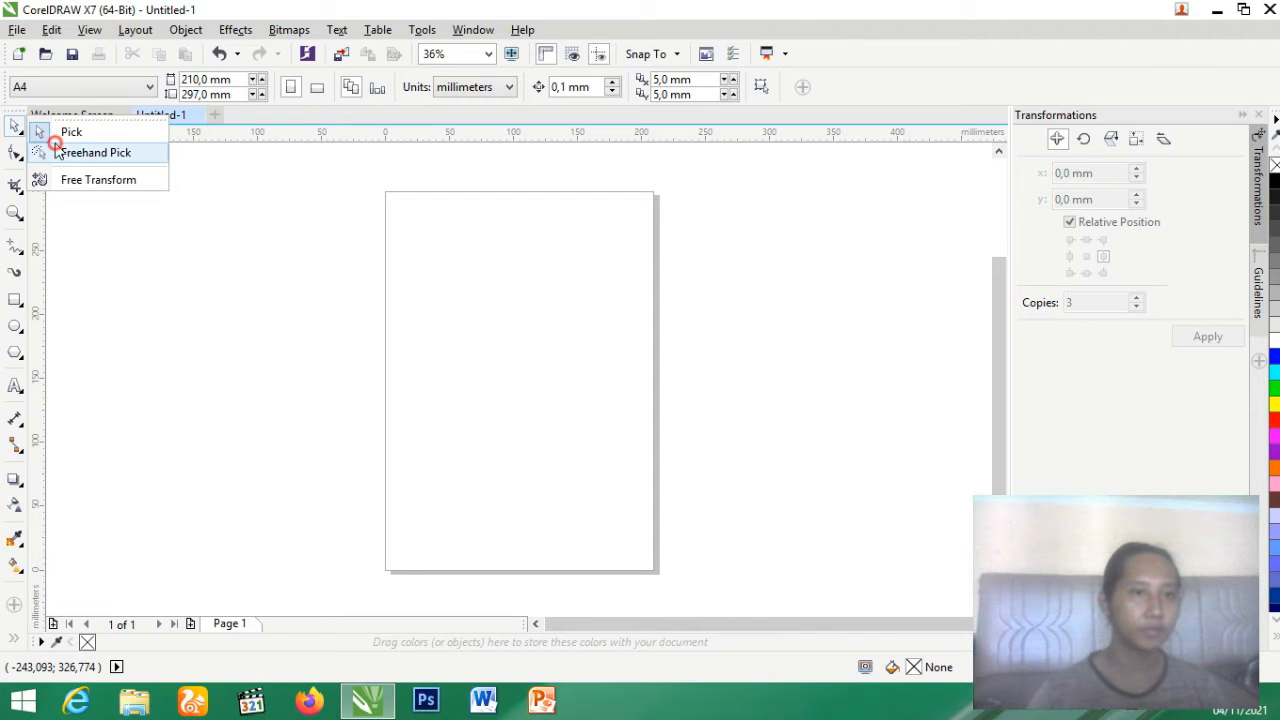
click(55, 148)
drag(178, 222, 405, 458)
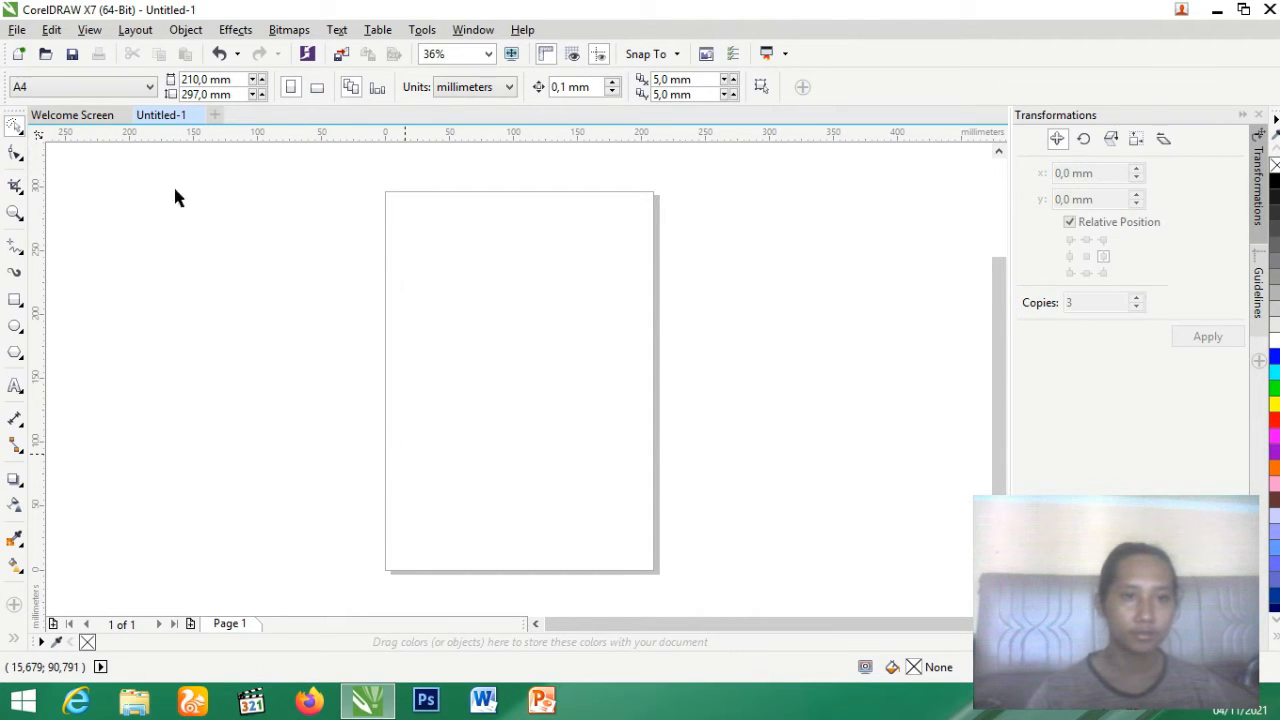
Draw a rectangle about 196 by 126 mm over the page's left edge and move it onto the right edge with Freehand Pick
click(16, 296)
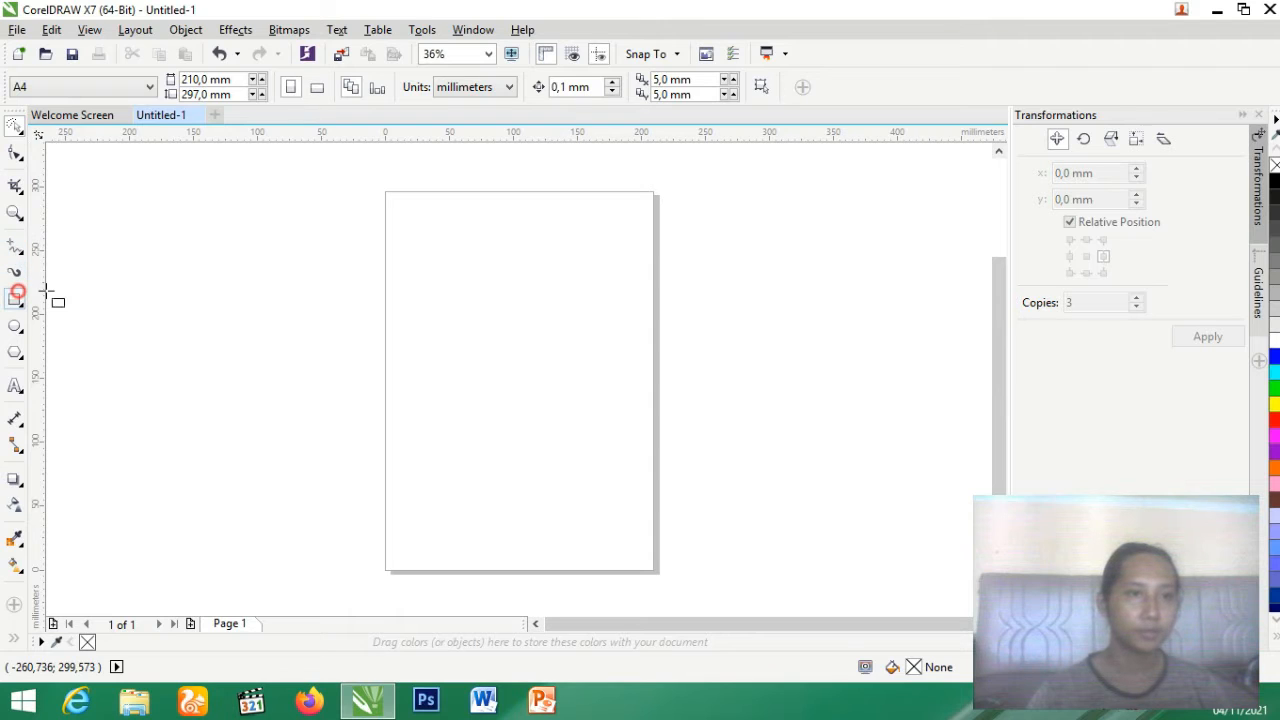
drag(217, 271, 469, 431)
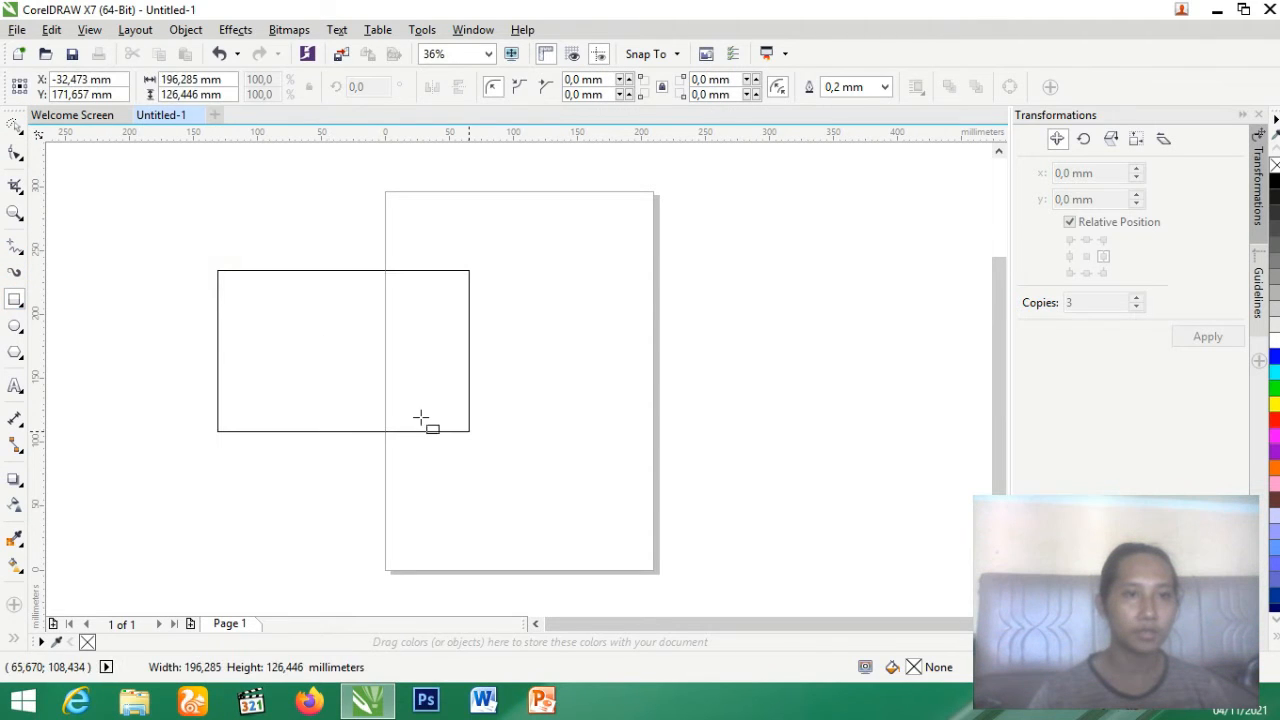
click(15, 125)
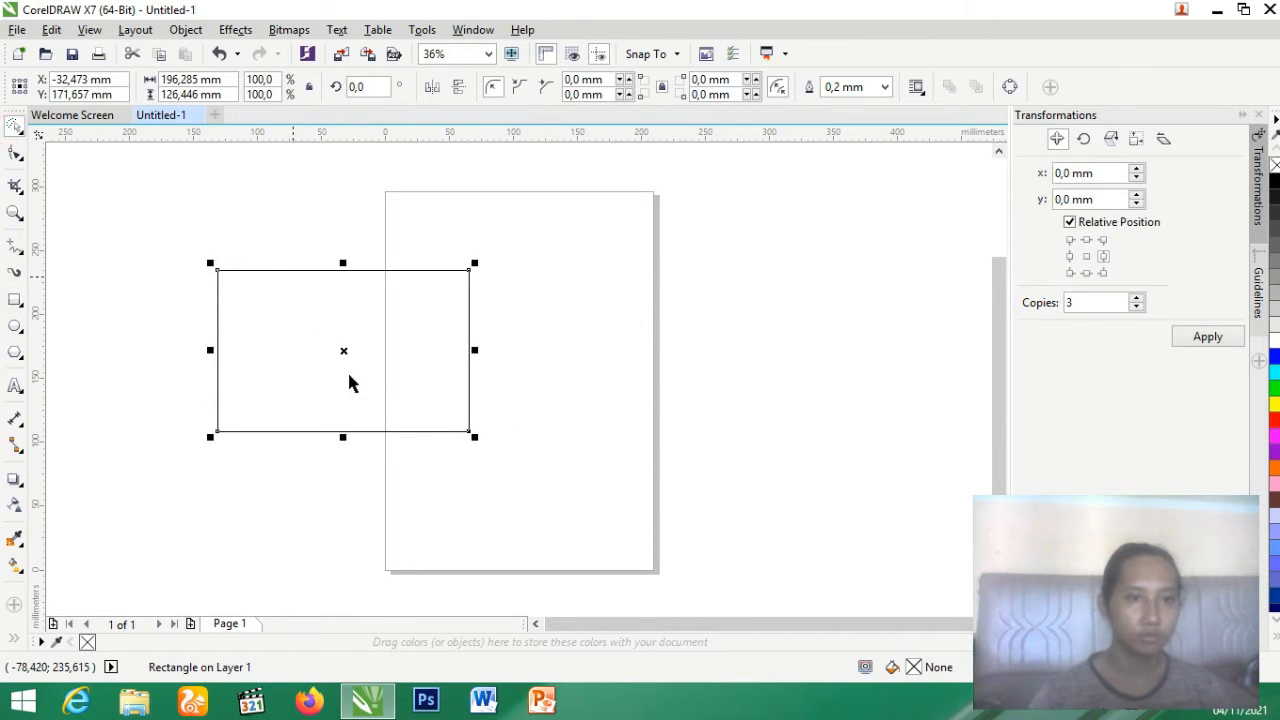
drag(343, 351, 676, 294)
click(489, 336)
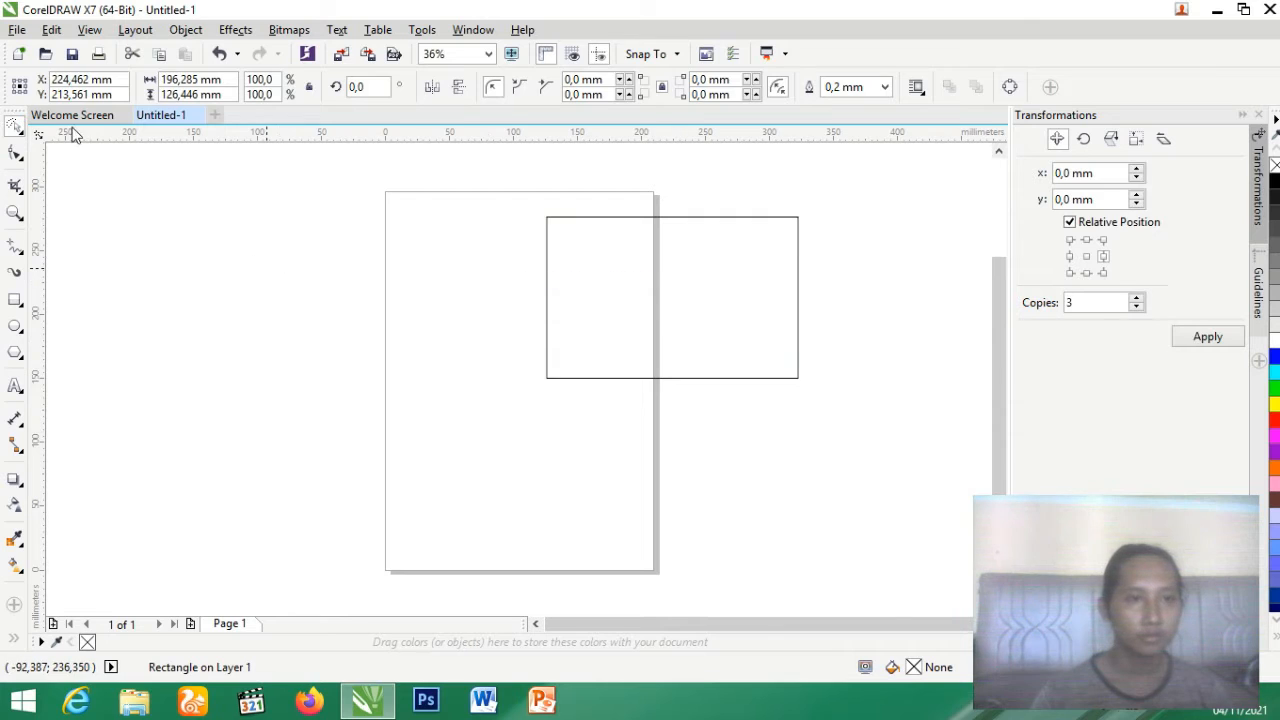
Deselect the rectangle and draw several freehand selection lassos across the canvas with the Freehand Pick tool
mouse_move(68, 168)
mouse_down()
mouse_move(592, 512)
mouse_move(684, 515)
mouse_move(827, 316)
mouse_move(826, 284)
mouse_move(772, 222)
mouse_move(848, 172)
mouse_up()
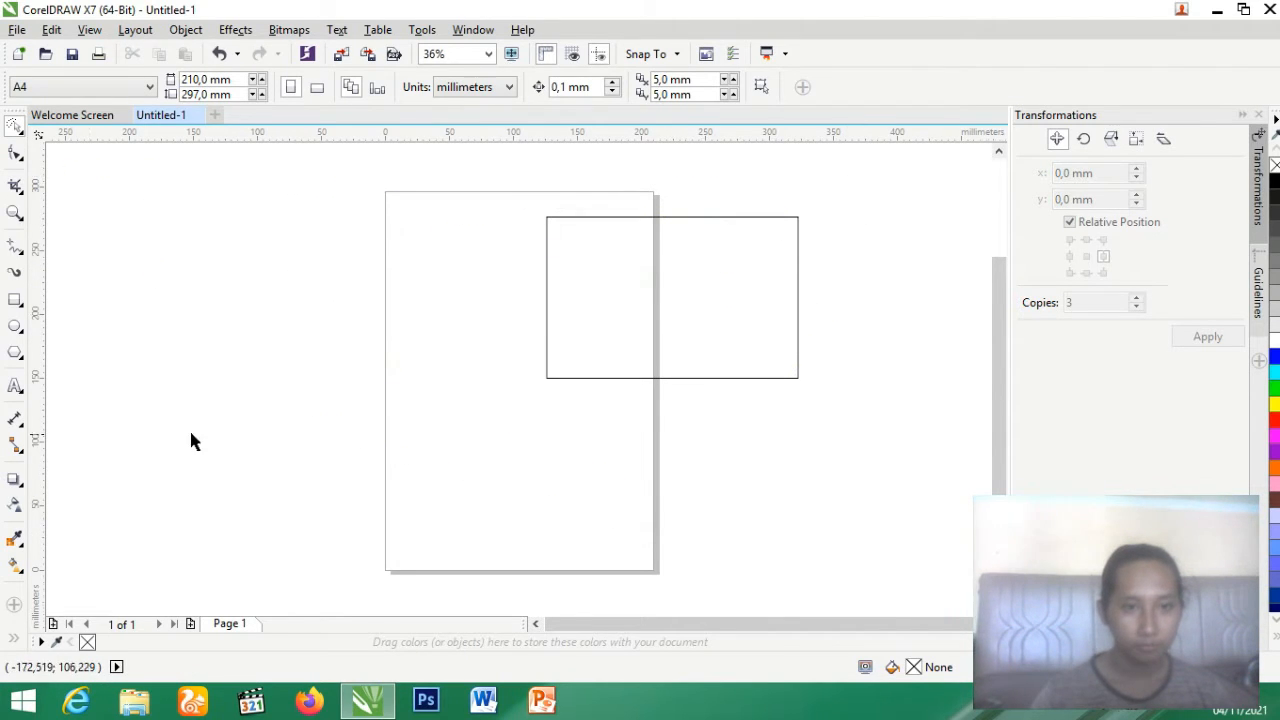
scroll(190, 440, down, 2)
mouse_move(252, 296)
mouse_down()
mouse_move(386, 278)
mouse_move(422, 290)
mouse_move(551, 387)
mouse_move(592, 480)
mouse_up()
drag(284, 186, 522, 471)
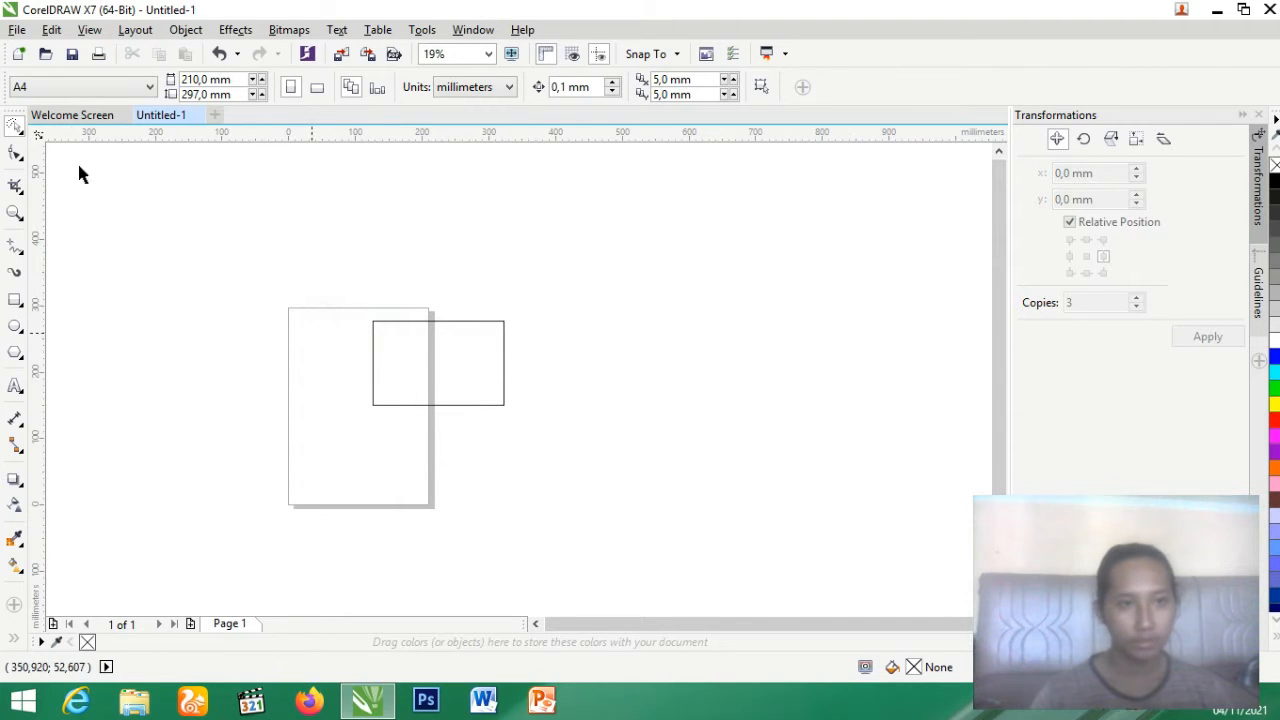
Switch to the Pick tool and select the rectangle with a rectangular marquee around it and the page
click(21, 132)
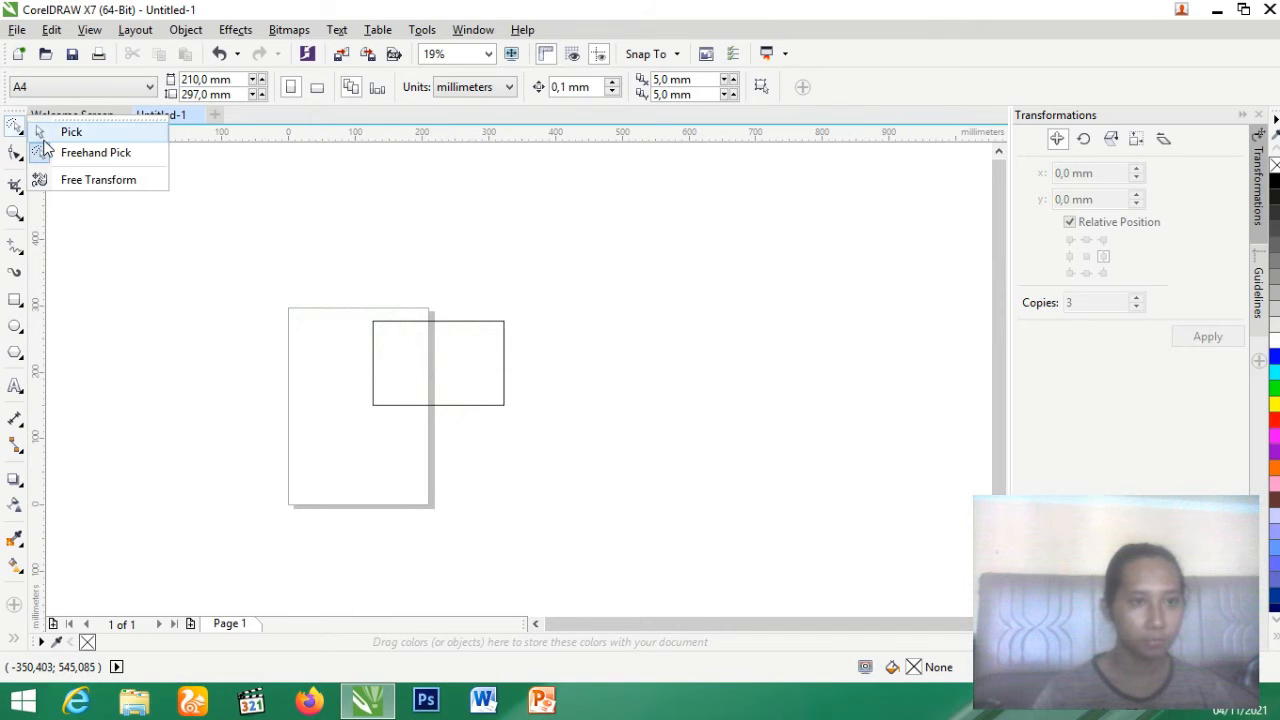
click(71, 129)
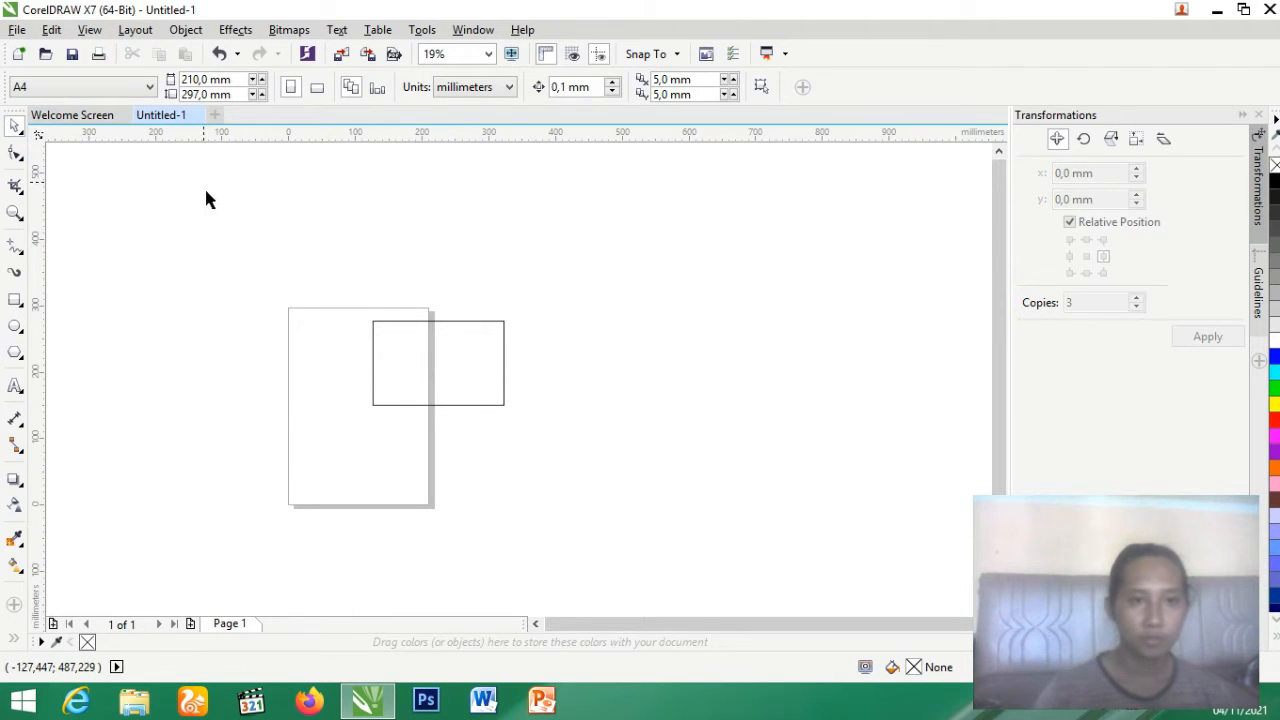
drag(206, 191, 660, 488)
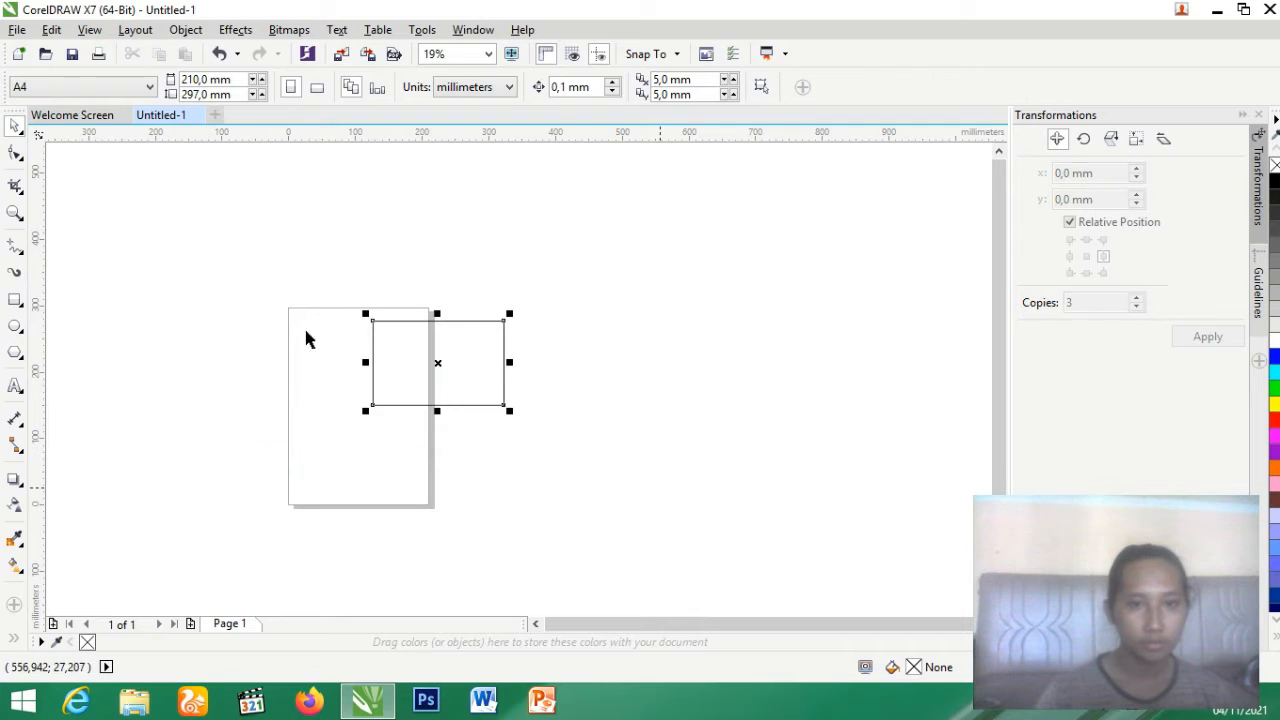
drag(249, 201, 698, 491)
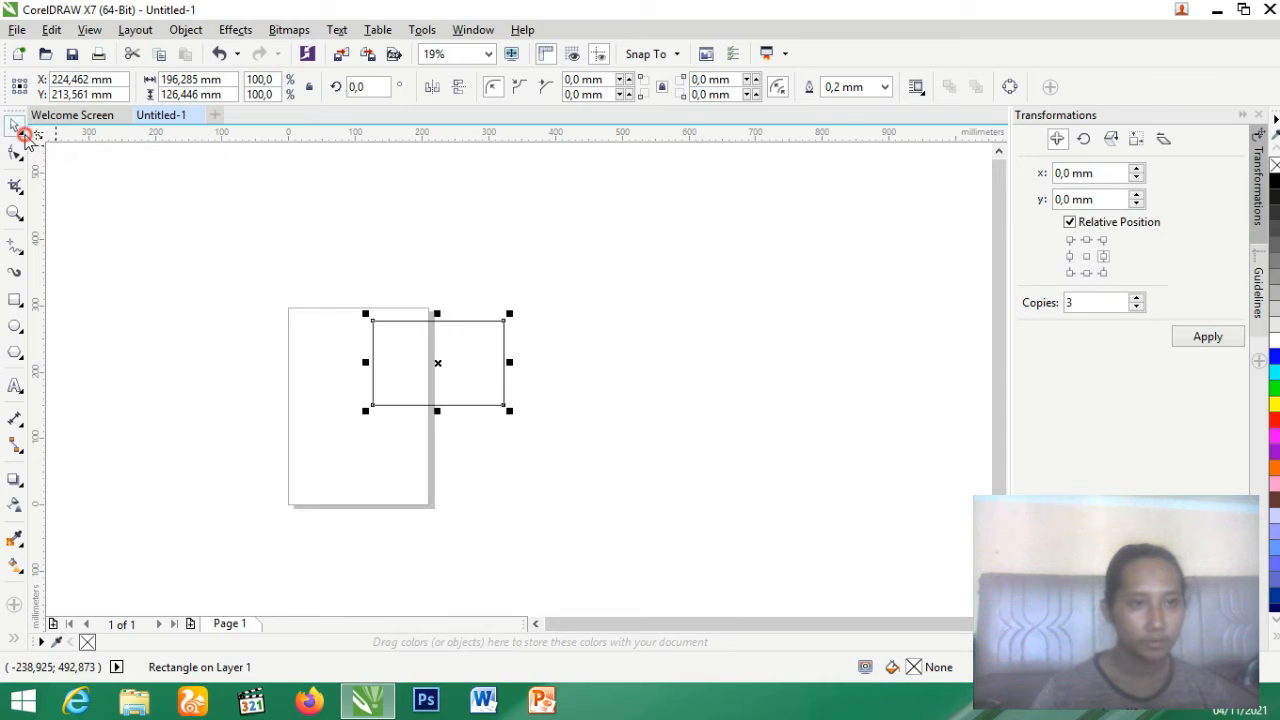
Switch back to the Freehand Pick tool and draw freehand selection lassos around the rectangle and page
click(20, 130)
click(60, 156)
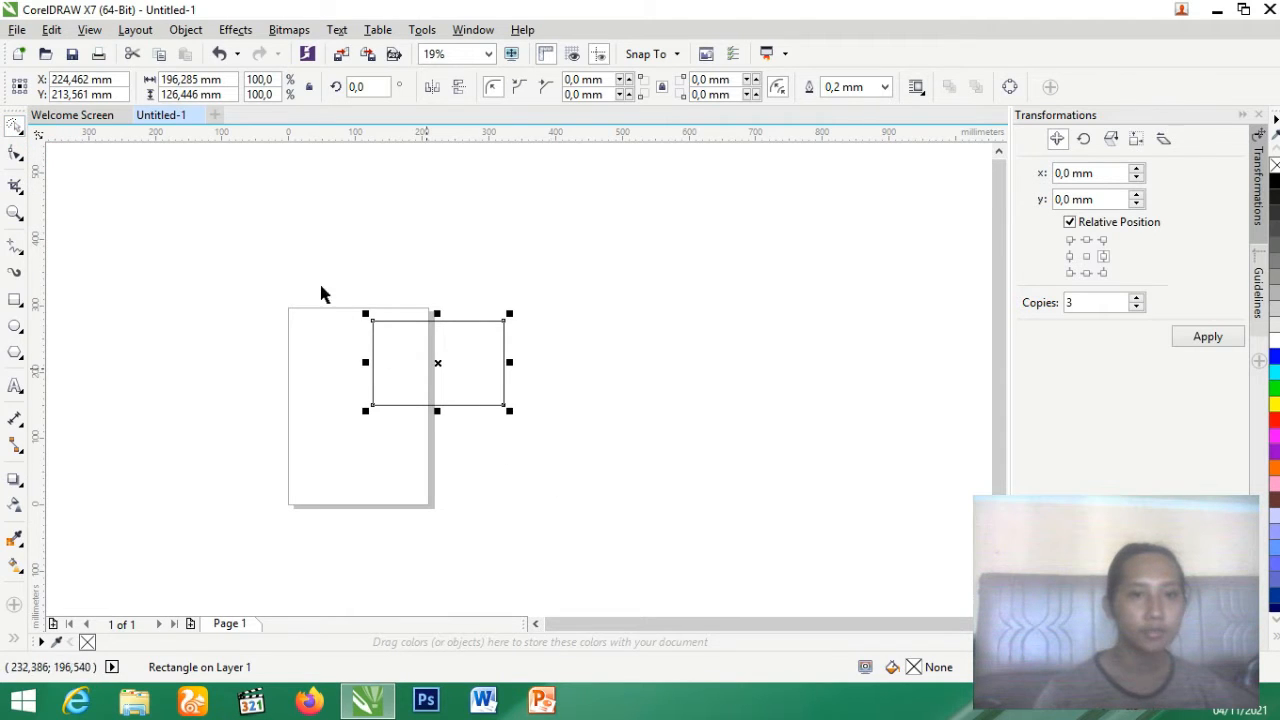
drag(151, 199, 186, 263)
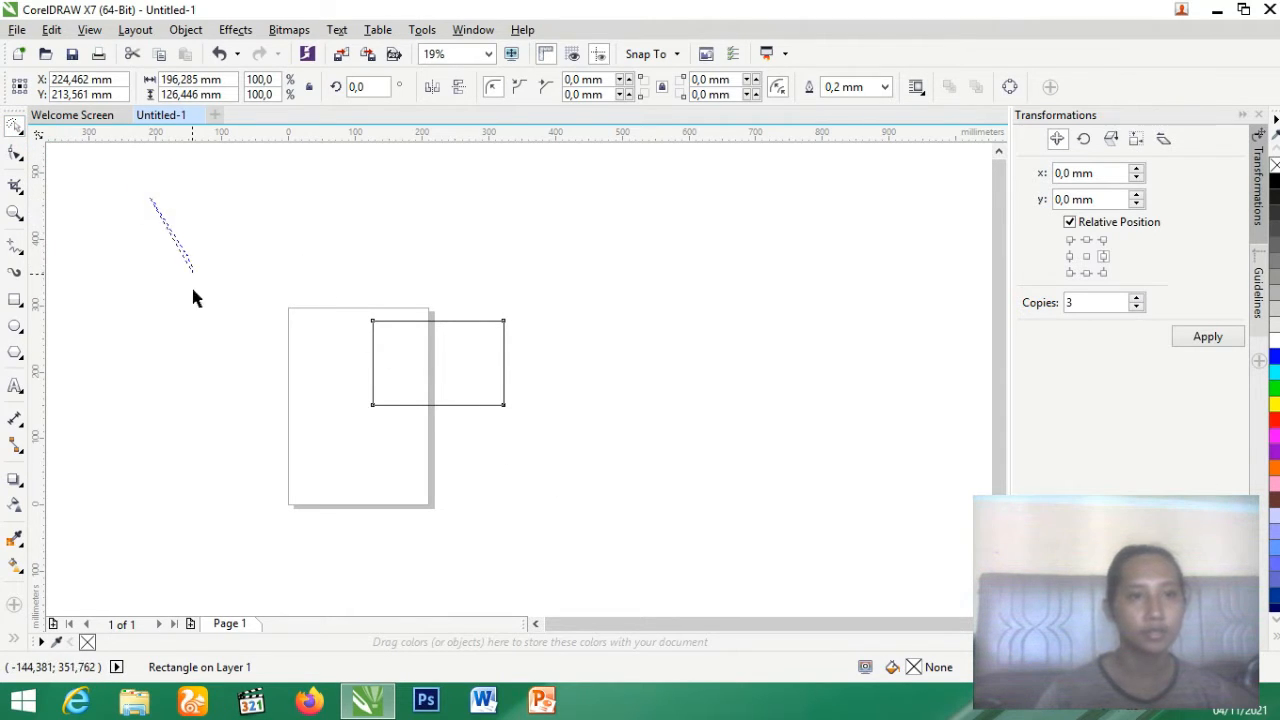
mouse_move(393, 558)
mouse_down()
mouse_move(663, 497)
mouse_move(744, 294)
mouse_move(673, 205)
mouse_move(405, 211)
mouse_up()
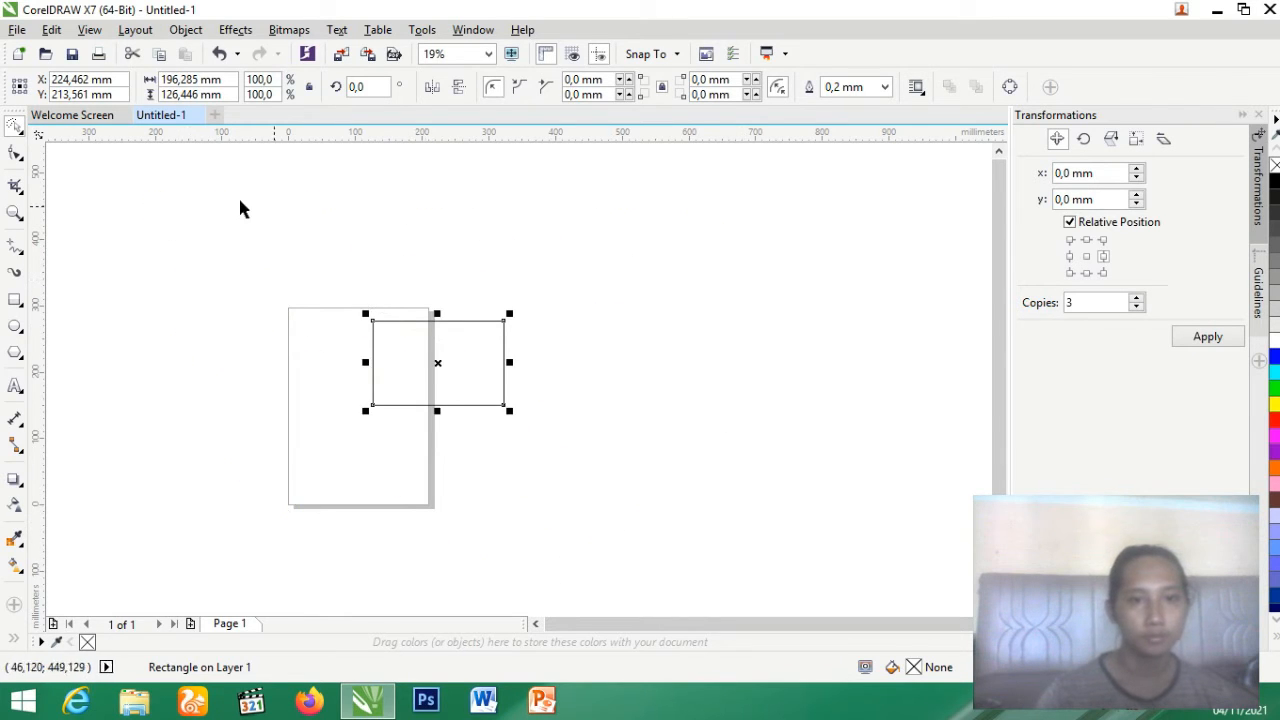
mouse_move(240, 203)
mouse_down()
mouse_move(466, 277)
mouse_move(600, 418)
mouse_move(491, 531)
mouse_move(133, 289)
mouse_up()
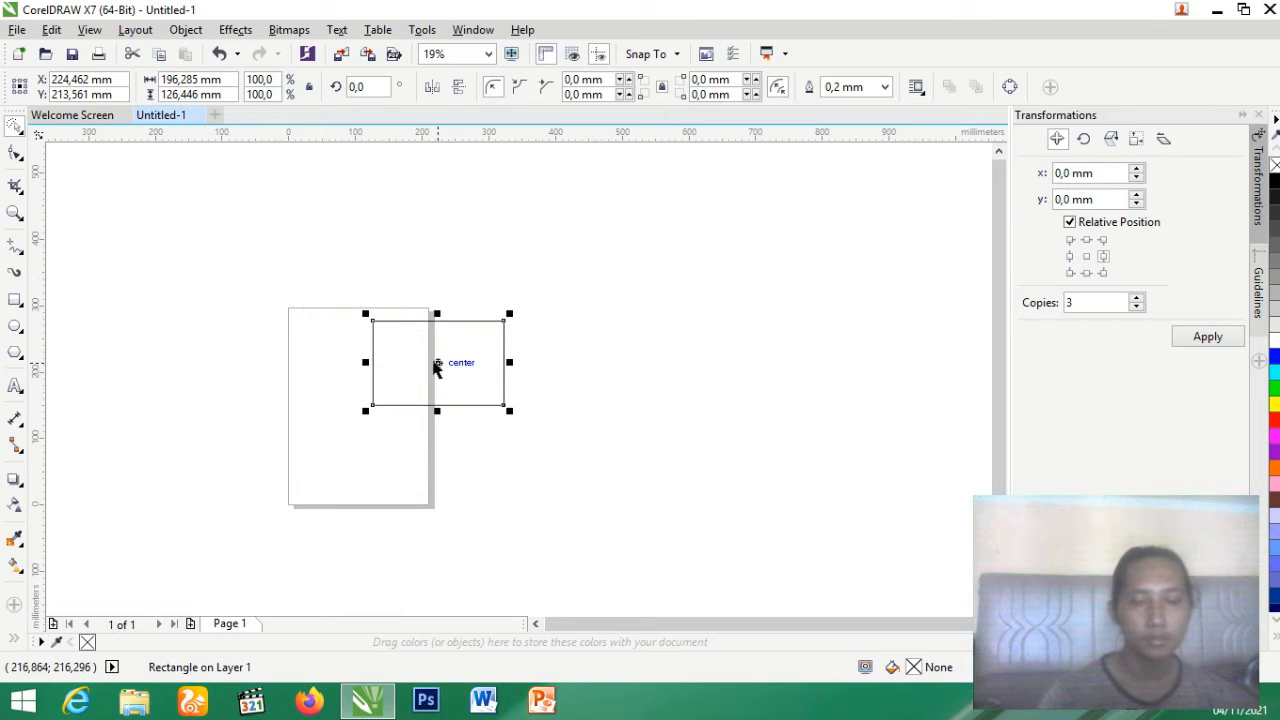
Move the rectangle around the canvas by its center, leaving it right of the page at about X 543, Y 308 mm
drag(441, 363, 727, 213)
drag(726, 214, 389, 246)
drag(389, 246, 650, 300)
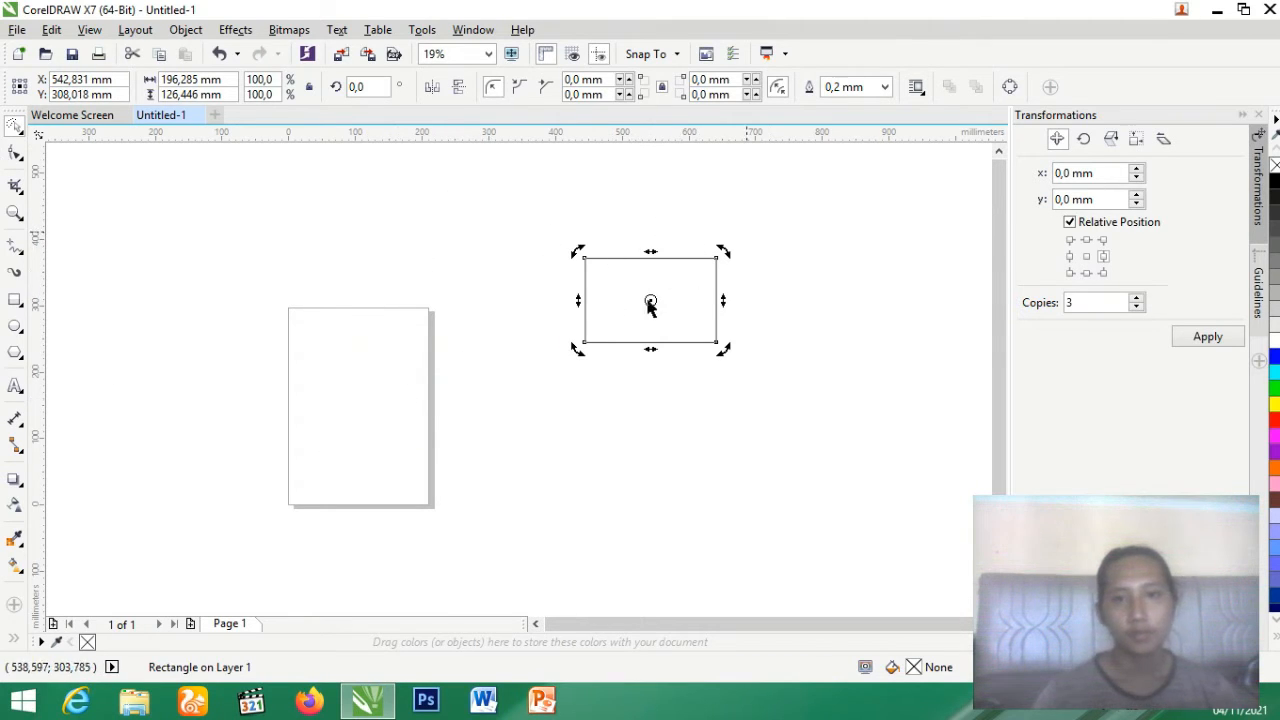
Deselect the rectangle and activate the Free Transform tool
click(533, 366)
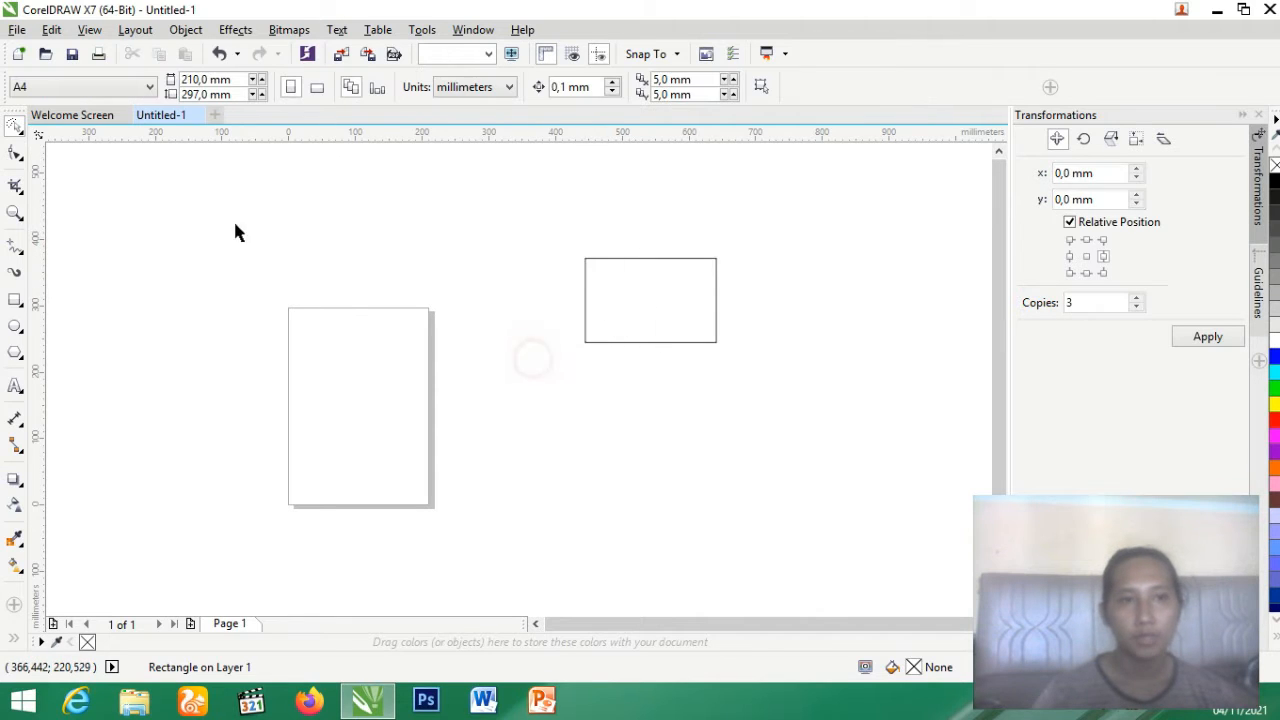
click(21, 133)
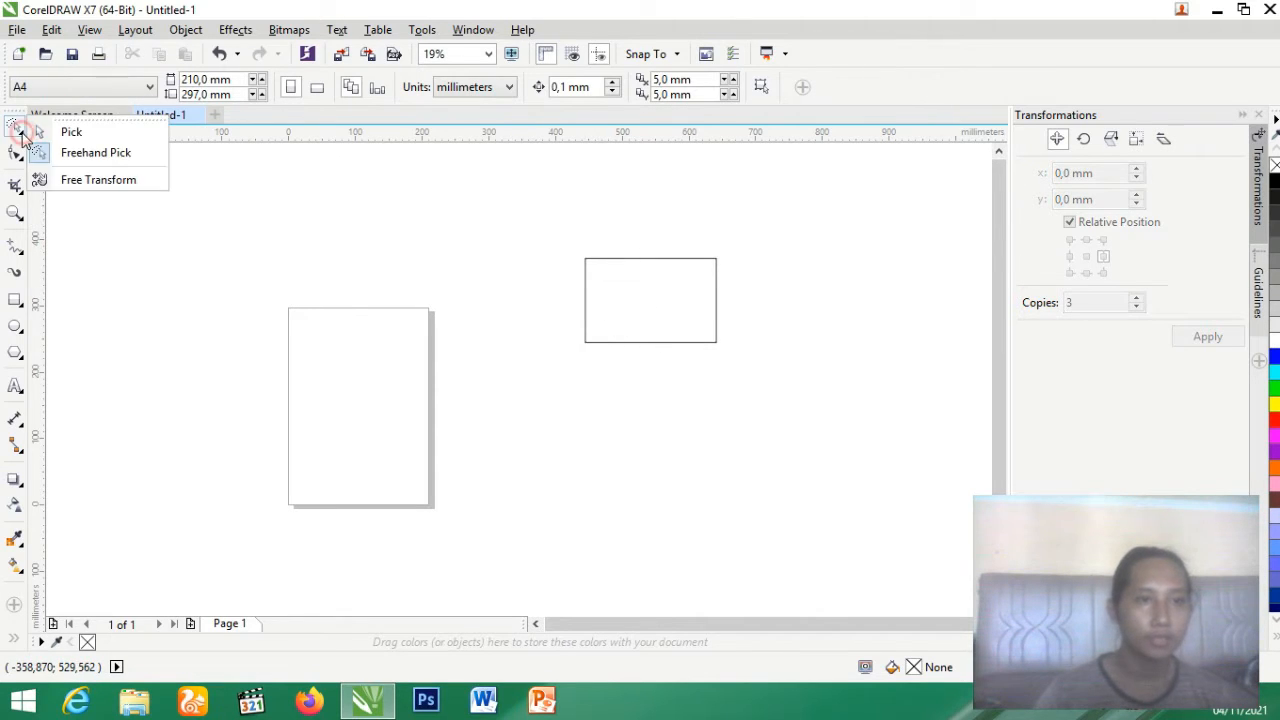
click(88, 179)
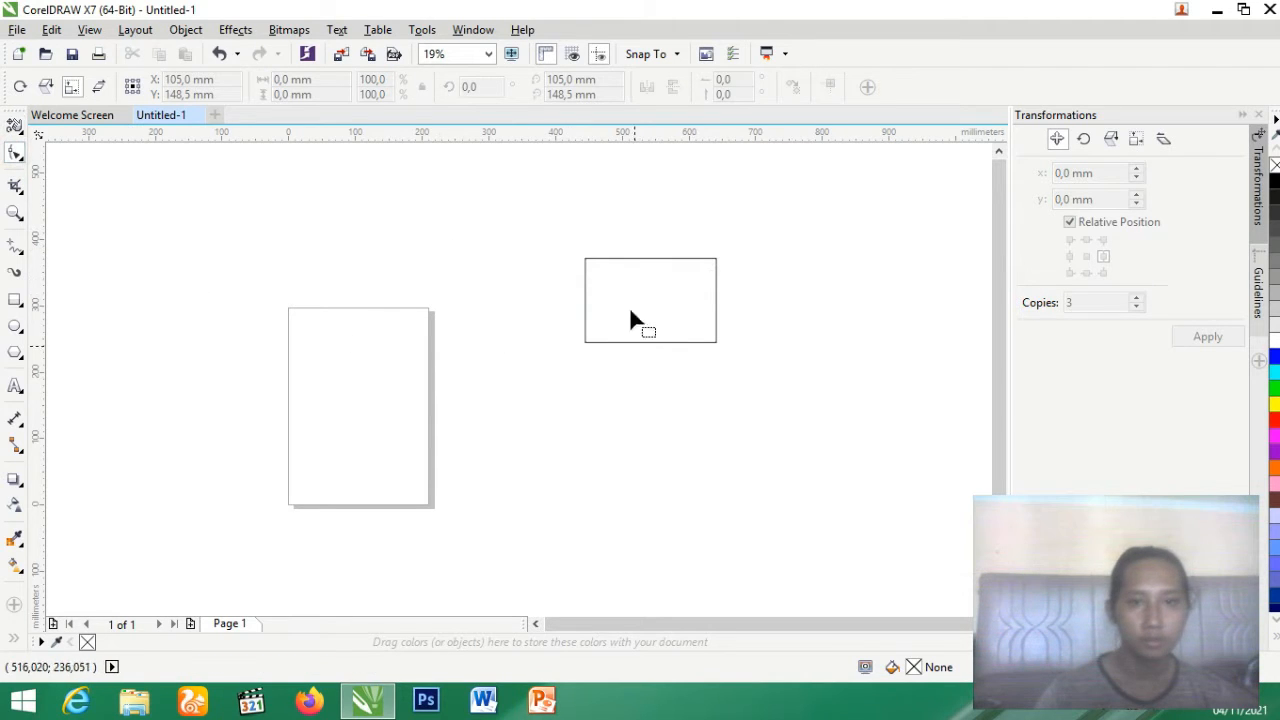
click(14, 125)
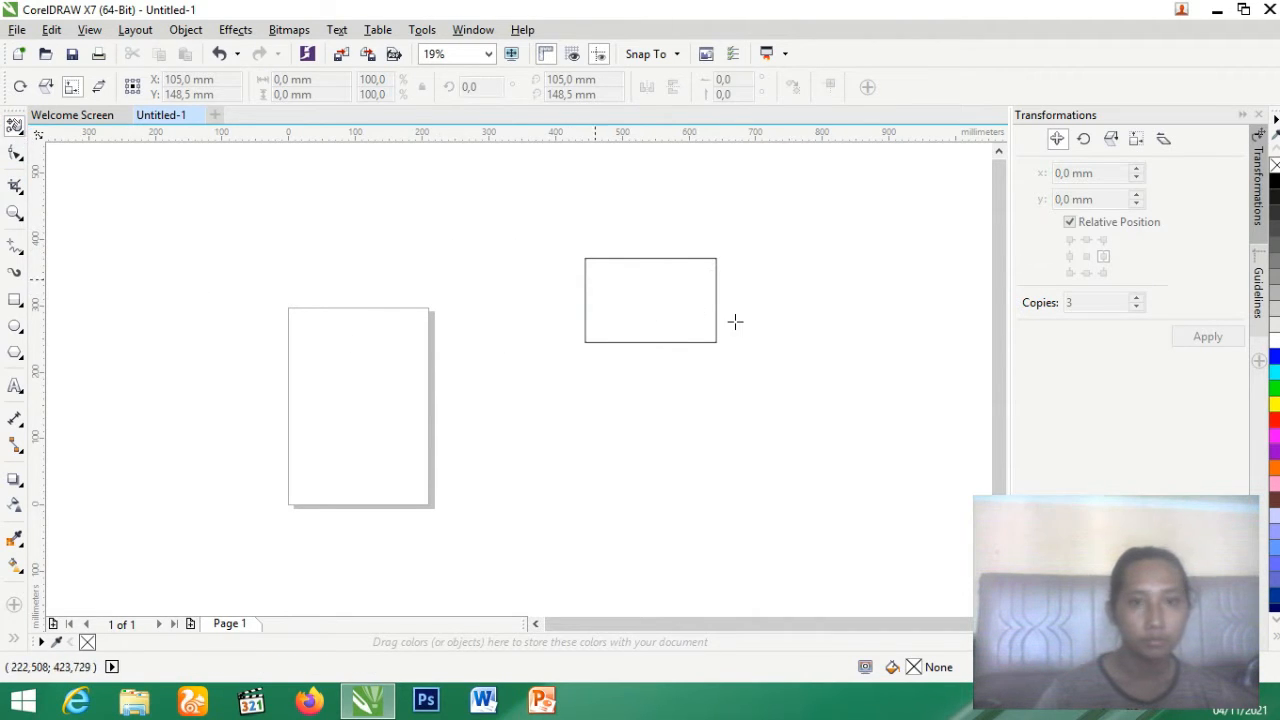
click(584, 230)
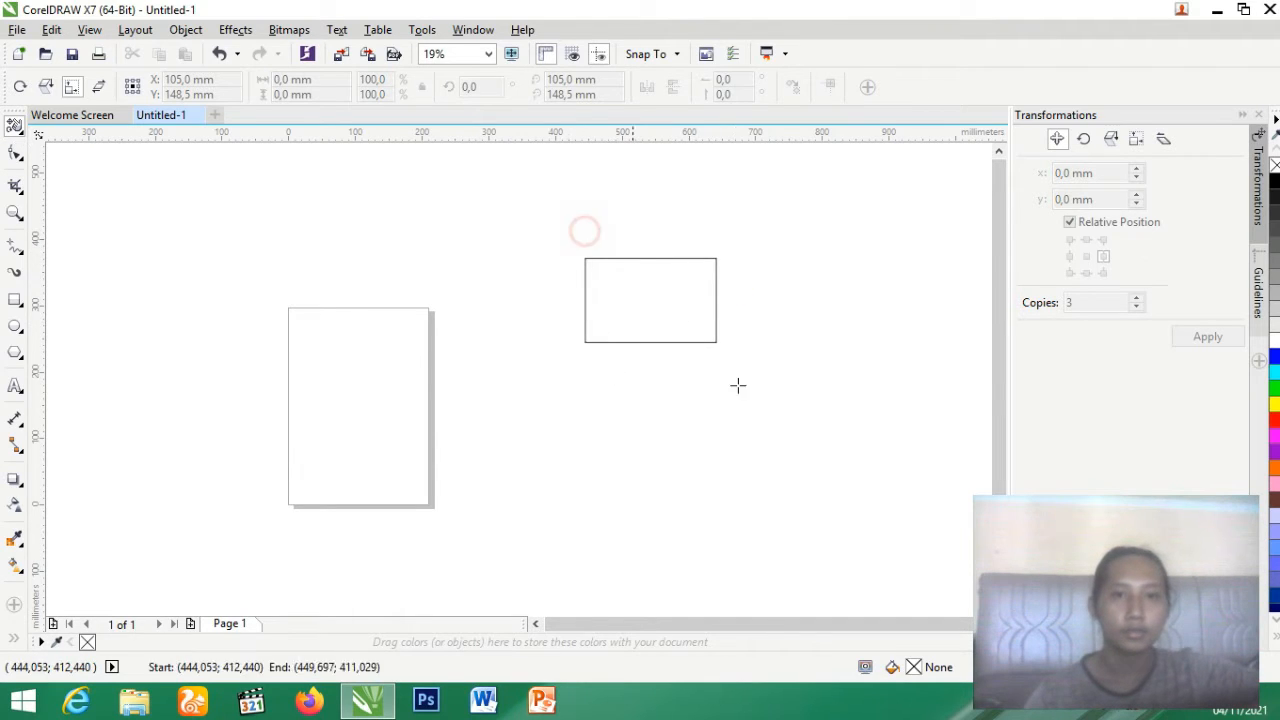
scroll(678, 297, up, 2)
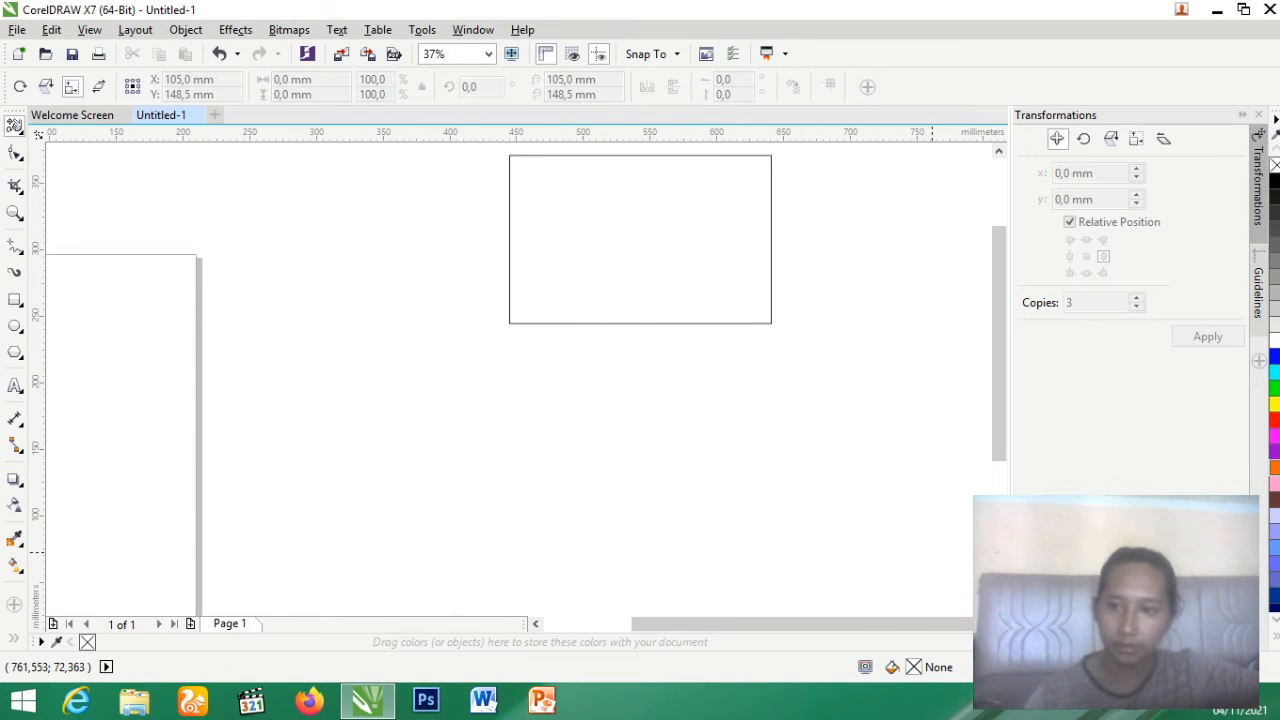
click(1275, 468)
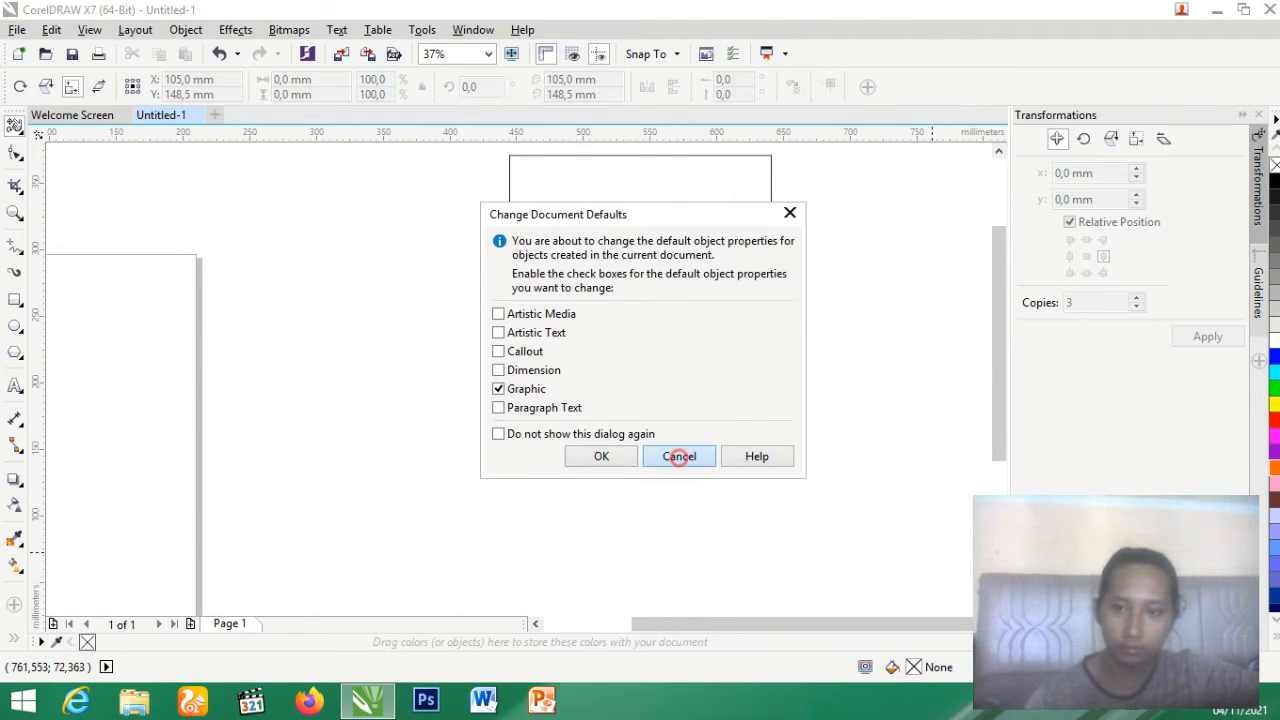
click(679, 459)
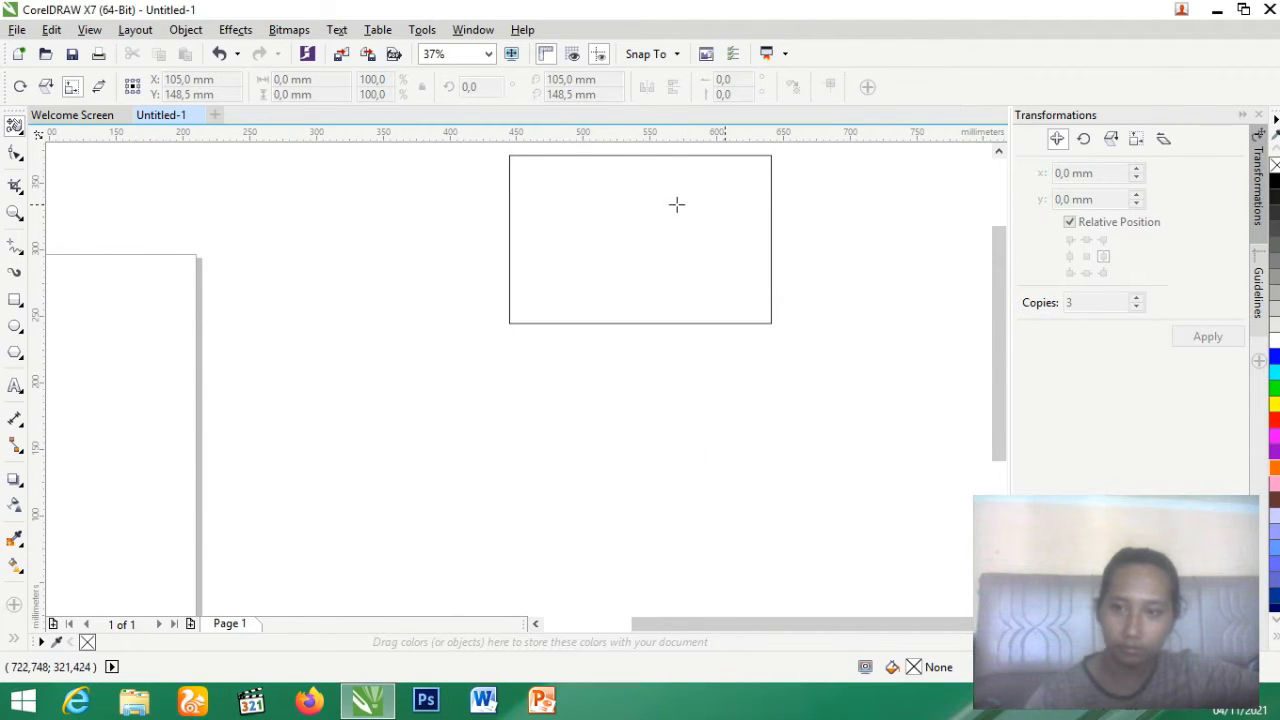
click(14, 302)
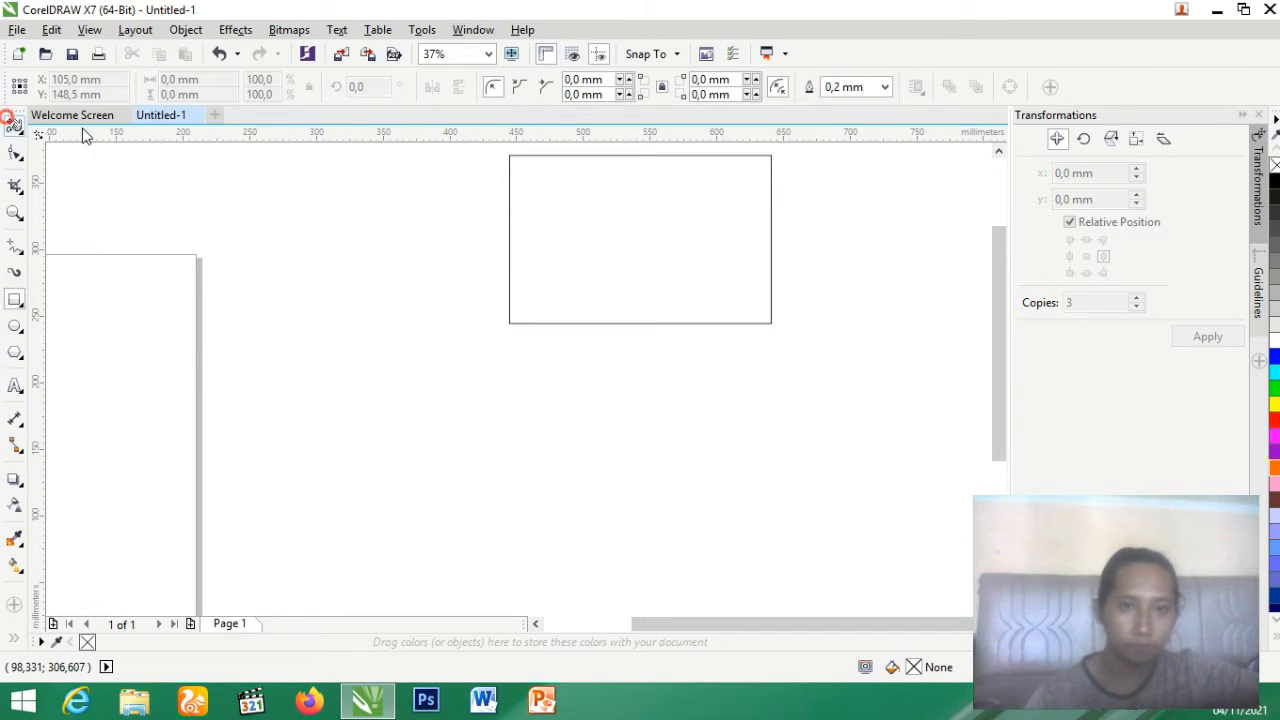
click(10, 120)
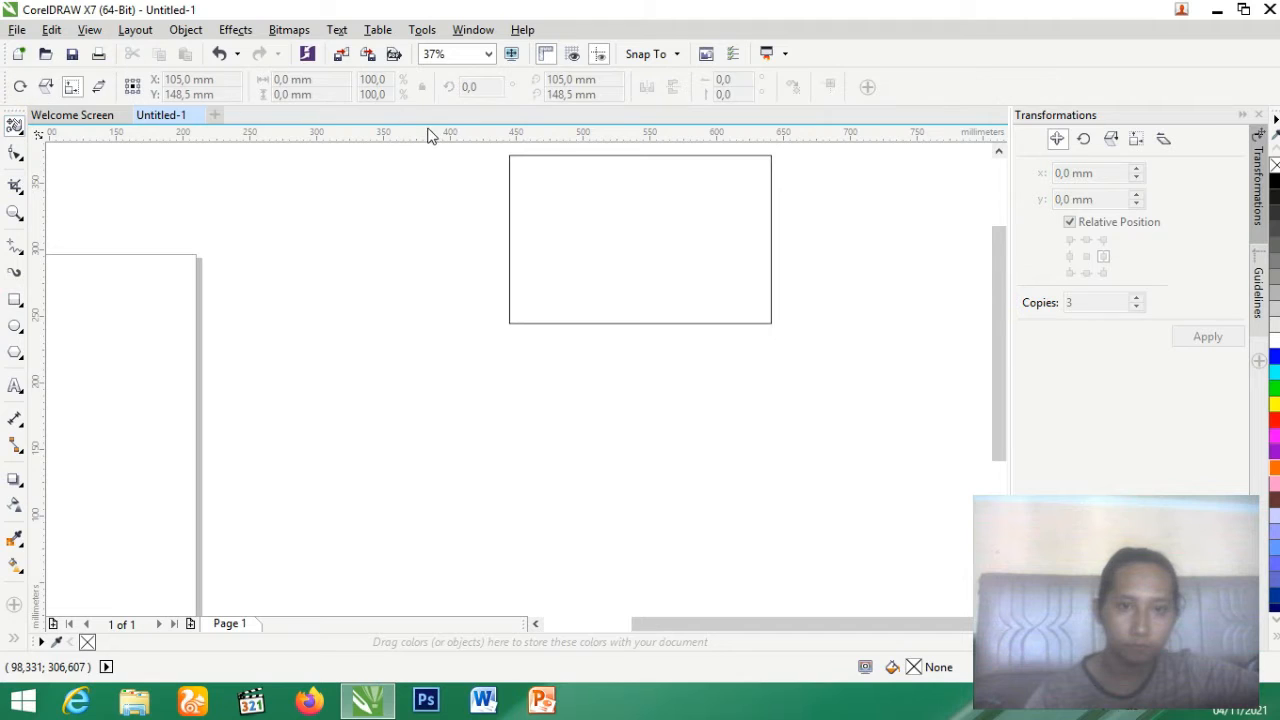
Select the rectangle, try to free-scale it from its upper edge, and undo the scaling
click(529, 155)
mouse_move(529, 155)
mouse_down()
mouse_move(346, 206)
mouse_move(449, 371)
mouse_move(490, 222)
mouse_up()
scroll(551, 338, down, 1)
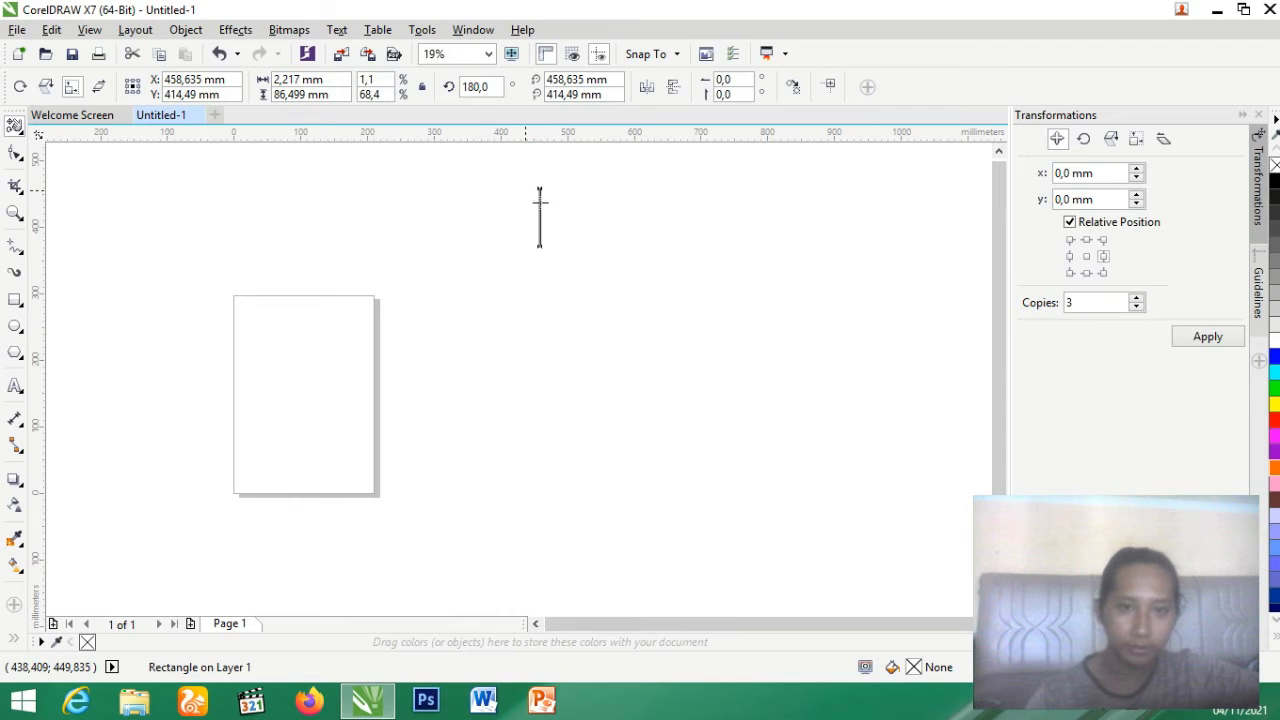
scroll(540, 201, up, 2)
key(ctrl+z)
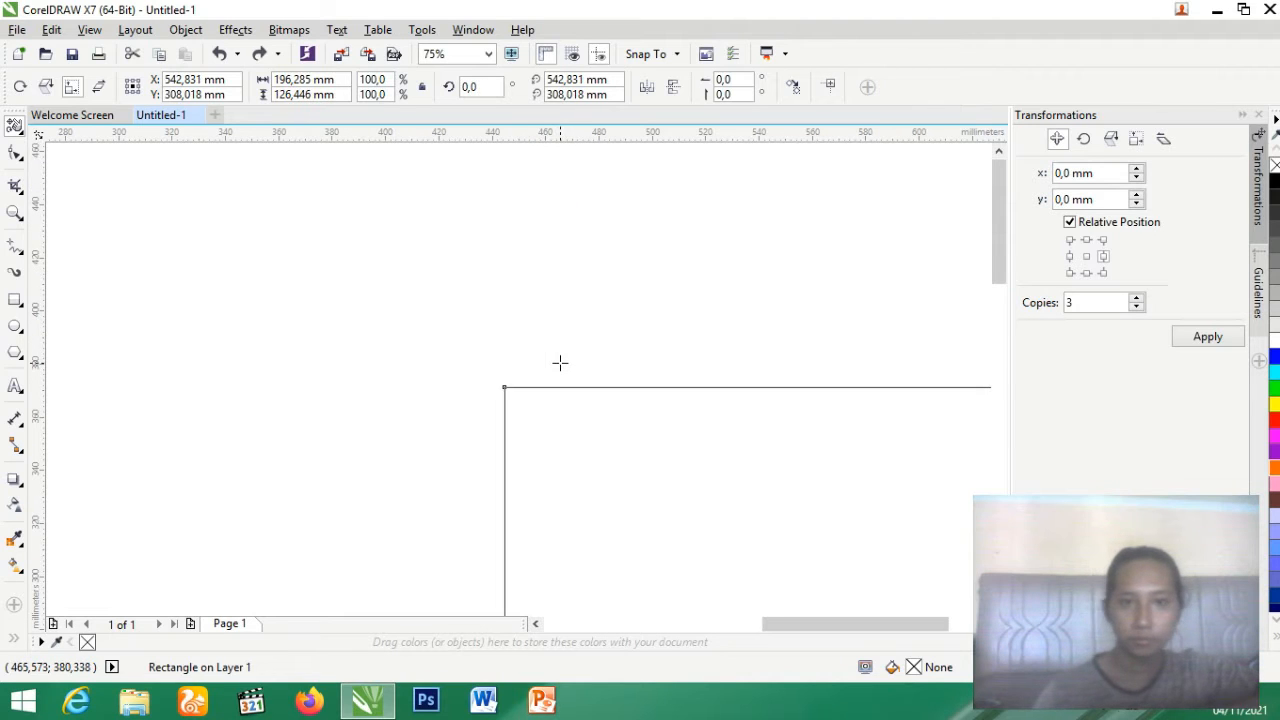
Free-scale the rectangle from its upper edge and upper-right corner to about 362 × 339 mm
scroll(560, 363, down, 2)
scroll(560, 375, up, 1)
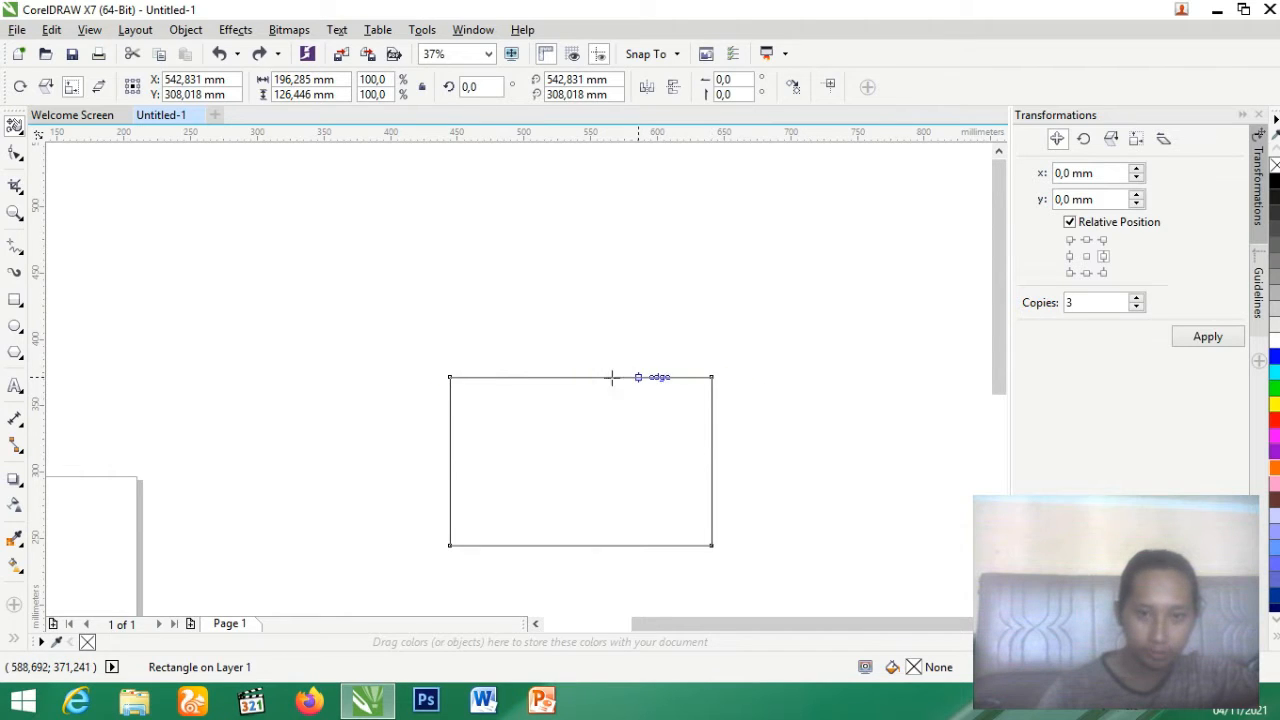
mouse_move(567, 376)
mouse_down()
mouse_move(566, 297)
mouse_move(529, 229)
mouse_move(560, 446)
mouse_move(569, 375)
mouse_up()
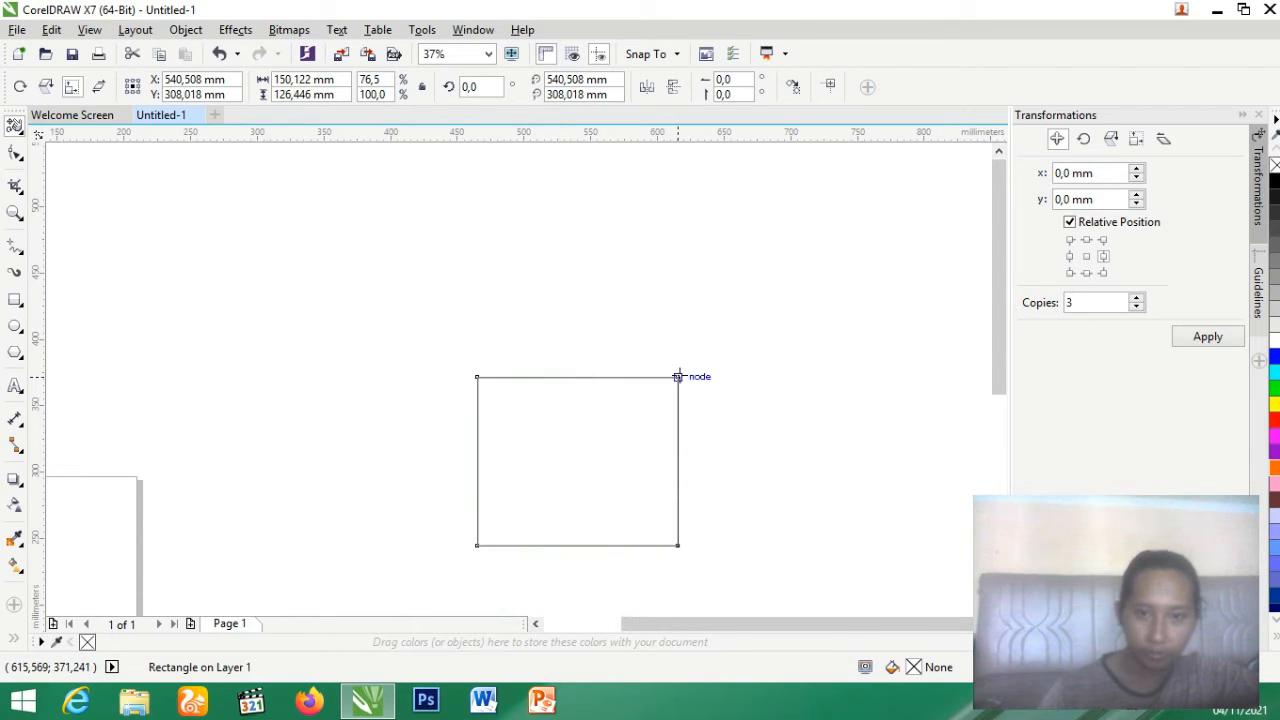
drag(678, 376, 734, 309)
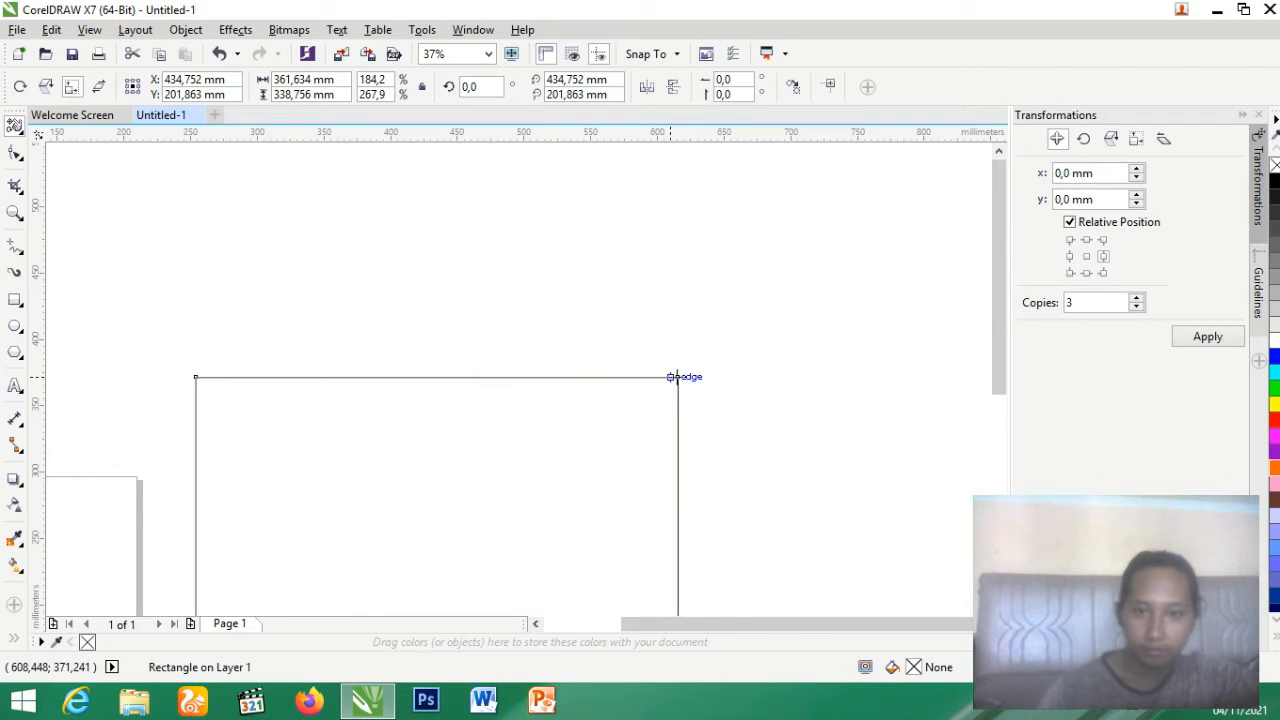
Free-scale the rectangle to about 108 × 1497 mm and move it with the Pick tool to about X 383, Y -239 mm
drag(678, 376, 591, 240)
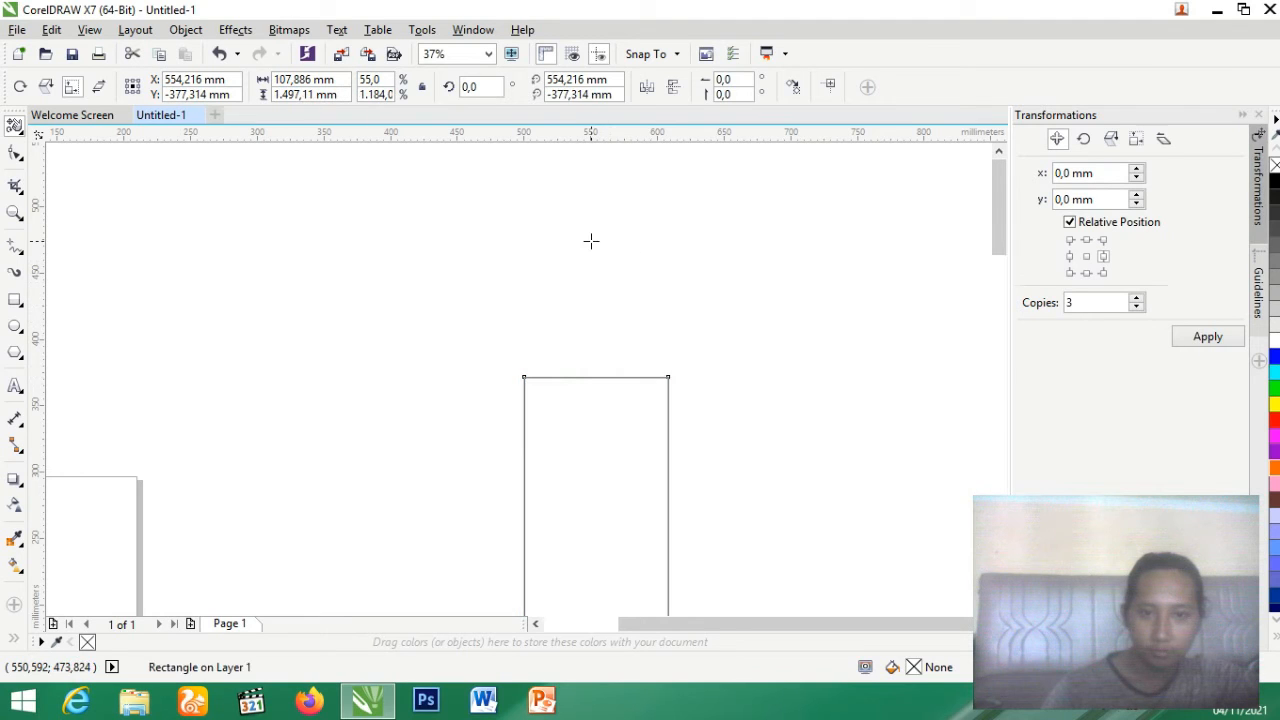
click(26, 136)
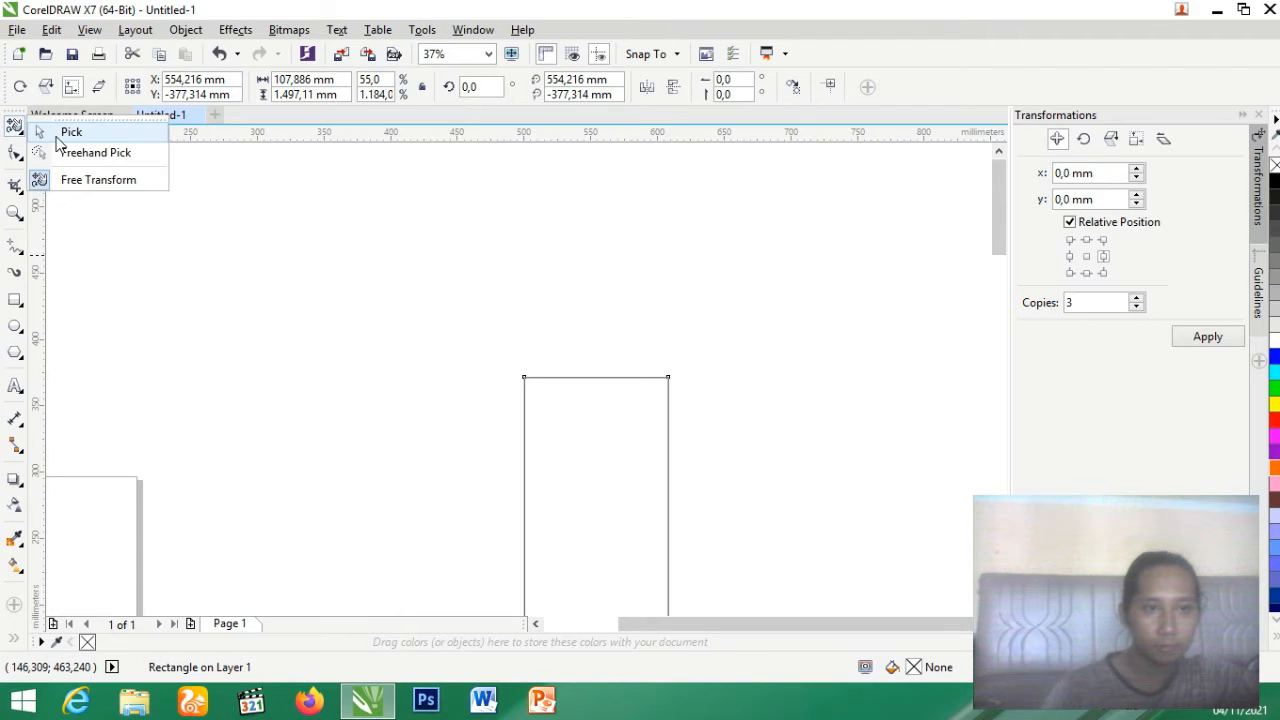
click(60, 136)
drag(568, 376, 339, 188)
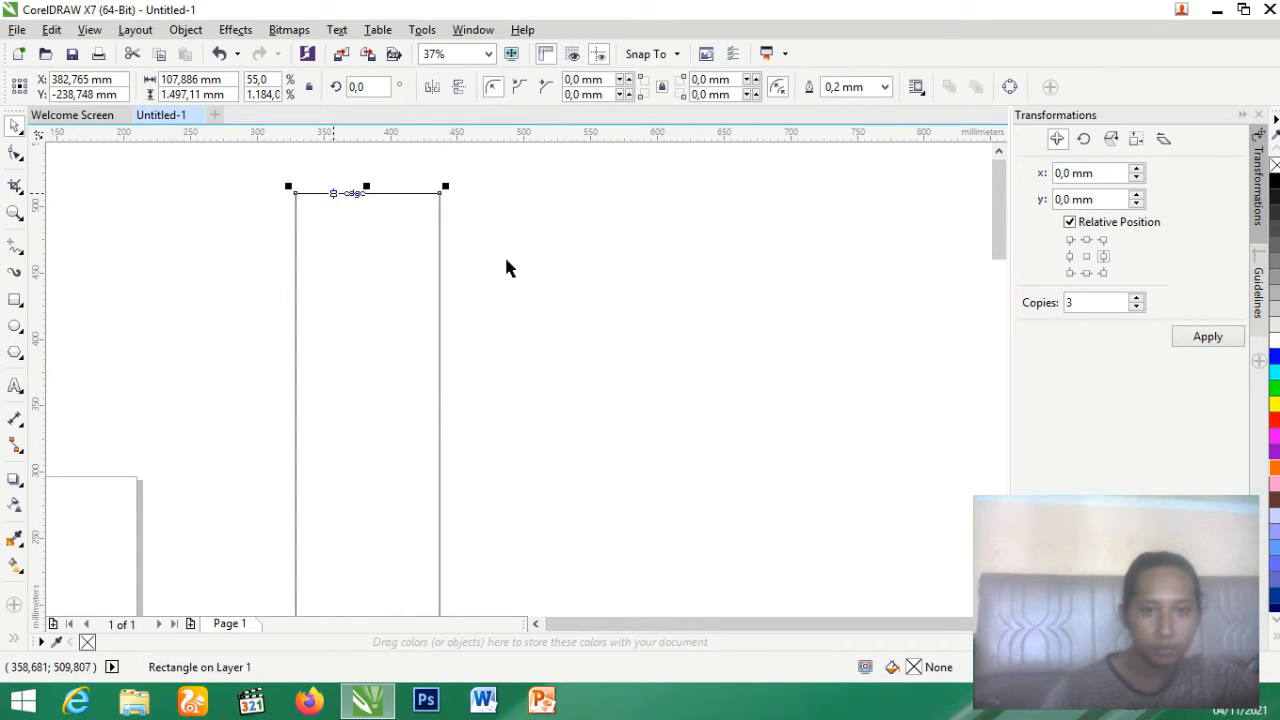
Widen the rectangle to about 2682 mm and move it below the page at about X 1905, Y -1687 mm
scroll(537, 321, down, 2)
scroll(420, 240, down, 2)
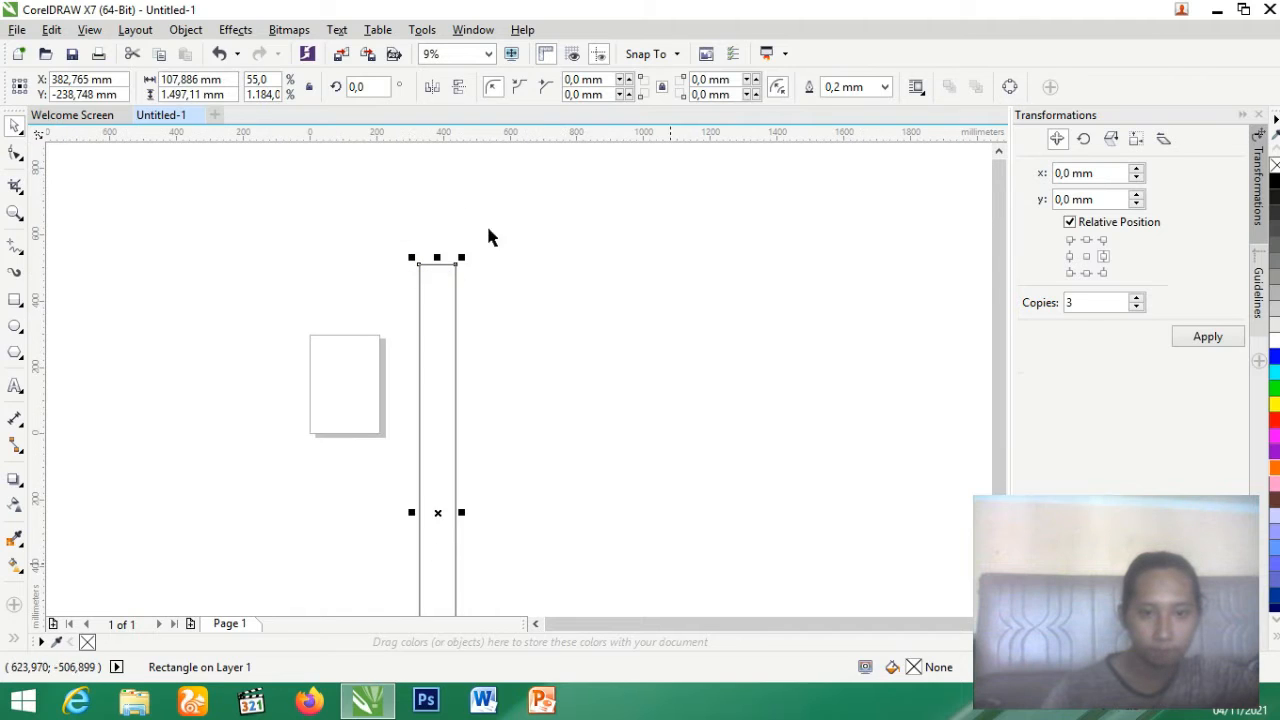
scroll(478, 258, down, 2)
drag(461, 313, 486, 338)
drag(603, 312, 592, 431)
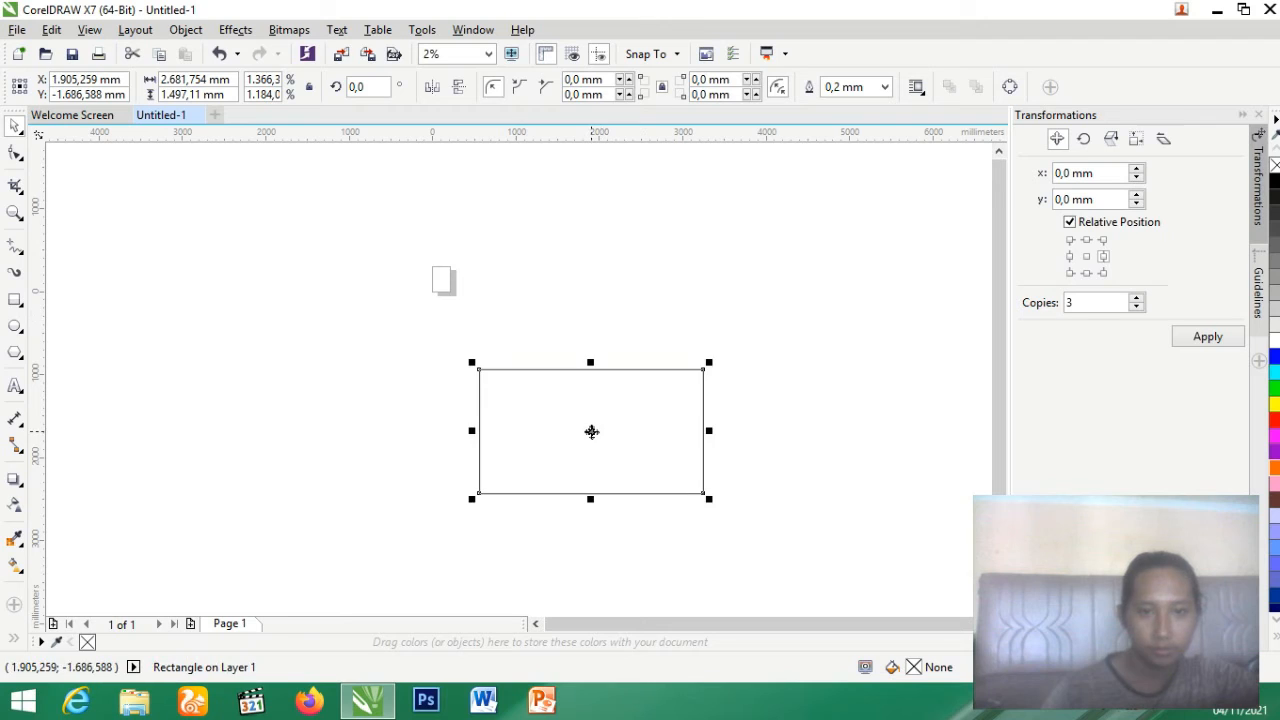
Free-scale the rectangle from its corner with the Free Transform tool, enlarging it to 45,720 × 45,720 mm
click(22, 131)
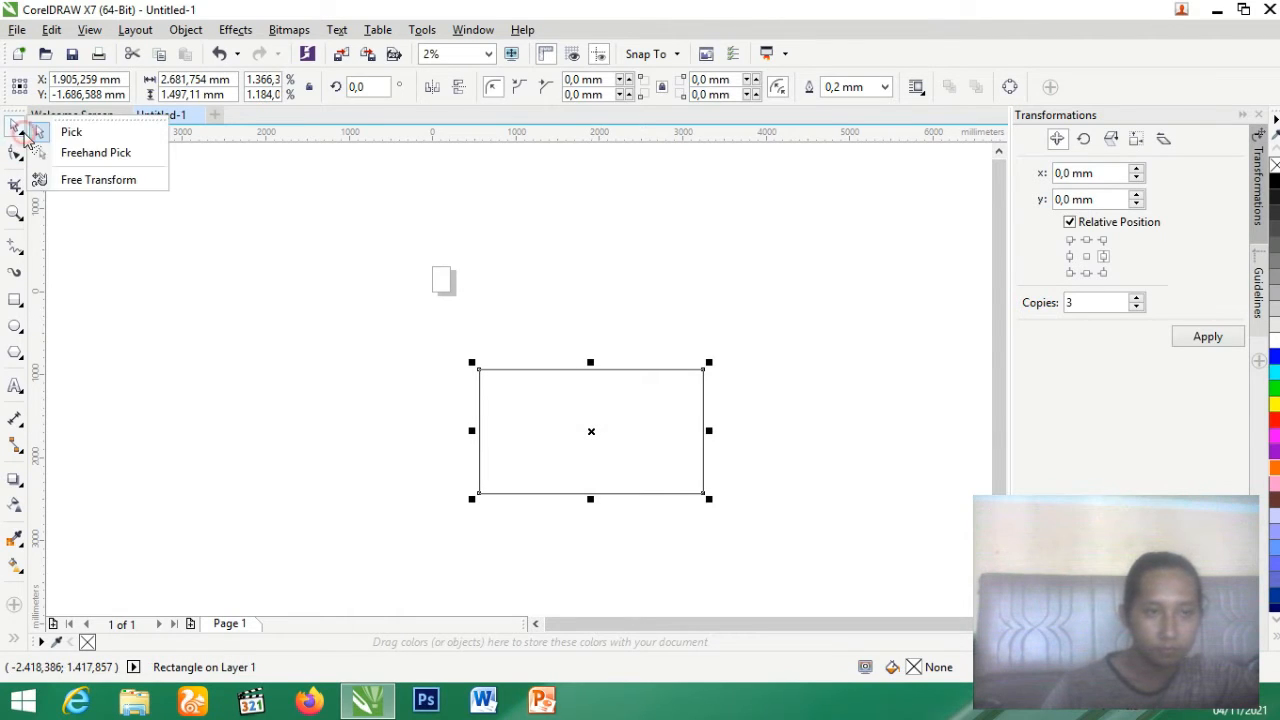
click(143, 180)
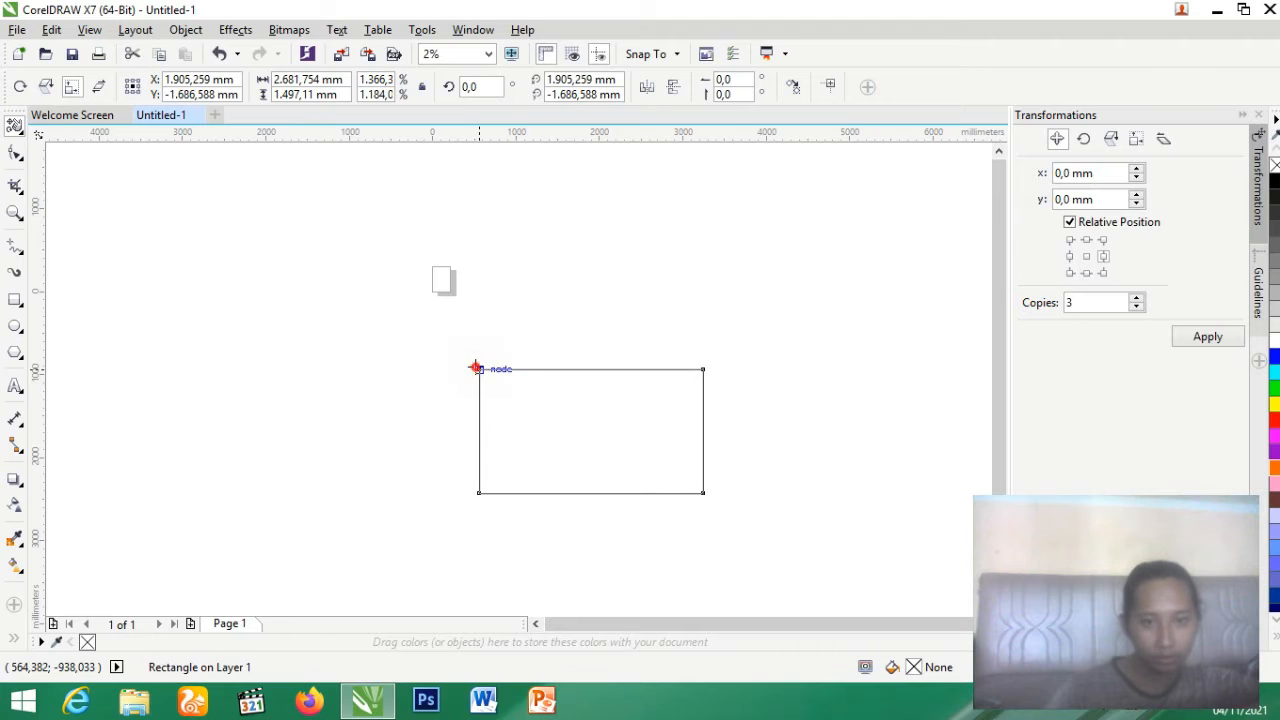
drag(479, 370, 409, 314)
scroll(528, 320, down, 2)
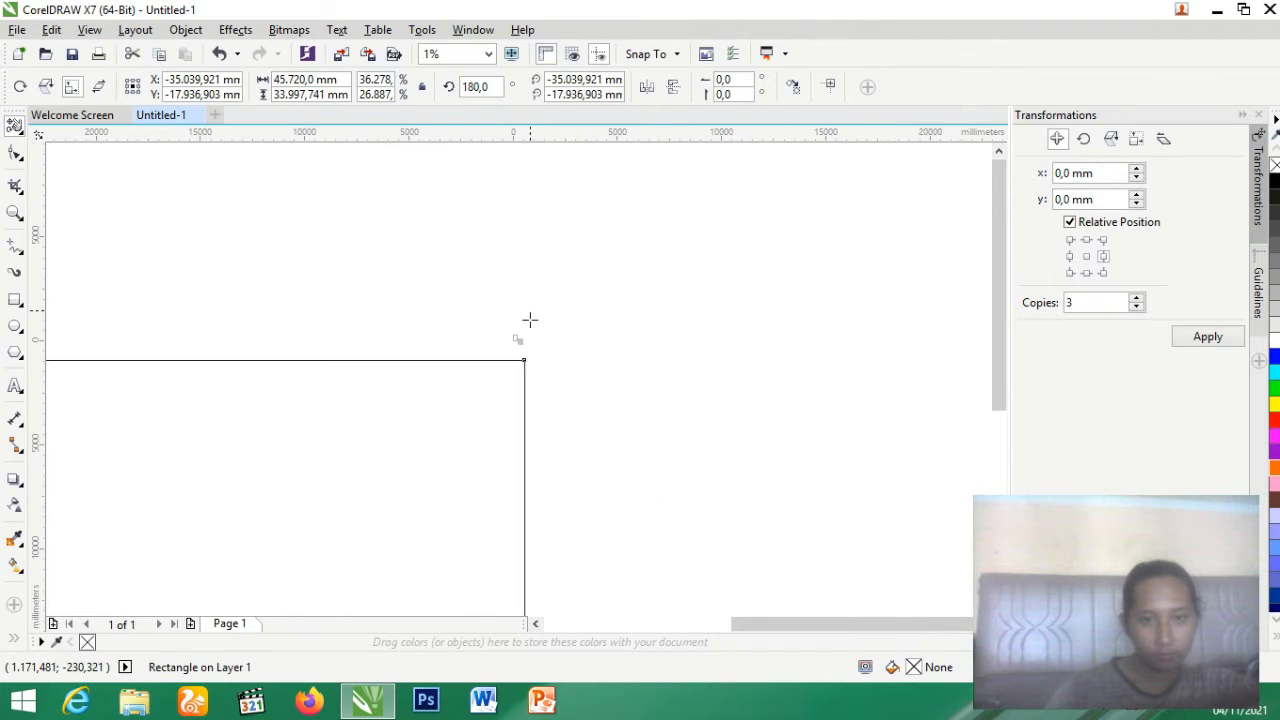
scroll(531, 329, down, 1)
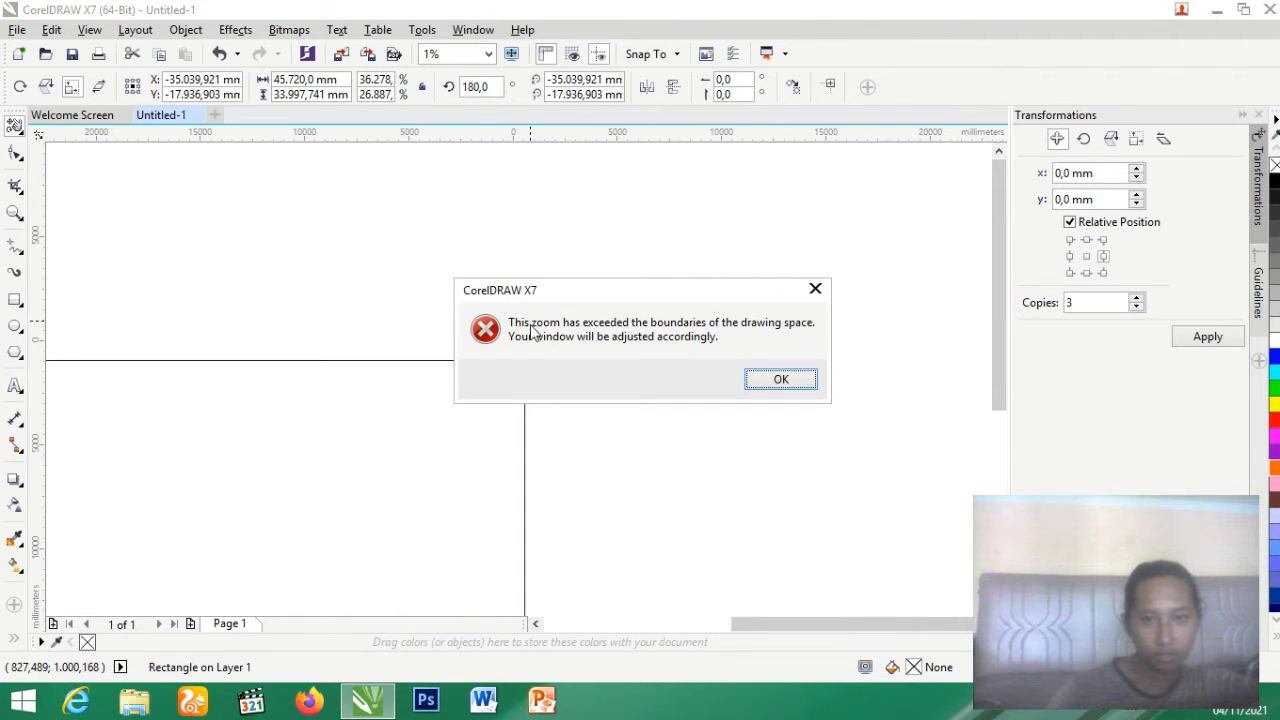
click(818, 290)
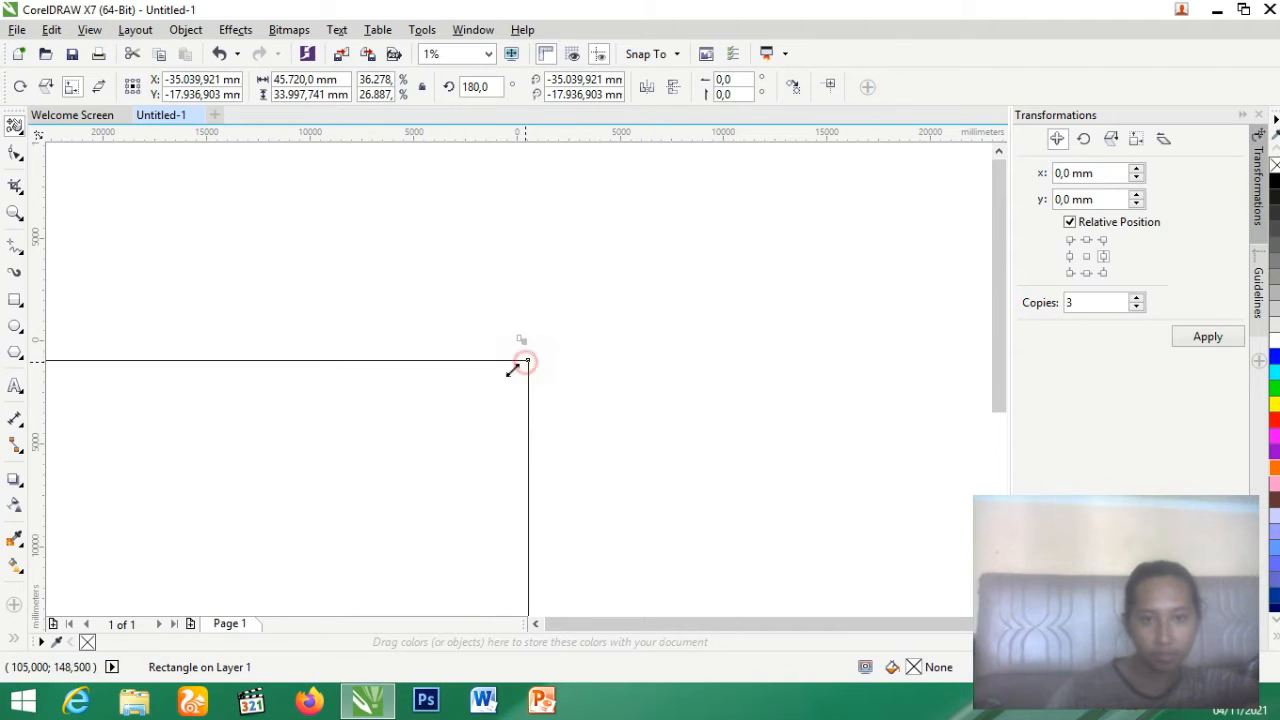
mouse_move(526, 362)
mouse_down()
mouse_move(471, 374)
mouse_move(530, 361)
mouse_up()
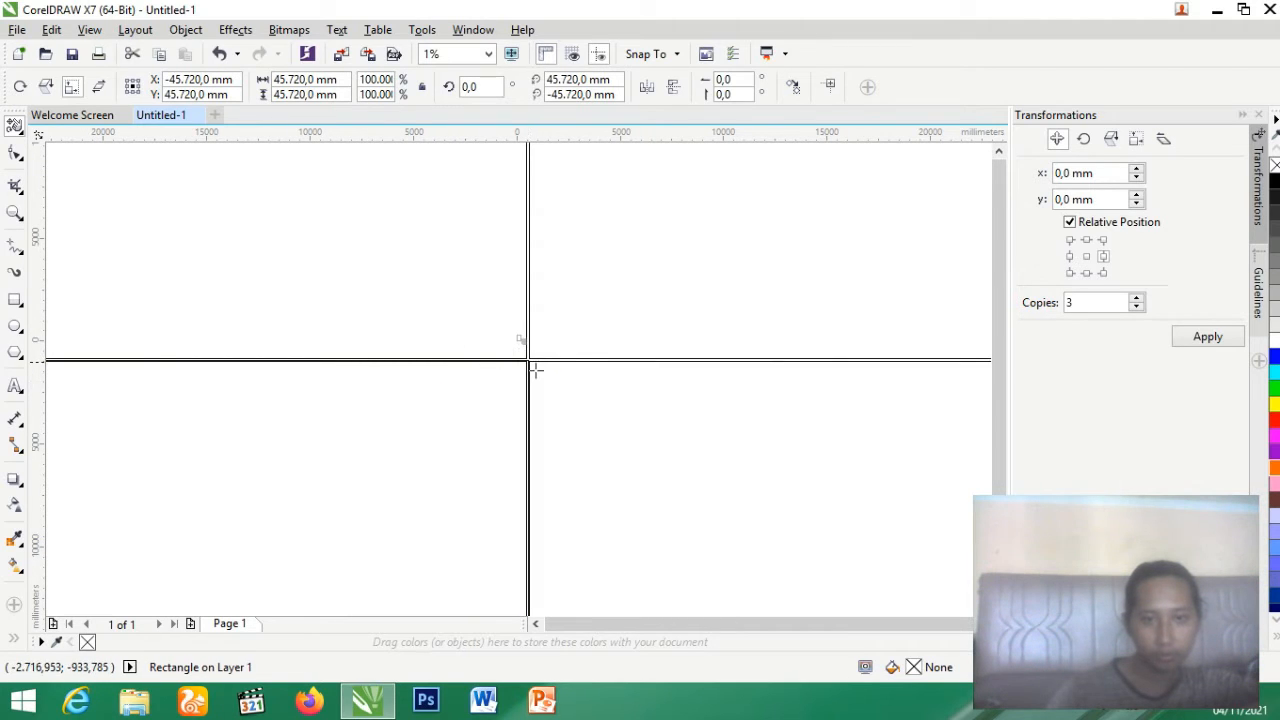
Switch to the Pick tool and undo the recent scalings and moves, back to the roughly 362 × 339 mm rectangle
click(22, 133)
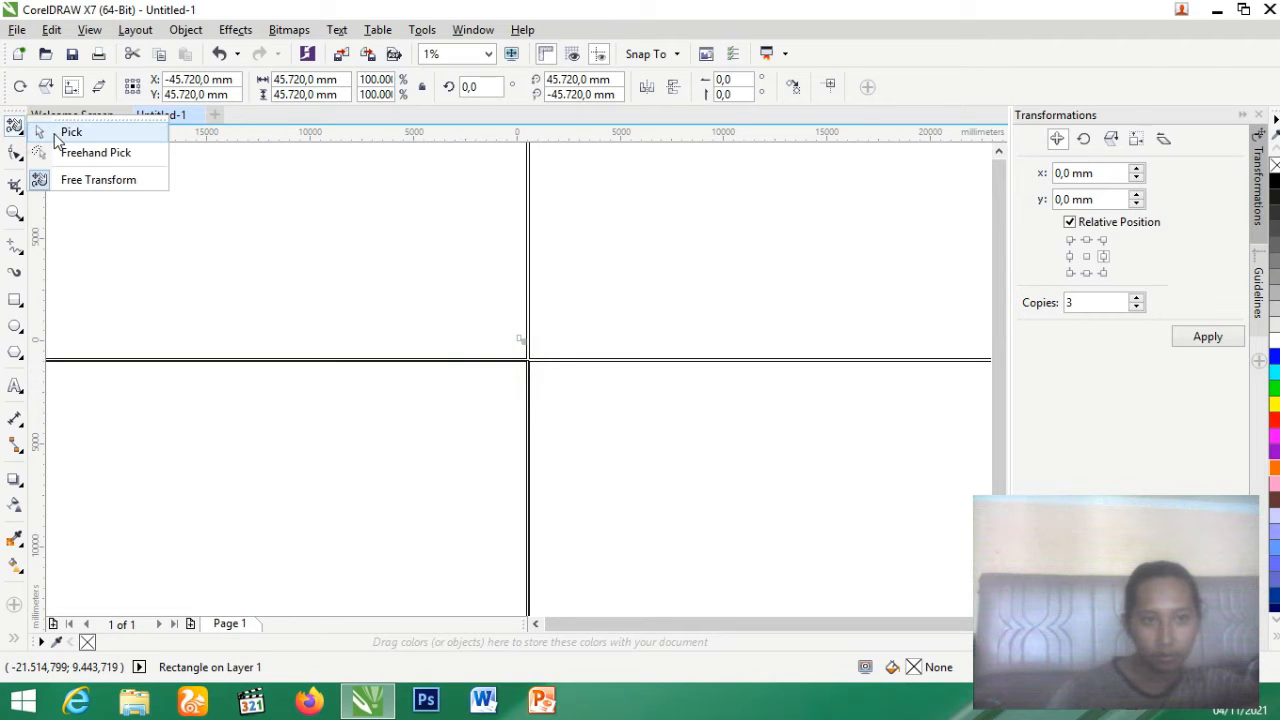
click(60, 131)
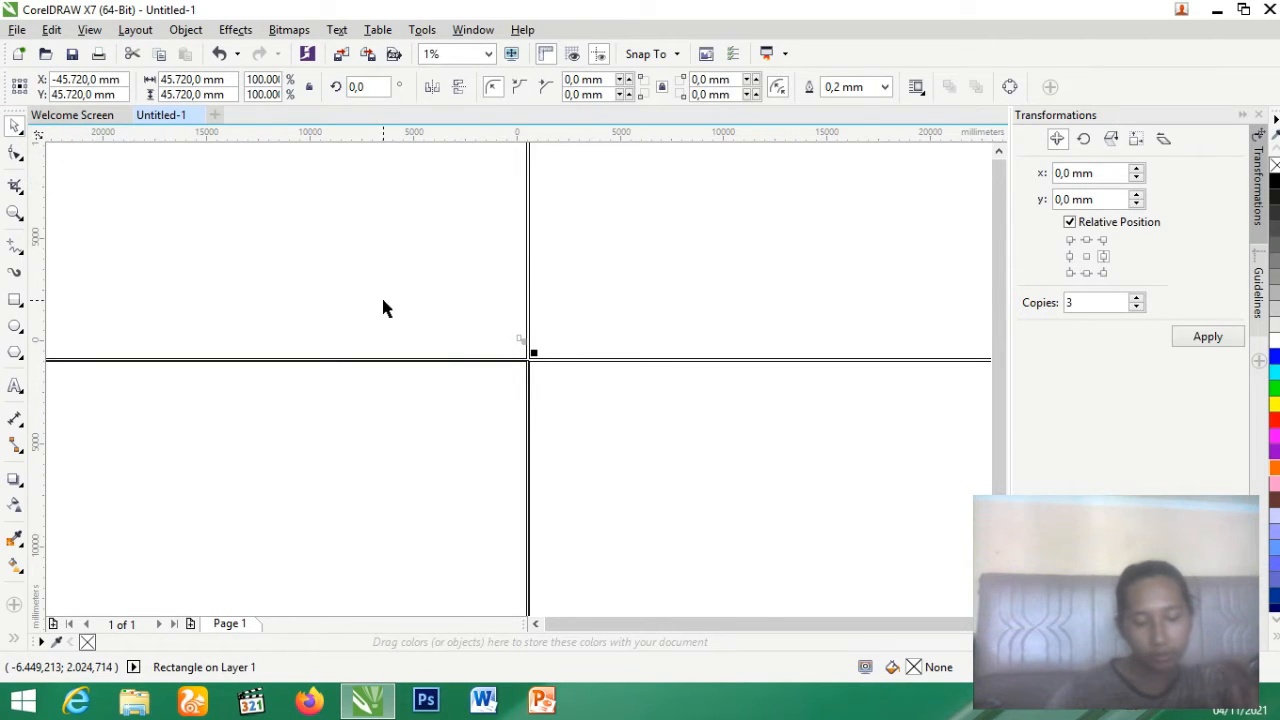
key(ctrl+z)
key(ctrl+z)
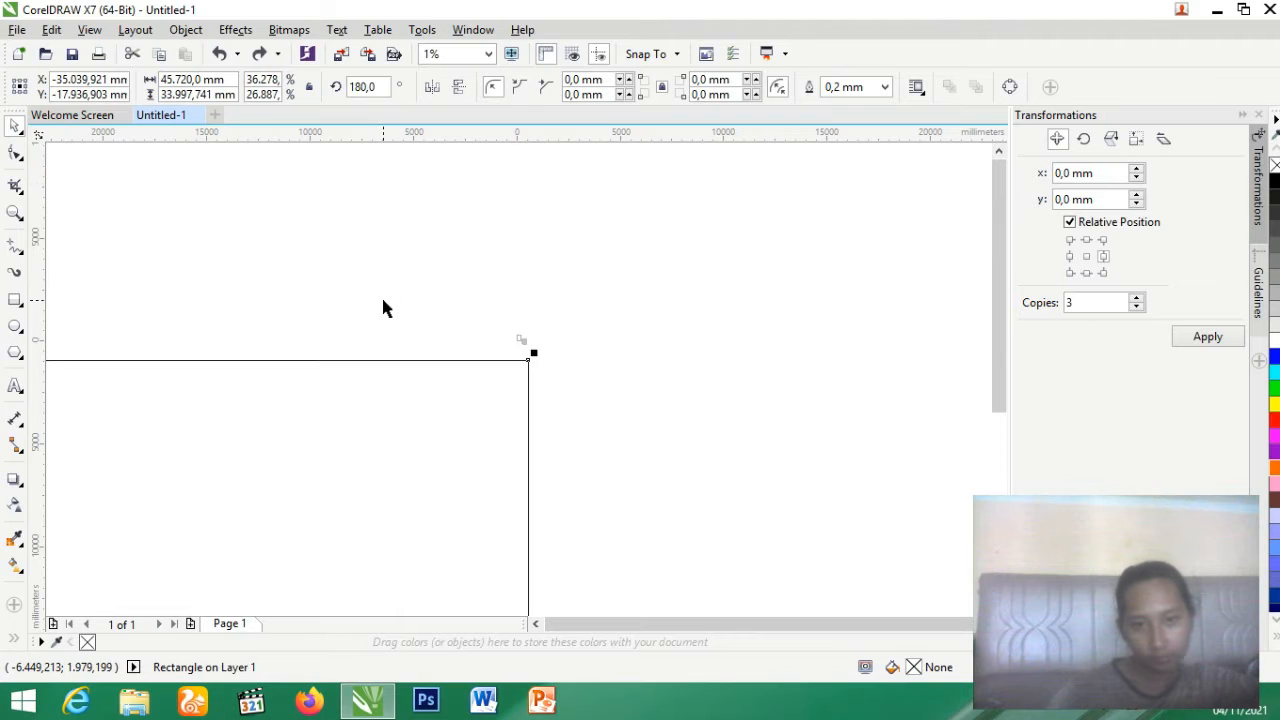
key(ctrl+z)
key(ctrl+z)
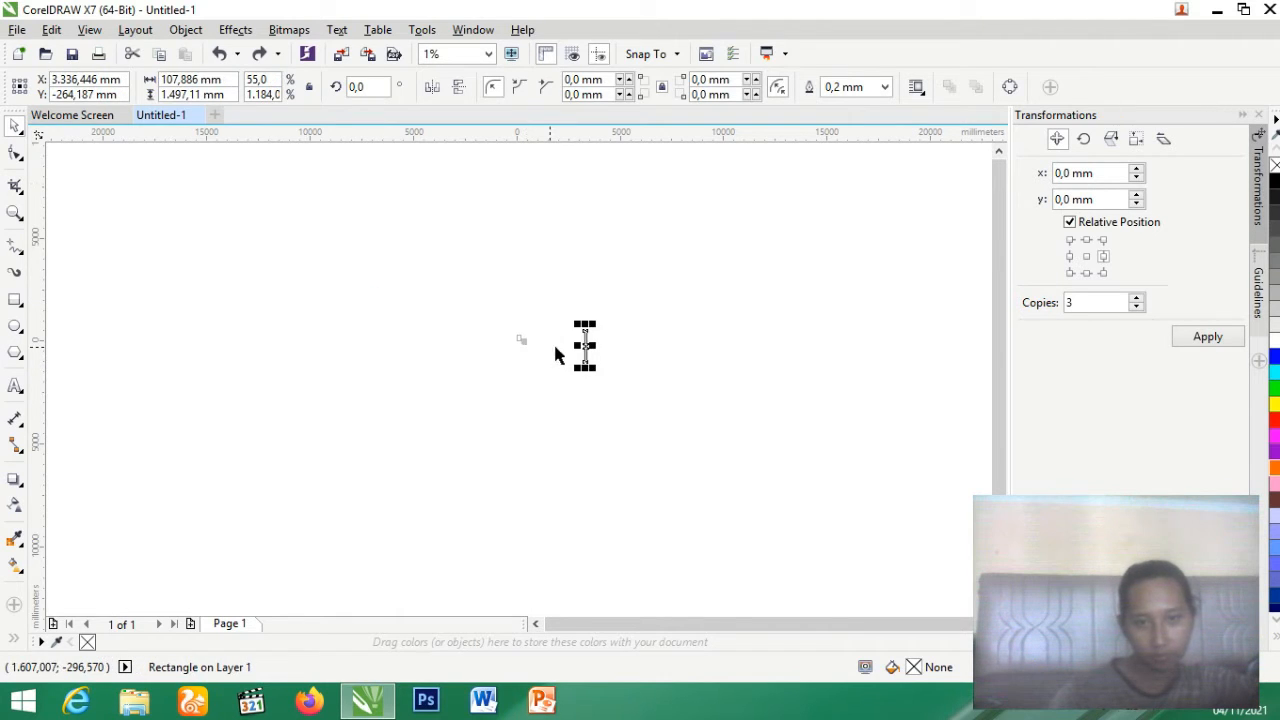
scroll(598, 352, up, 2)
key(ctrl+z)
key(ctrl+z)
key(ctrl+z)
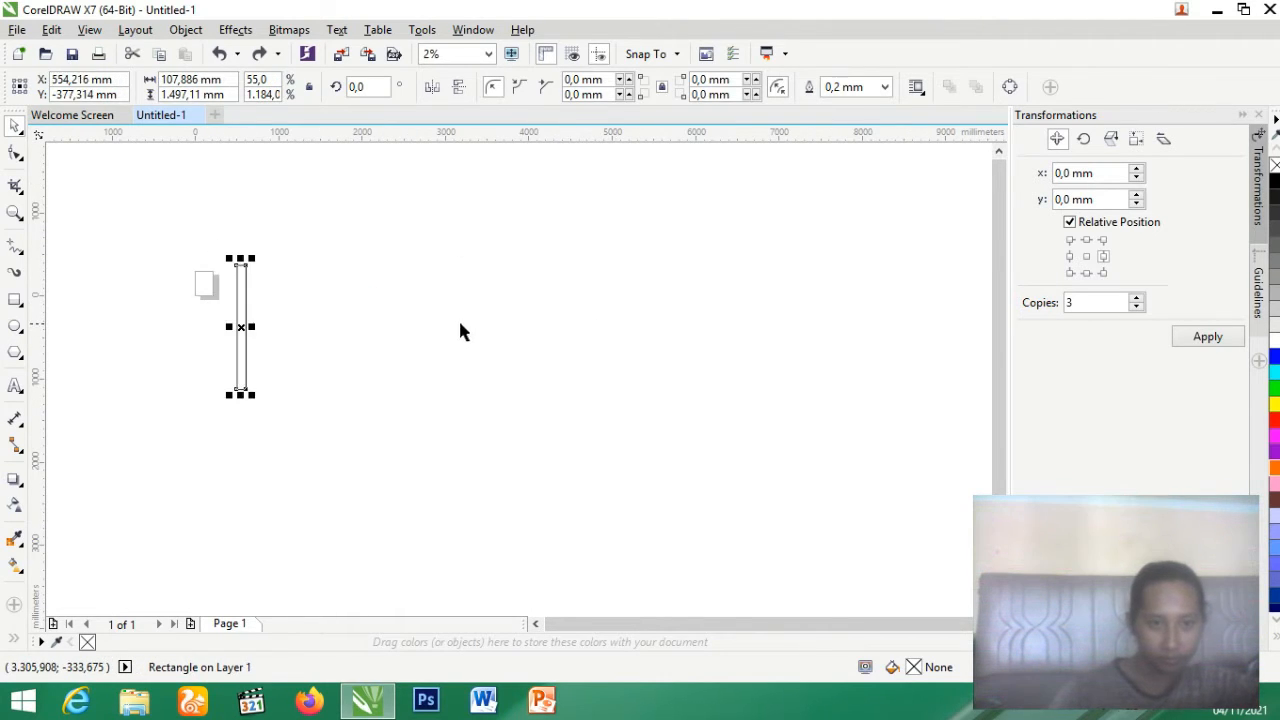
scroll(146, 328, up, 3)
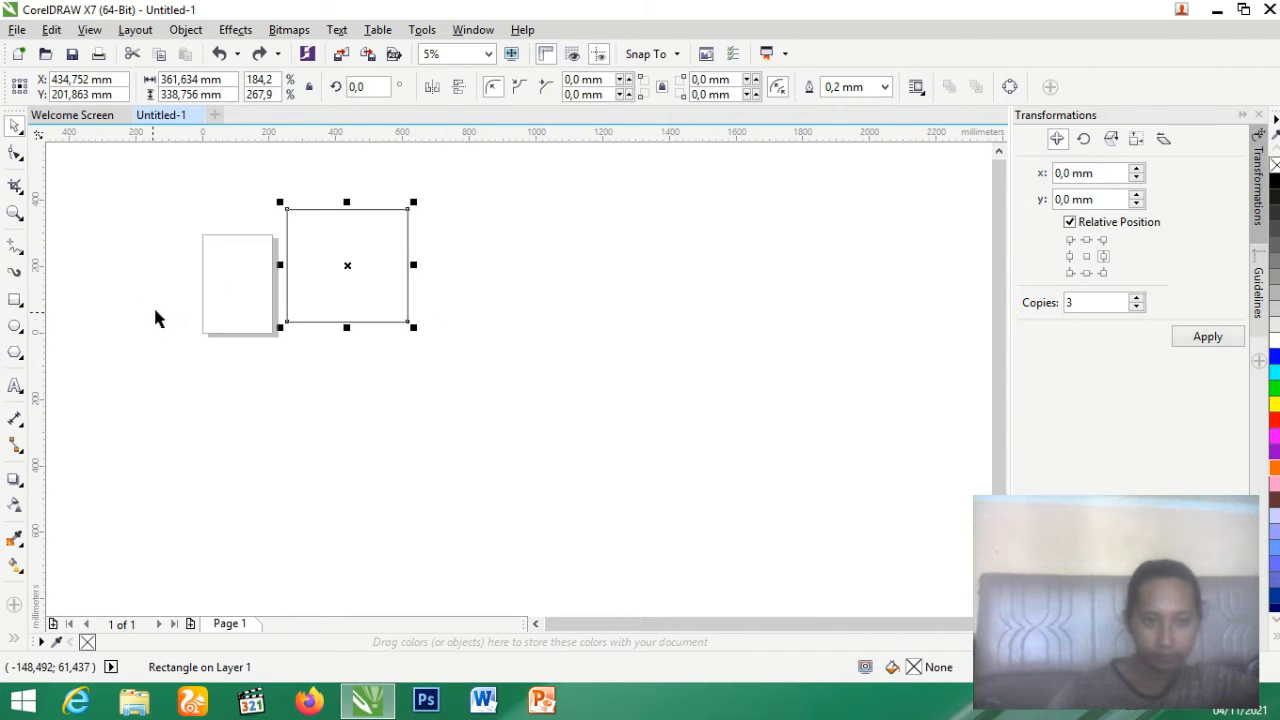
scroll(235, 213, up, 2)
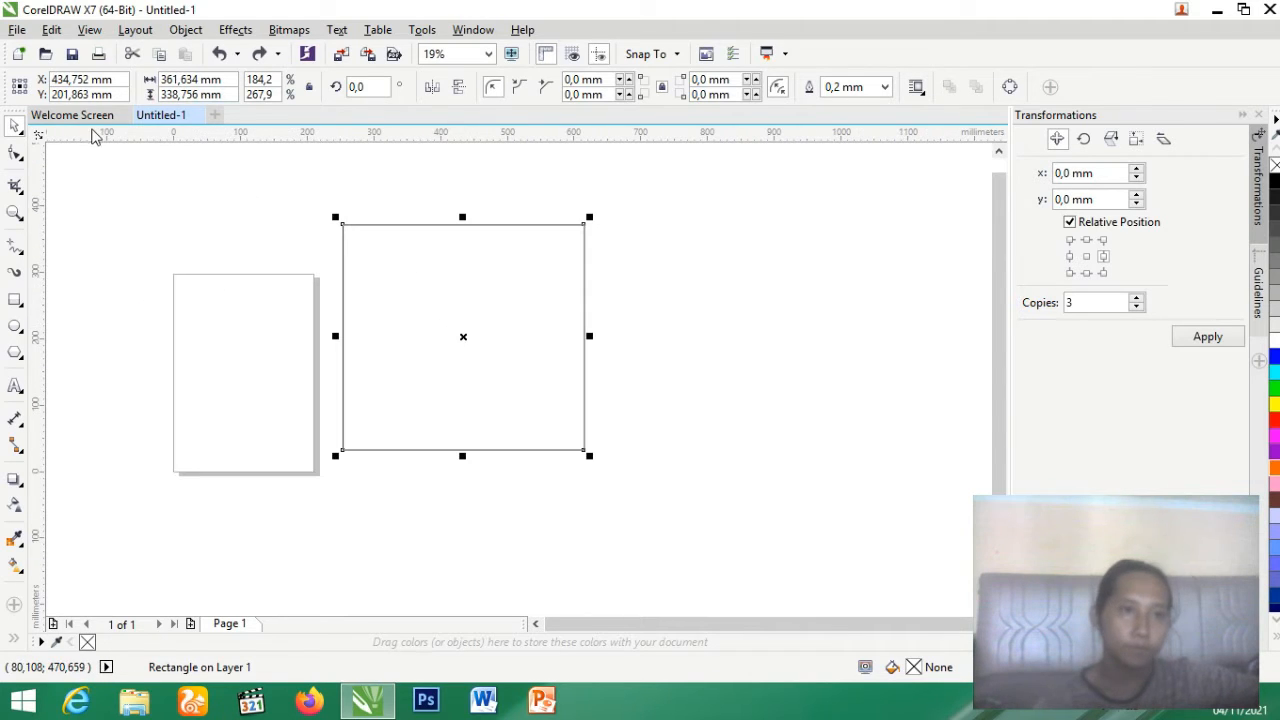
Draw rectangular selection marquees around the rectangle with the Pick tool
drag(254, 186, 747, 588)
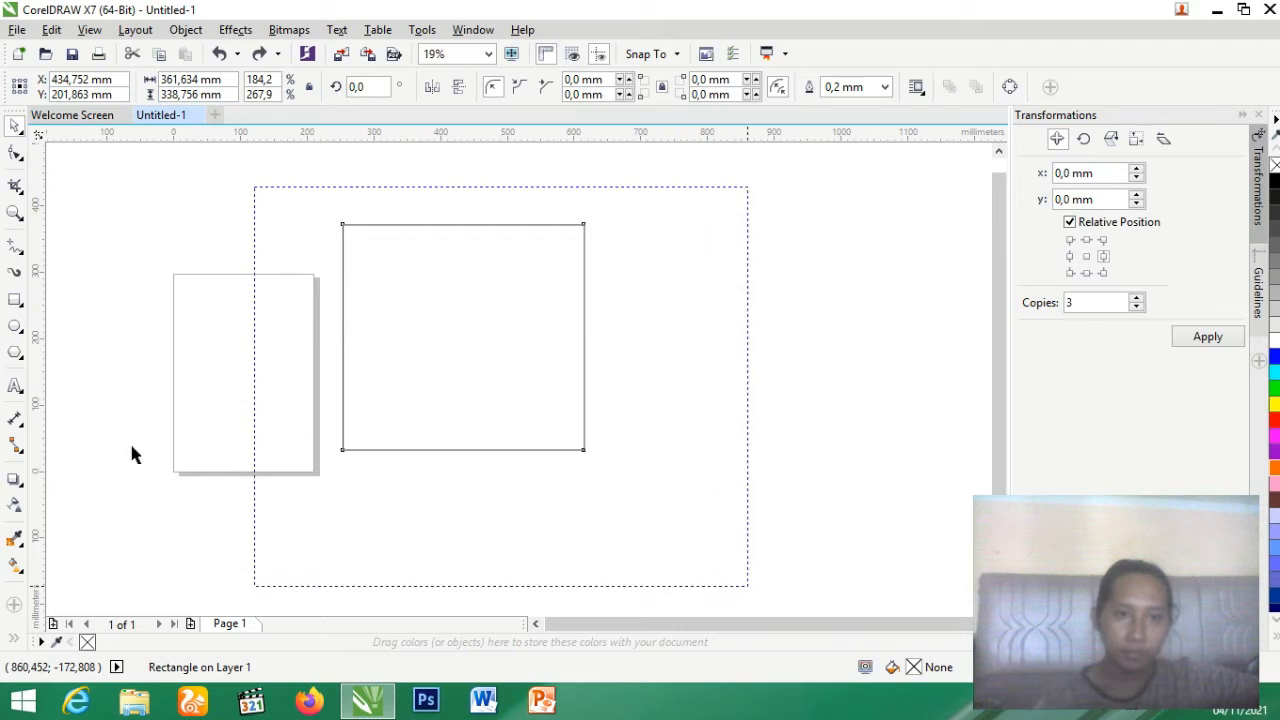
drag(301, 203, 748, 698)
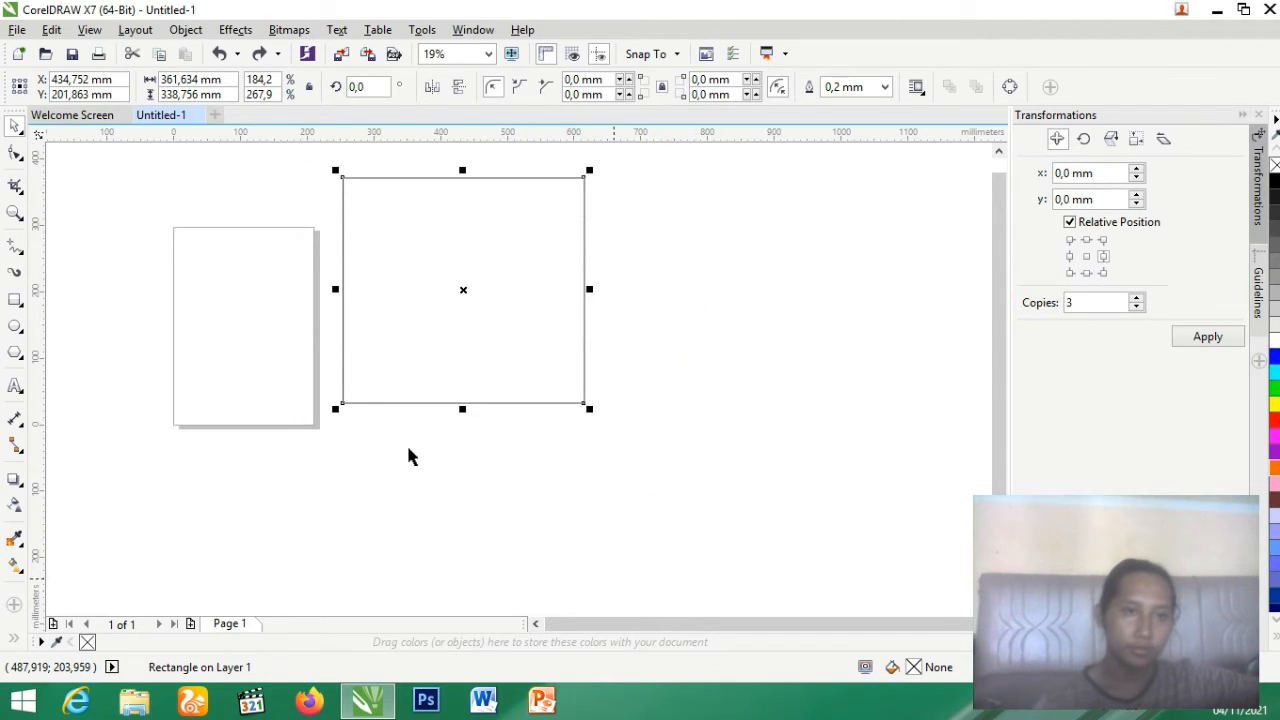
Round the rectangle's upper-left corner to about 169 mm with the Shape tool, round its upper-right corner too, and undo both
click(15, 157)
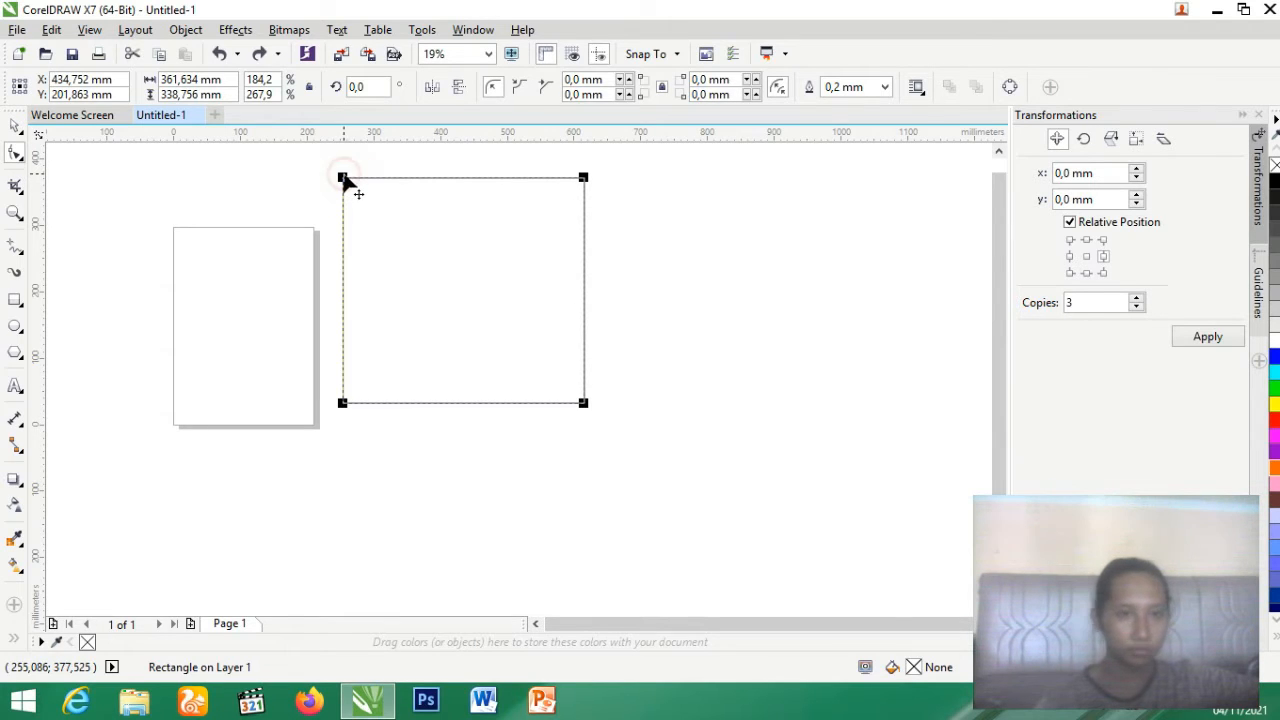
drag(343, 180, 350, 181)
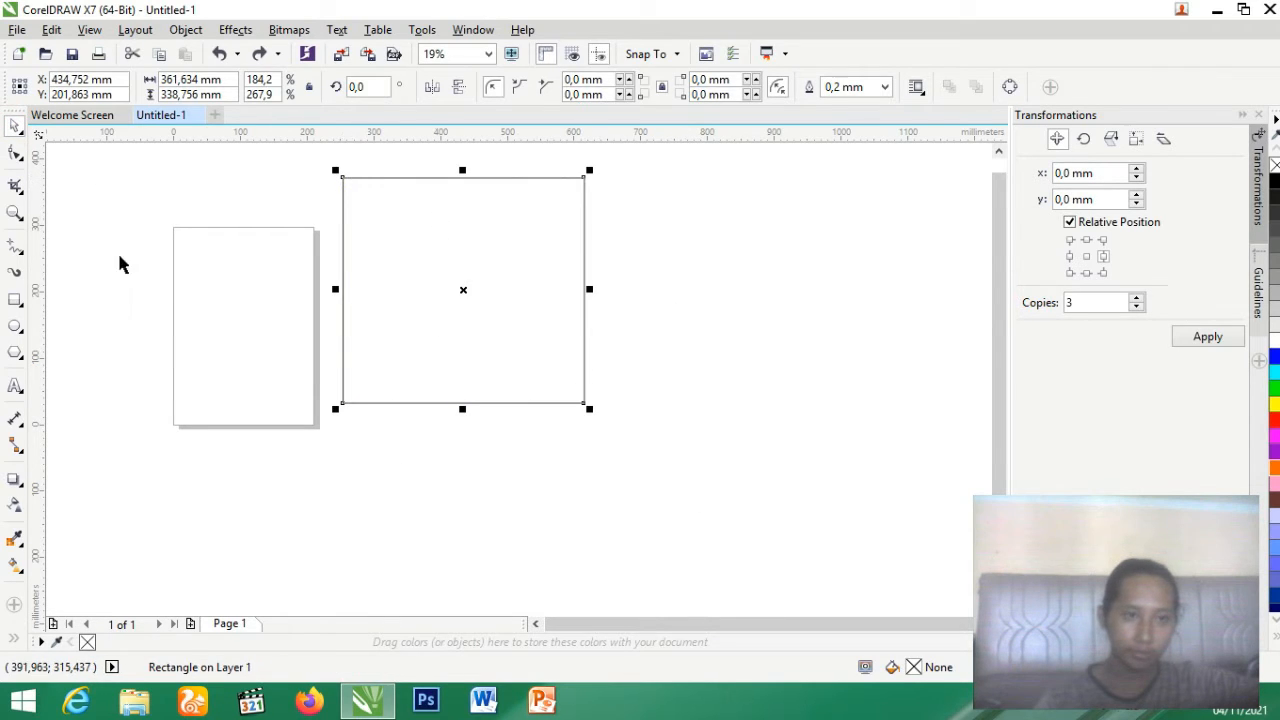
click(15, 152)
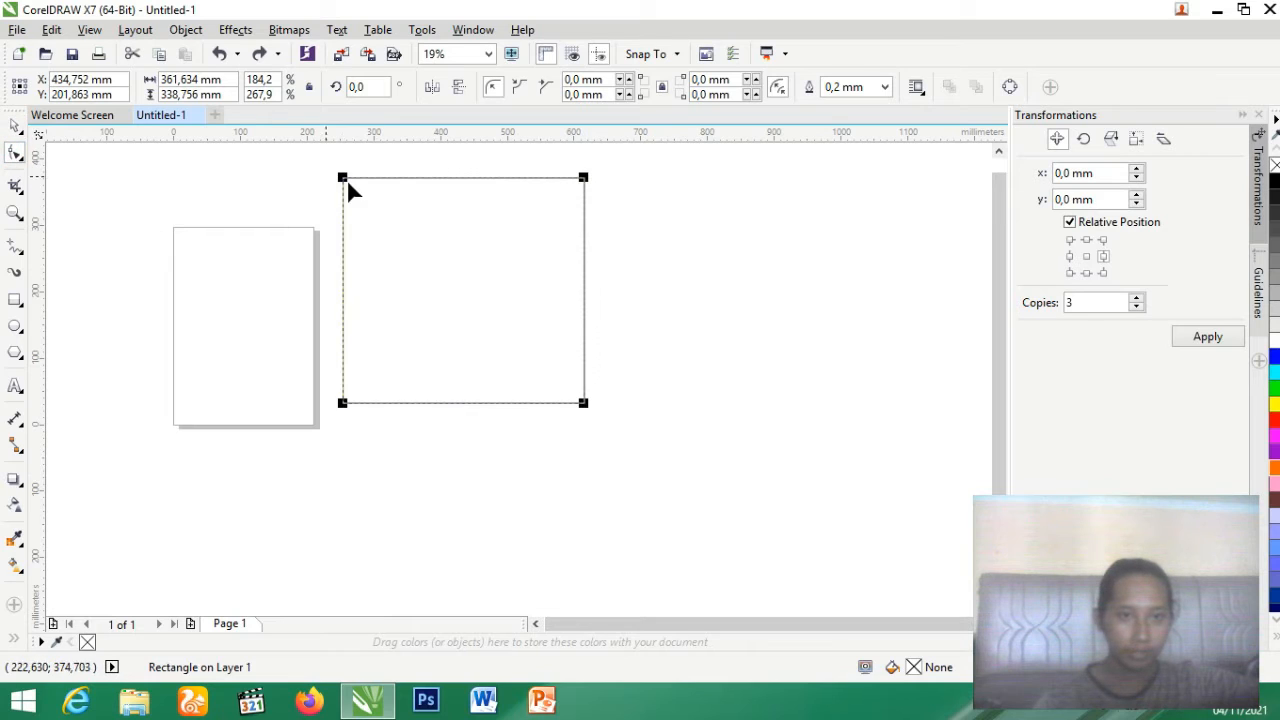
drag(343, 178, 560, 345)
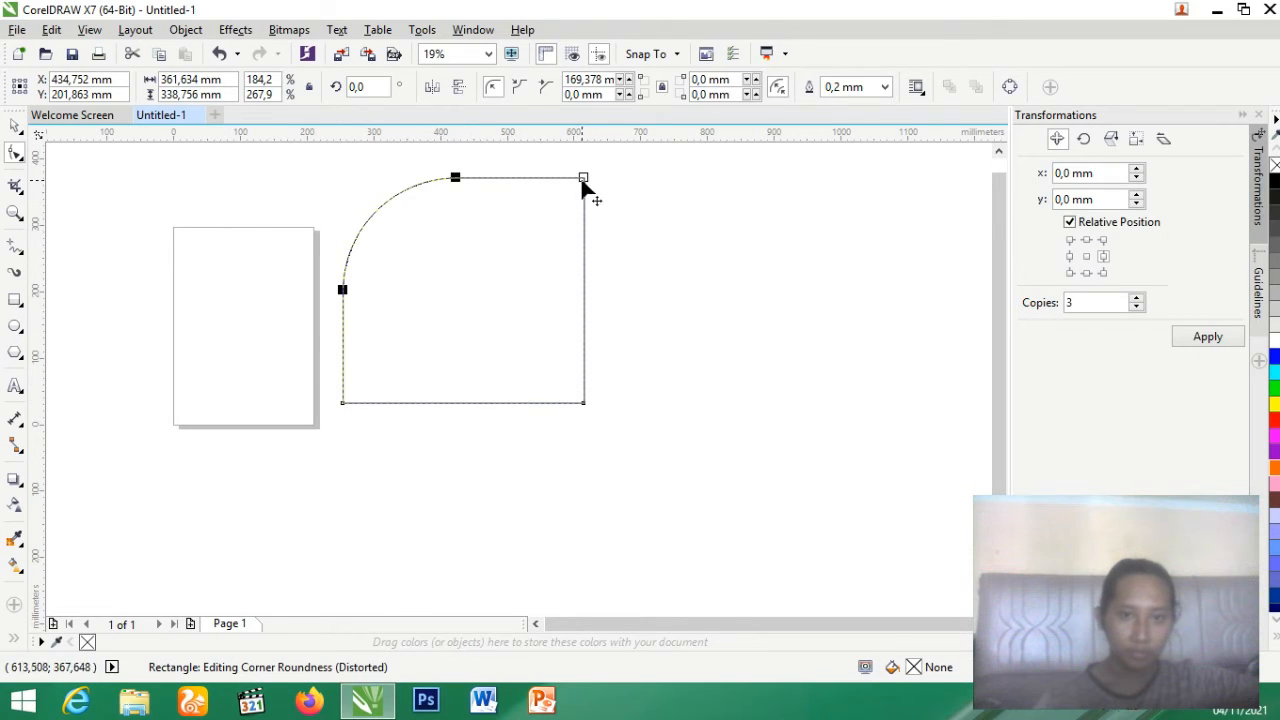
drag(583, 186, 478, 340)
key(ctrl+z)
key(ctrl+z)
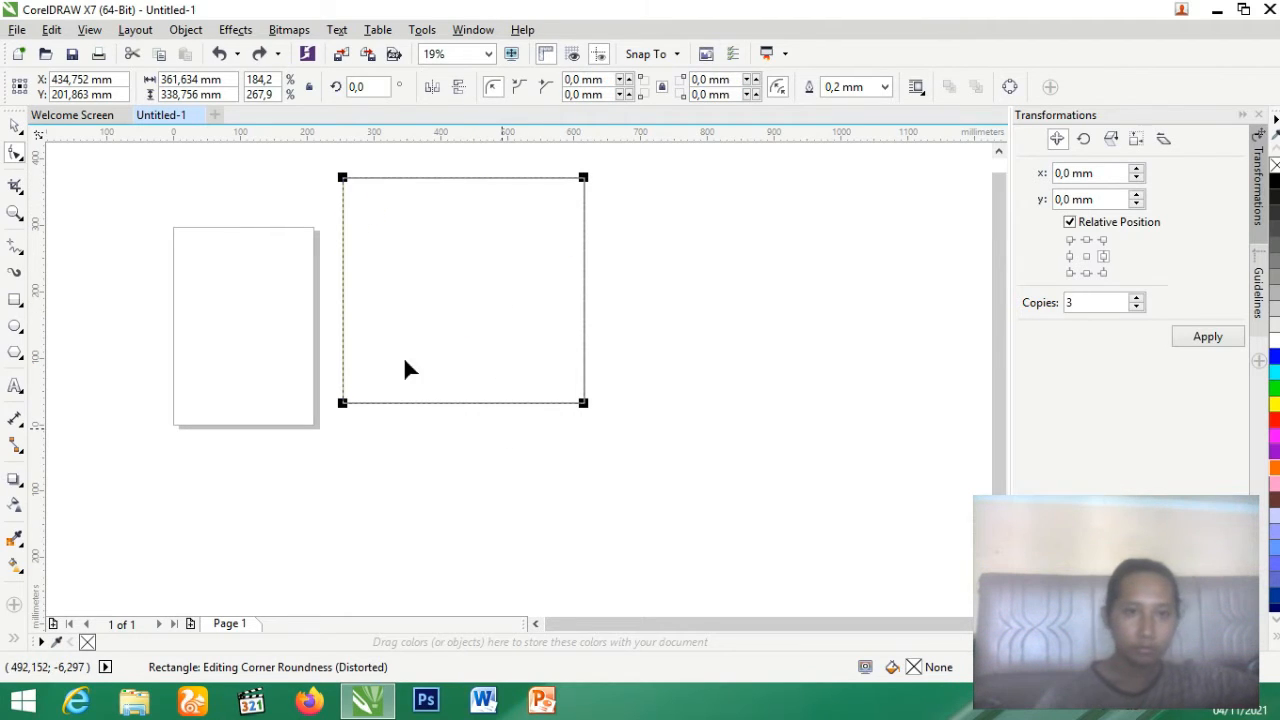
Reselect the rectangle, round all four corners to about 128 mm with the Shape tool, and undo the rounding
click(15, 125)
click(783, 357)
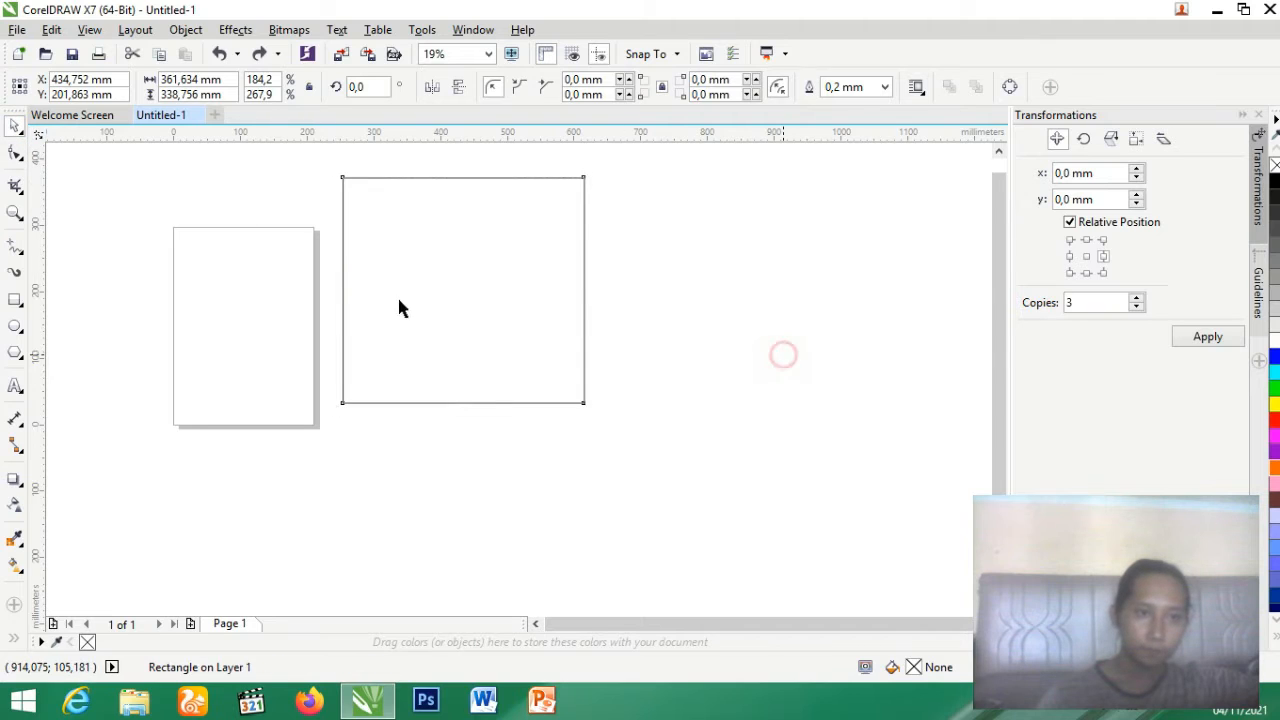
click(14, 156)
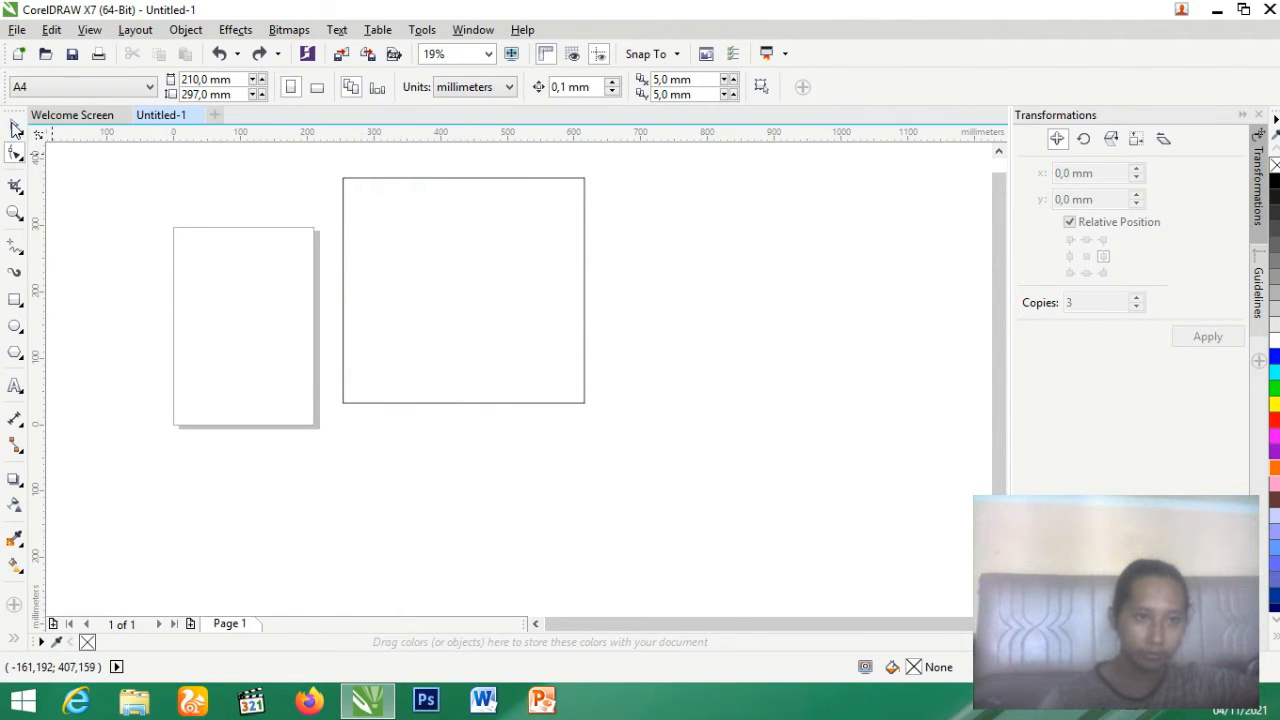
click(495, 181)
click(13, 133)
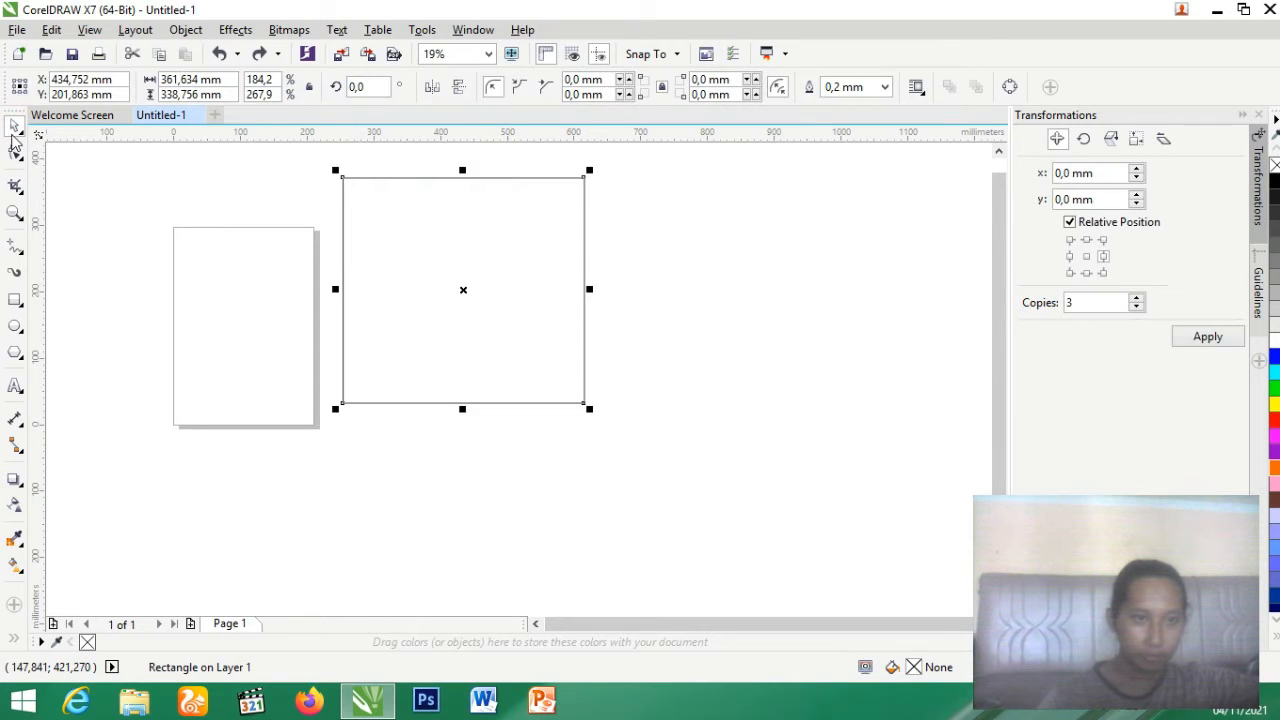
click(14, 156)
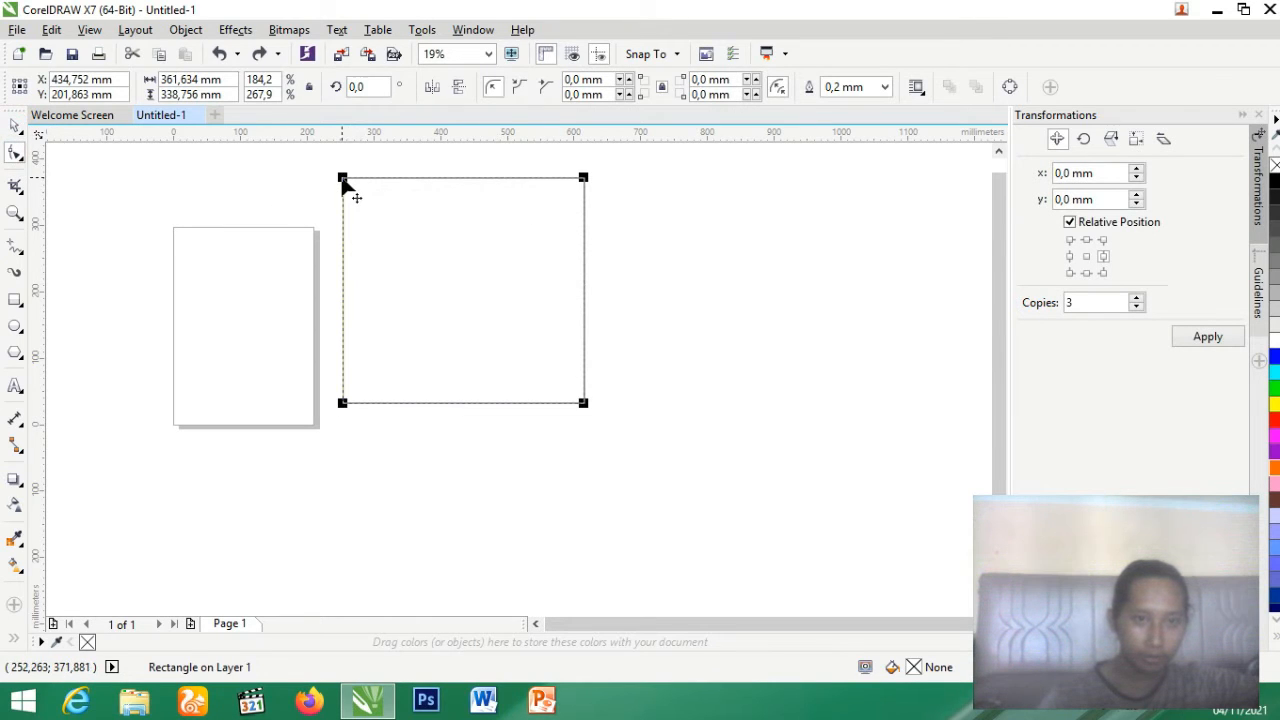
drag(407, 254, 472, 357)
drag(400, 278, 394, 268)
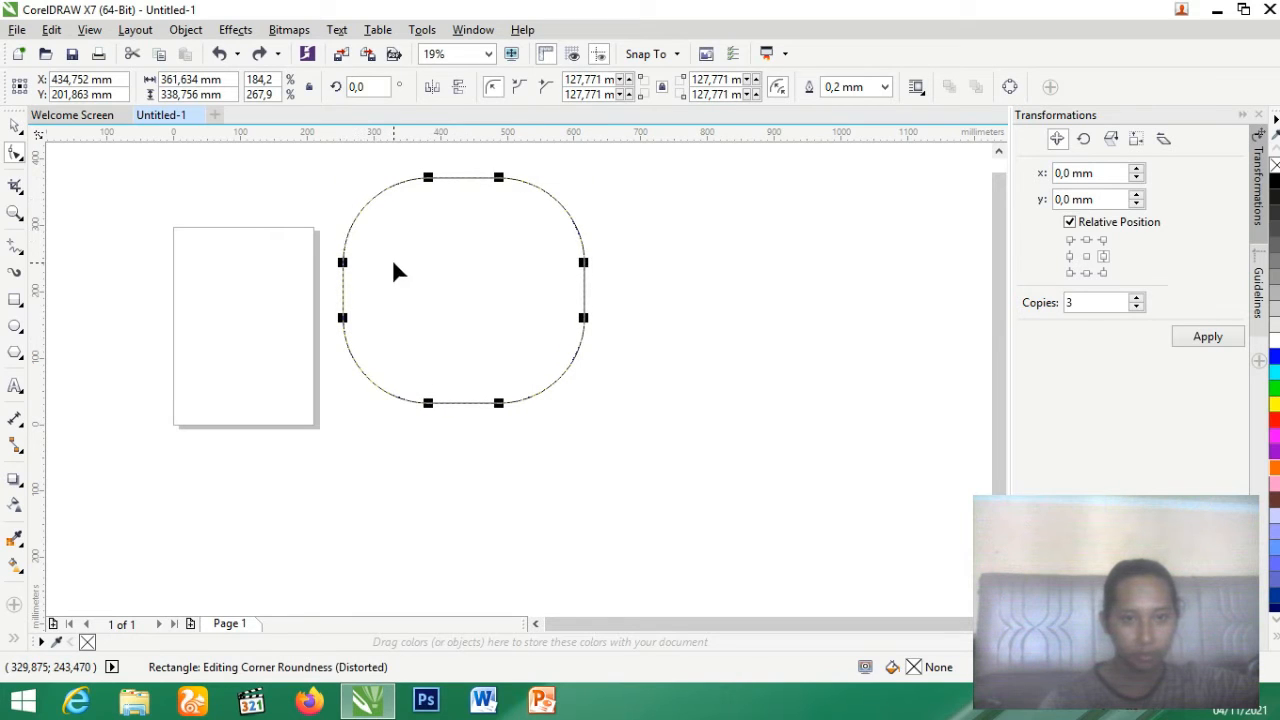
click(14, 125)
key(ctrl+z)
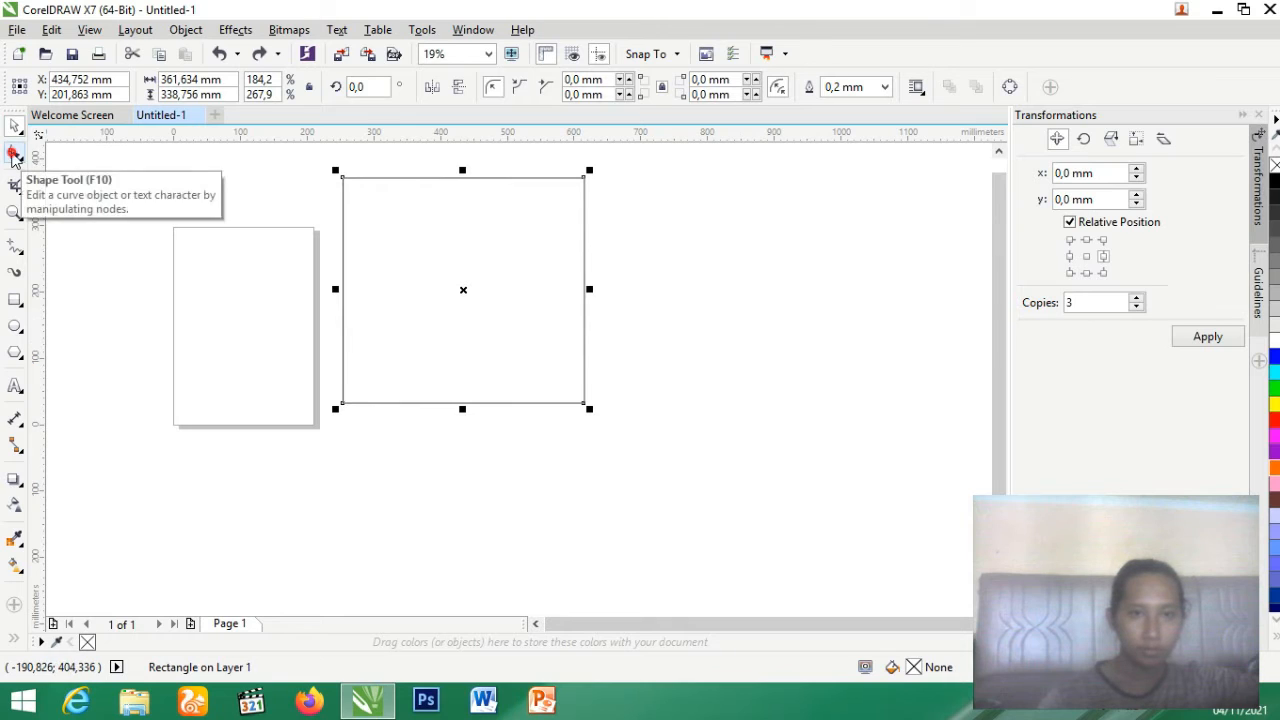
Select only the rectangle's upper-left corner node with the Shape tool, round it to about 169 mm, and undo the rounding
click(15, 153)
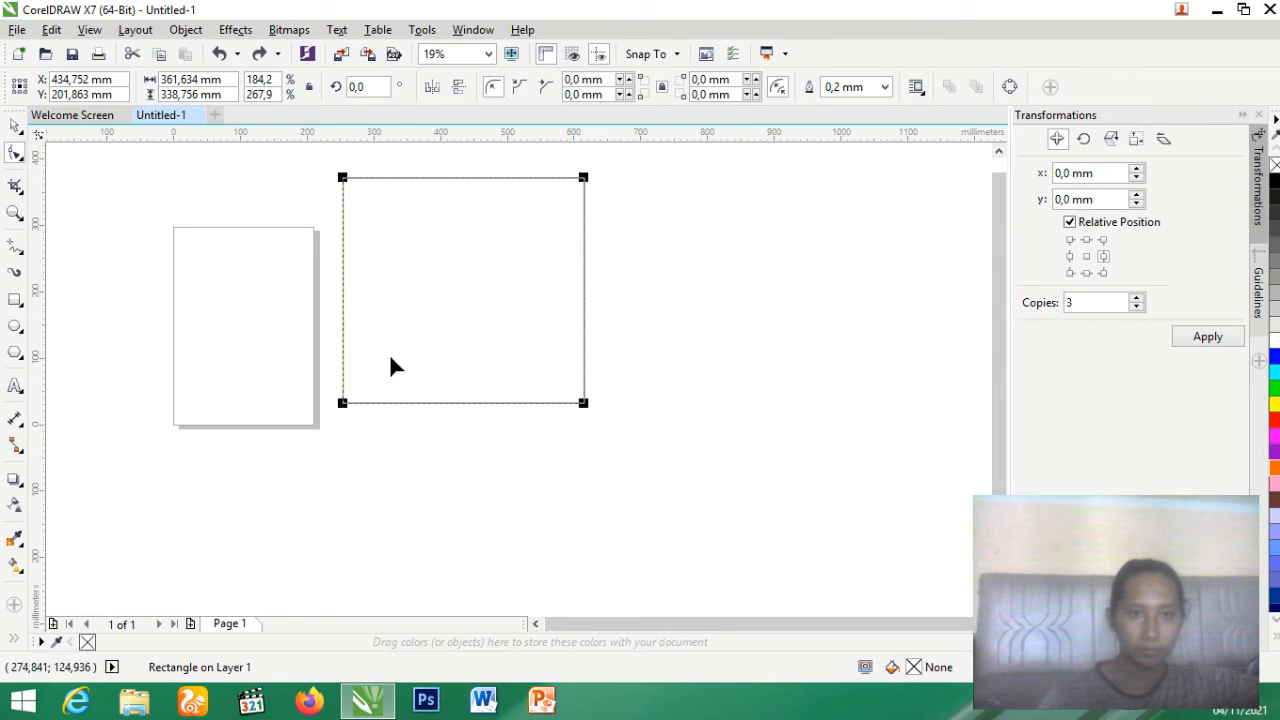
click(343, 179)
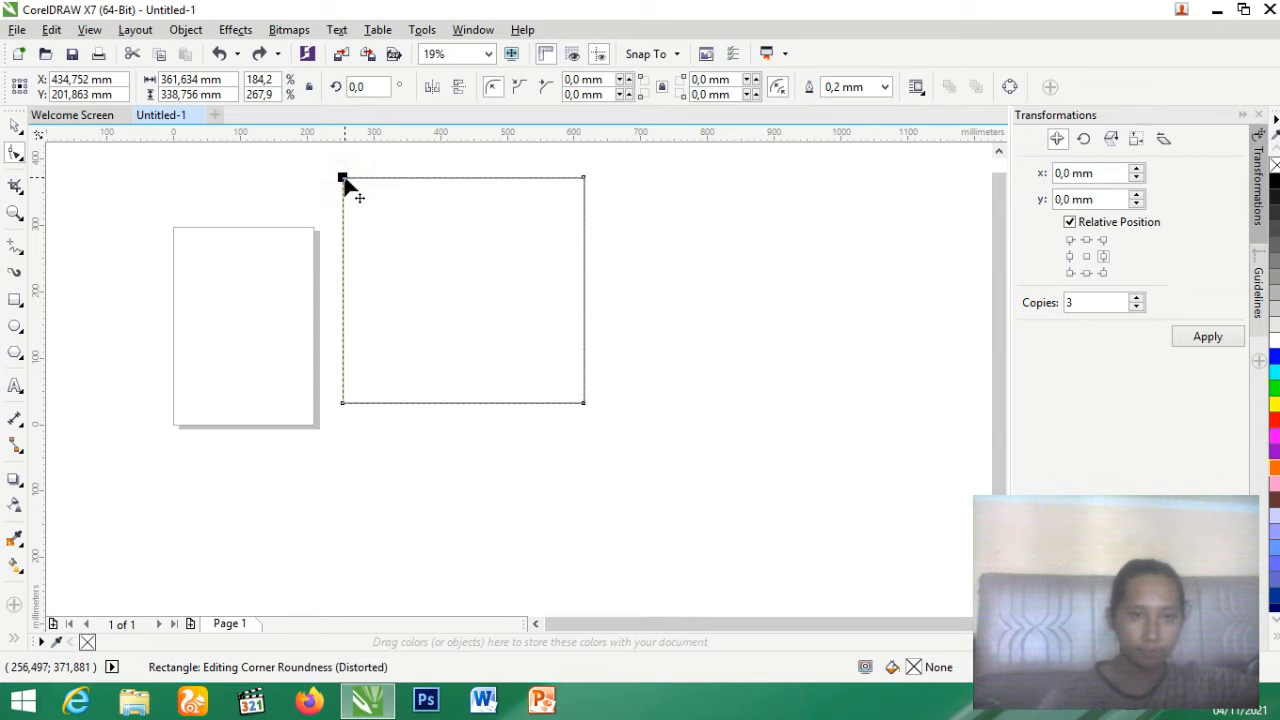
key(space)
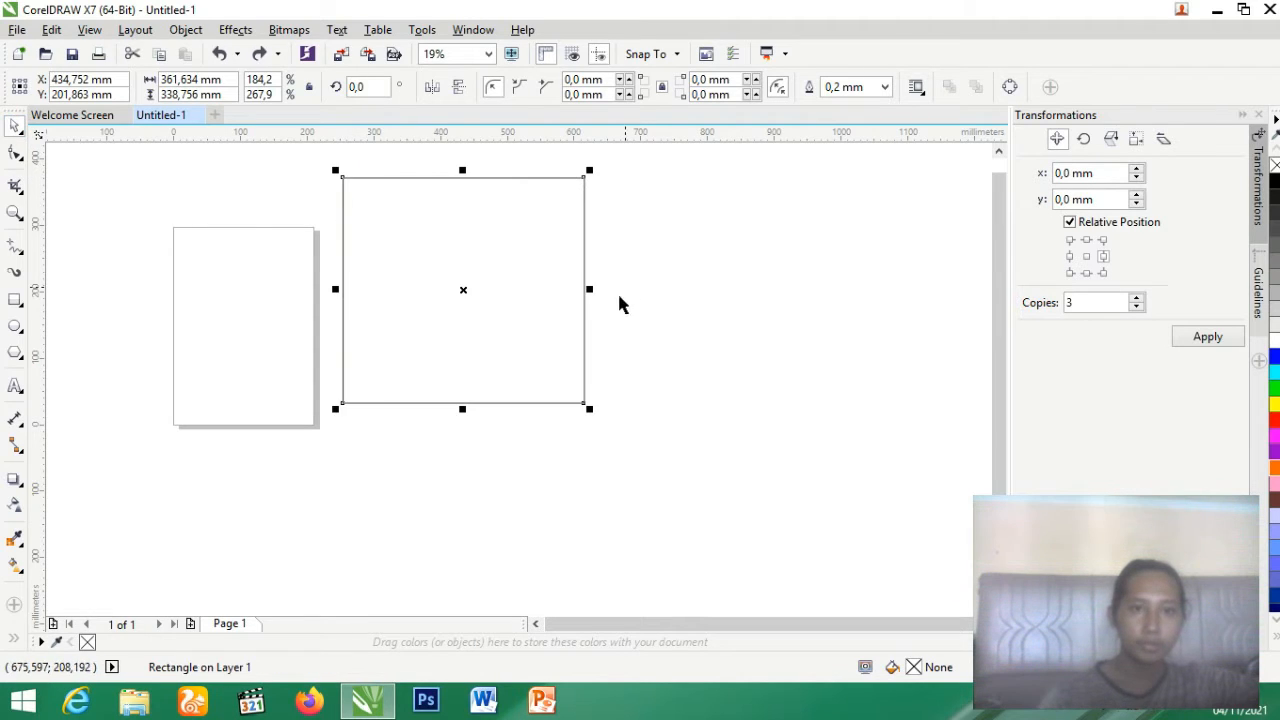
click(15, 151)
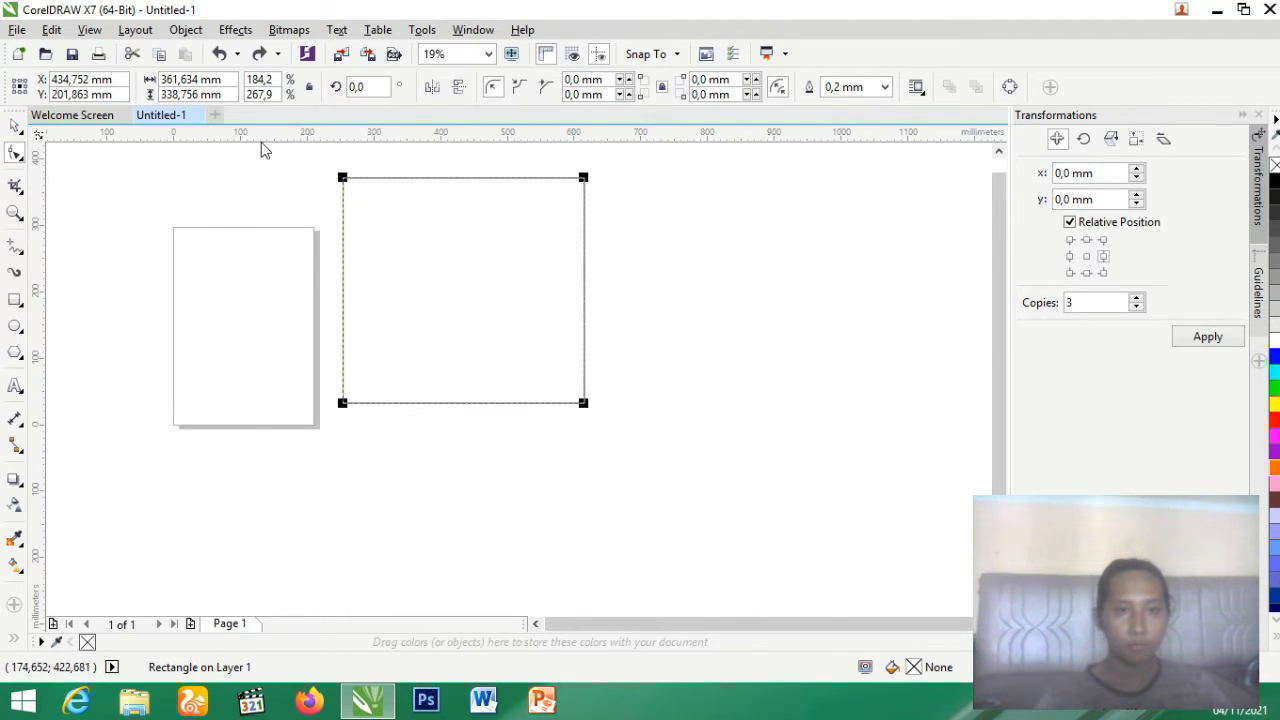
click(342, 181)
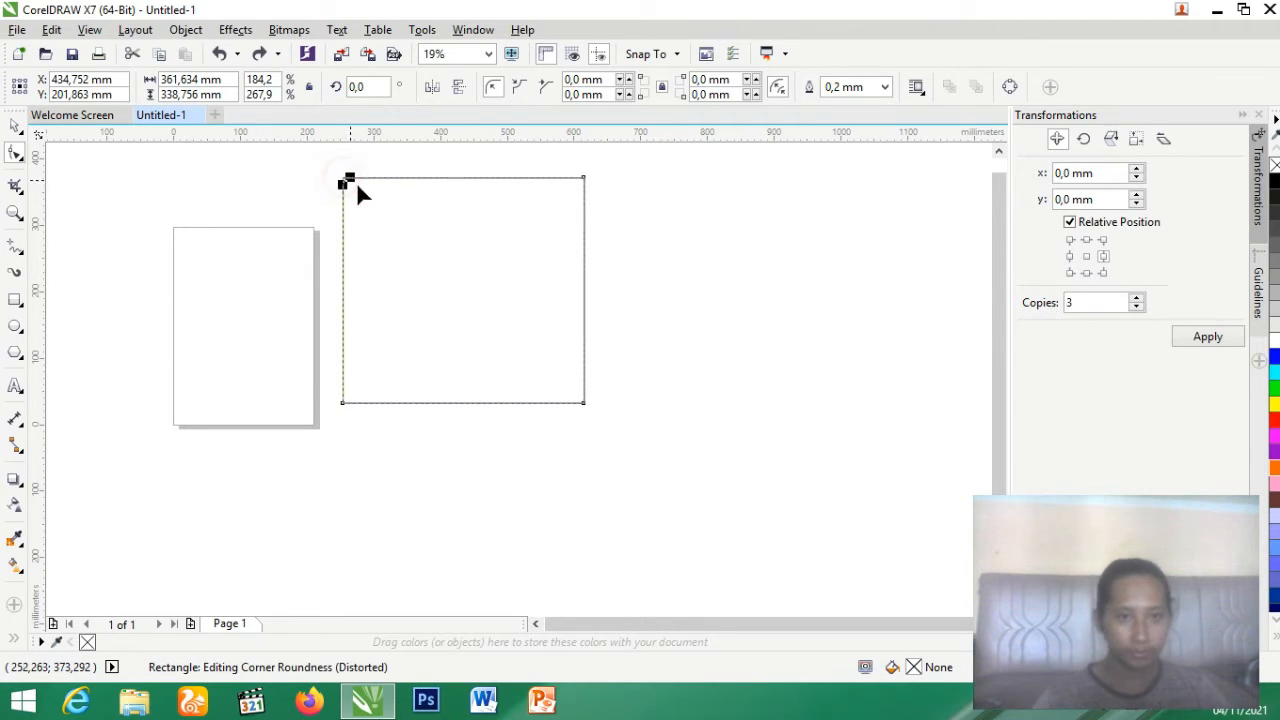
drag(387, 240, 473, 257)
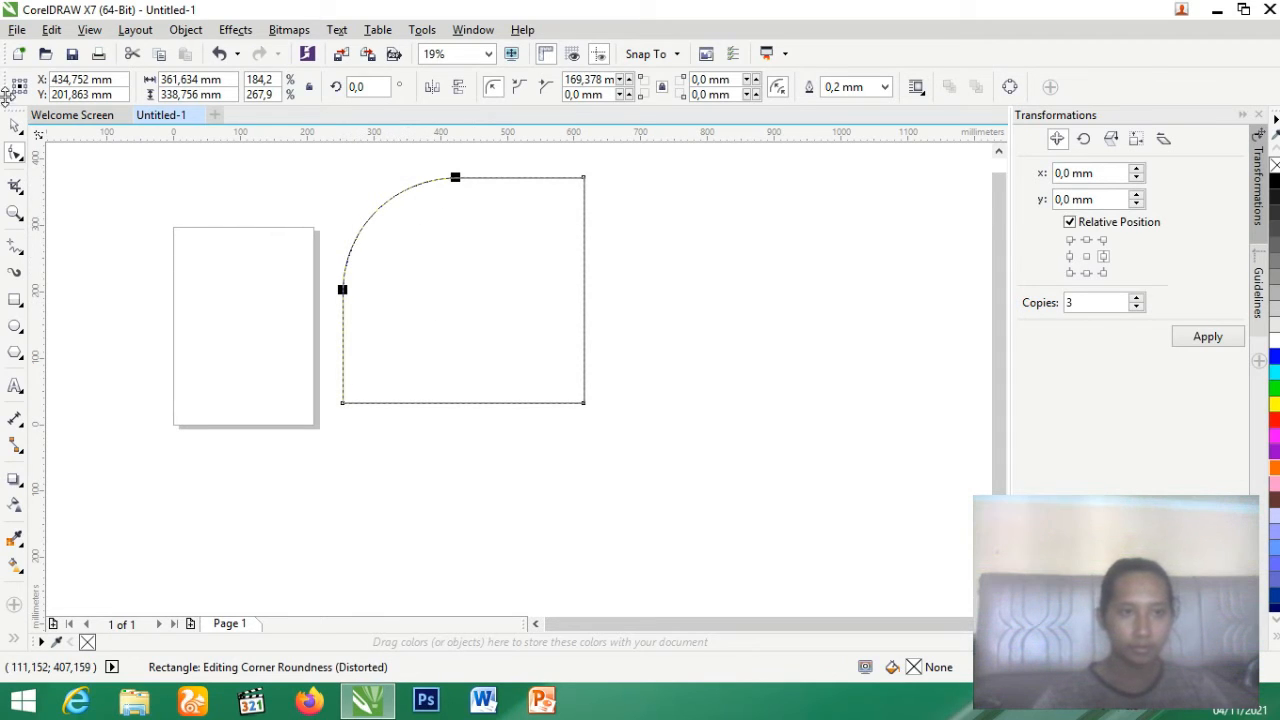
click(13, 126)
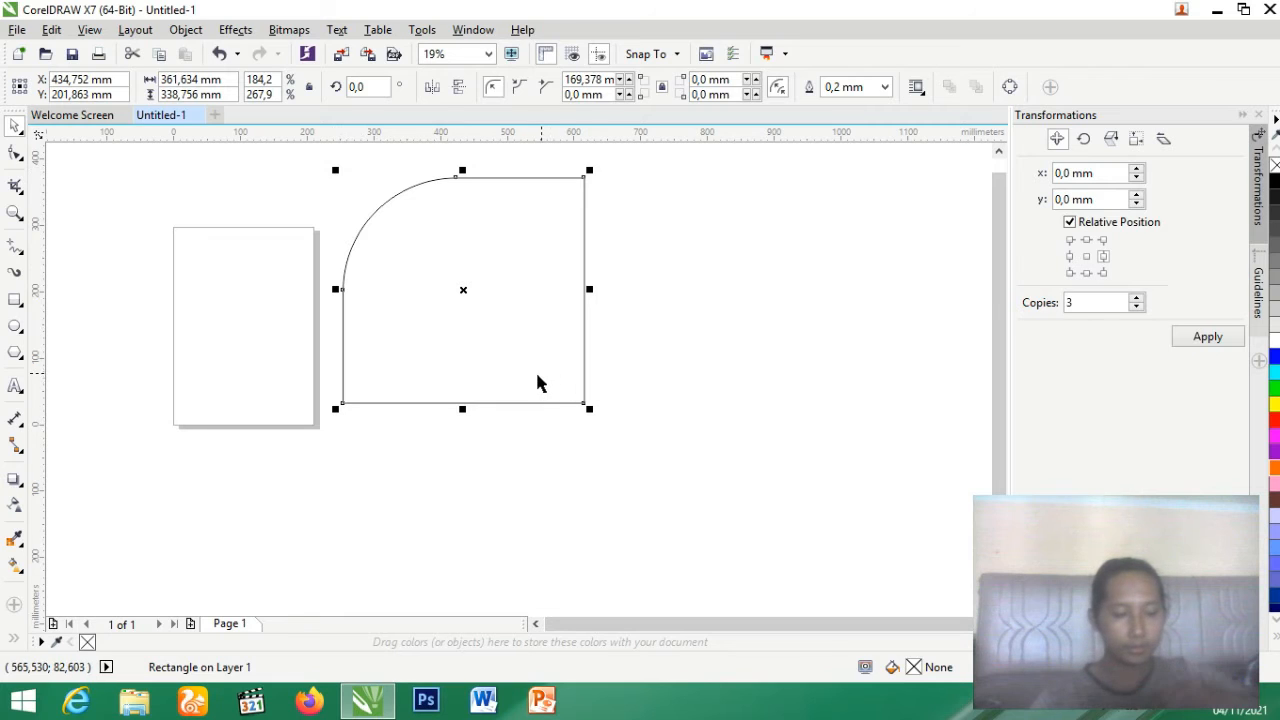
key(ctrl+z)
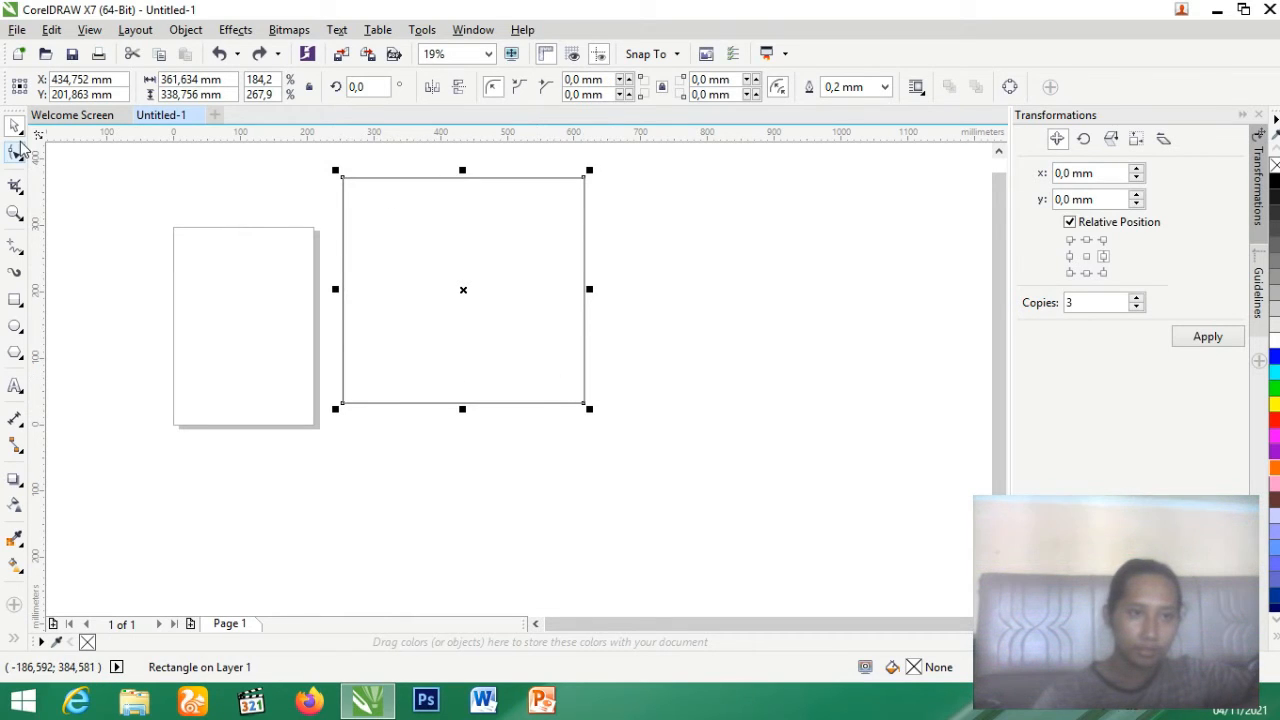
Round the rectangle's upper-left and lower-right corners together to about 169 mm with the Shape tool, and undo the rounding
click(67, 247)
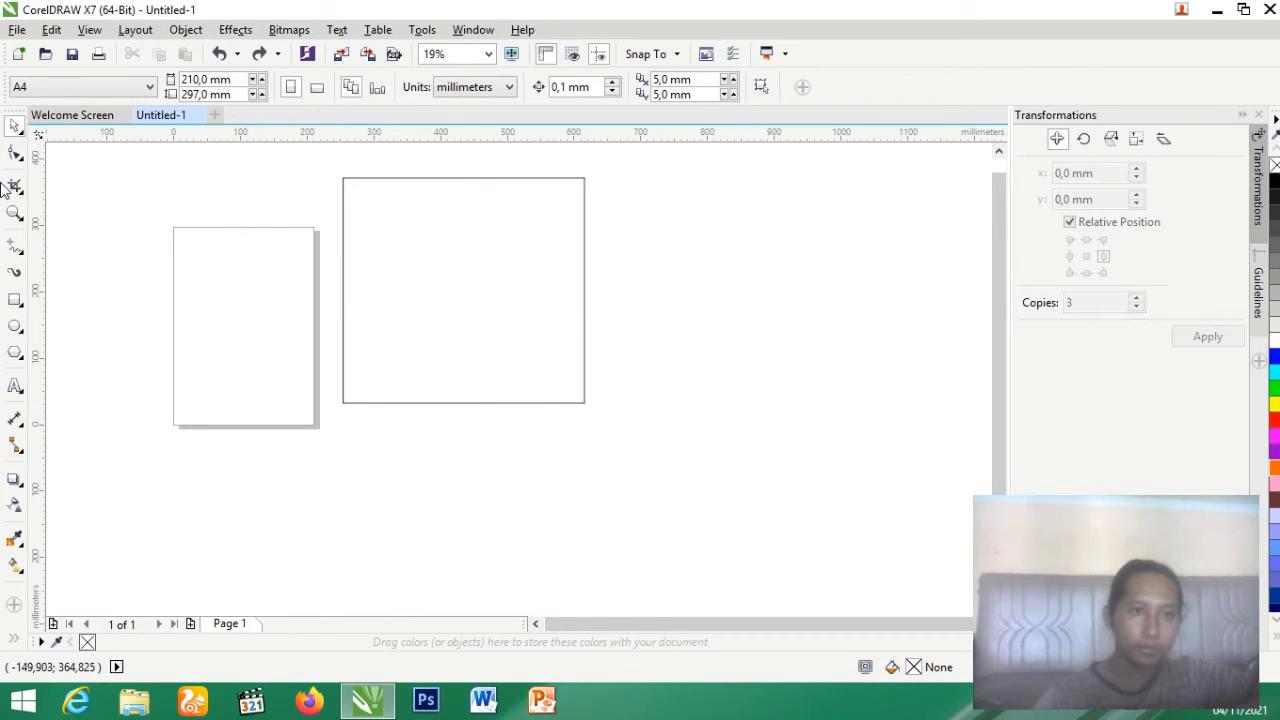
click(355, 183)
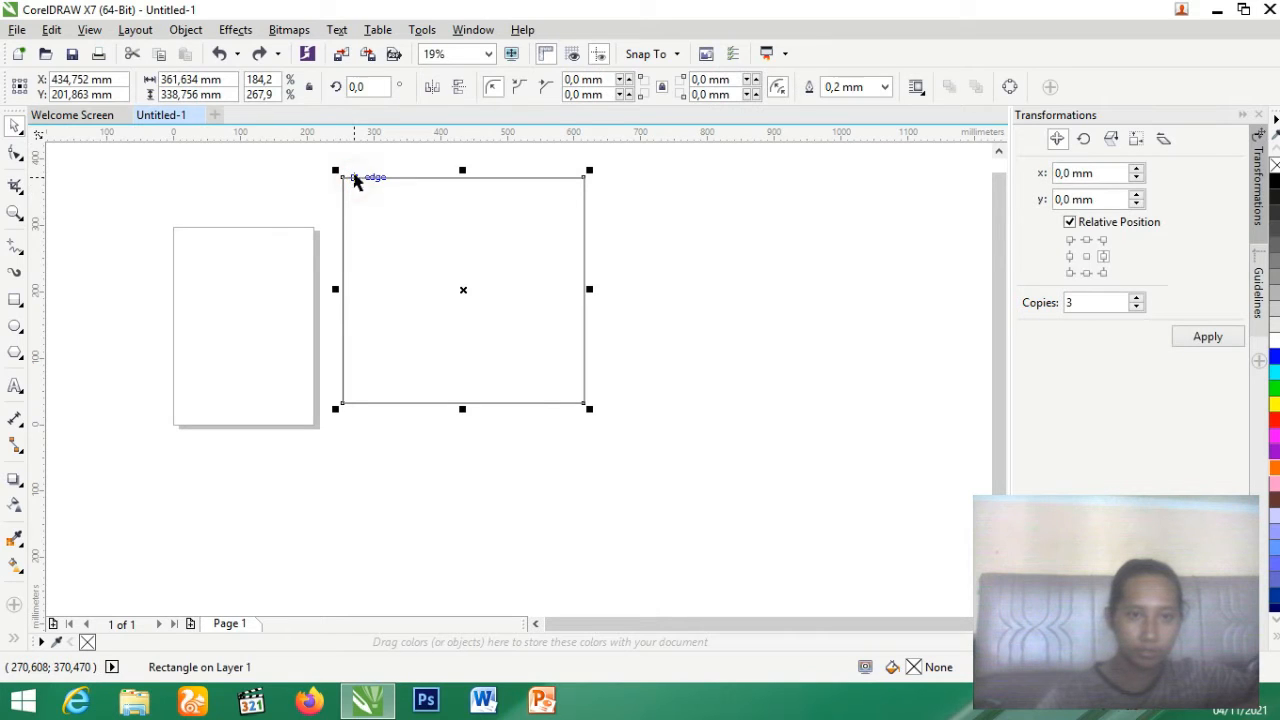
click(15, 155)
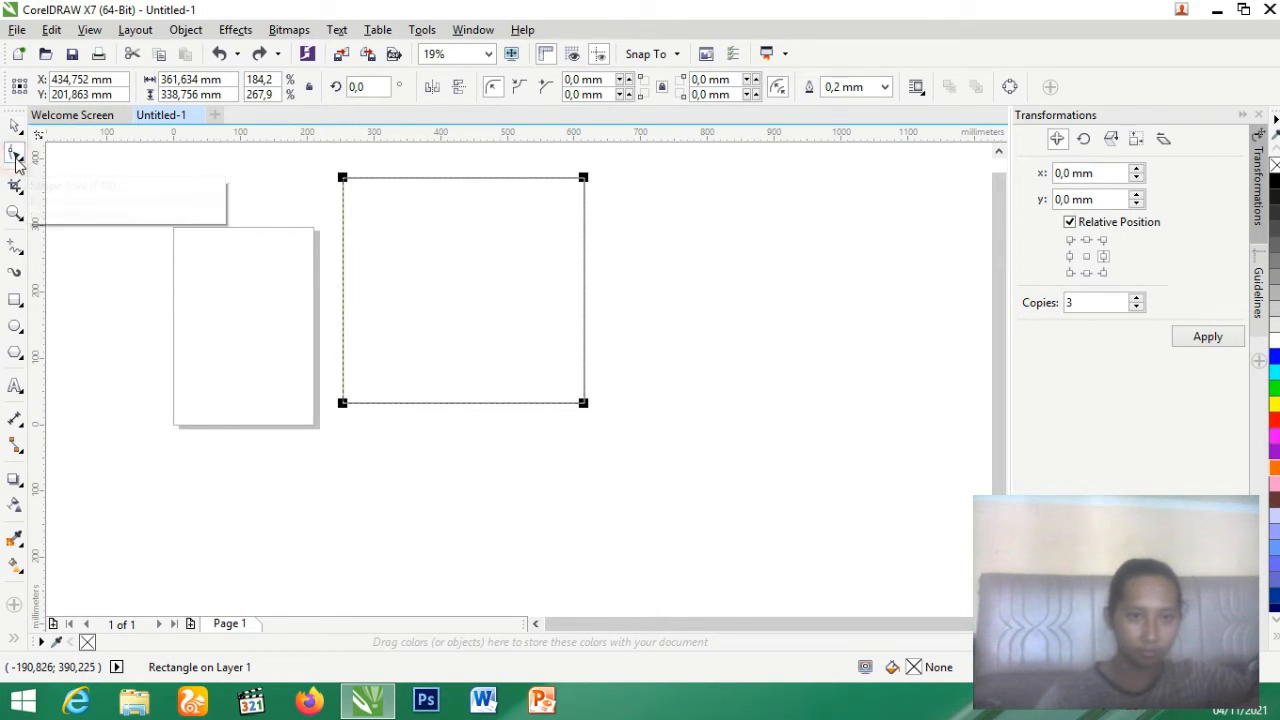
click(342, 178)
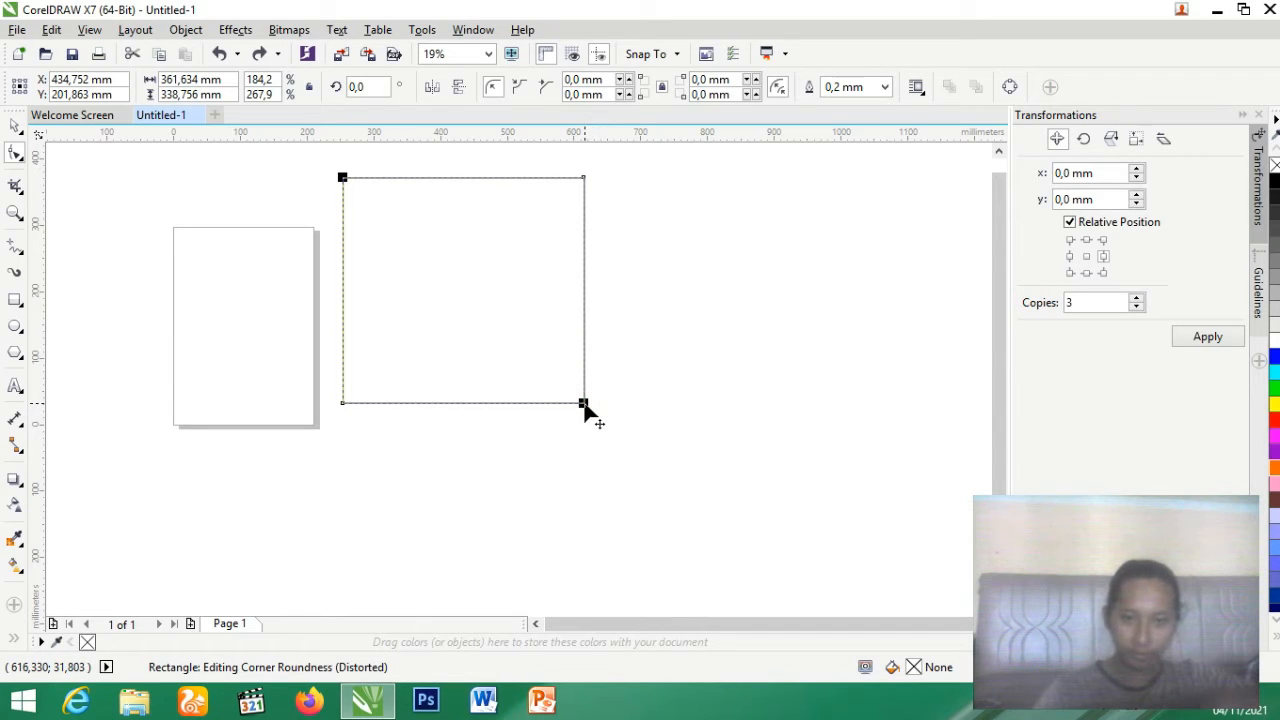
drag(582, 405, 473, 272)
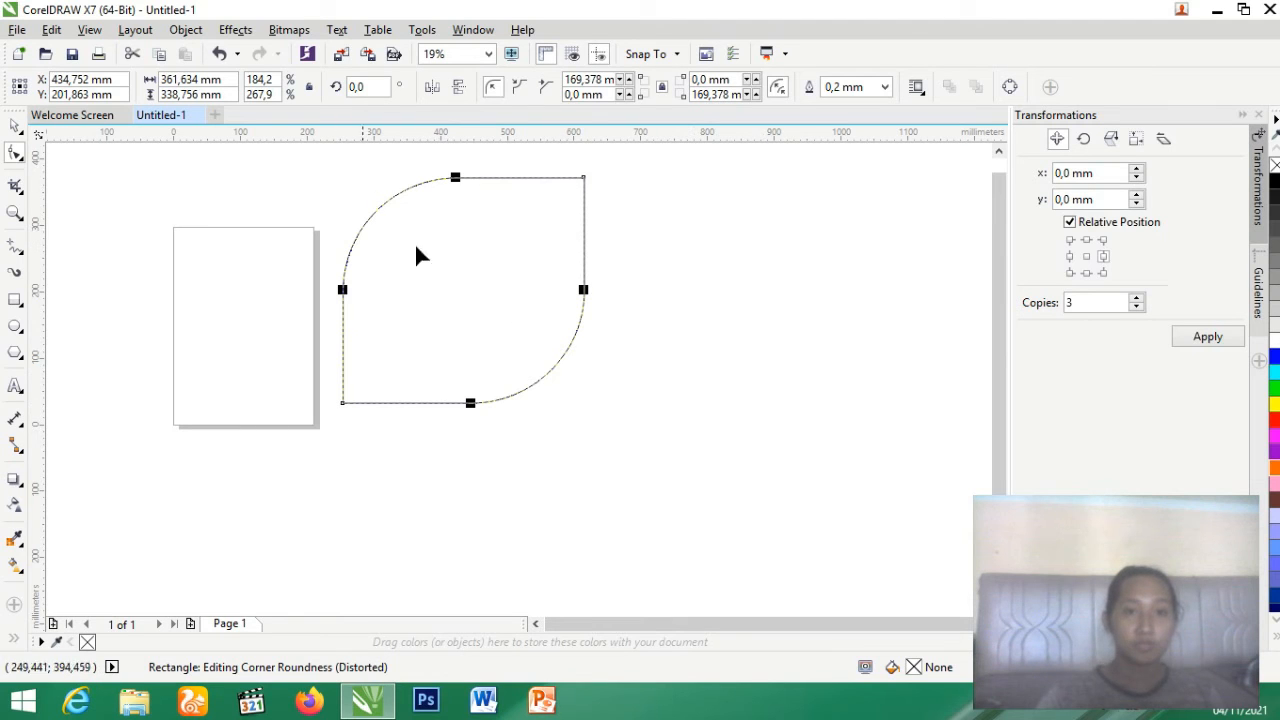
click(15, 127)
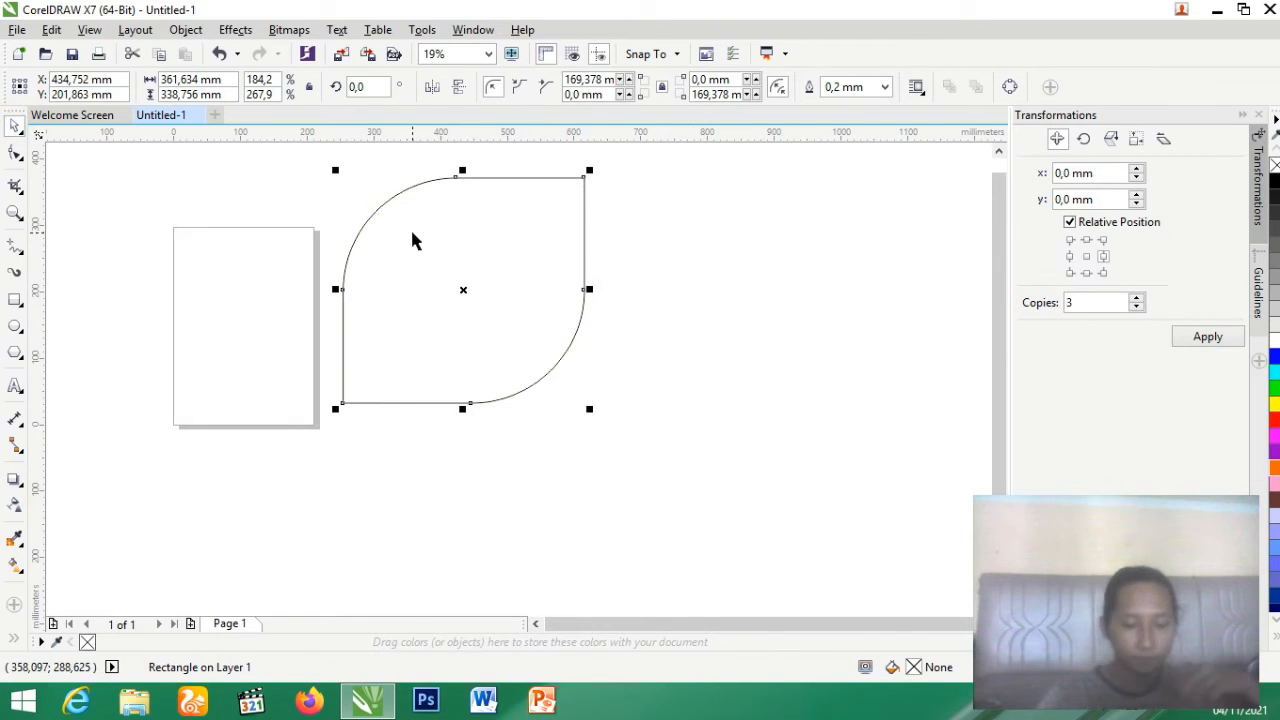
key(ctrl+z)
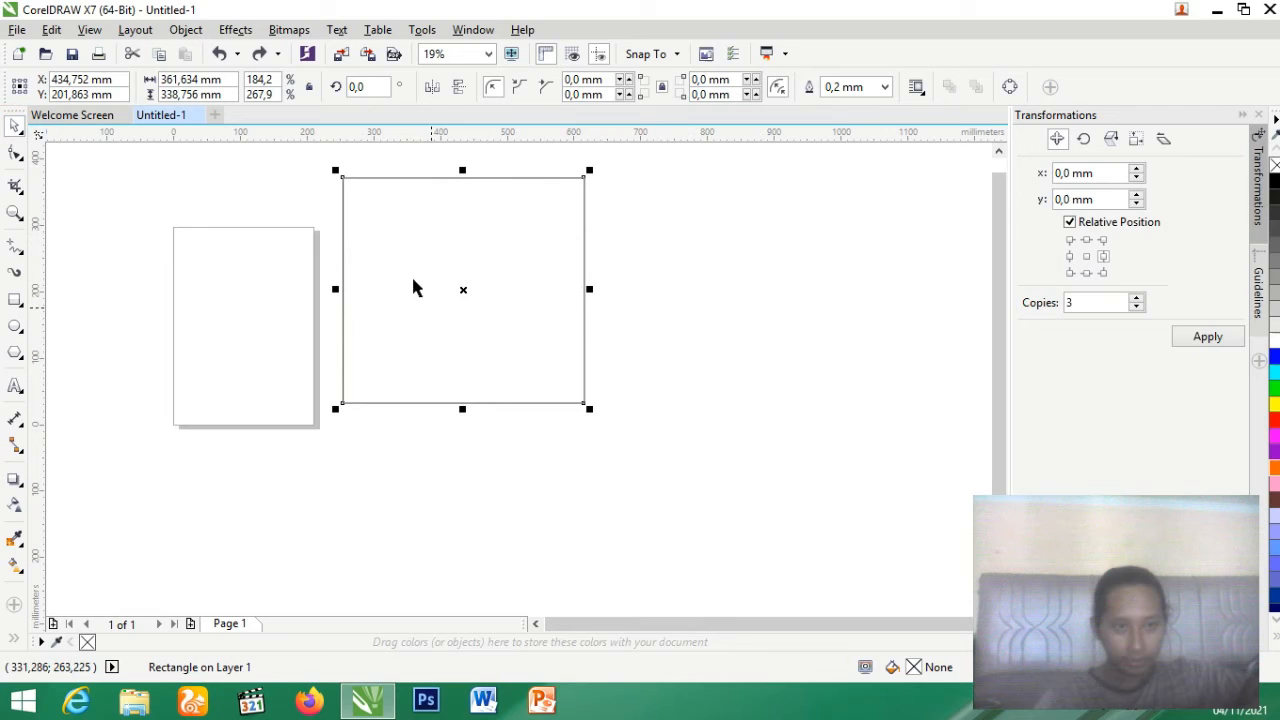
Brush along the rectangle's upper edge to its upper-left corner with the Smooth tool and return to the Pick tool
click(16, 153)
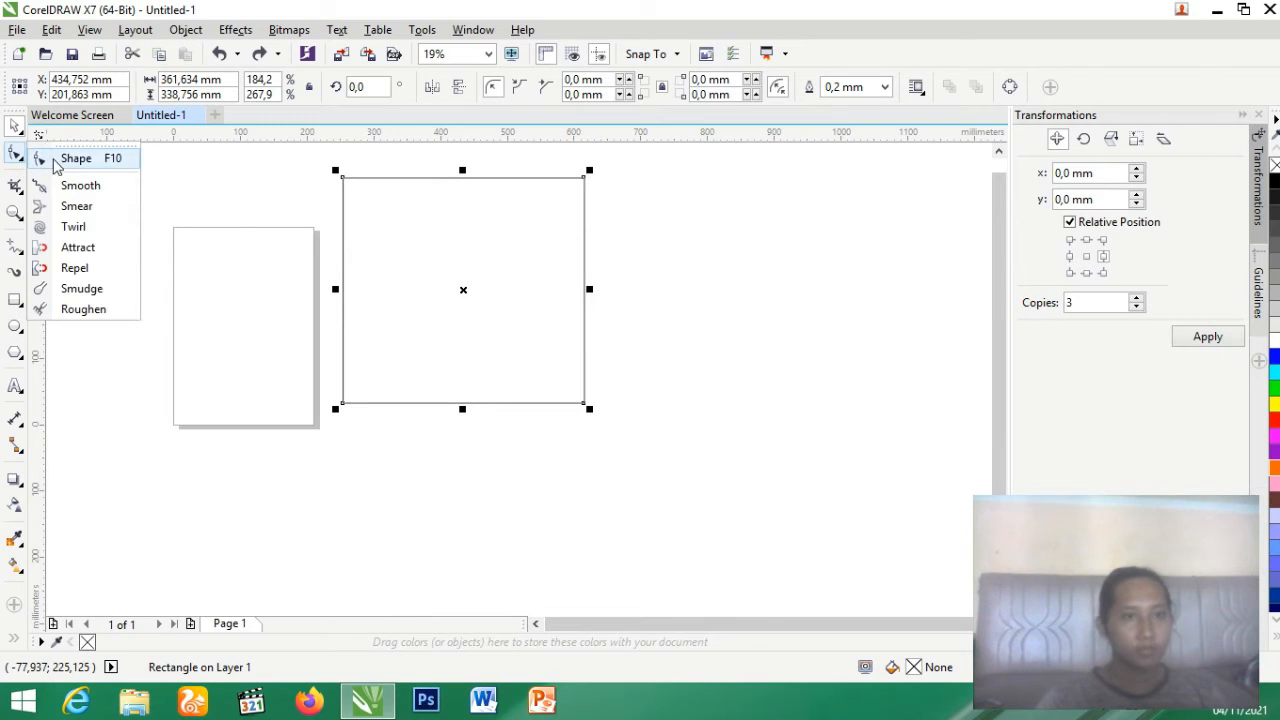
click(80, 185)
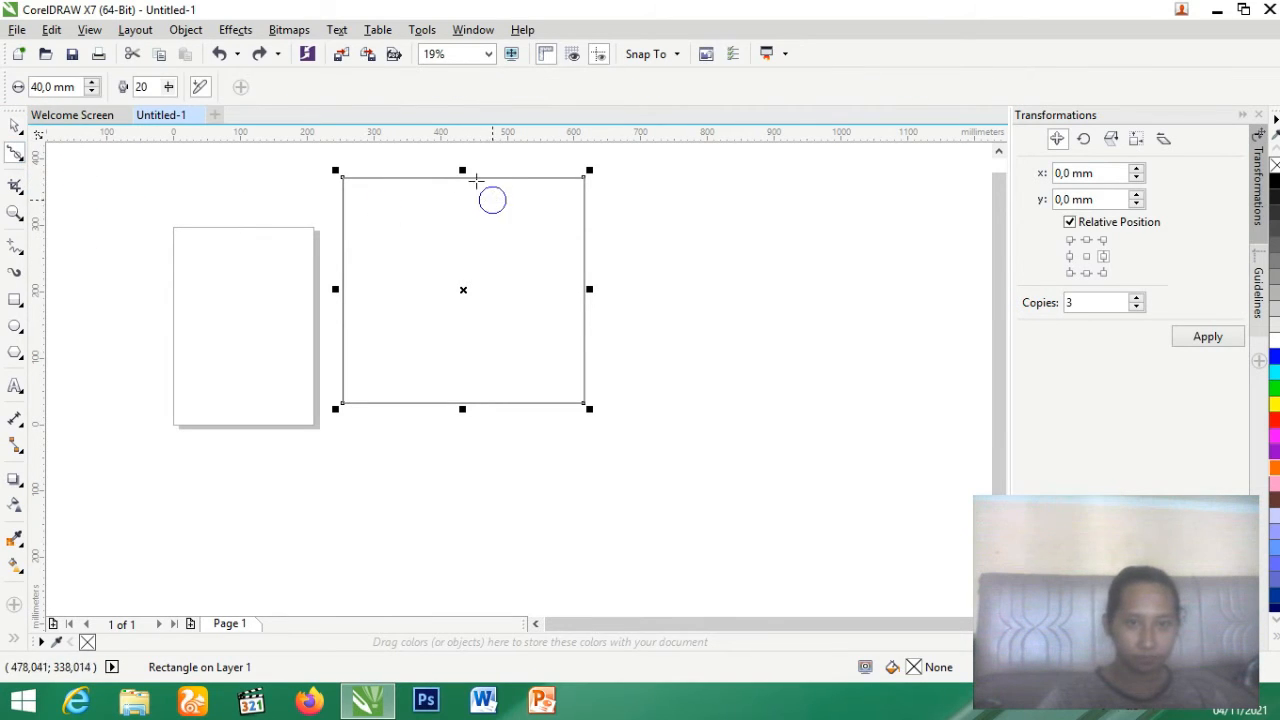
mouse_move(463, 171)
mouse_down()
mouse_move(446, 188)
mouse_move(343, 174)
mouse_up()
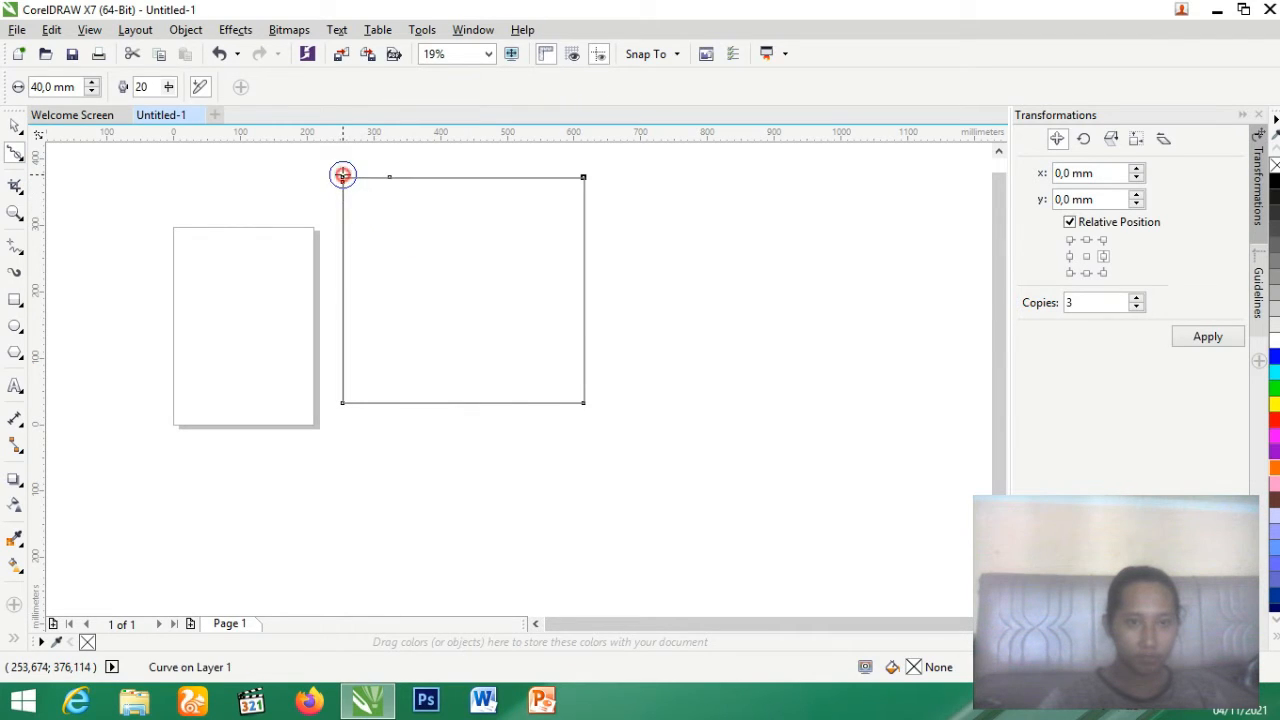
click(15, 125)
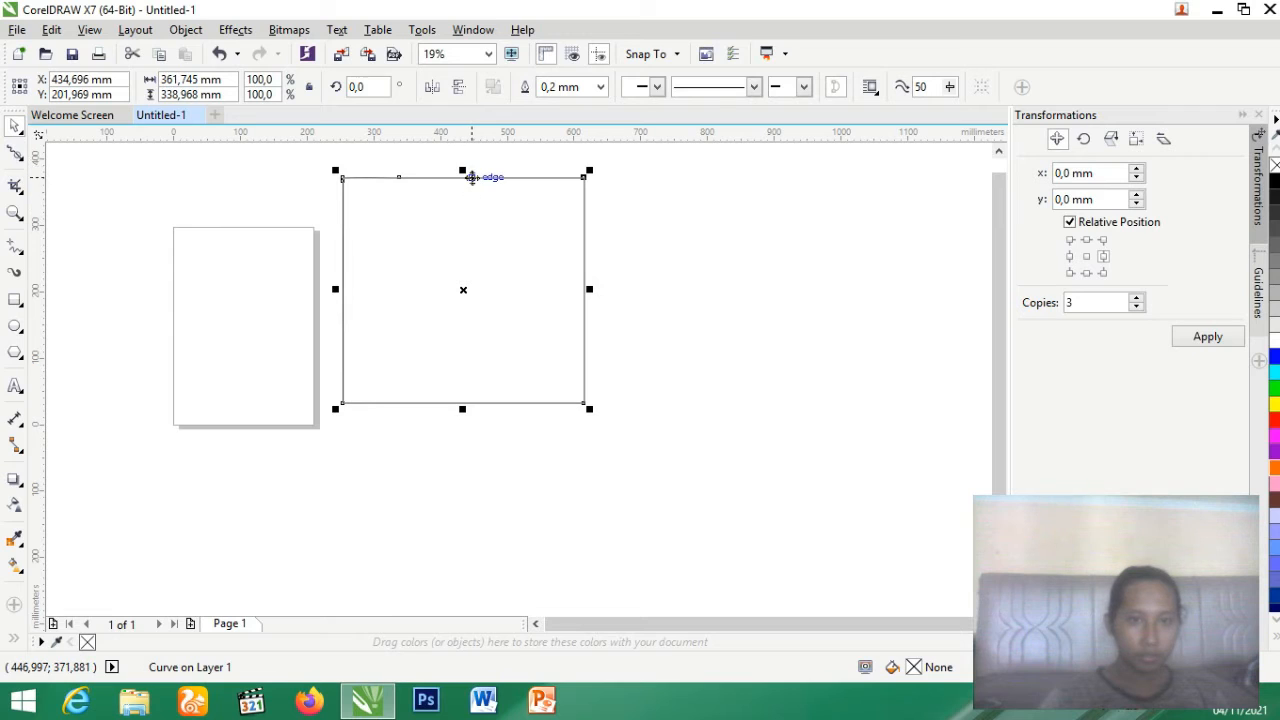
click(22, 162)
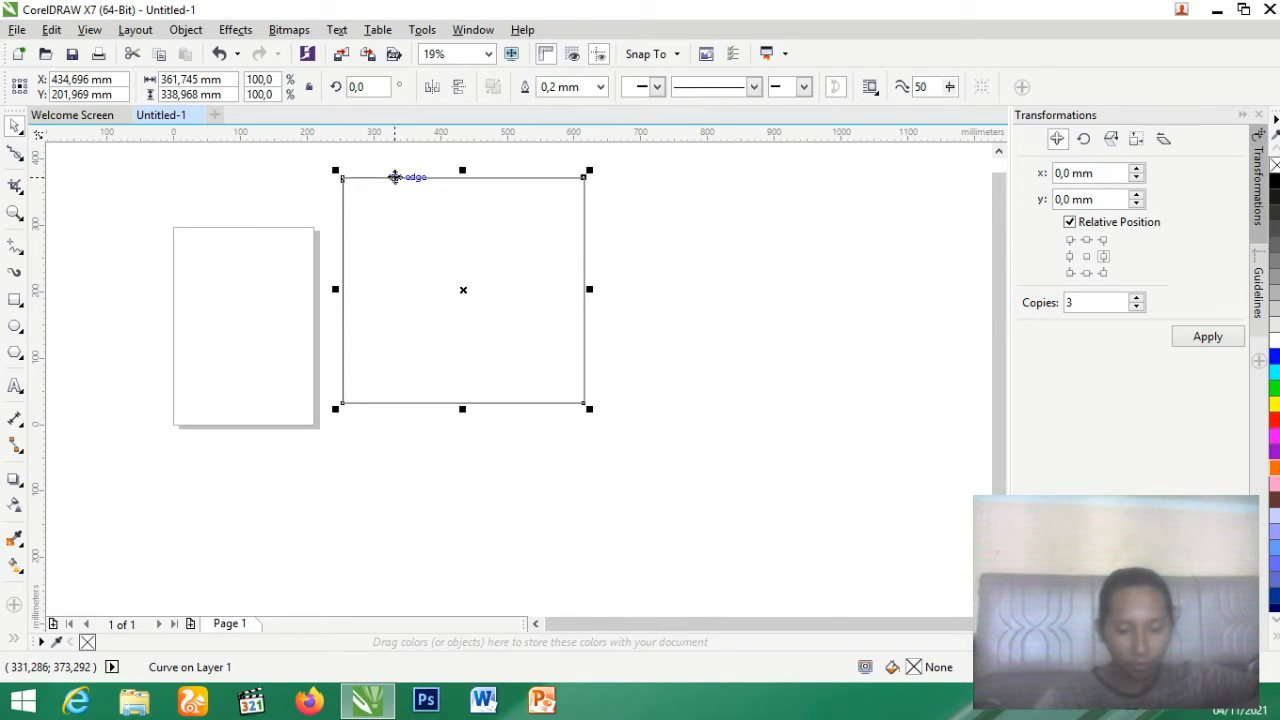
Undo the smoothing and the earlier scaling of the rectangle, and enlarge the restored small rectangle to about 284 × 239 mm
key(ctrl+z)
key(ctrl+z)
right_click(396, 178)
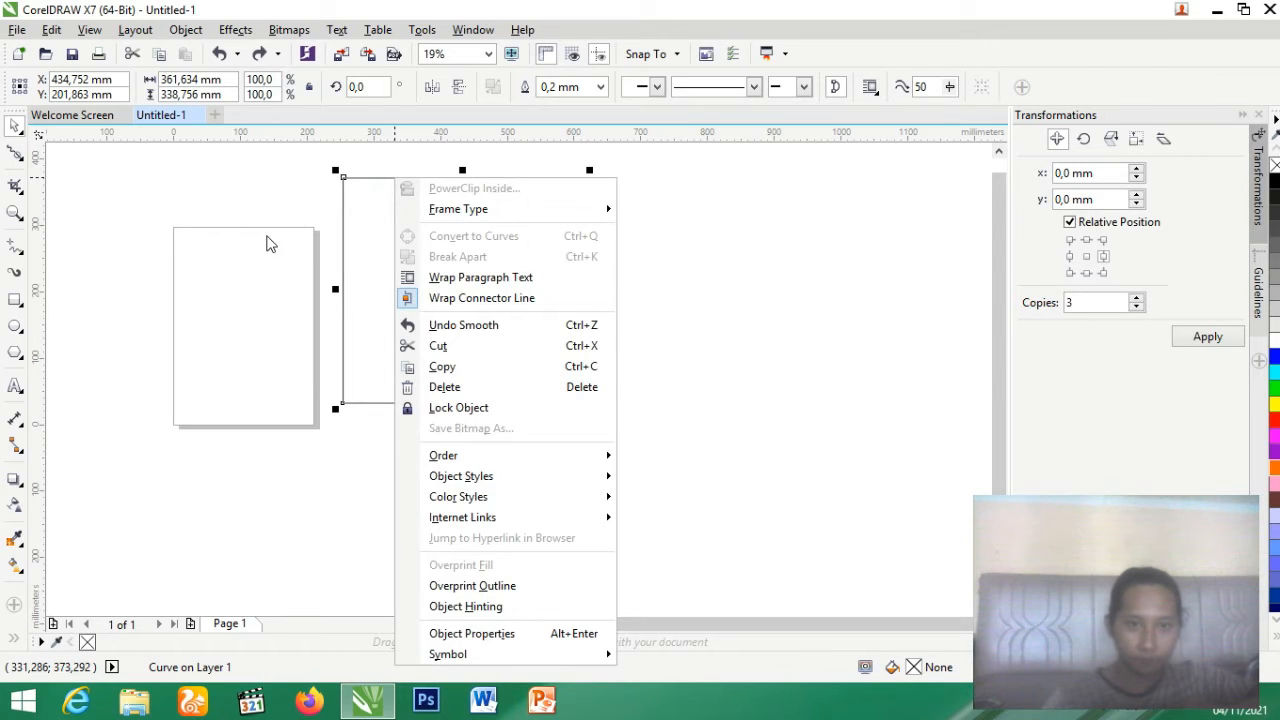
click(312, 522)
key(ctrl+z)
key(ctrl+z)
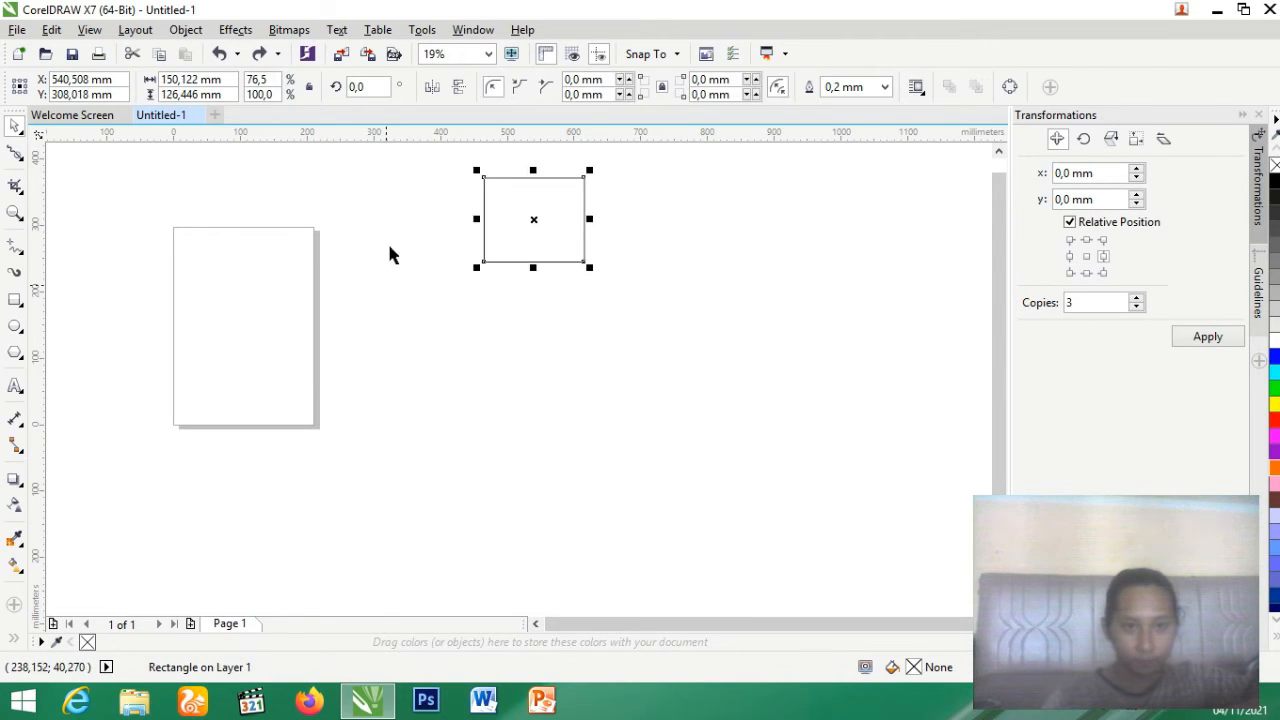
drag(477, 267, 387, 342)
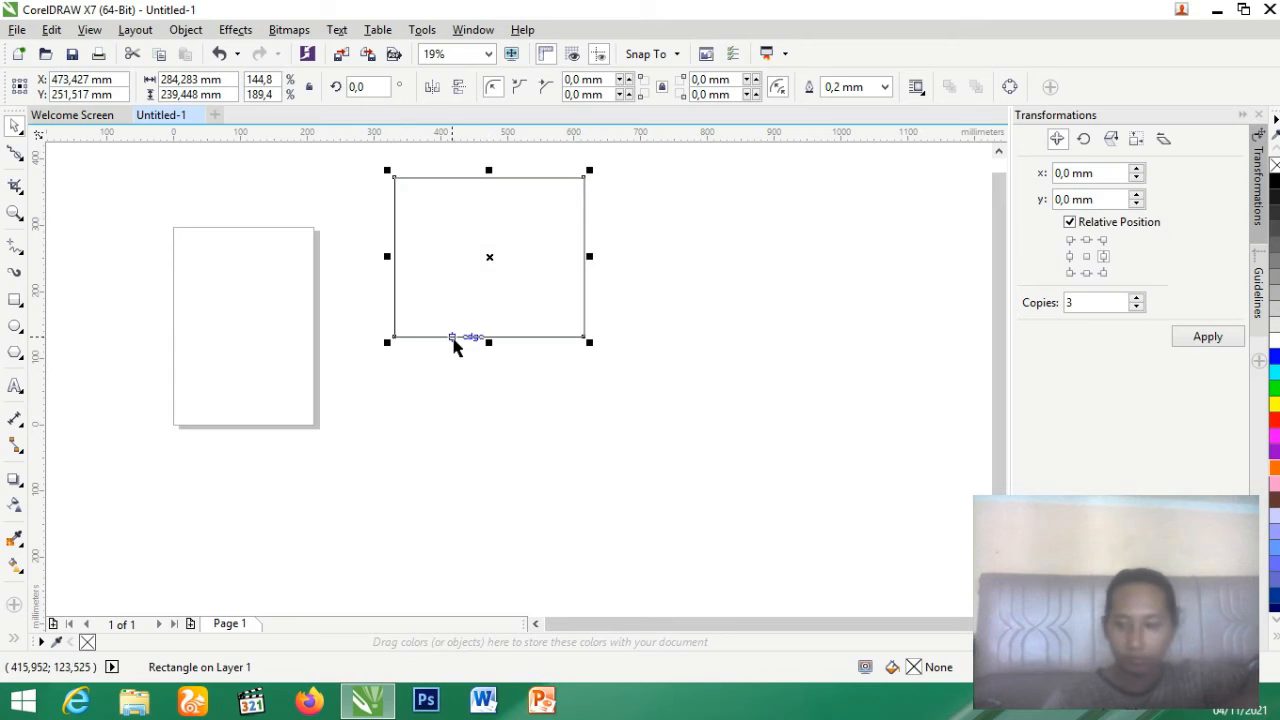
Delete the rectangle and activate the Rectangle tool for drawing a new one
key(Delete)
click(20, 300)
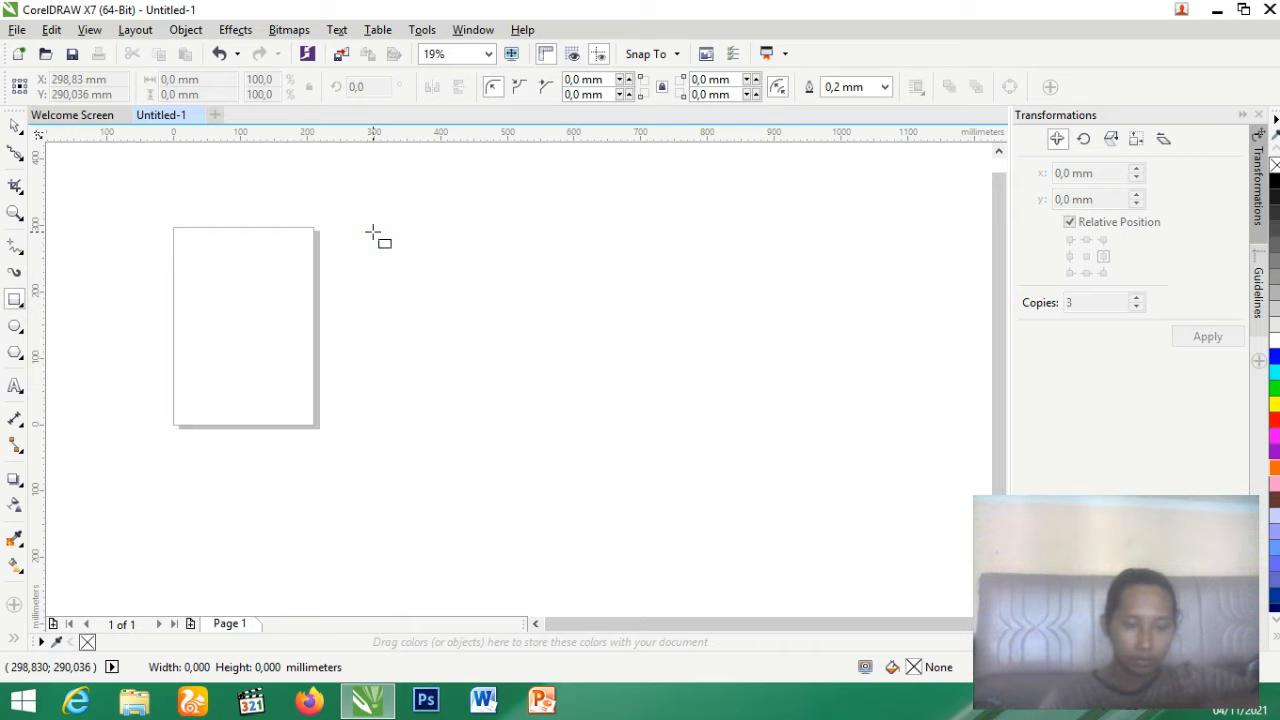
Draw a square about 223 × 223 mm beside the page, convert it to curves and reselect it with the Pick tool
drag(372, 232, 449, 380)
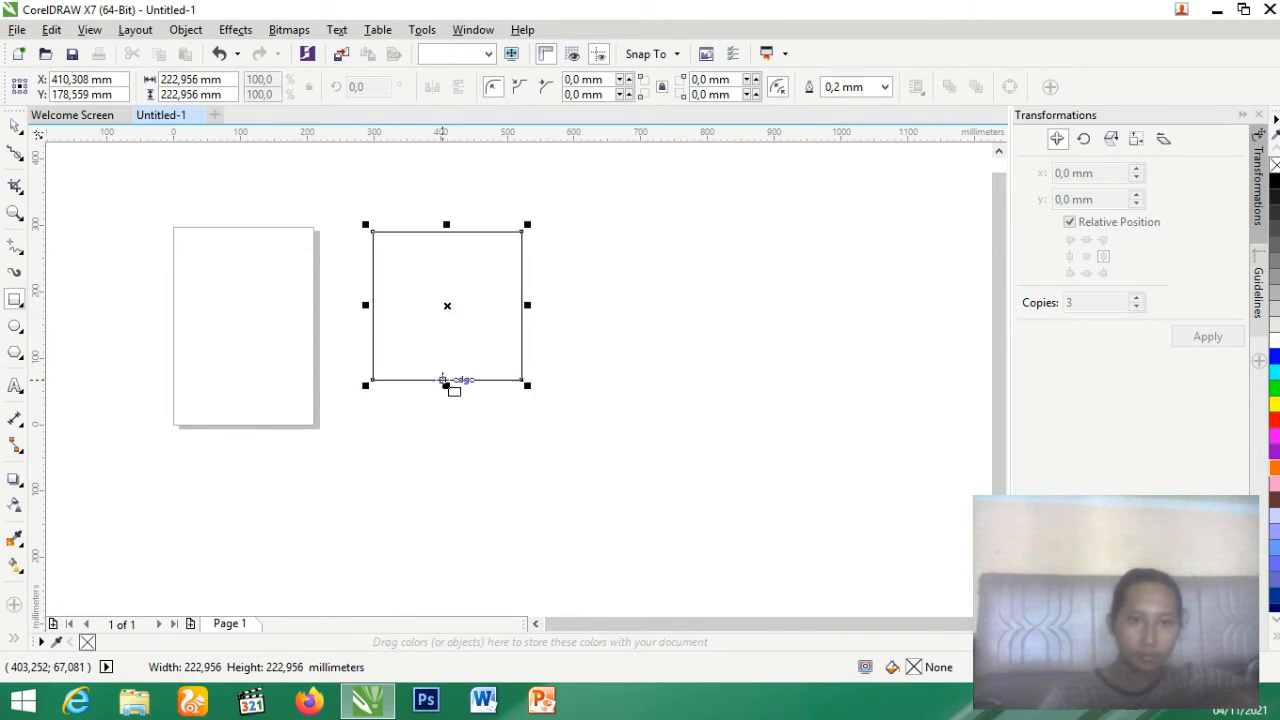
click(14, 126)
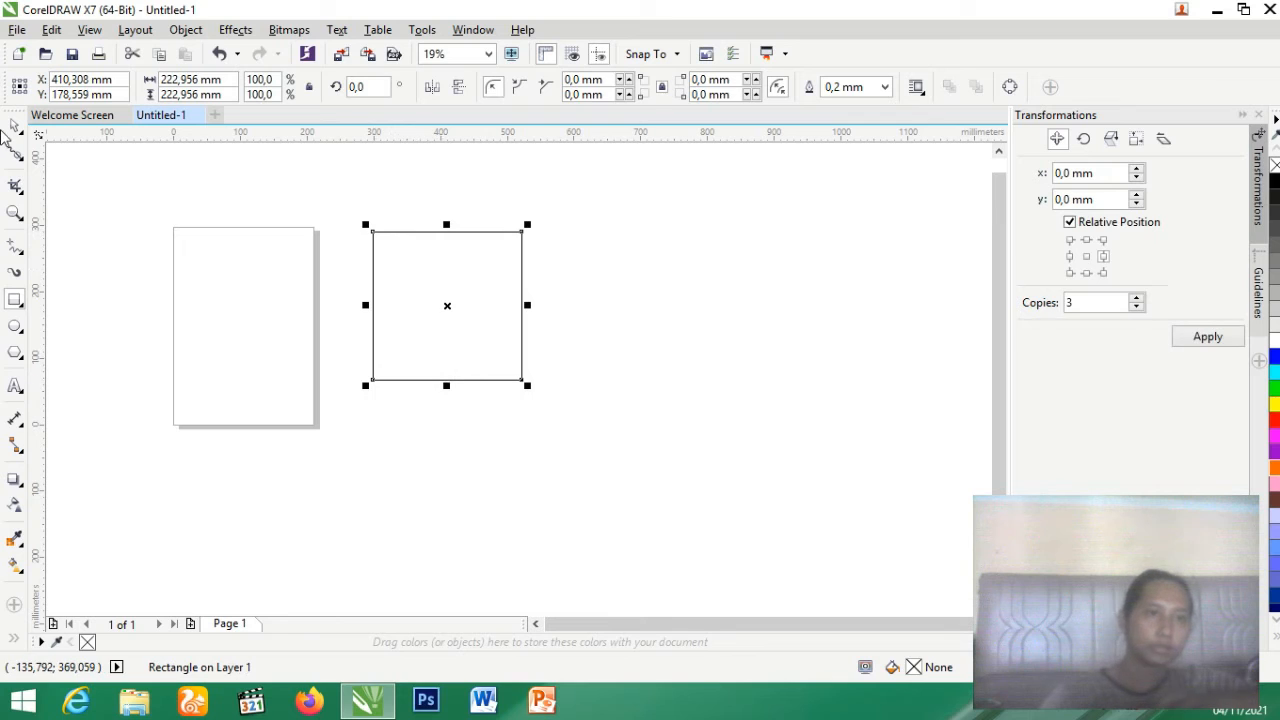
right_click(417, 232)
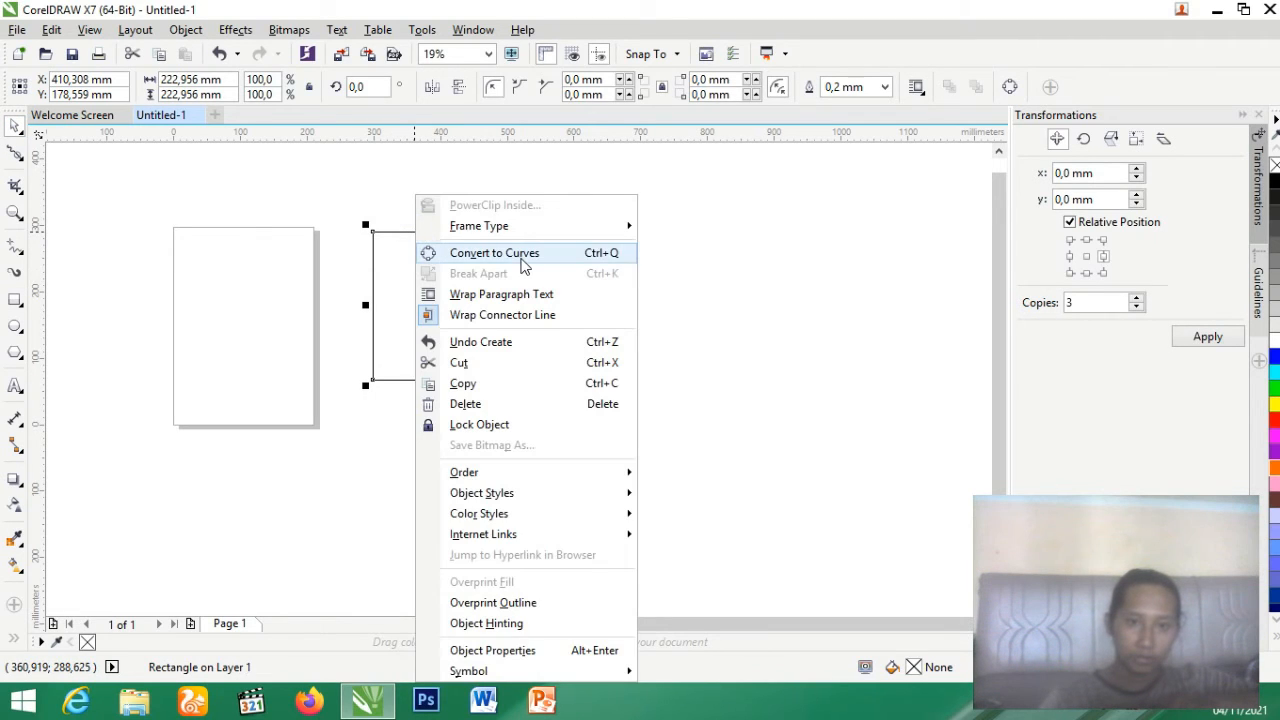
click(521, 256)
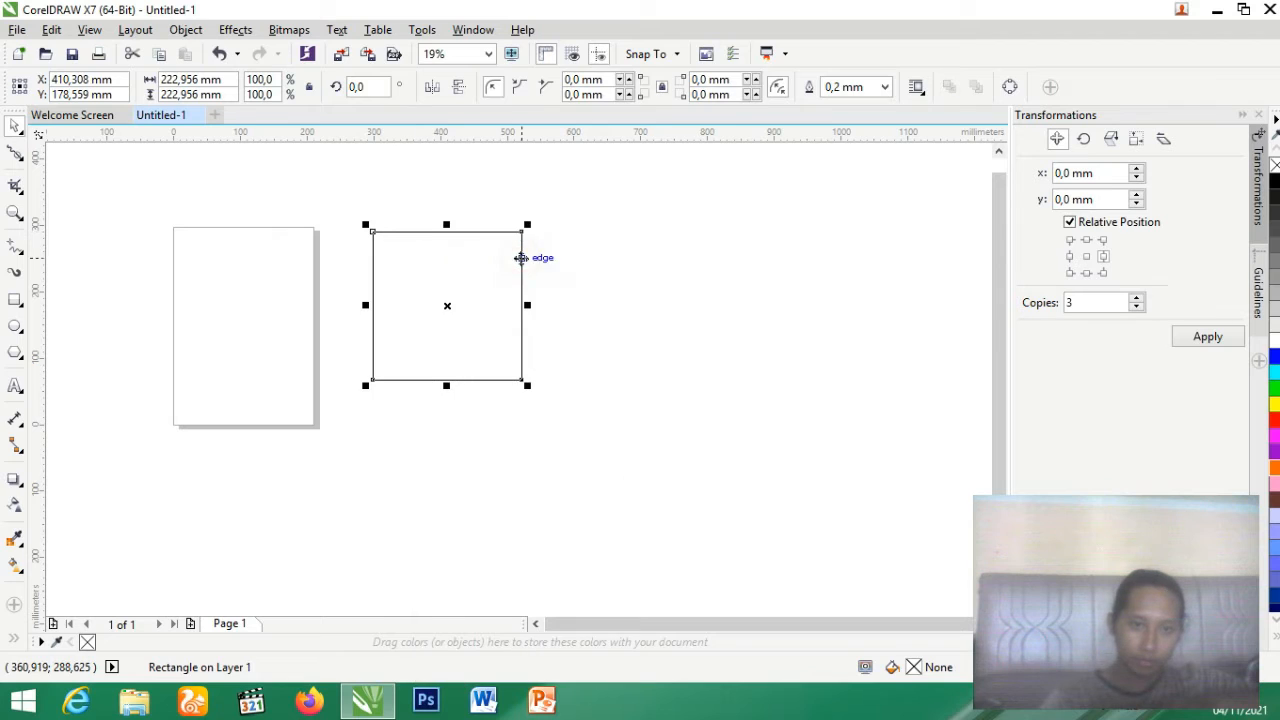
click(223, 240)
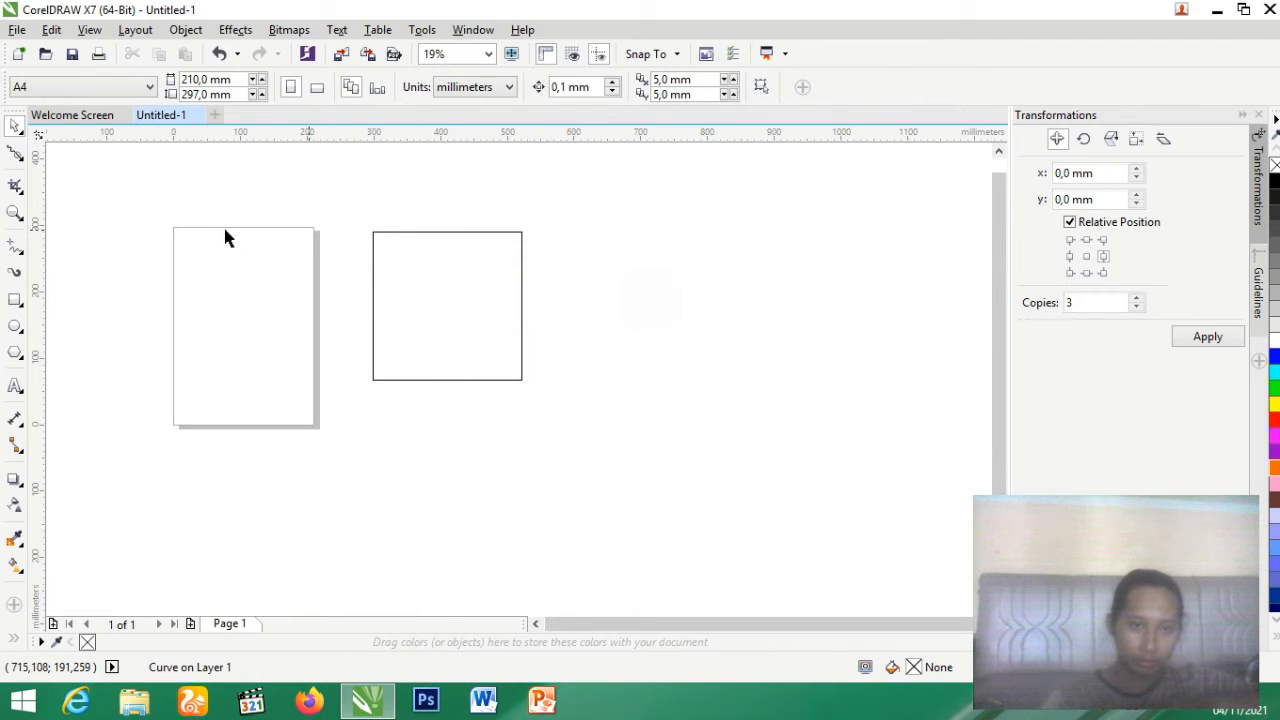
click(377, 238)
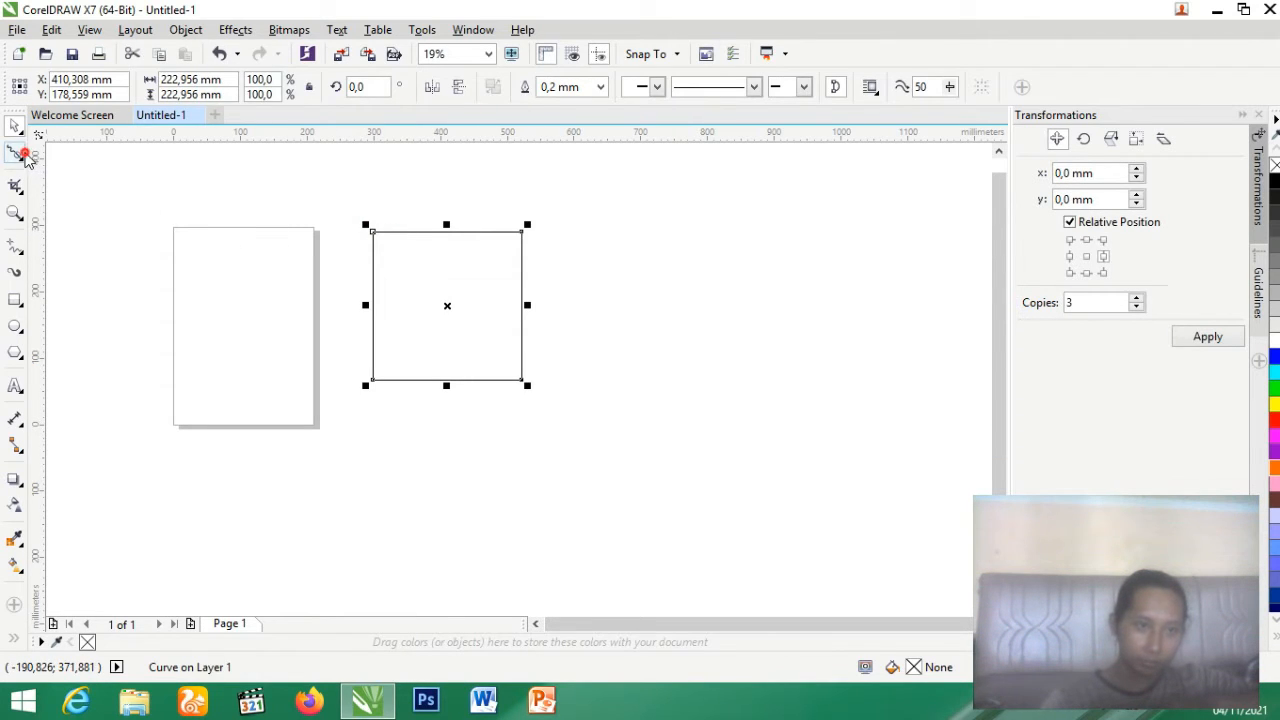
Brush over the square's upper-left corner with the Smooth tool
click(24, 154)
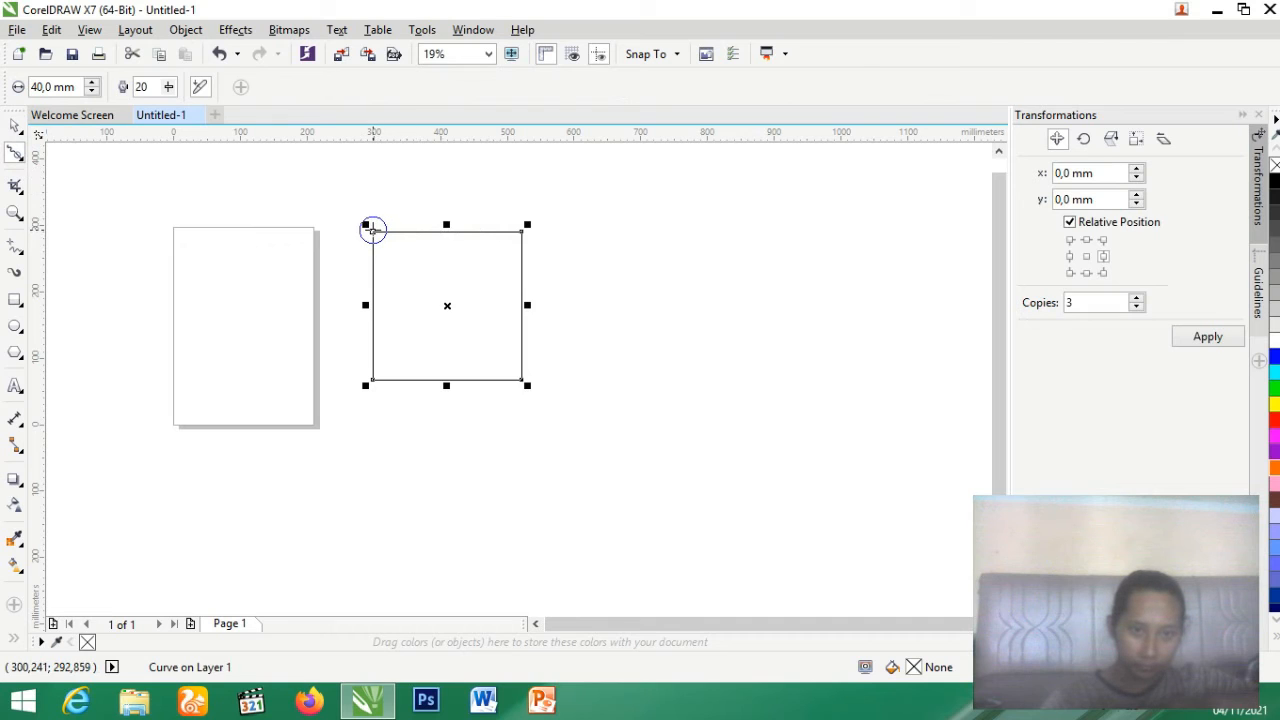
drag(373, 231, 398, 259)
scroll(377, 234, up, 1)
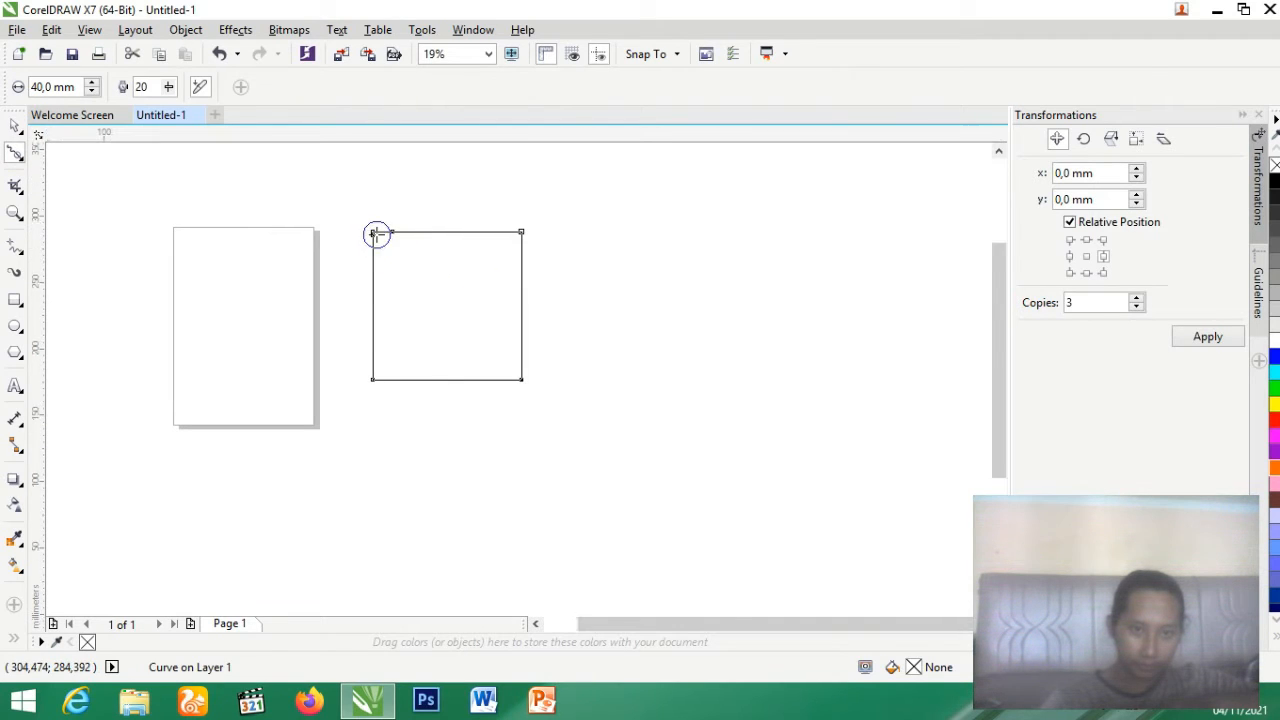
scroll(377, 234, up, 3)
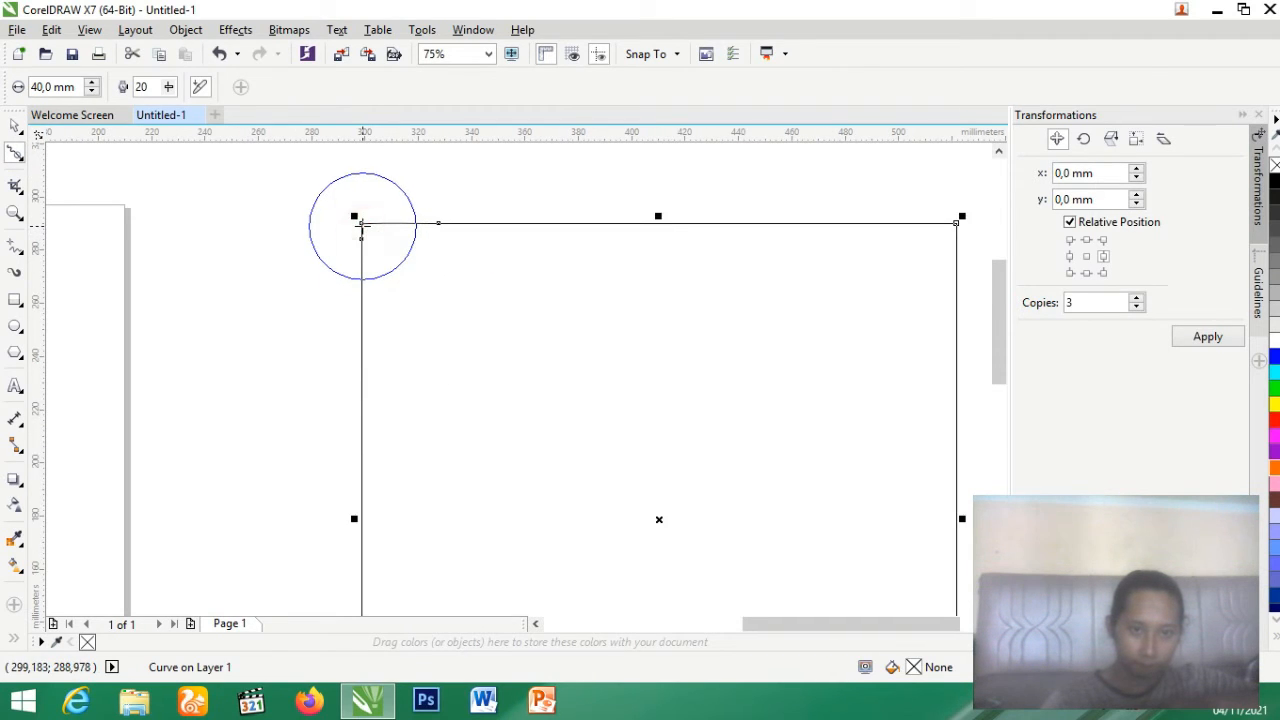
mouse_move(362, 226)
mouse_down()
mouse_move(442, 329)
mouse_move(363, 224)
mouse_up()
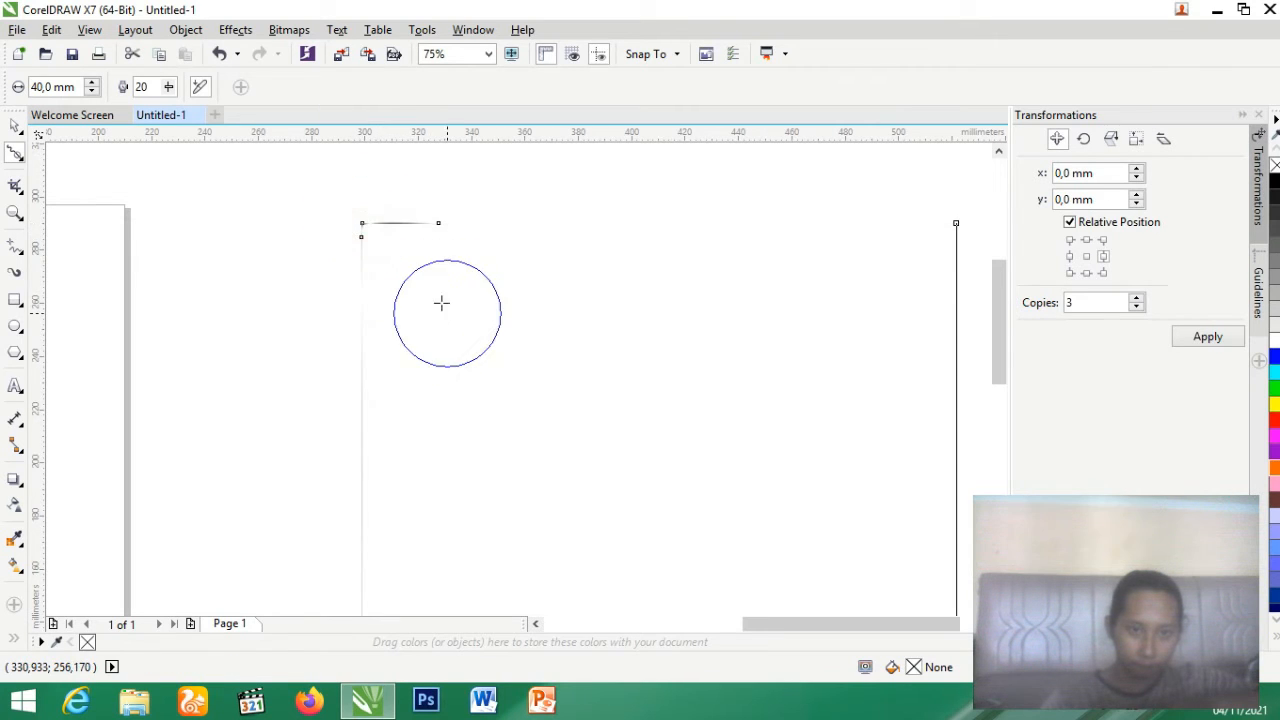
Apply the Smooth tool to the upper edge near the upper-left corner and to the upper part of the right edge
scroll(400, 245, down, 2)
click(411, 240)
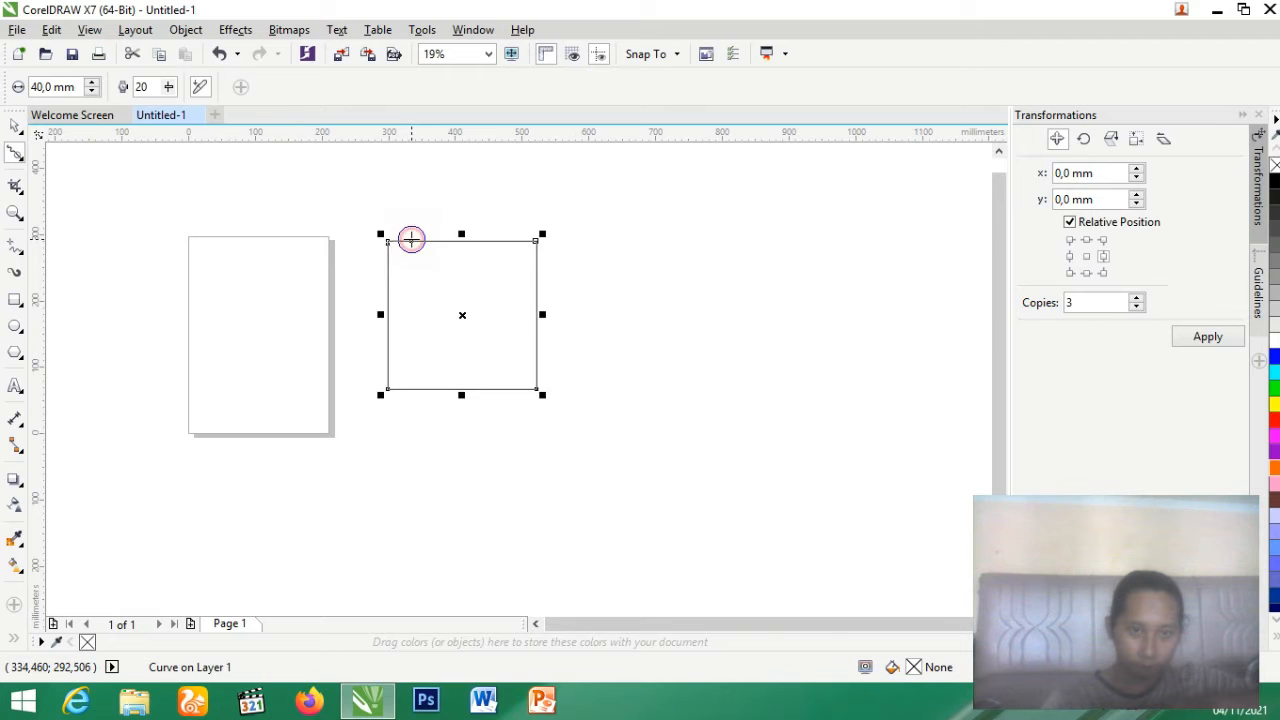
scroll(417, 257, up, 2)
scroll(415, 255, up, 2)
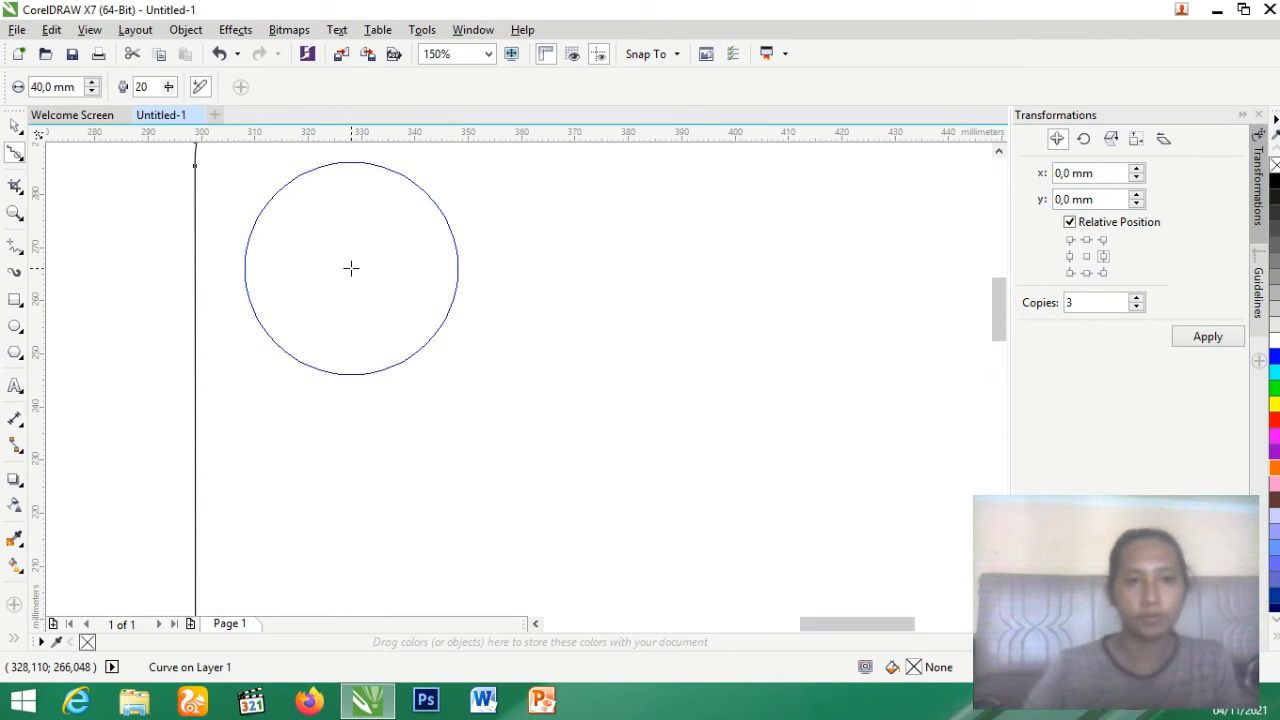
scroll(443, 366, down, 2)
click(498, 353)
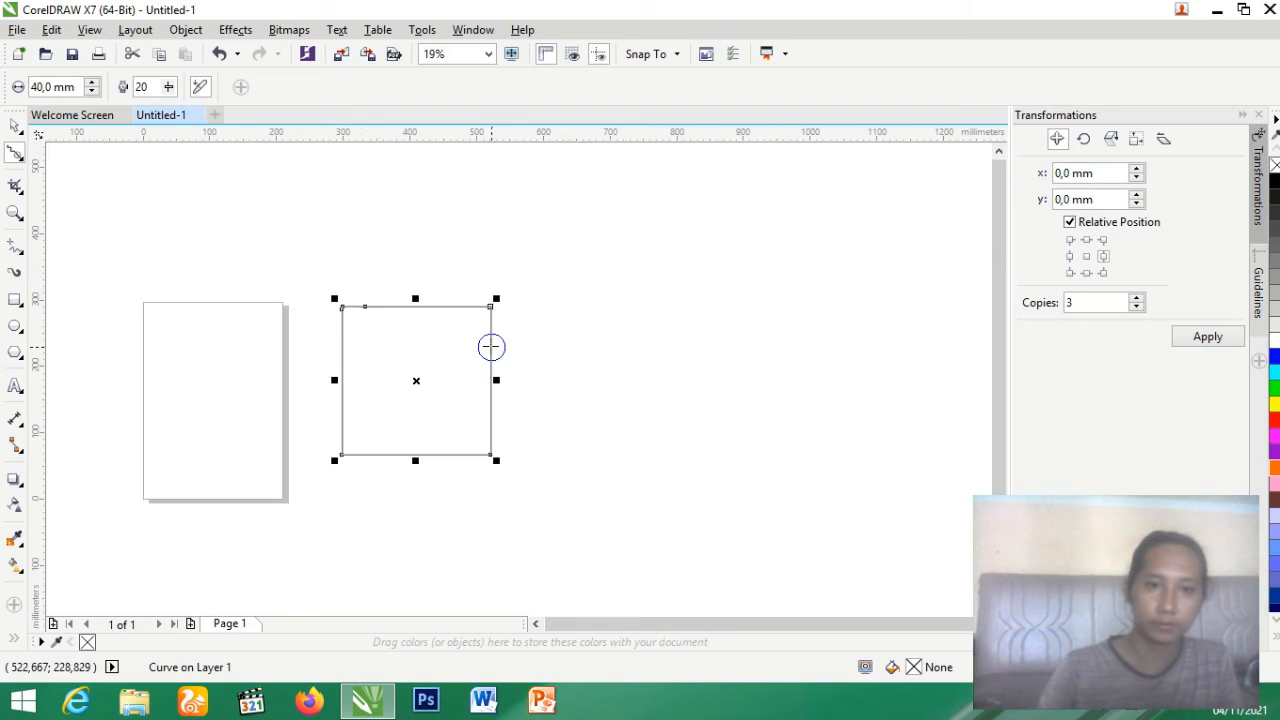
click(490, 346)
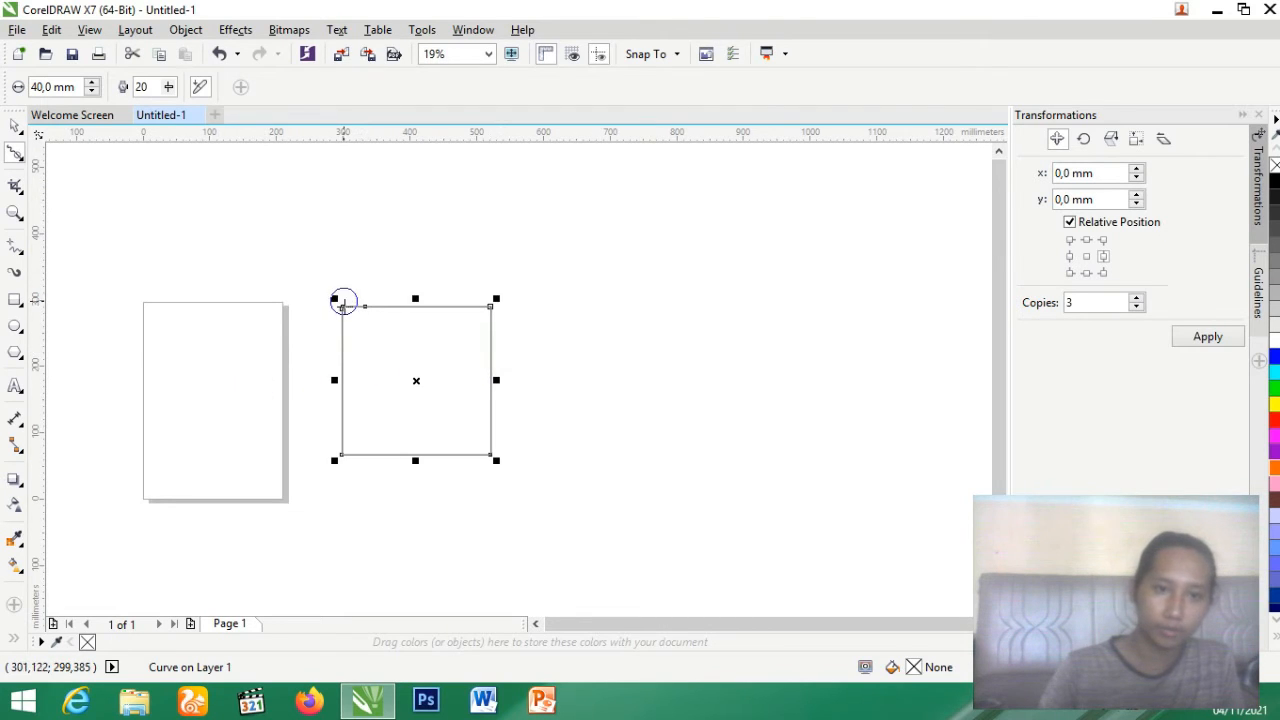
Smooth the upper-left corner further into a soft bend and continue smoothing along the upper edge
scroll(342, 303, up, 2)
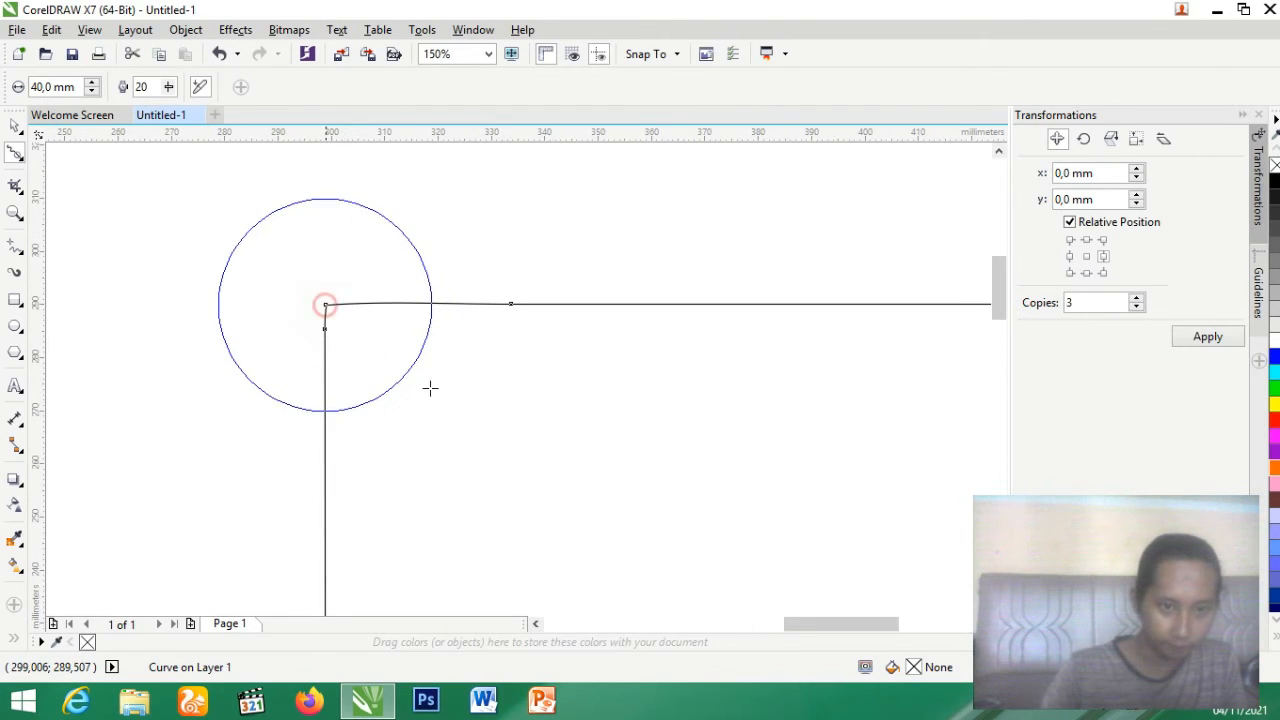
mouse_move(430, 388)
mouse_down()
mouse_move(391, 335)
mouse_move(324, 305)
mouse_move(316, 243)
mouse_move(329, 302)
mouse_up()
click(329, 305)
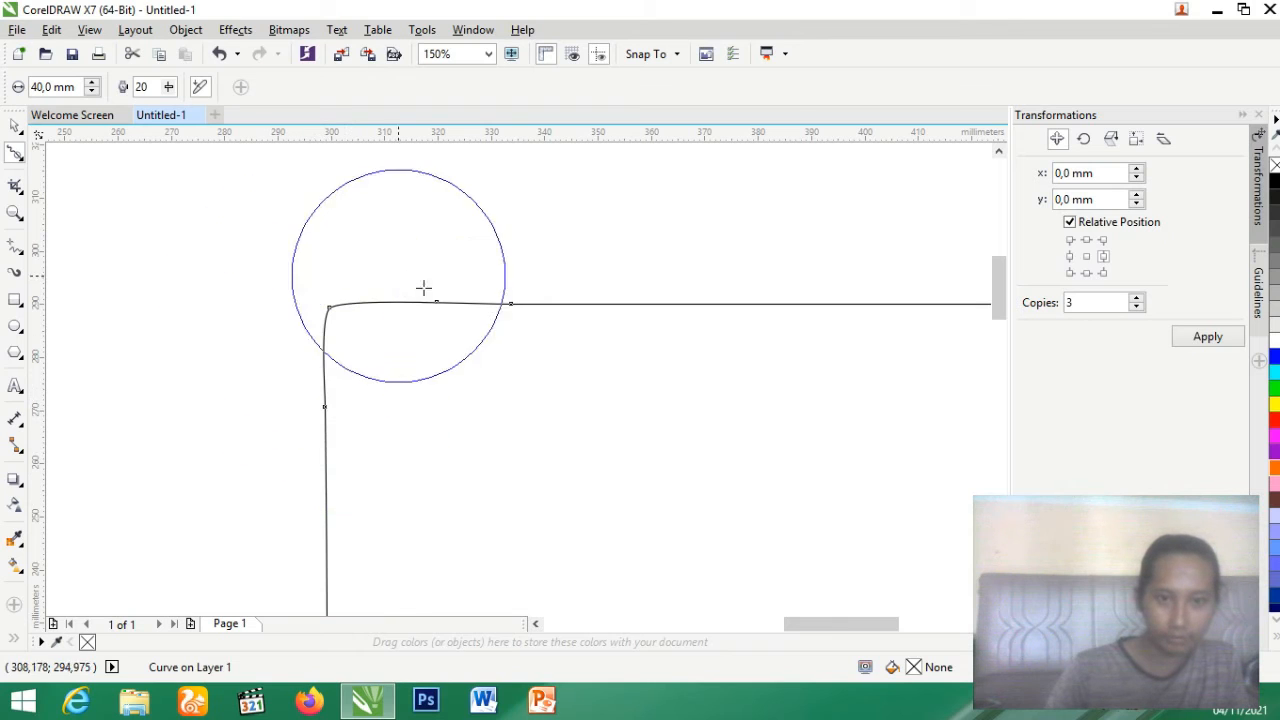
drag(510, 303, 512, 304)
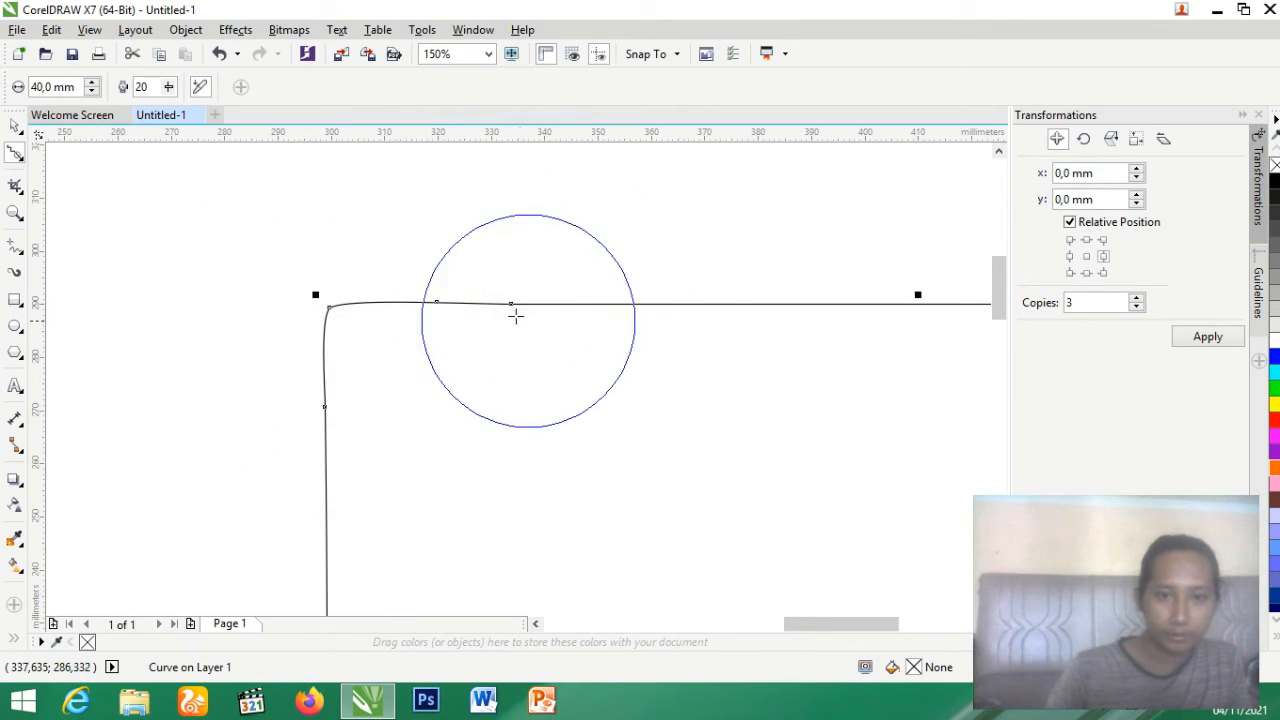
click(511, 304)
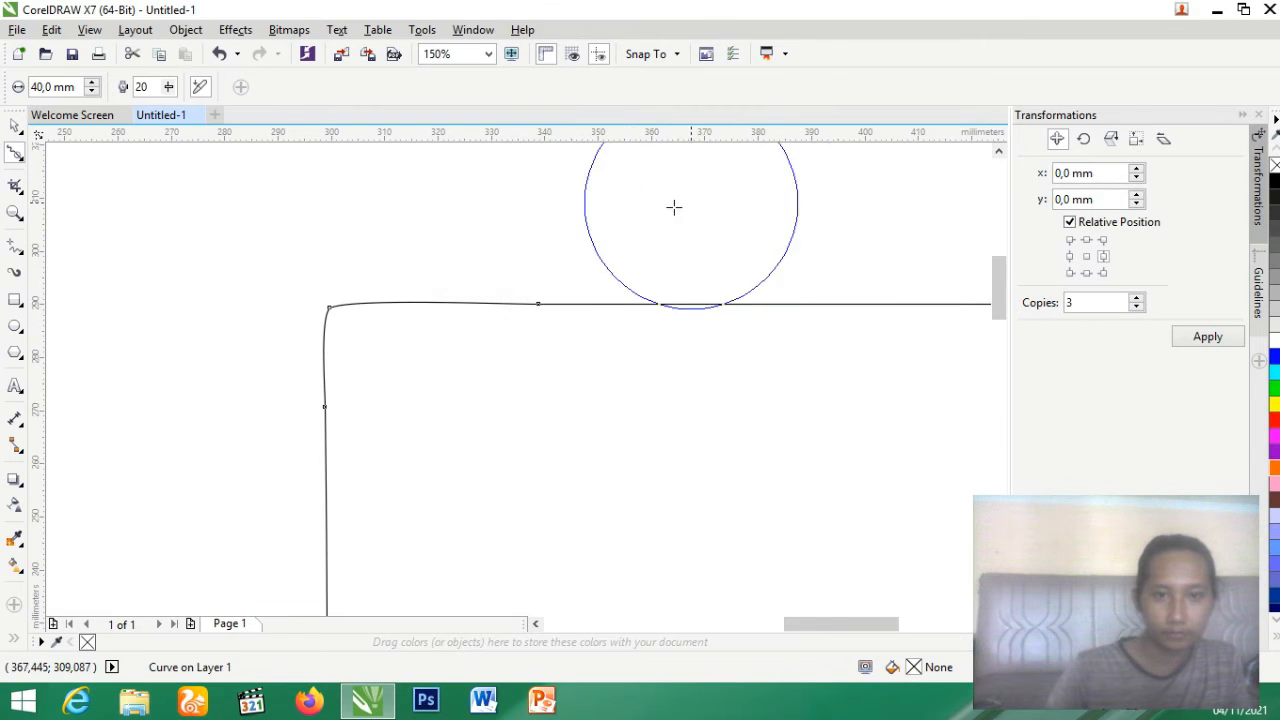
mouse_move(539, 303)
mouse_down()
mouse_move(647, 317)
mouse_move(818, 303)
mouse_up()
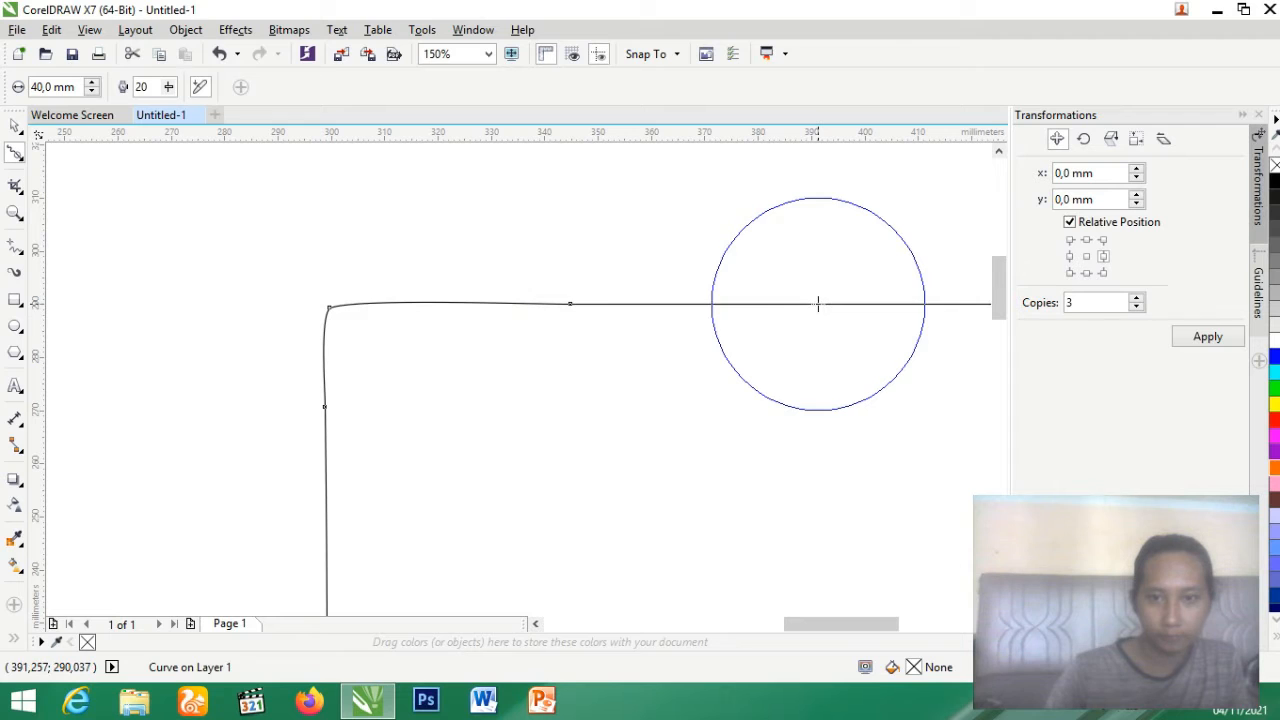
Smooth the square's upper-right corner and the adjoining parts of its upper and right edges
scroll(340, 266, down, 5)
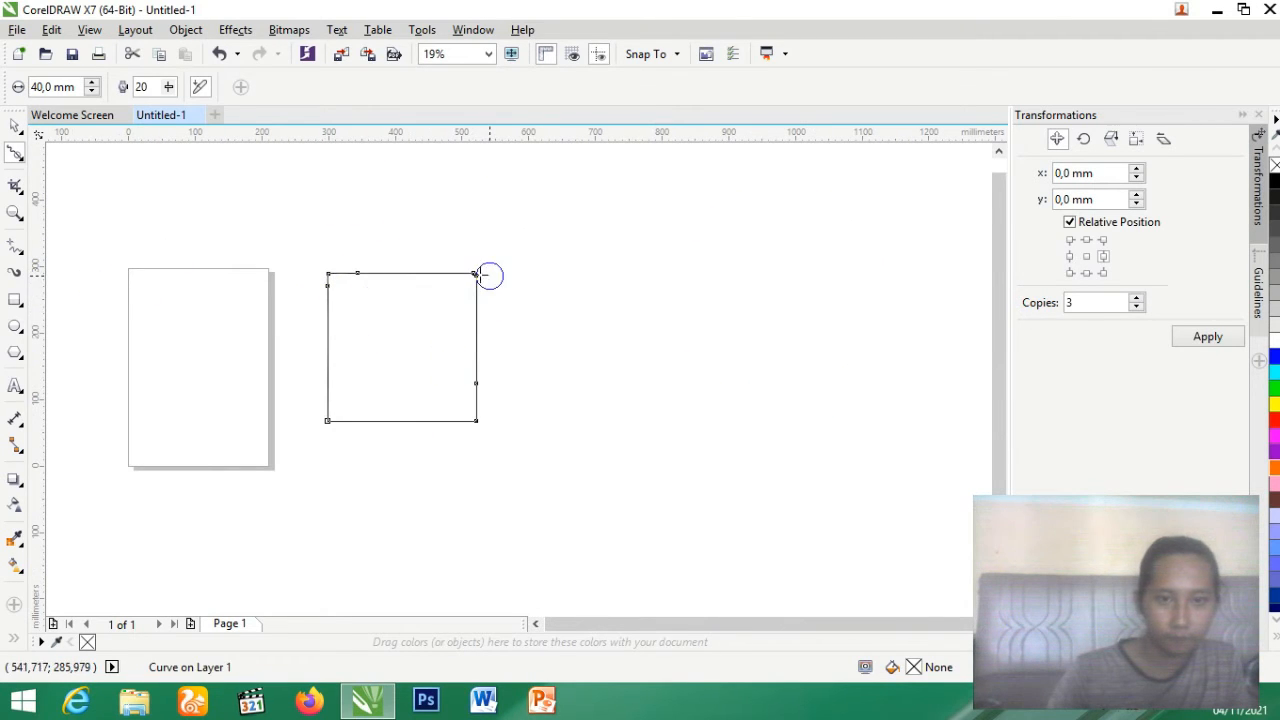
scroll(477, 272, up, 6)
mouse_move(419, 247)
mouse_down()
mouse_move(360, 251)
mouse_move(153, 326)
mouse_up()
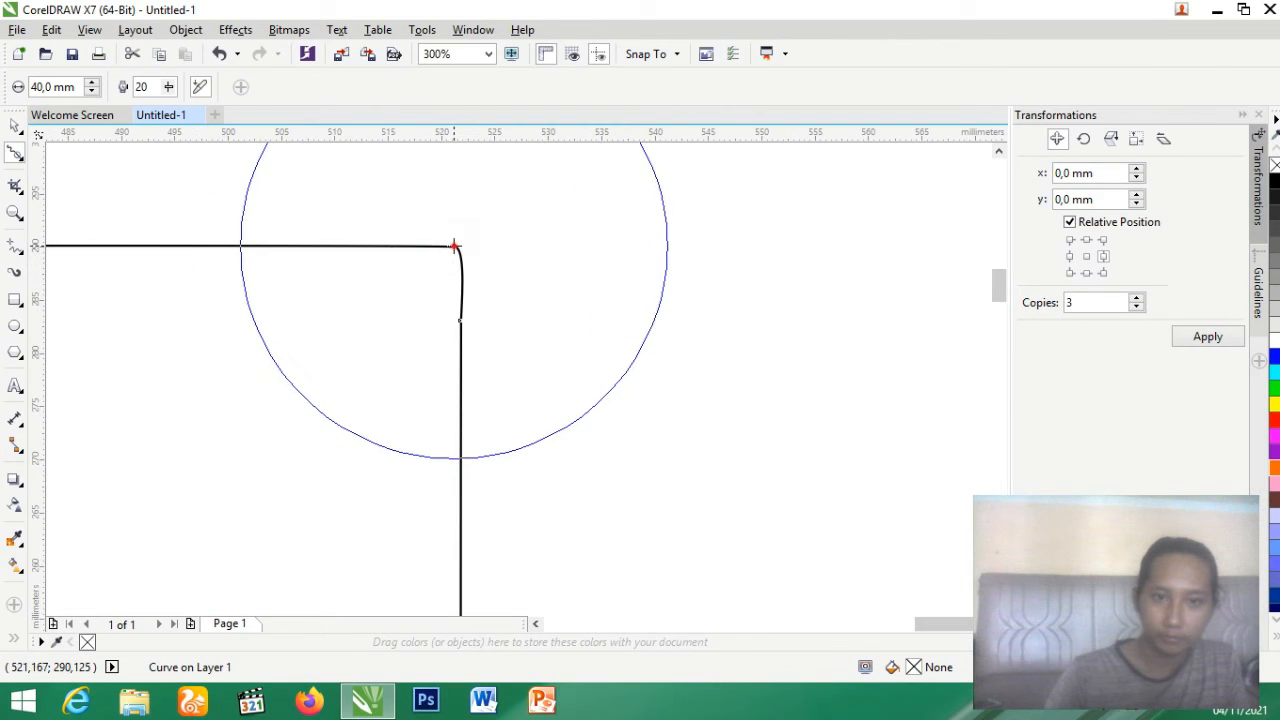
drag(454, 247, 226, 247)
scroll(557, 324, down, 2)
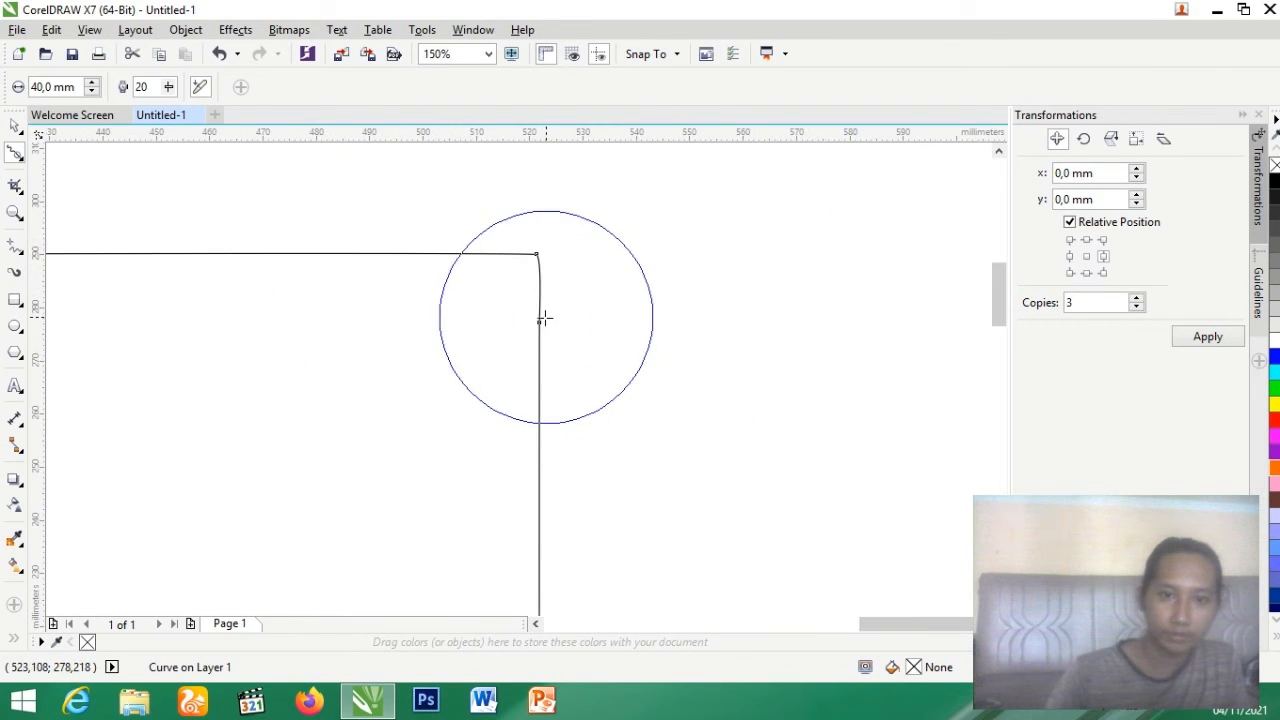
mouse_move(539, 323)
mouse_down()
mouse_move(311, 592)
mouse_move(300, 575)
mouse_up()
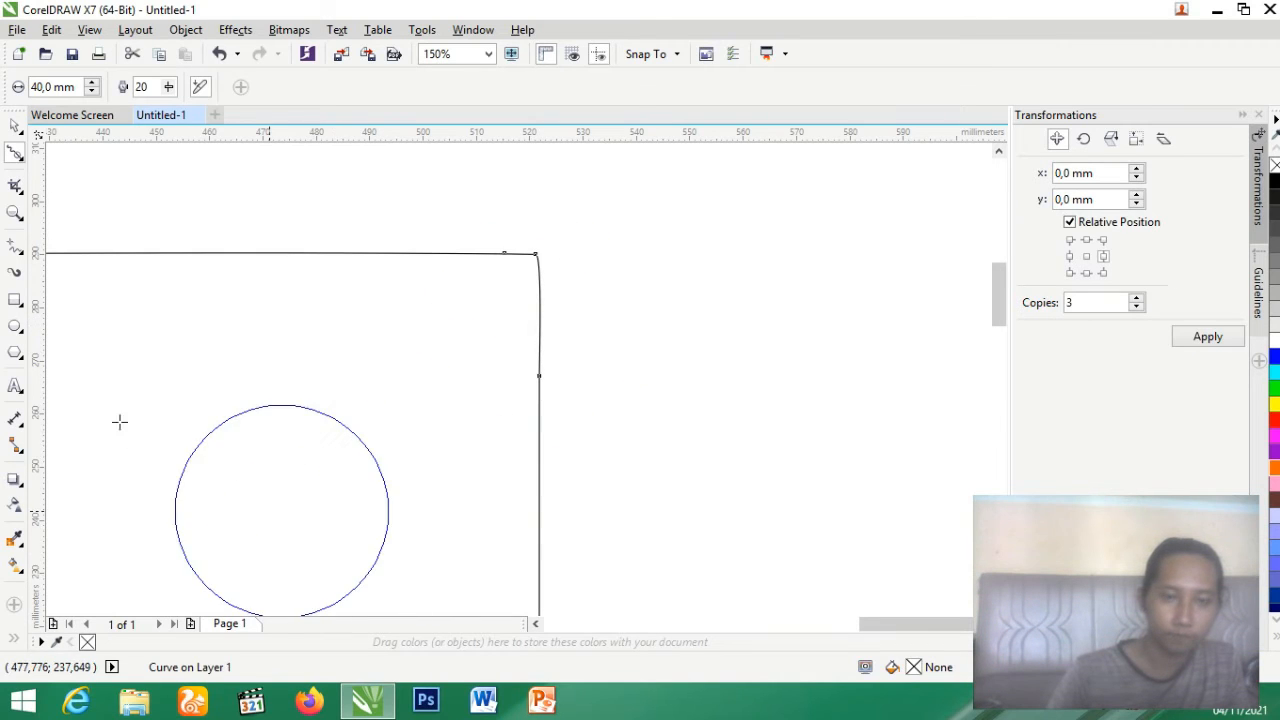
Distort the upper-right corner into wavy bumps with the Smear tool
click(13, 122)
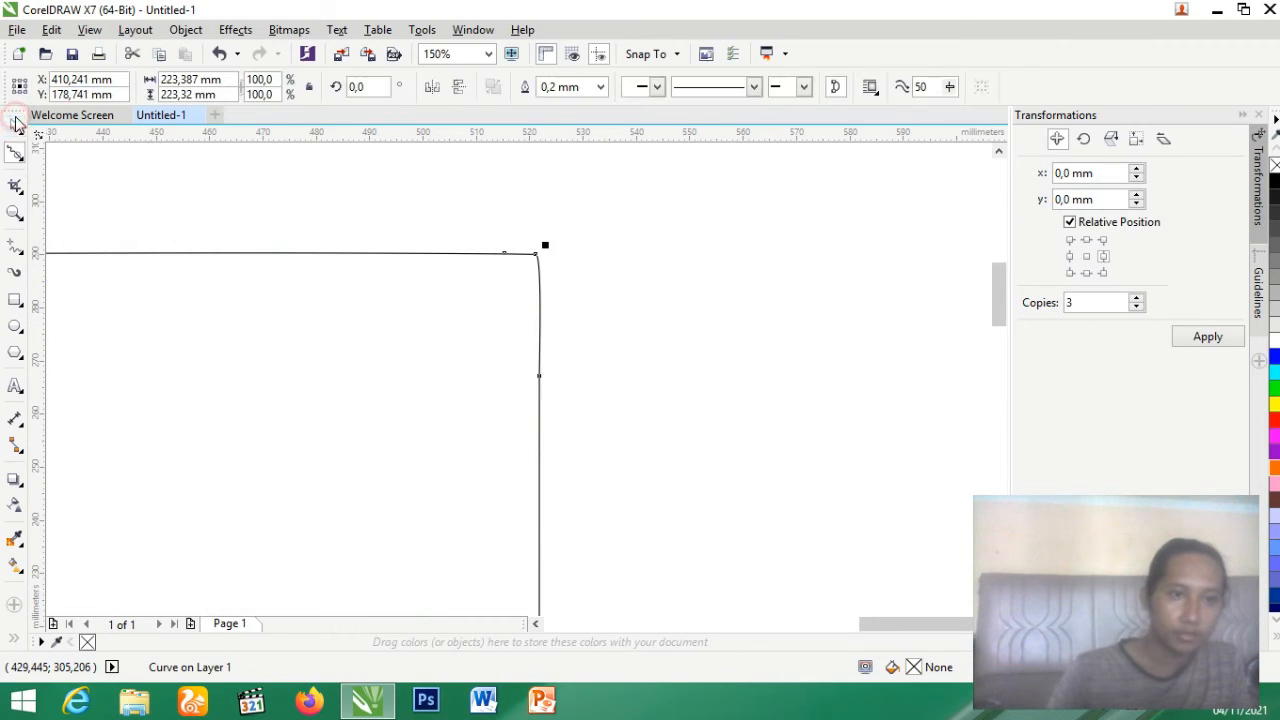
click(21, 158)
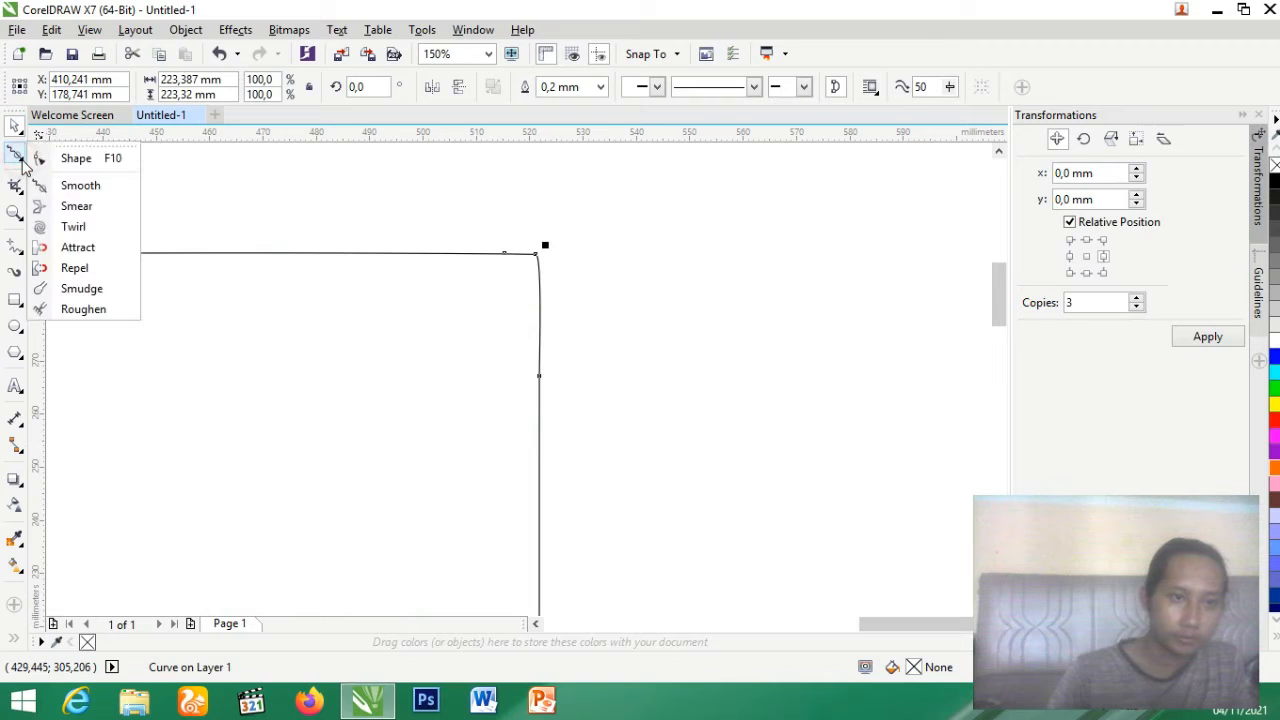
click(77, 206)
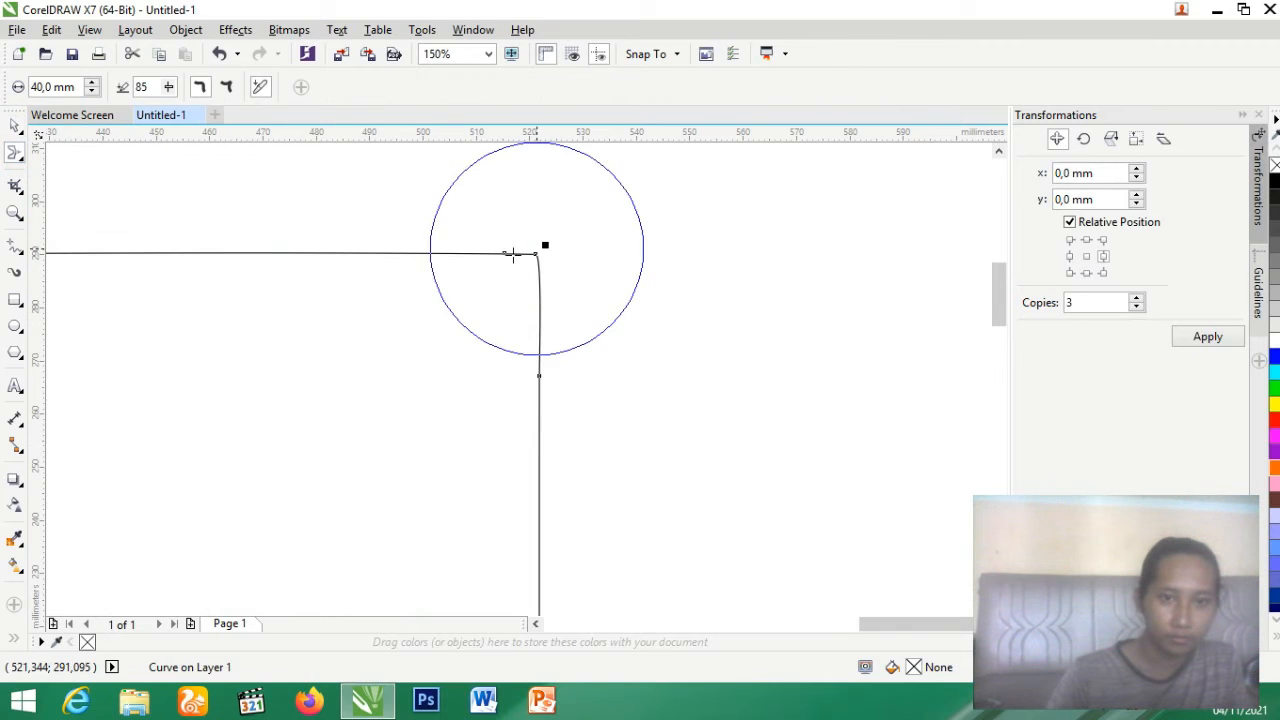
mouse_move(493, 264)
mouse_down()
mouse_move(455, 350)
mouse_move(494, 317)
mouse_move(450, 226)
mouse_up()
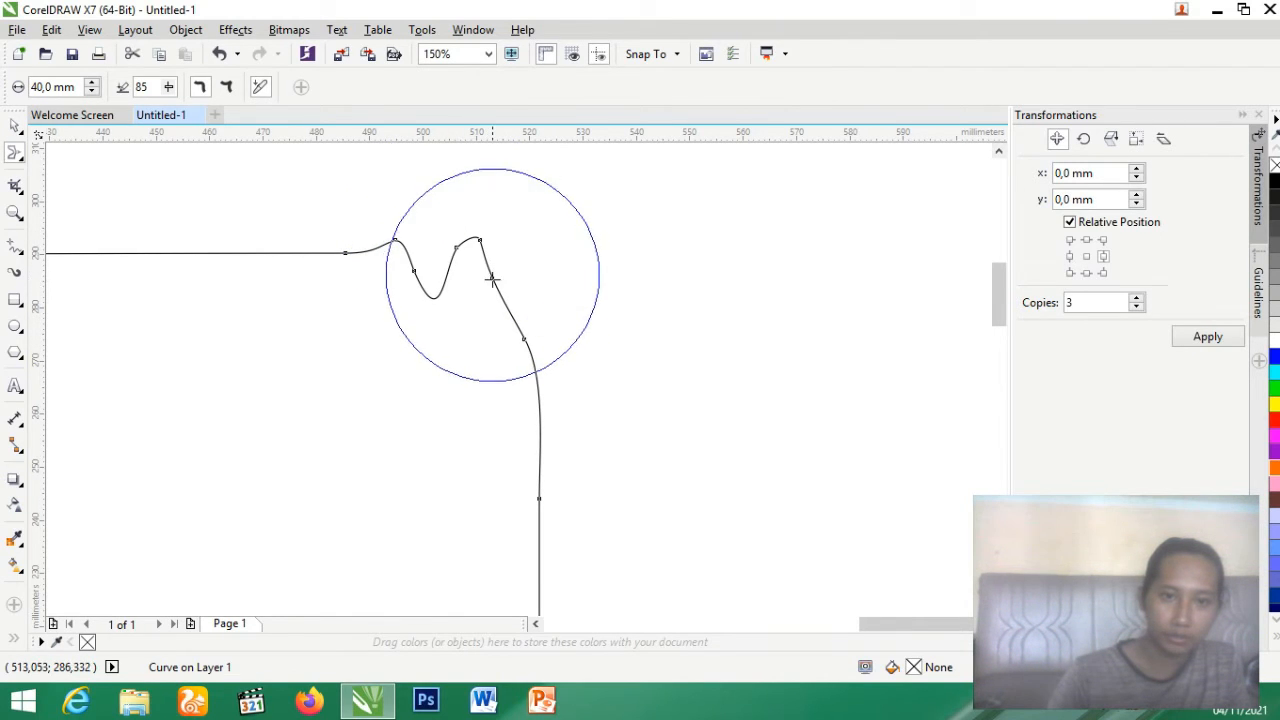
mouse_move(490, 276)
mouse_down()
mouse_move(549, 267)
mouse_move(509, 257)
mouse_move(579, 245)
mouse_move(443, 181)
mouse_up()
Smear a pointed notch down into the upper edge and alternating outward and inward spikes along the left edge
scroll(606, 180, down, 4)
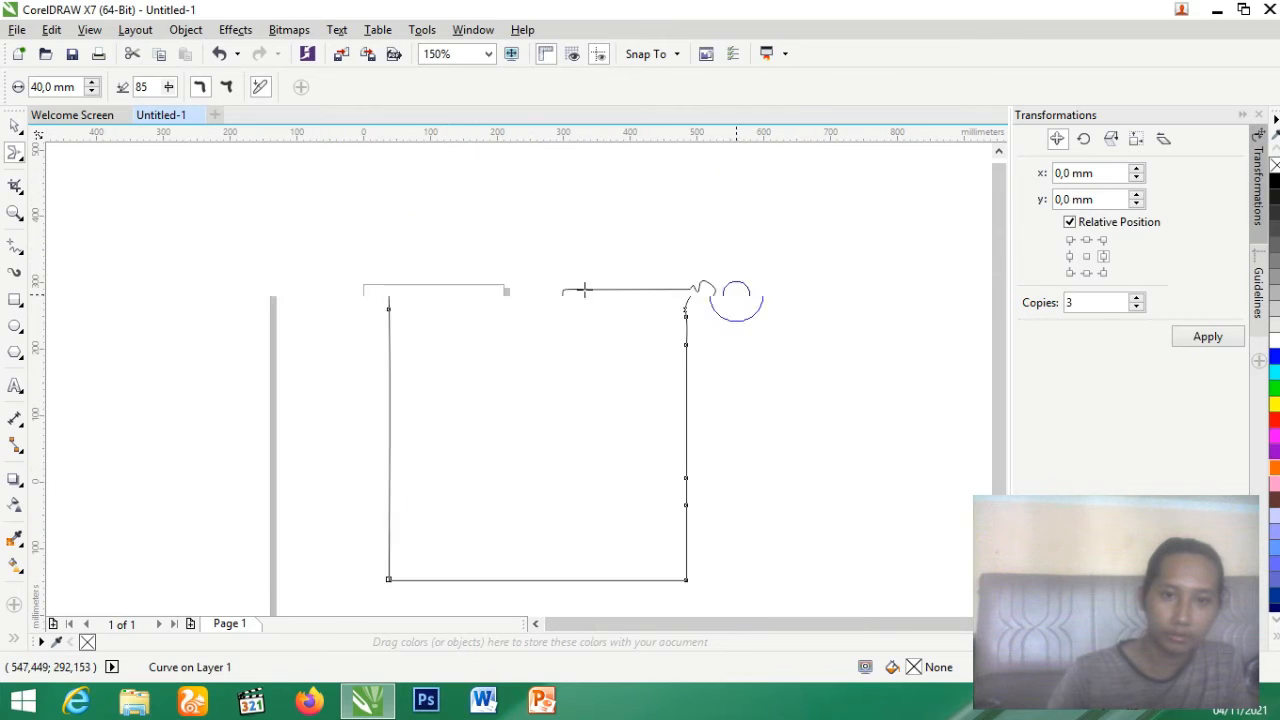
drag(530, 242, 534, 297)
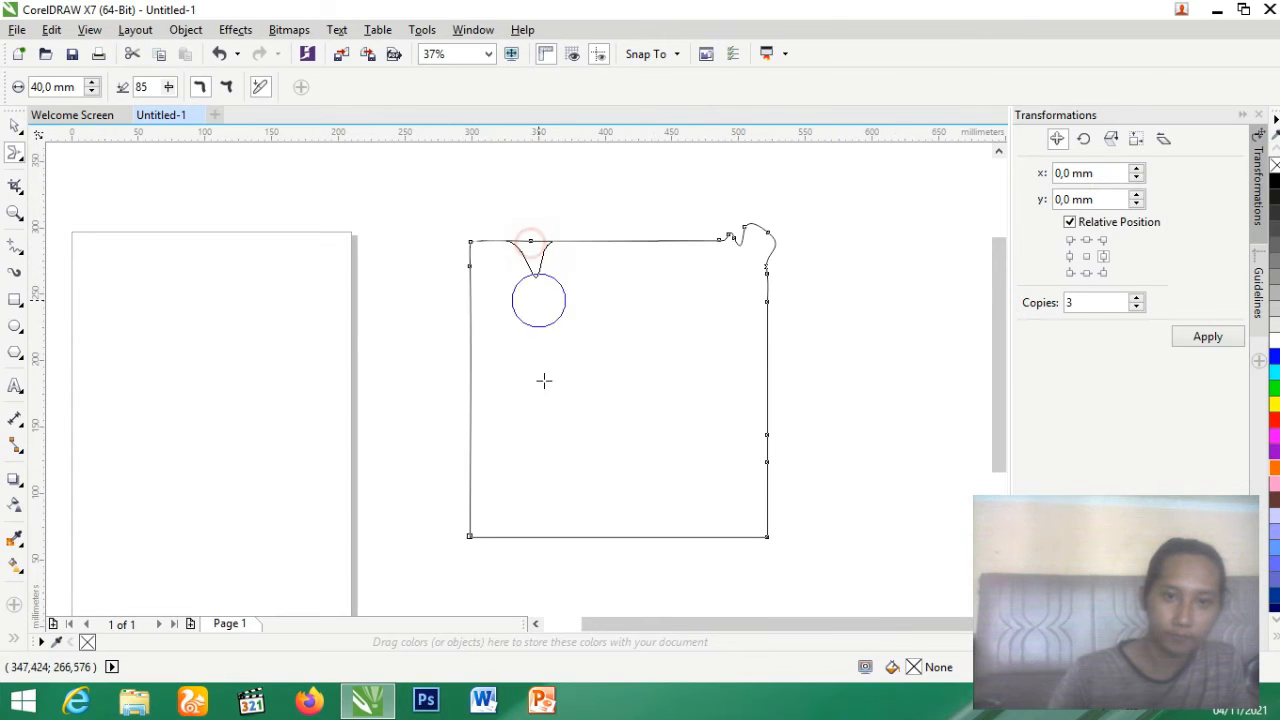
mouse_move(443, 285)
mouse_down()
mouse_move(421, 303)
mouse_move(495, 336)
mouse_move(438, 388)
mouse_up()
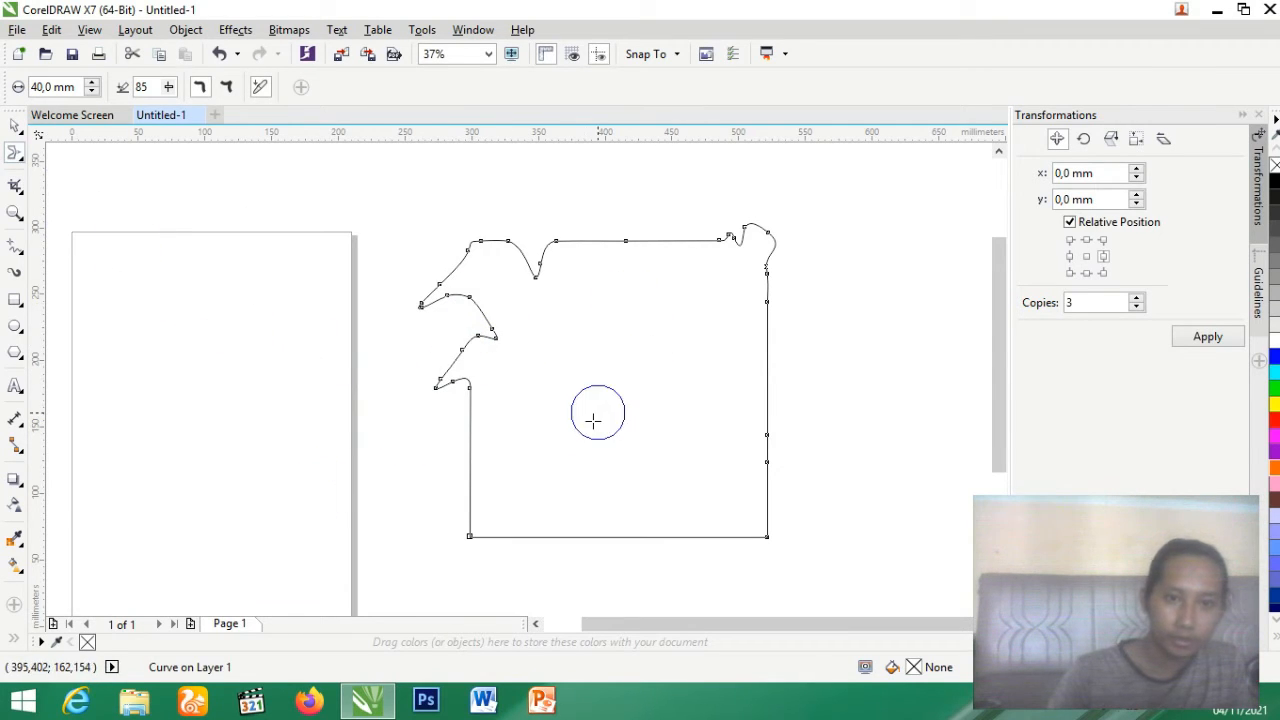
drag(470, 390, 506, 425)
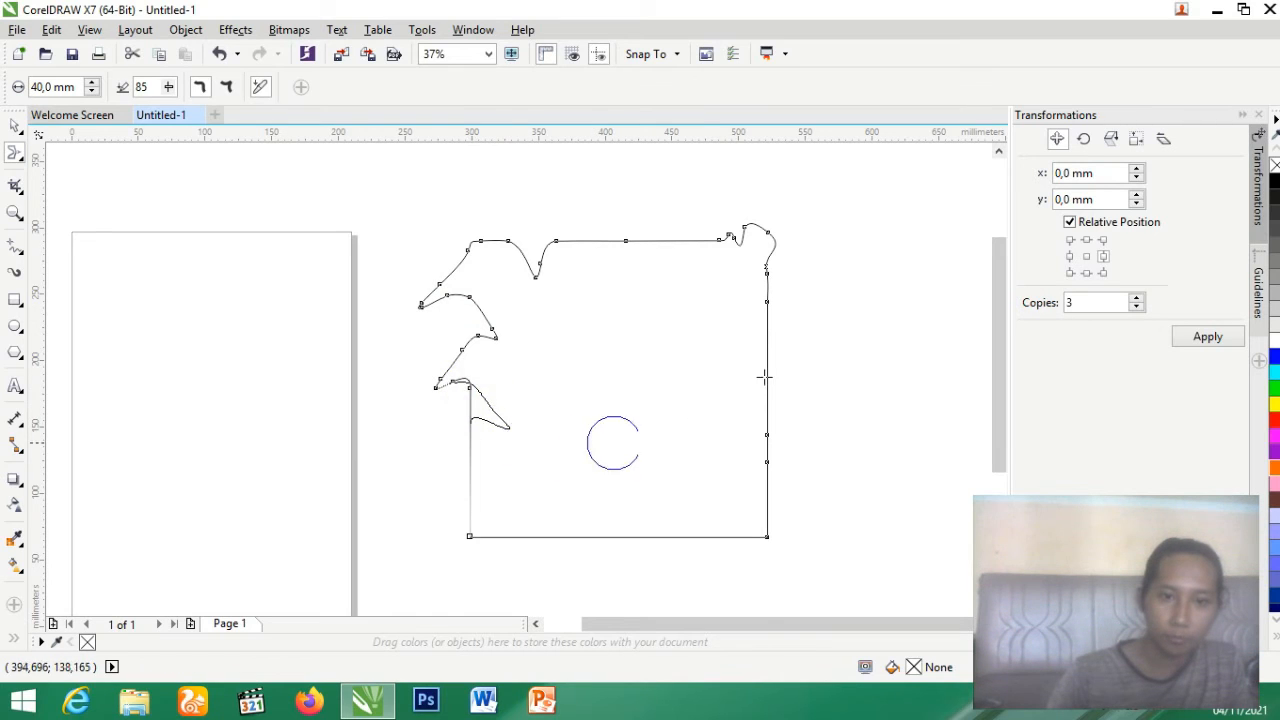
Smear the right edge into a small outward bulge with a pointed inward spike below it
drag(770, 372, 778, 444)
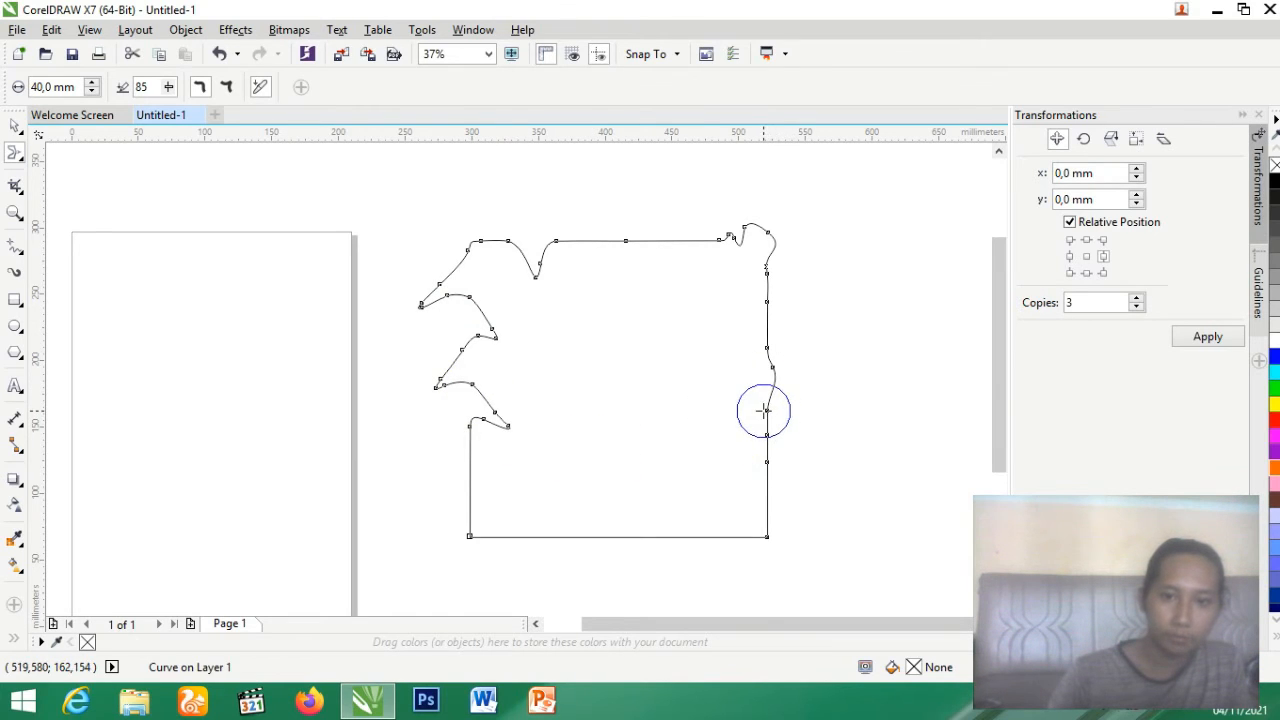
click(22, 160)
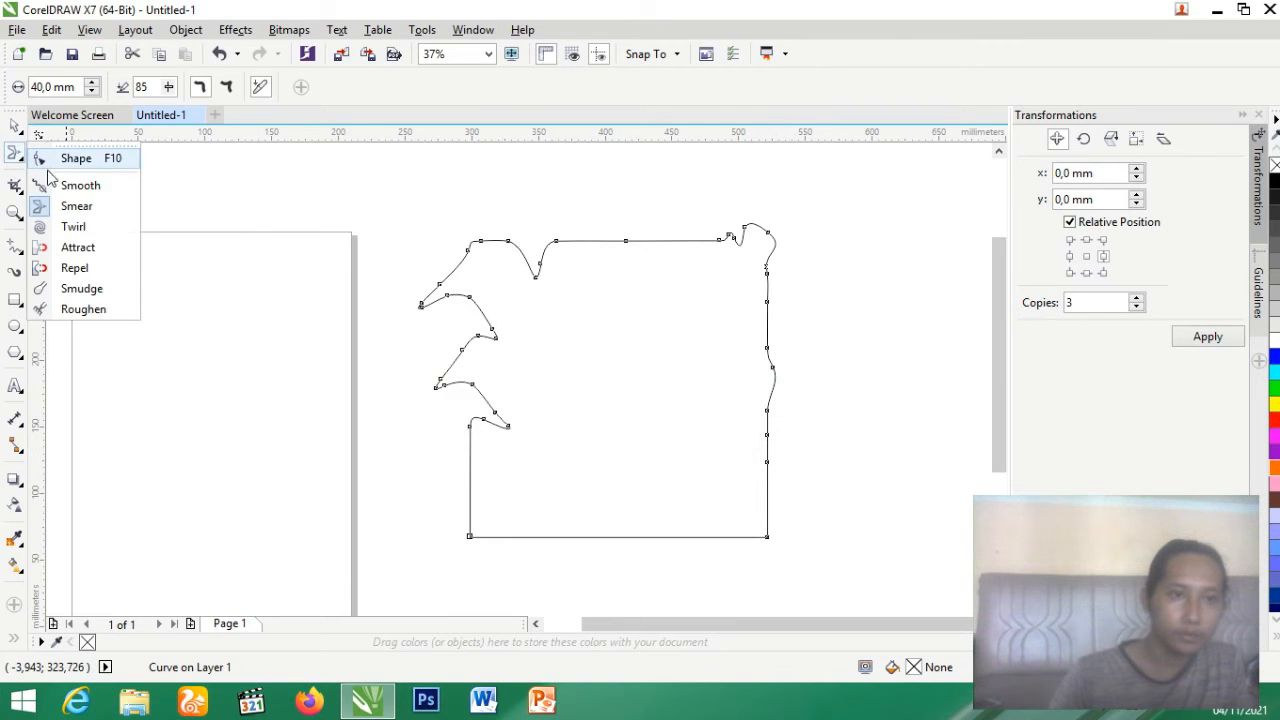
click(763, 437)
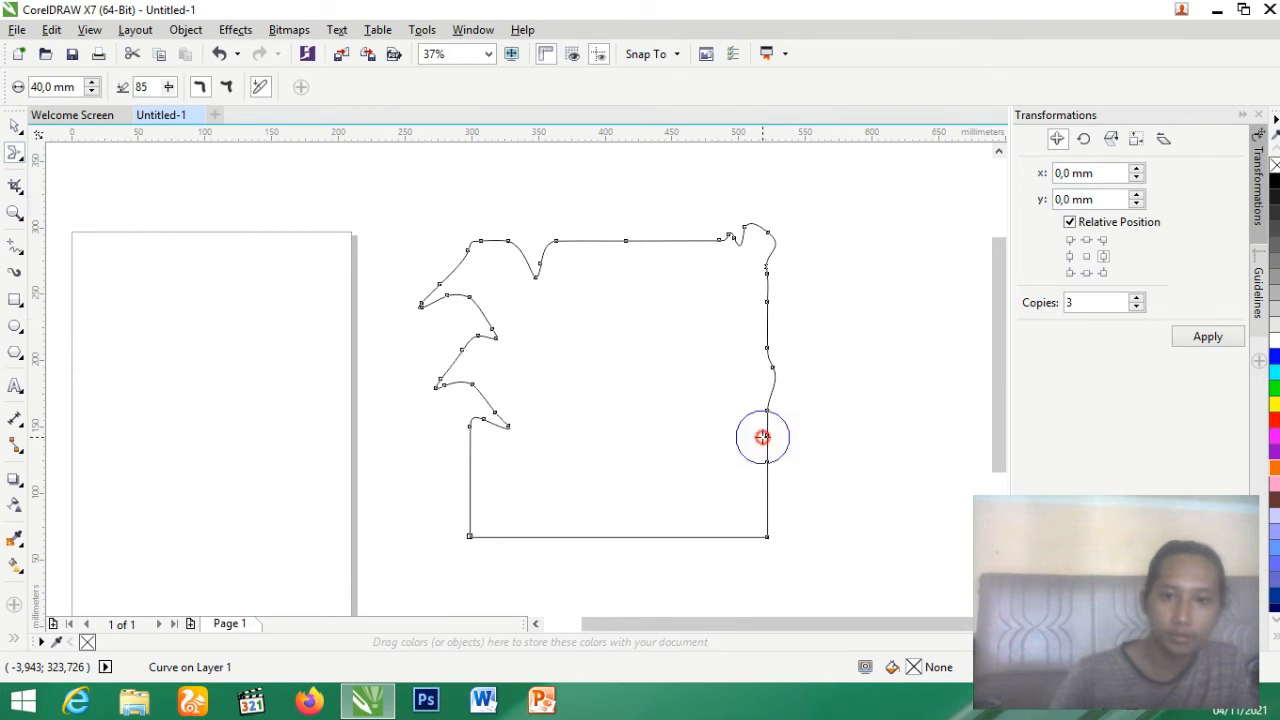
drag(770, 412, 623, 477)
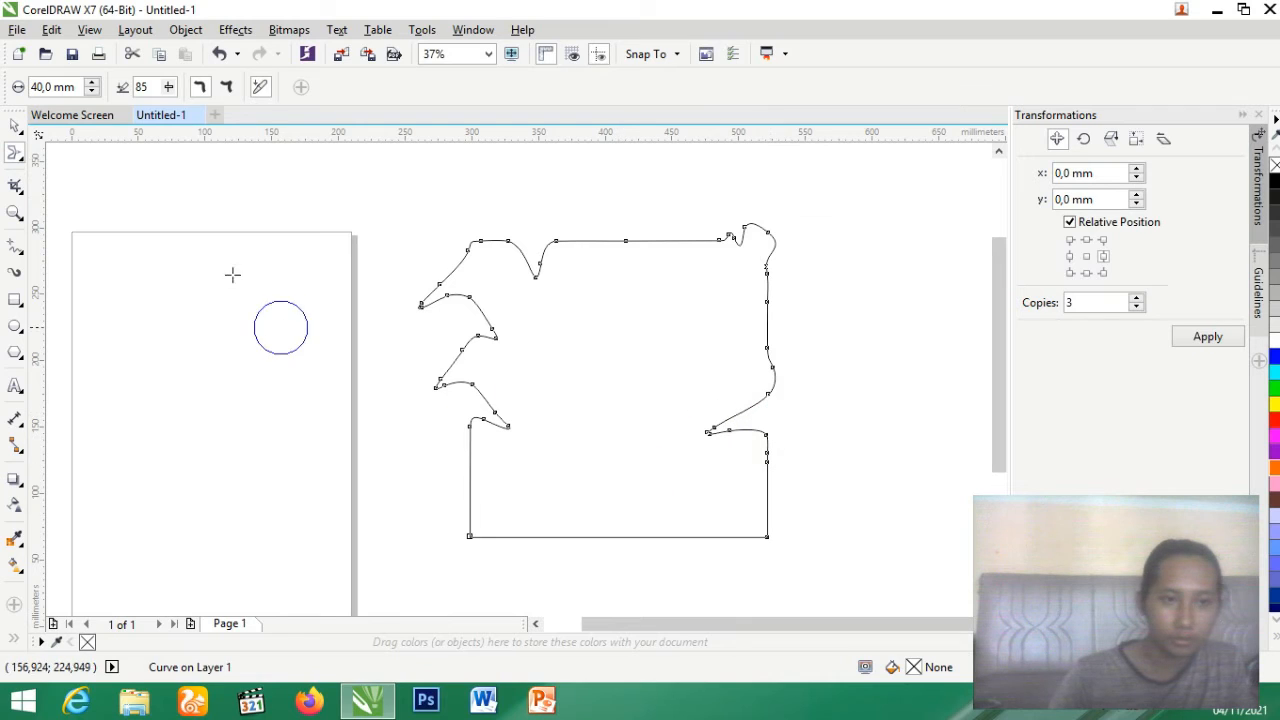
Twirl the curve's upper edge, just right of the pointed notch, into a large multi-turn spiral with the Twirl tool
click(22, 160)
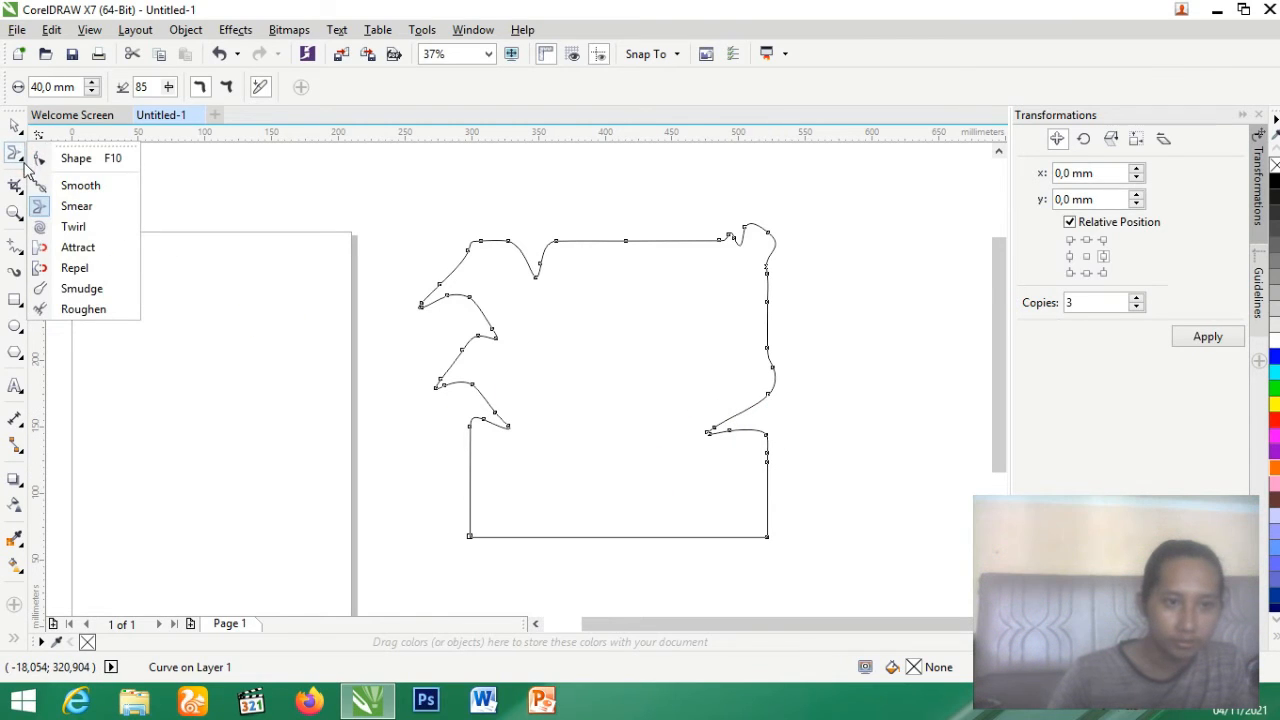
click(73, 227)
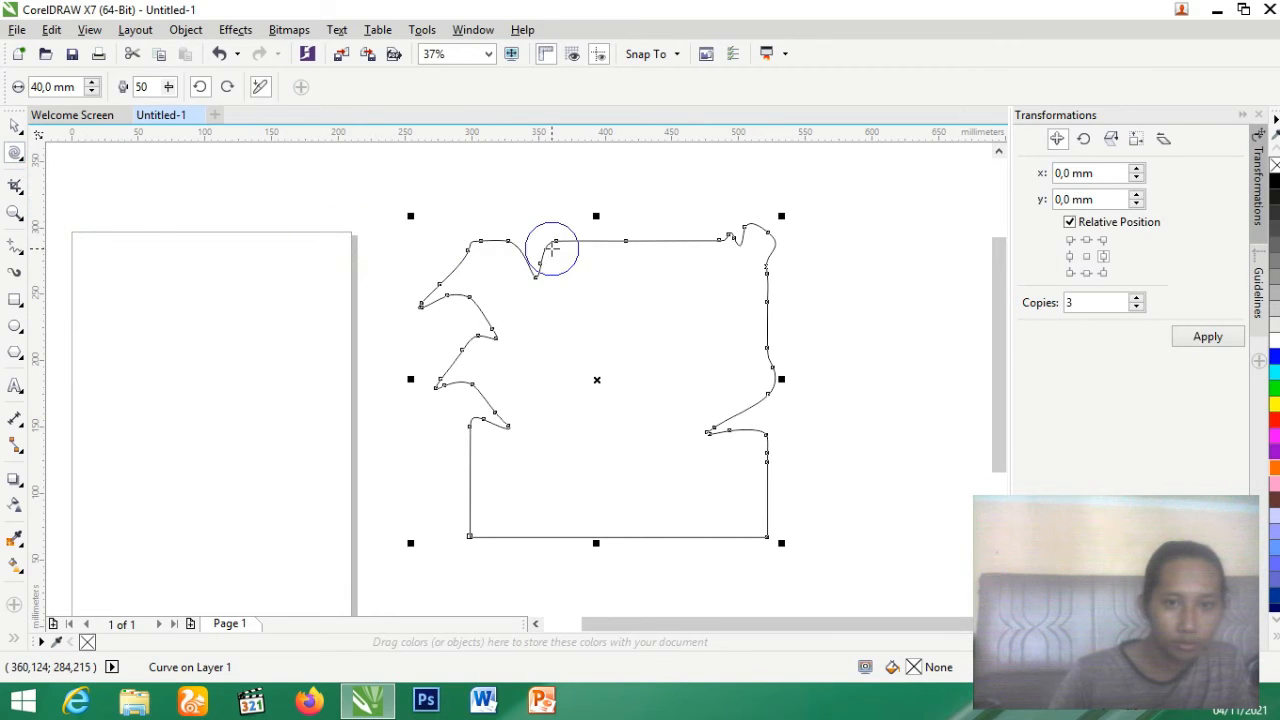
click(553, 241)
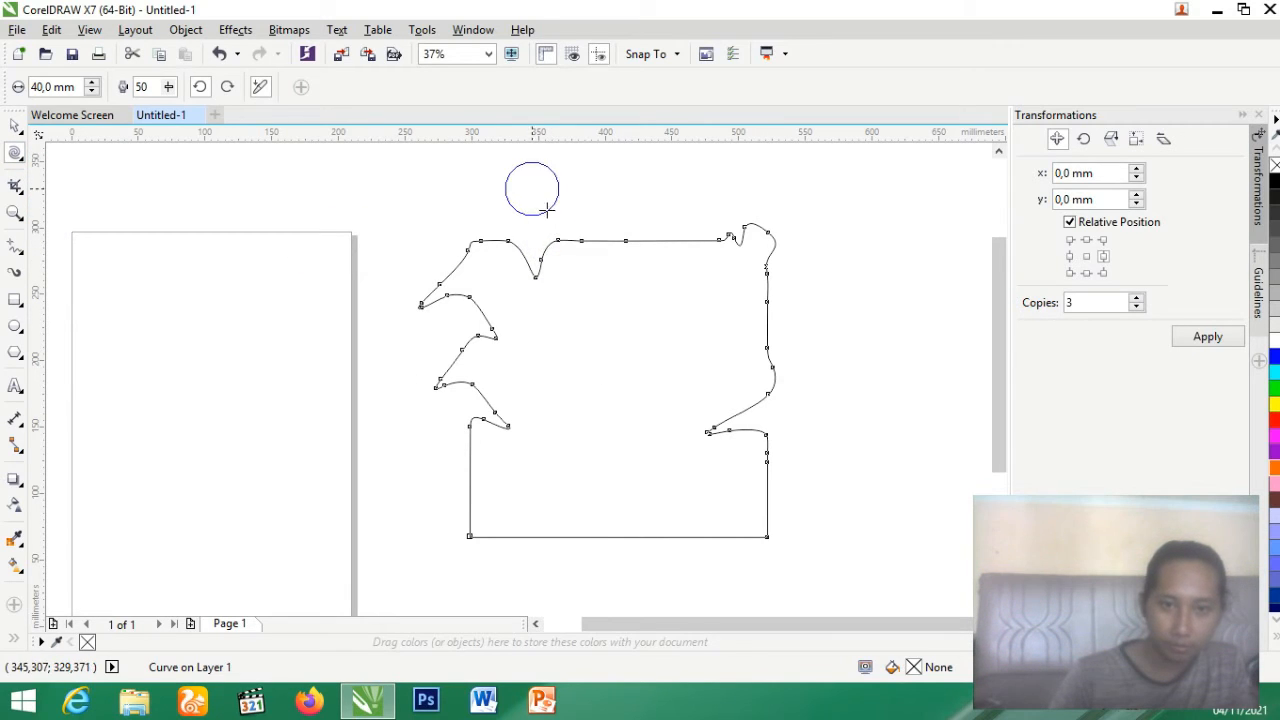
click(558, 241)
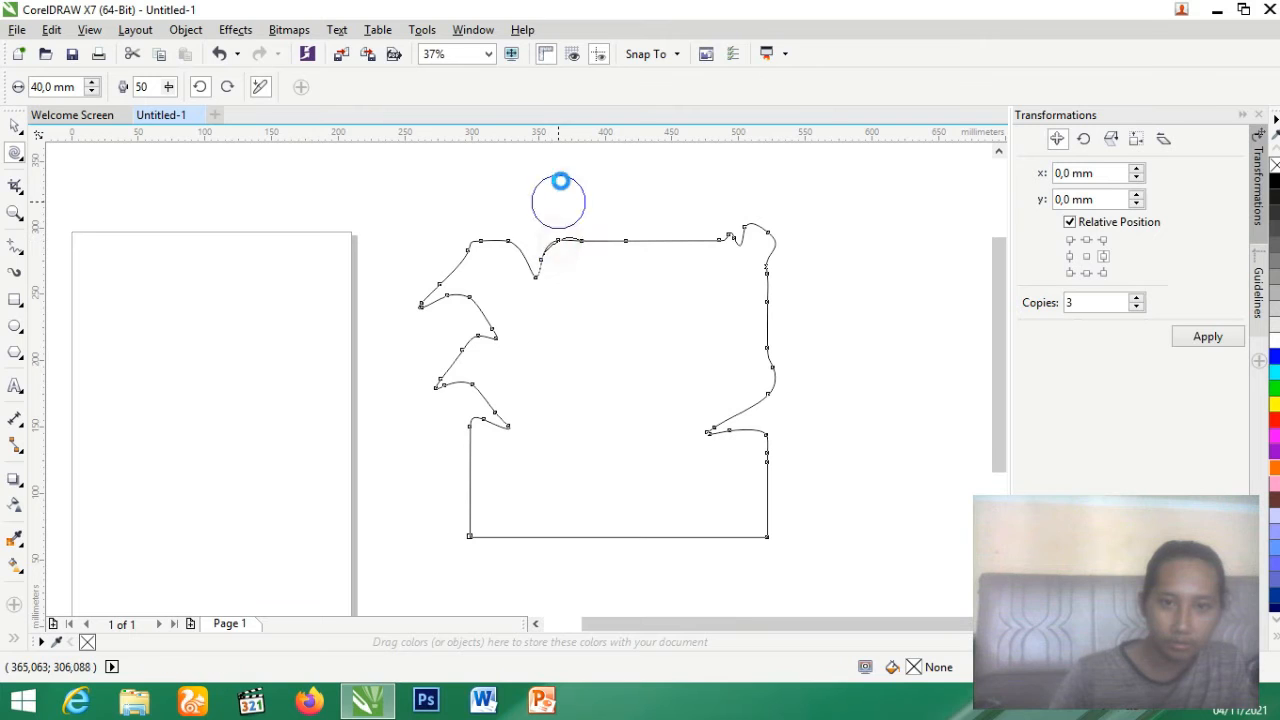
scroll(590, 232, up, 4)
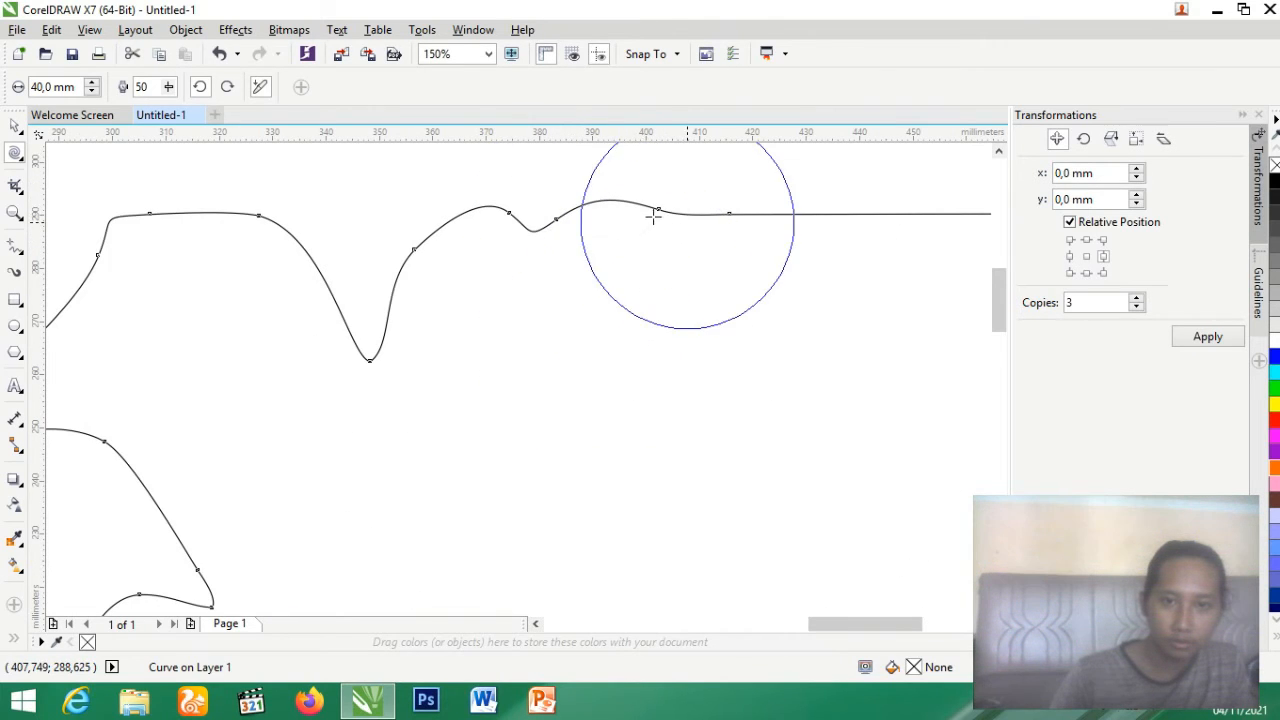
scroll(594, 300, down, 2)
scroll(594, 300, up, 2)
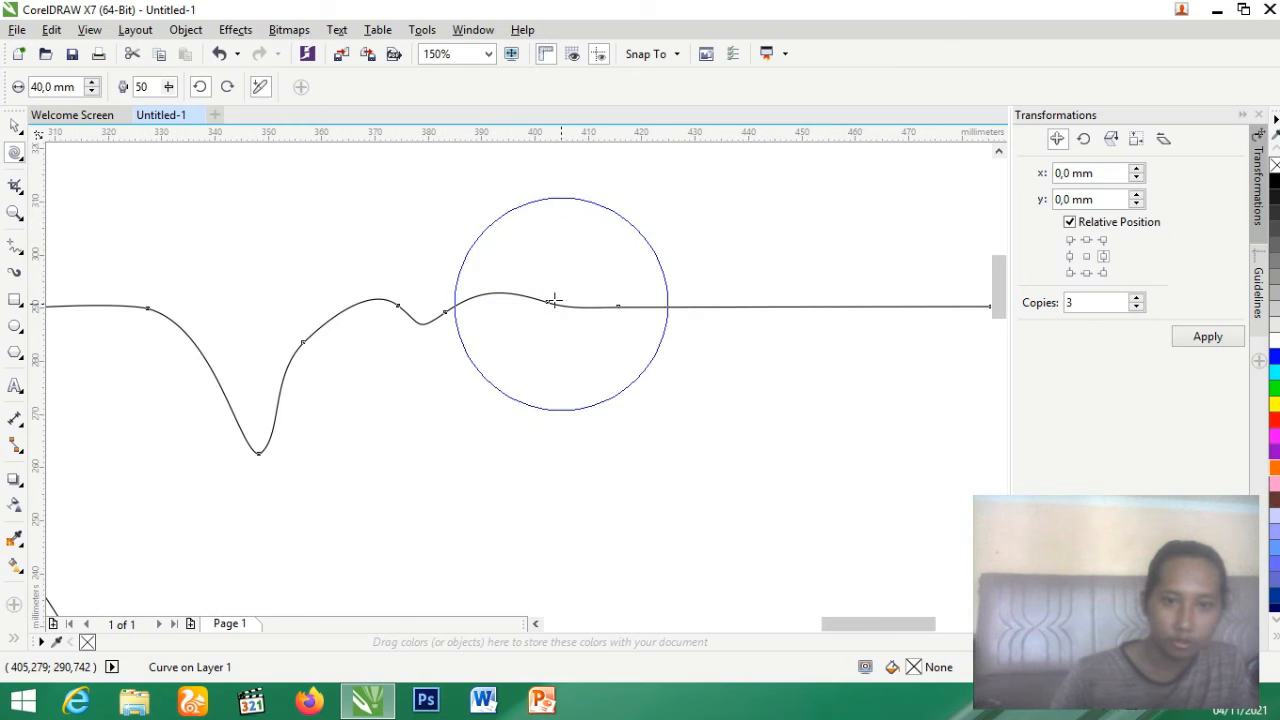
mouse_move(547, 301)
mouse_down()
mouse_move(554, 237)
mouse_move(511, 224)
mouse_move(482, 243)
mouse_move(477, 280)
mouse_move(497, 250)
mouse_up()
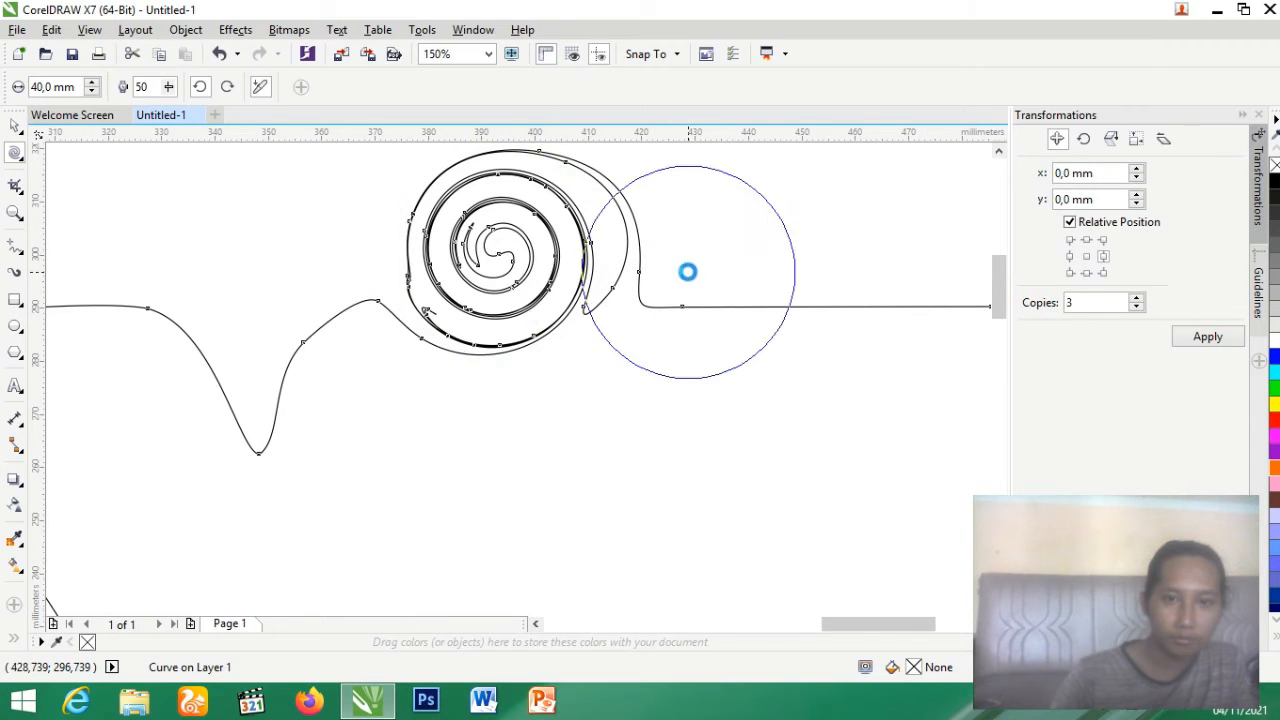
scroll(686, 271, down, 6)
scroll(590, 300, up, 2)
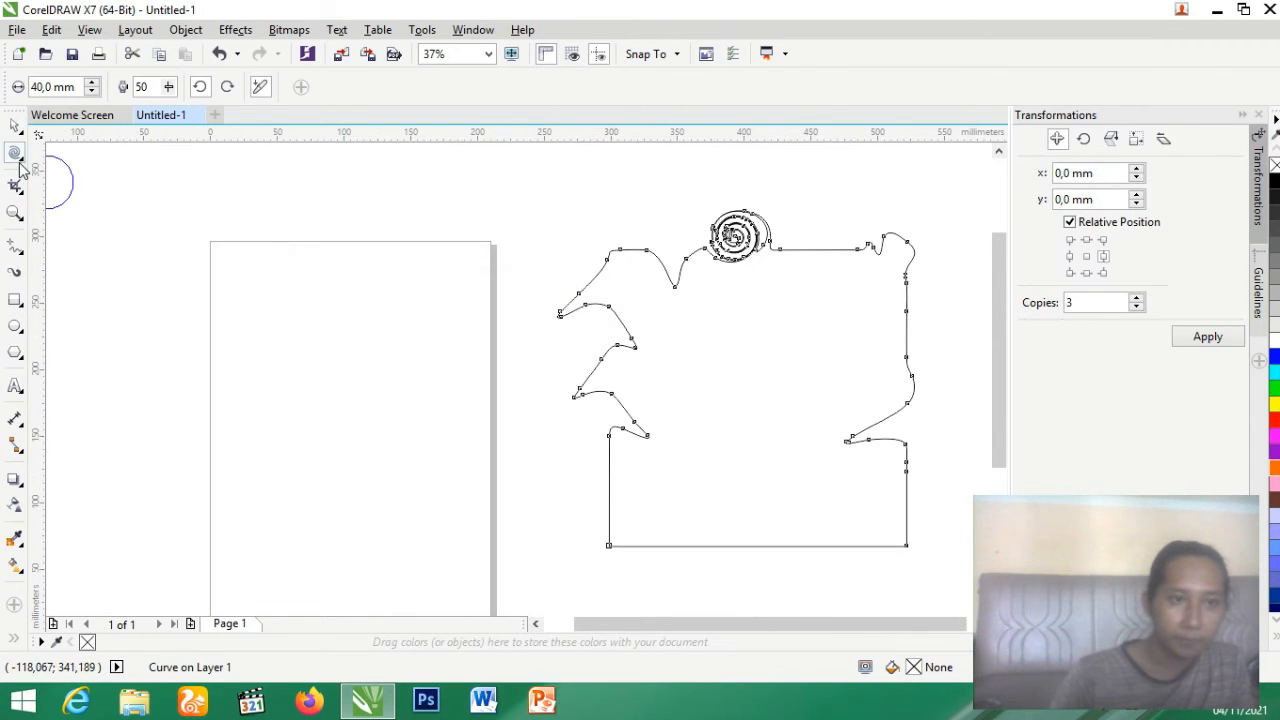
Twirl the upper-left corner into long twisted loops and distort the neighbouring notch and spiral
click(22, 160)
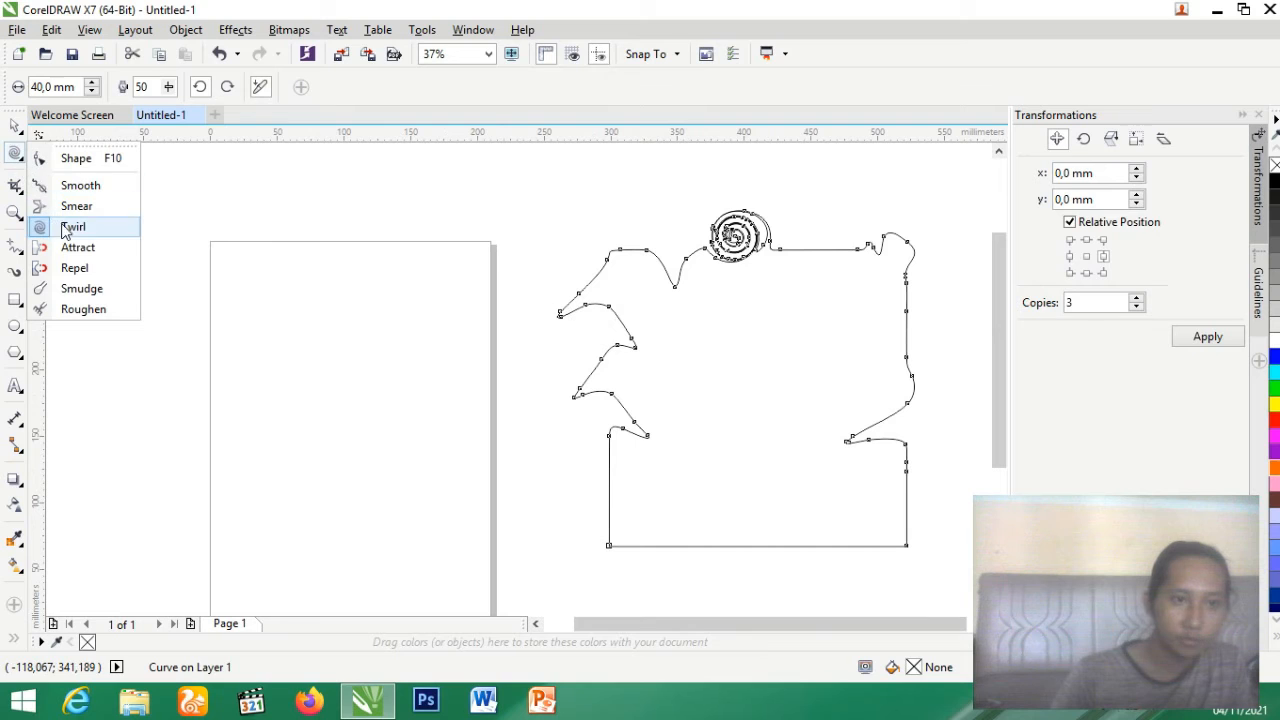
click(619, 251)
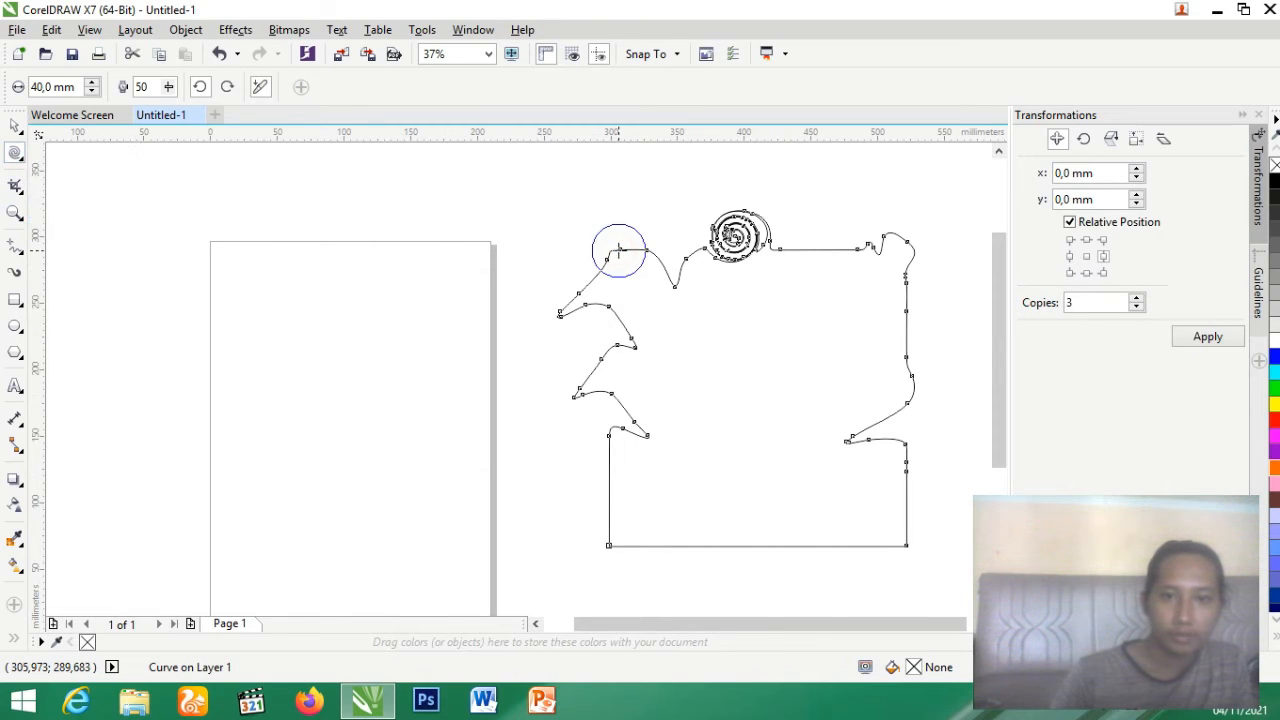
scroll(826, 215, up, 2)
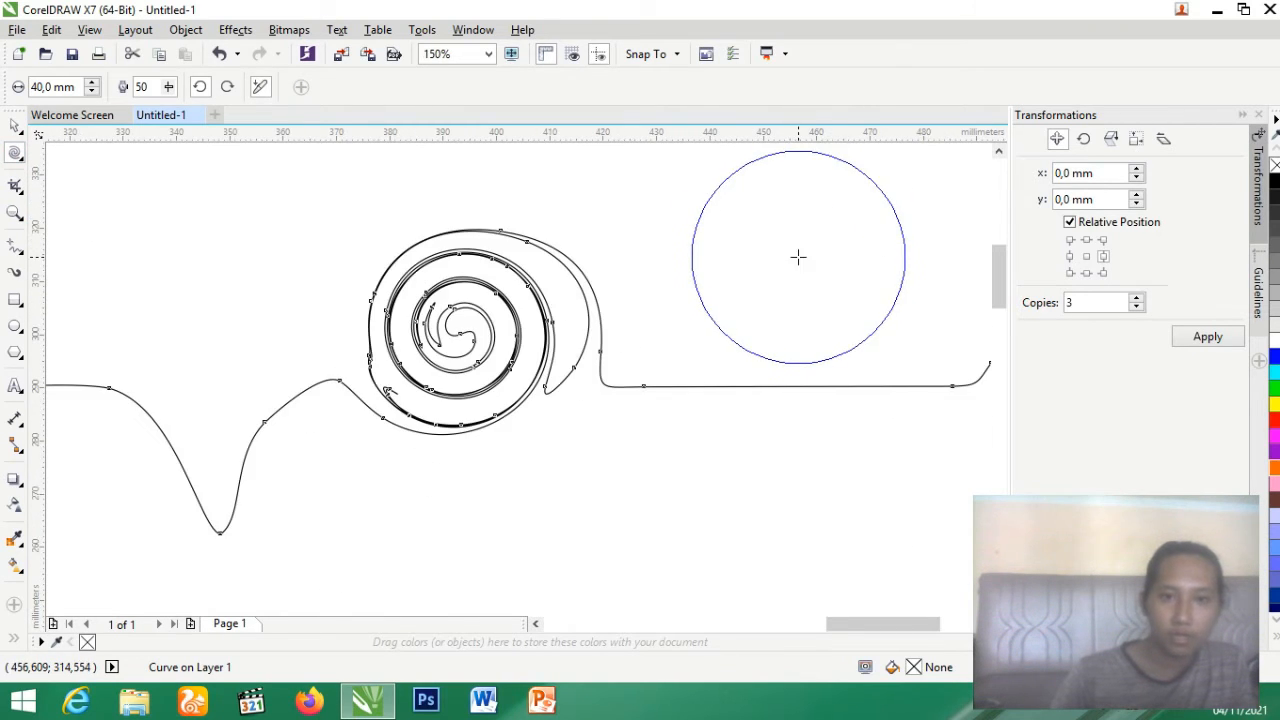
scroll(805, 257, down, 1)
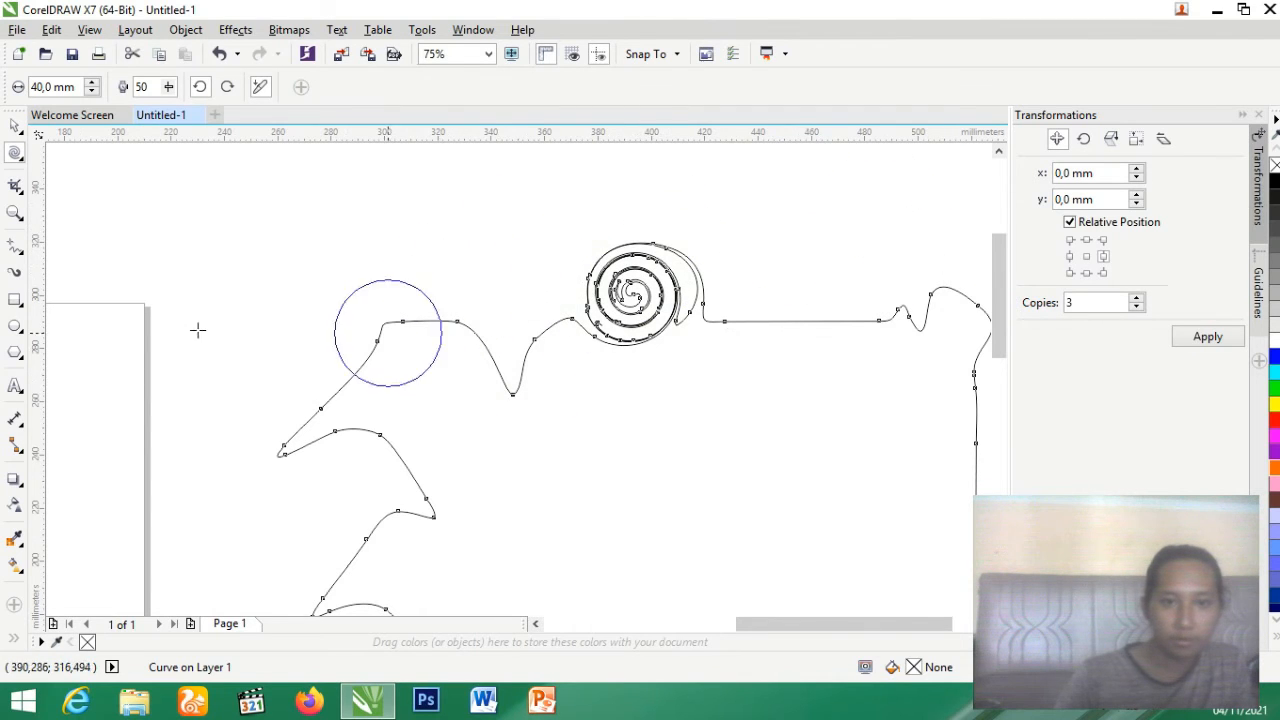
scroll(344, 338, up, 1)
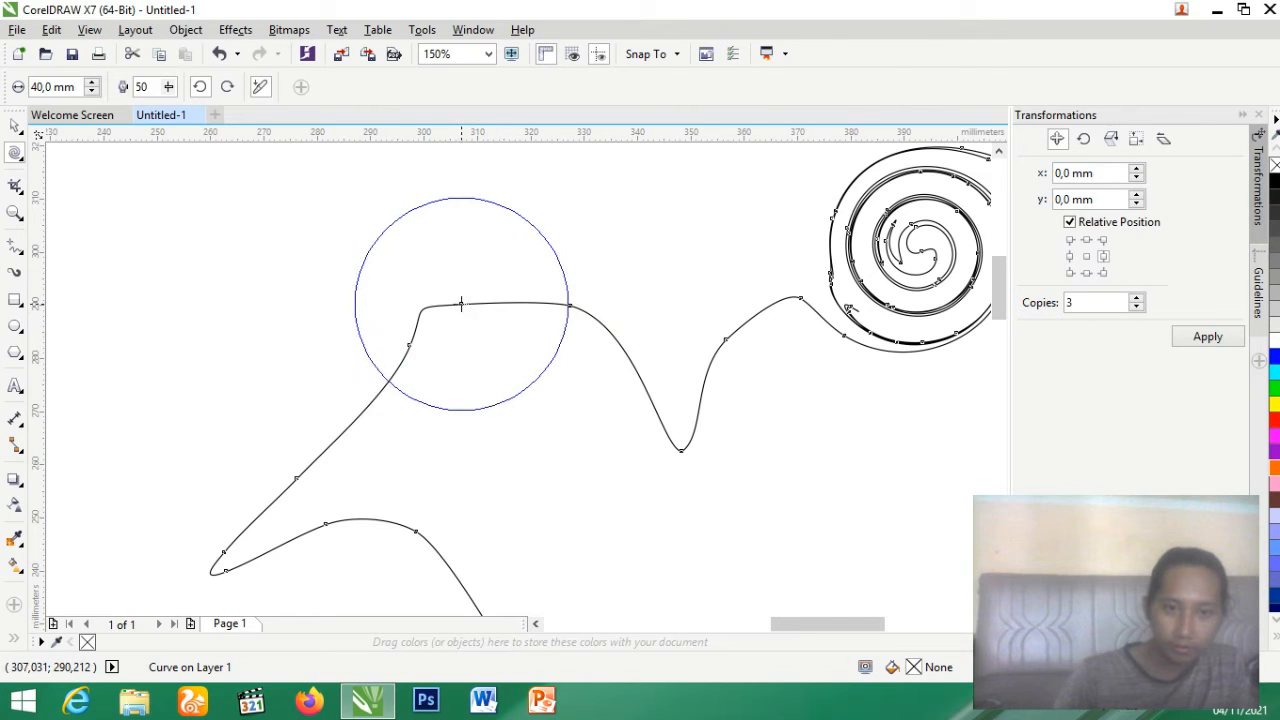
mouse_move(399, 261)
mouse_down()
mouse_move(384, 214)
mouse_move(394, 209)
mouse_move(329, 222)
mouse_move(333, 287)
mouse_move(223, 298)
mouse_move(225, 342)
mouse_move(142, 406)
mouse_move(277, 330)
mouse_move(254, 433)
mouse_move(180, 290)
mouse_move(113, 425)
mouse_move(303, 421)
mouse_move(150, 468)
mouse_move(362, 327)
mouse_move(446, 481)
mouse_move(513, 410)
mouse_move(846, 463)
mouse_move(643, 462)
mouse_move(707, 519)
mouse_move(670, 418)
mouse_move(537, 641)
mouse_move(485, 527)
mouse_move(557, 266)
mouse_move(578, 387)
mouse_move(188, 463)
mouse_move(295, 277)
mouse_move(297, 343)
mouse_move(836, 196)
mouse_move(505, 319)
mouse_move(423, 388)
mouse_move(533, 479)
mouse_move(628, 505)
mouse_move(637, 416)
mouse_move(959, 325)
mouse_move(845, 395)
mouse_move(994, 381)
mouse_move(564, 478)
mouse_move(794, 486)
mouse_move(943, 457)
mouse_move(686, 471)
mouse_move(680, 545)
mouse_up()
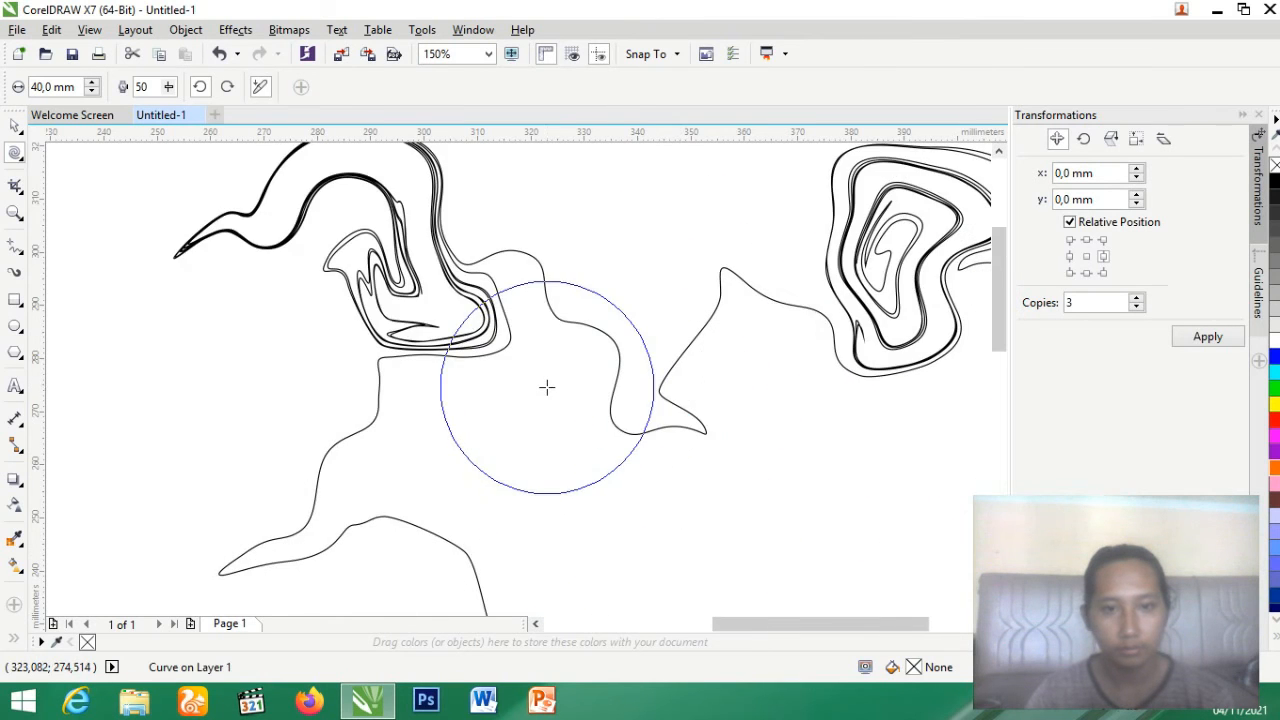
scroll(543, 386, down, 2)
scroll(829, 334, up, 4)
scroll(700, 306, down, 8)
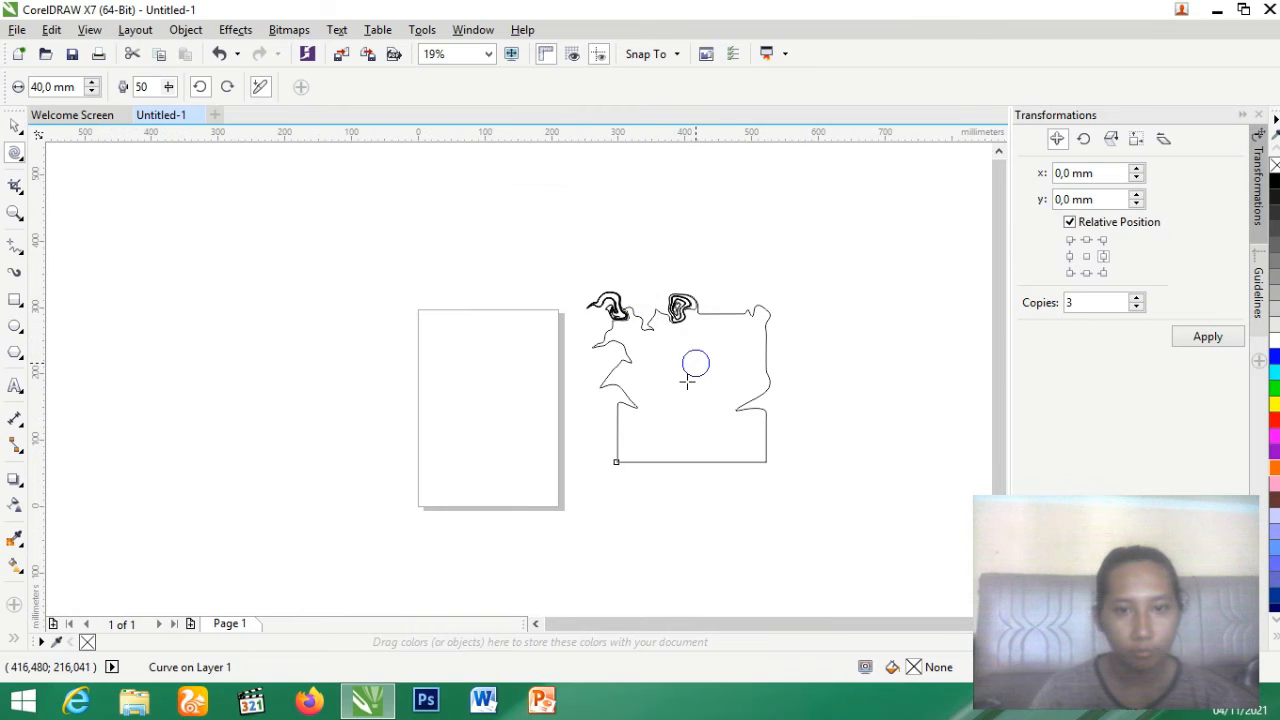
Twirl the lower-left corner and the straight part of the left edge above it into dense swirls, letting the program finish processing
scroll(610, 480, up, 4)
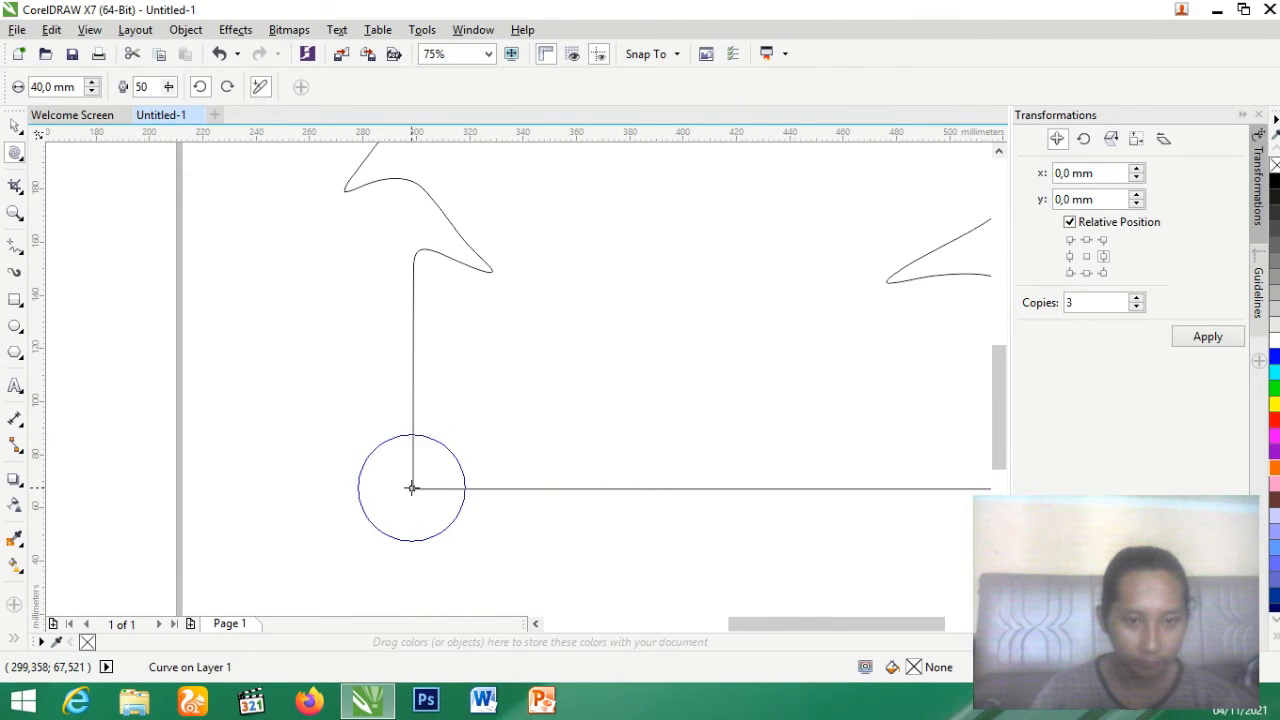
click(407, 488)
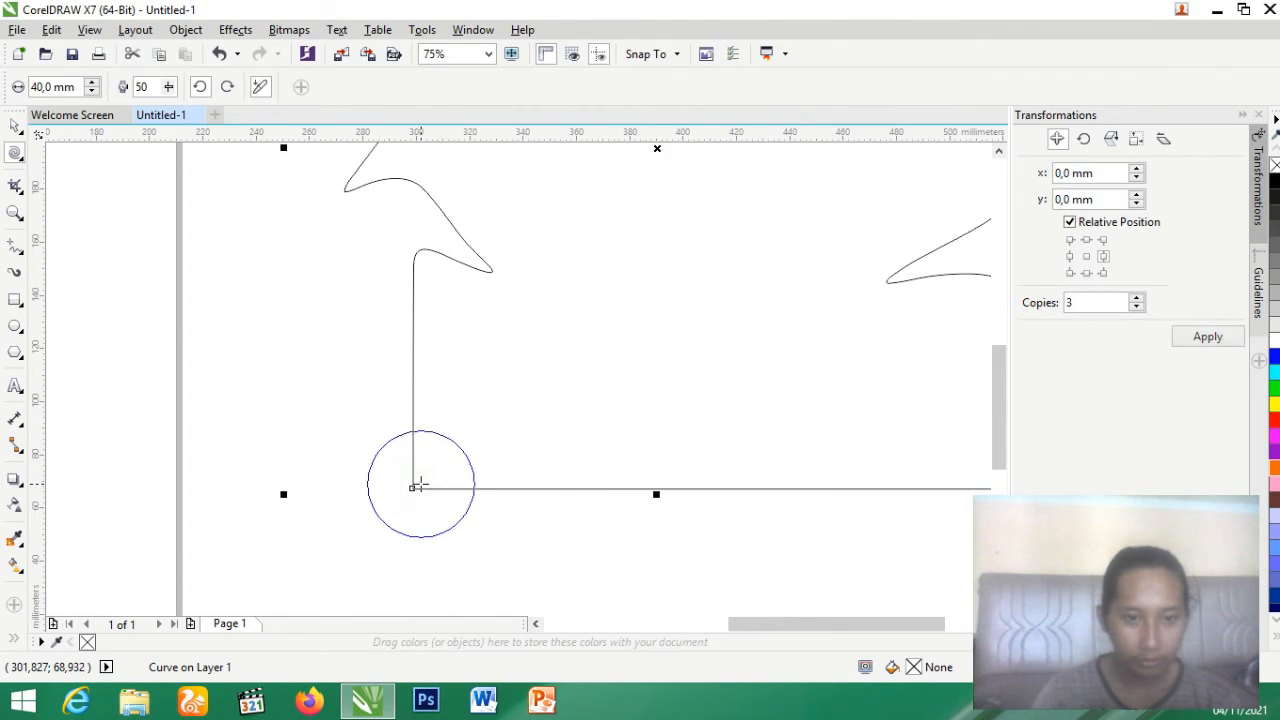
mouse_move(412, 488)
mouse_down()
mouse_move(443, 474)
mouse_move(511, 357)
mouse_move(400, 420)
mouse_move(422, 478)
mouse_move(416, 466)
mouse_move(427, 467)
mouse_move(402, 457)
mouse_move(447, 462)
mouse_move(518, 415)
mouse_move(490, 434)
mouse_move(397, 445)
mouse_move(412, 438)
mouse_move(385, 380)
mouse_move(407, 322)
mouse_up()
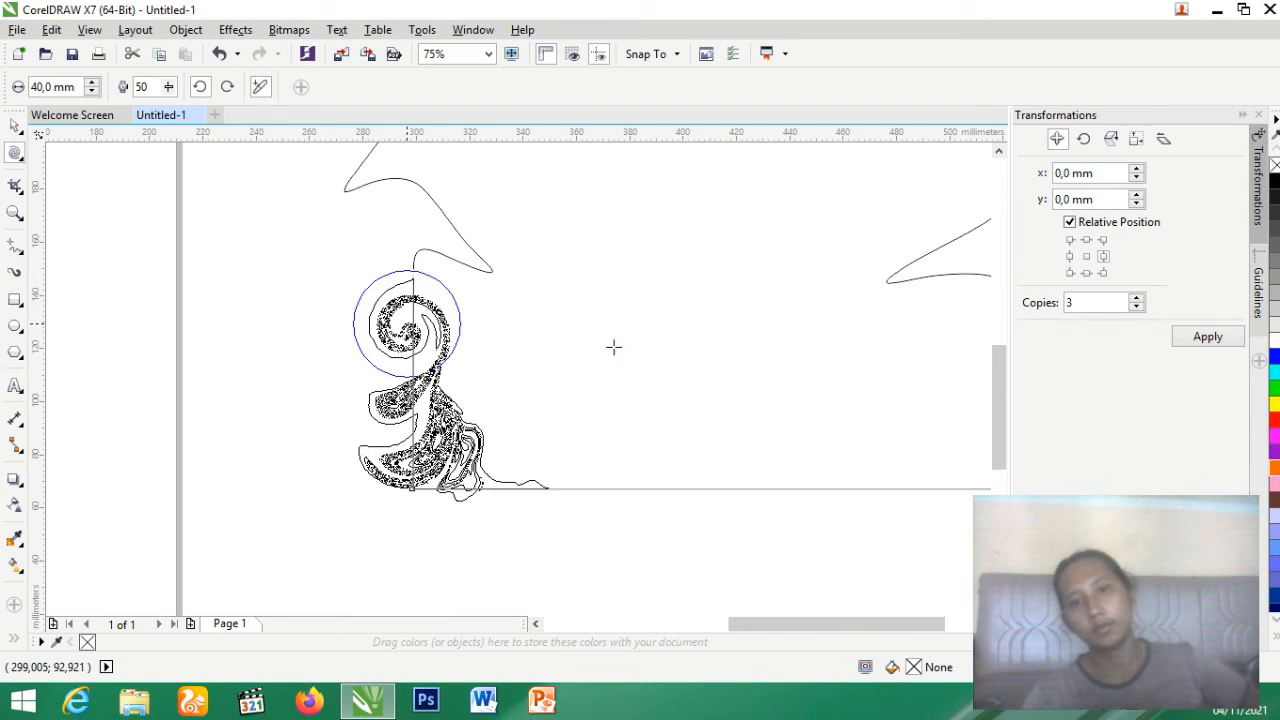
drag(407, 322, 409, 330)
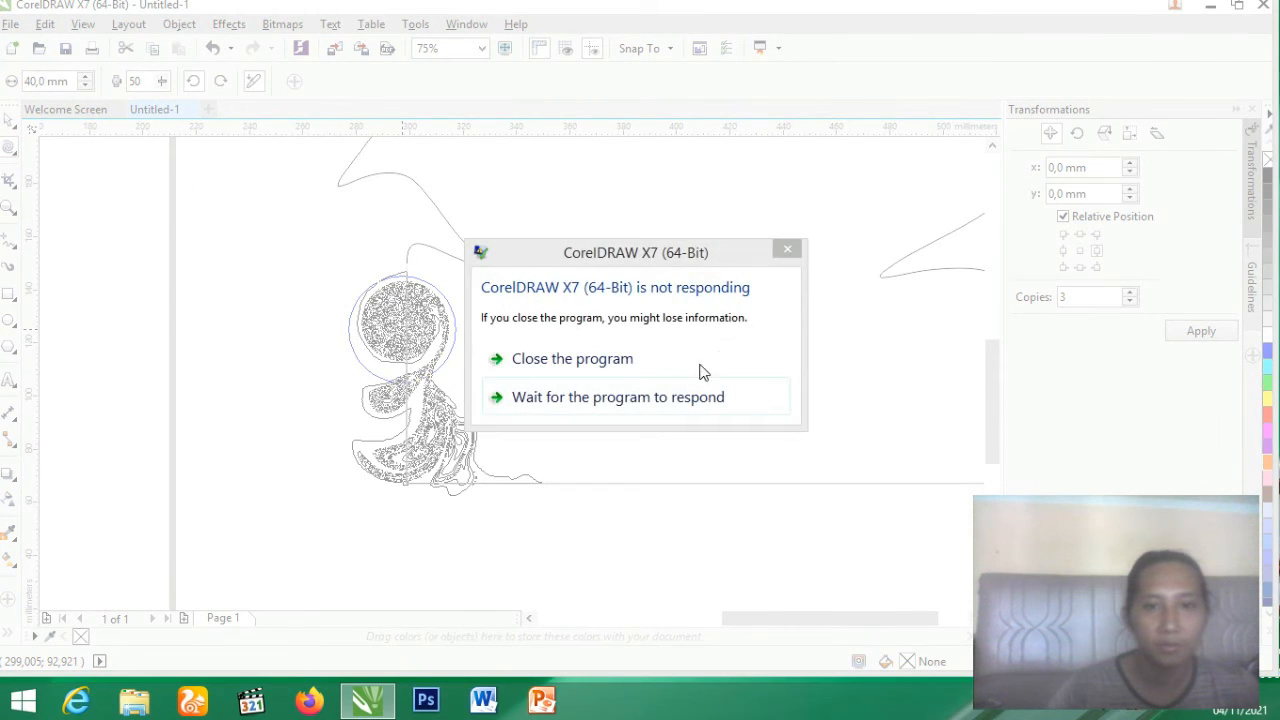
click(605, 396)
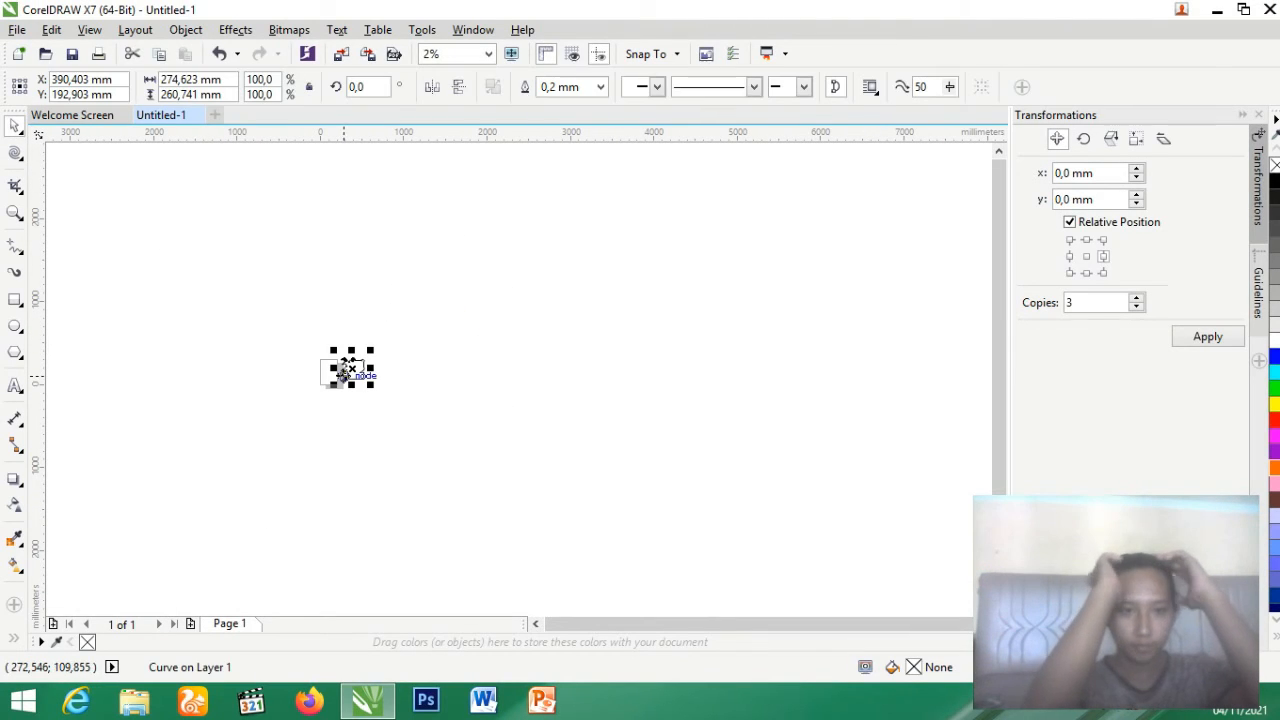
Delete the distorted curve and draw a new square about 233 mm wide beside the page's right edge
scroll(355, 378, up, 3)
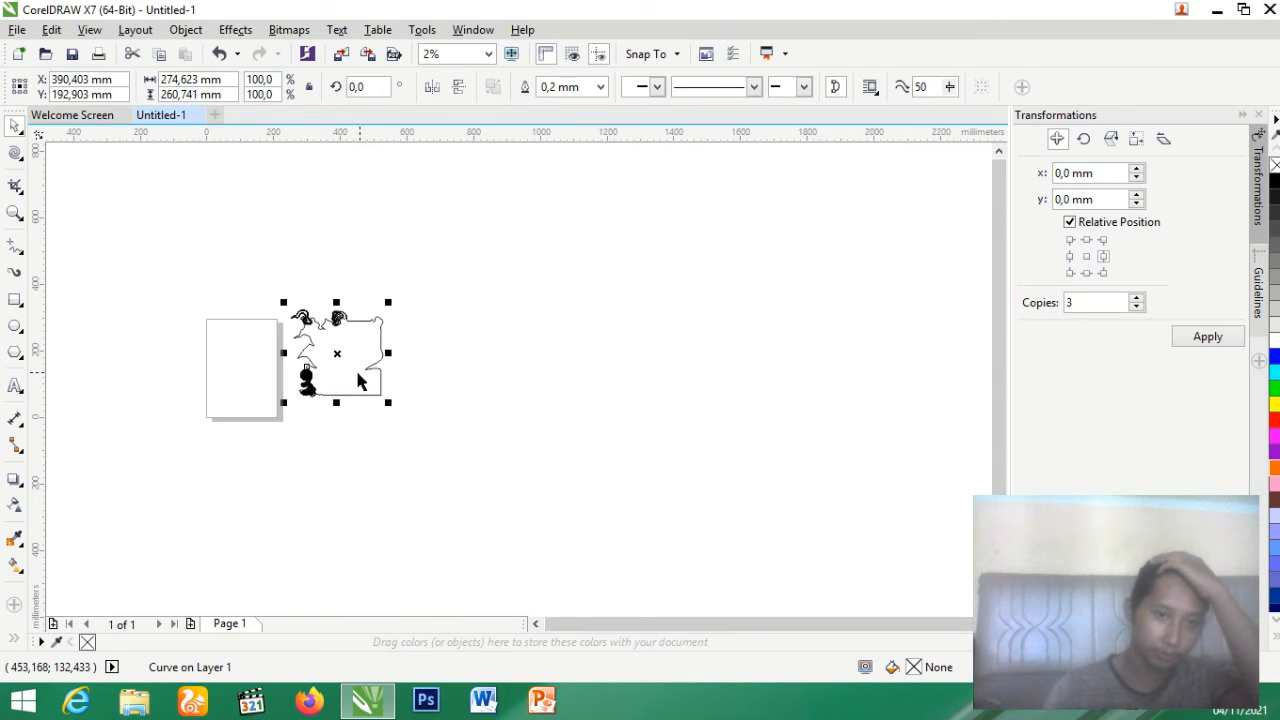
scroll(306, 369, up, 5)
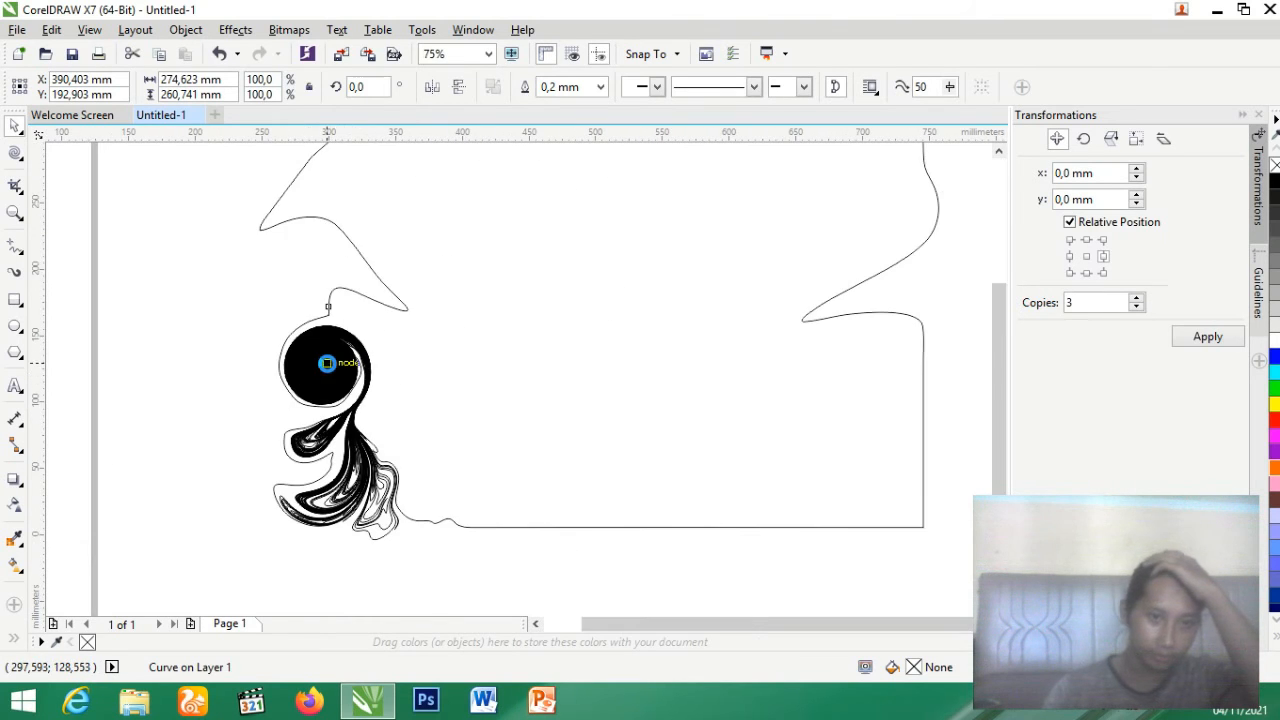
scroll(330, 366, down, 3)
key(Delete)
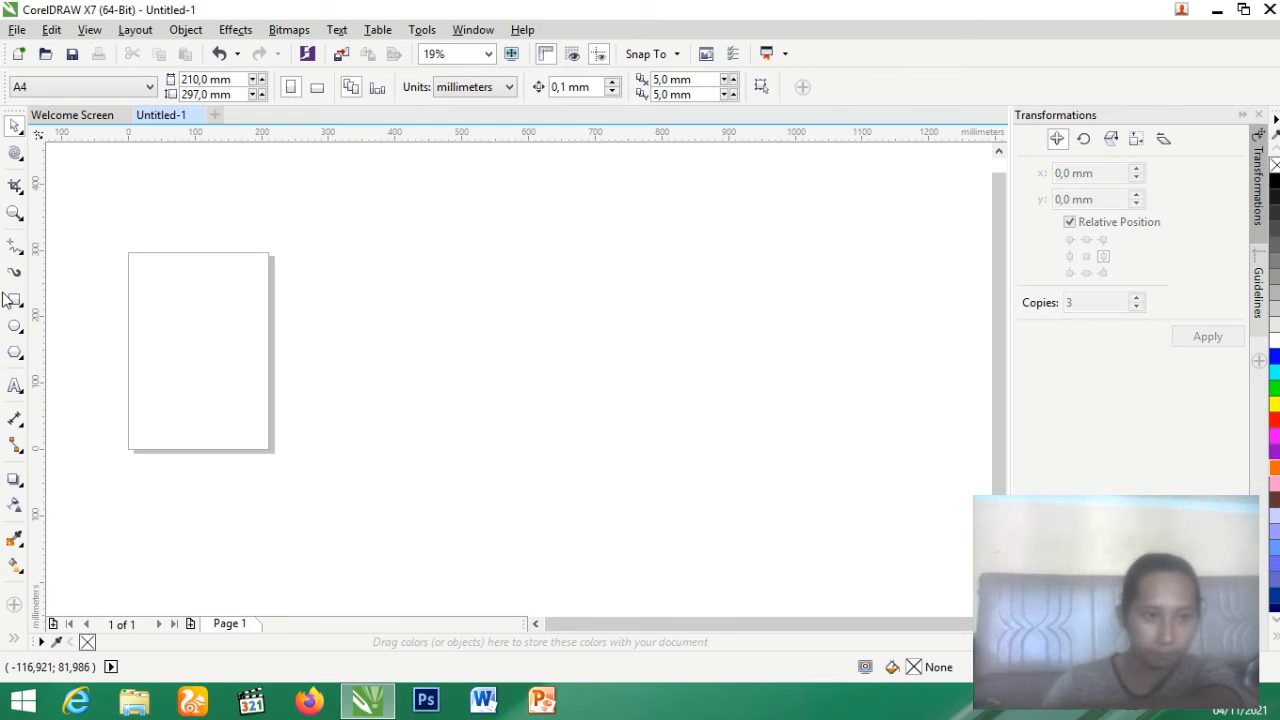
drag(329, 281, 485, 436)
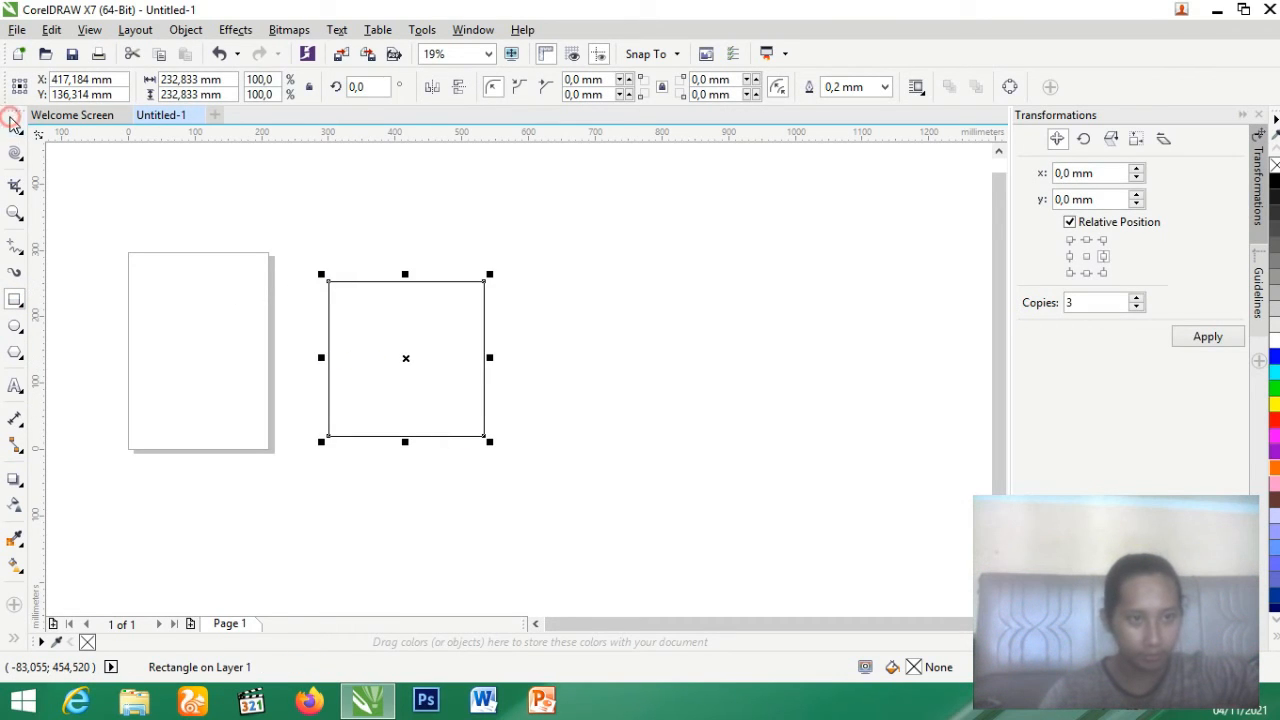
Use the Attract tool to bend the square's upper-left corner and the adjoining part of its left edge slightly
click(20, 160)
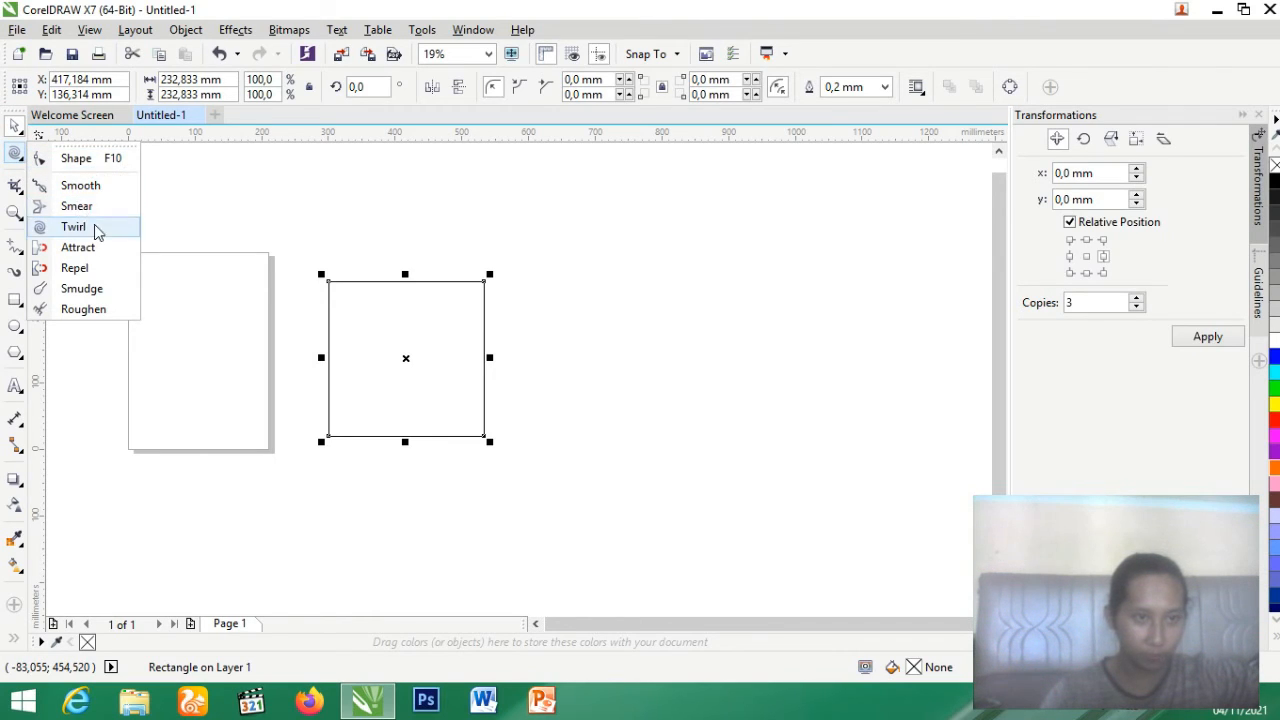
click(78, 248)
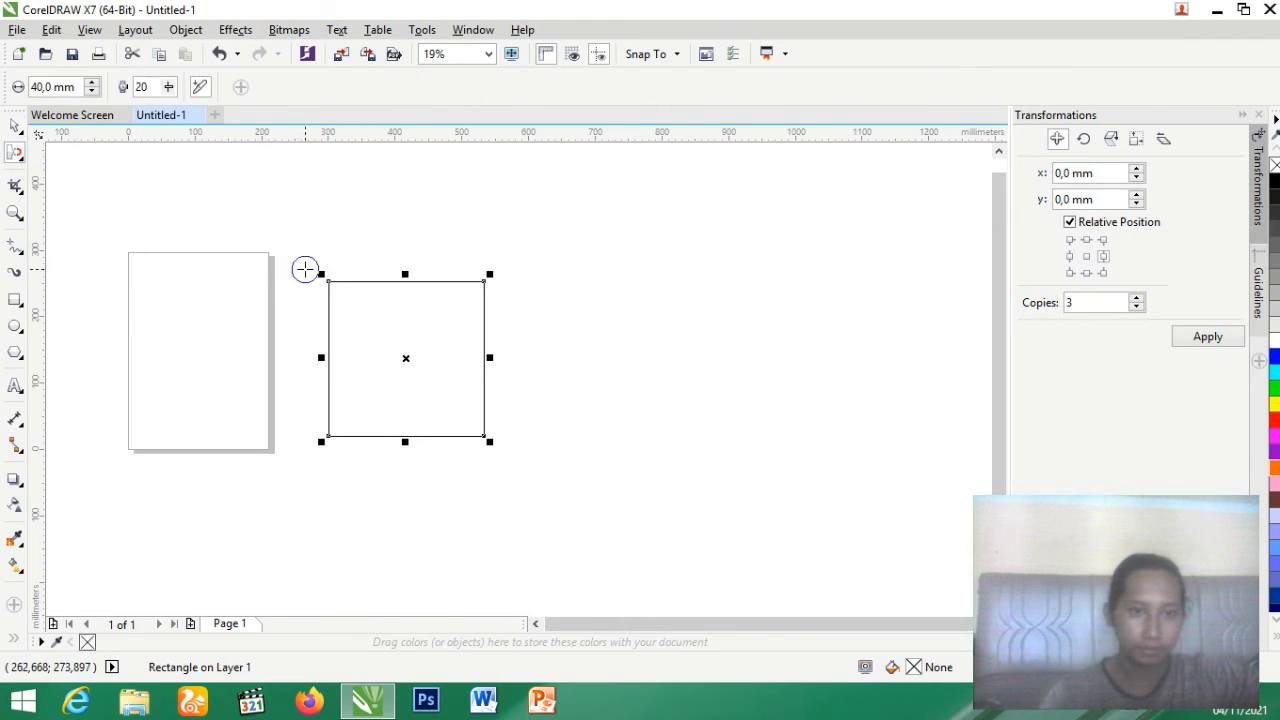
click(328, 284)
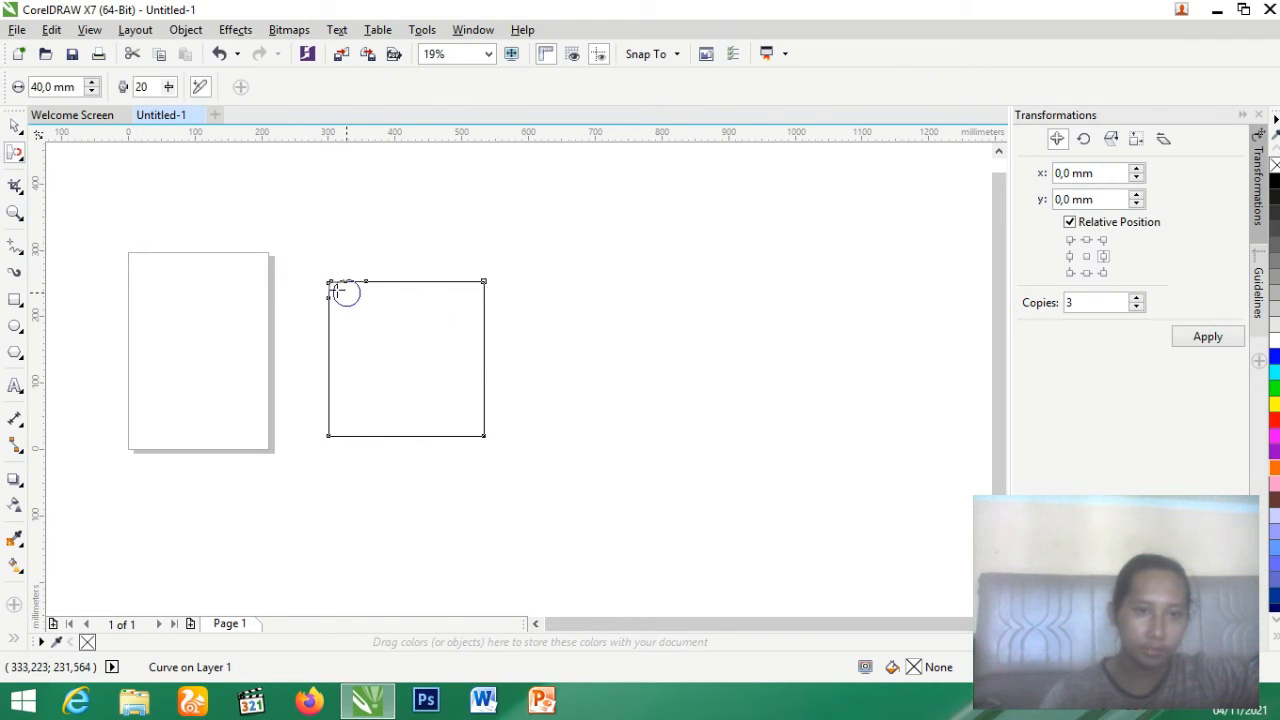
scroll(330, 287, up, 3)
mouse_move(351, 294)
mouse_down()
mouse_move(380, 329)
mouse_move(354, 318)
mouse_move(457, 389)
mouse_up()
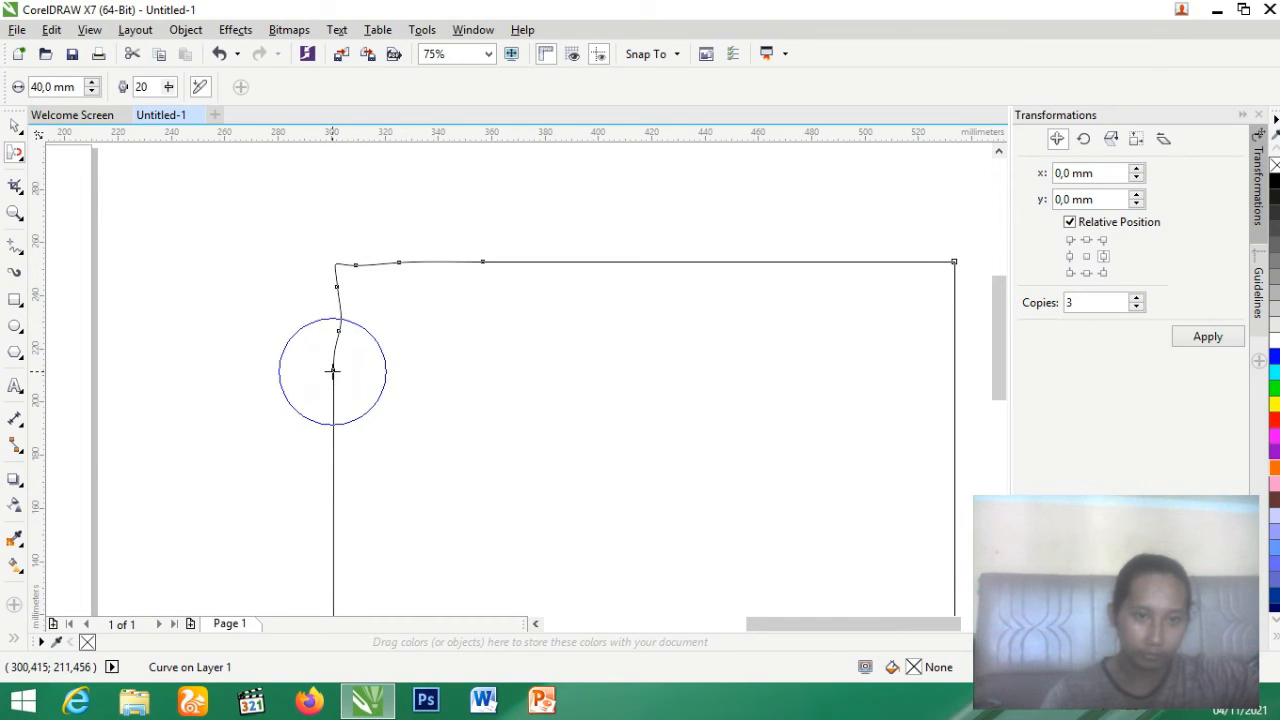
drag(333, 371, 128, 420)
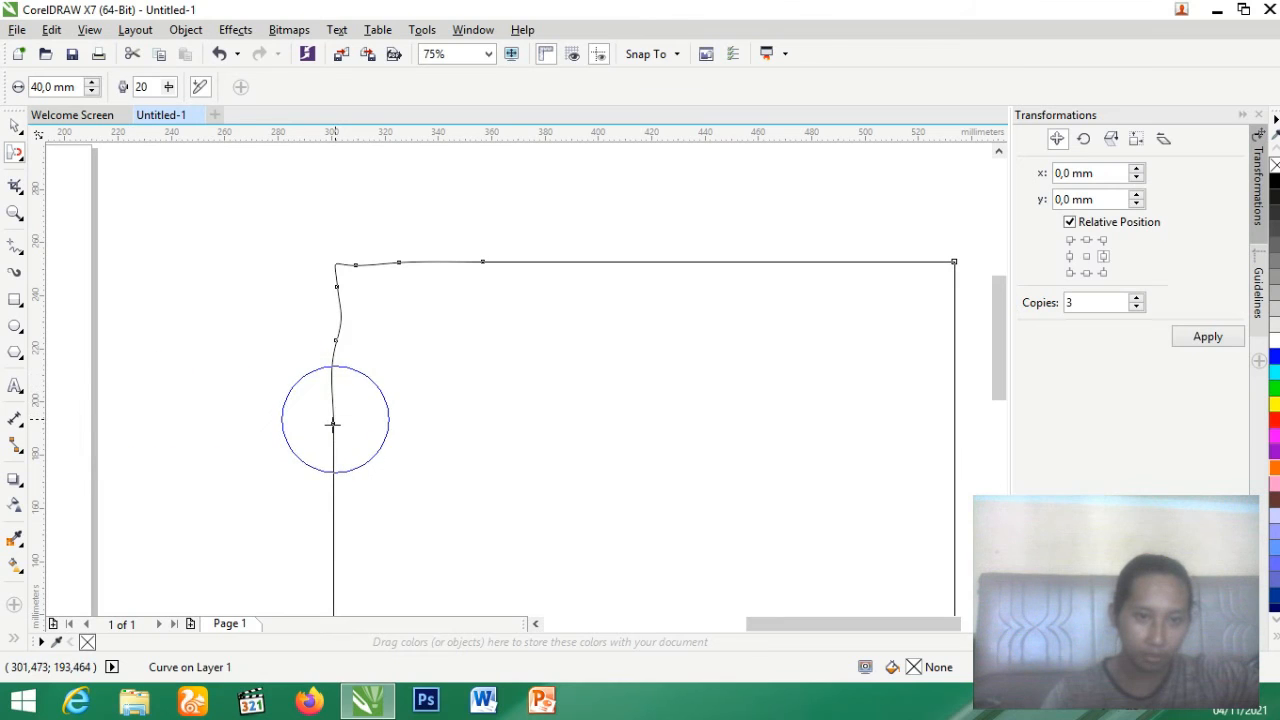
Attract the middle of the square's left edge at several points to form gentle waves
scroll(309, 300, down, 3)
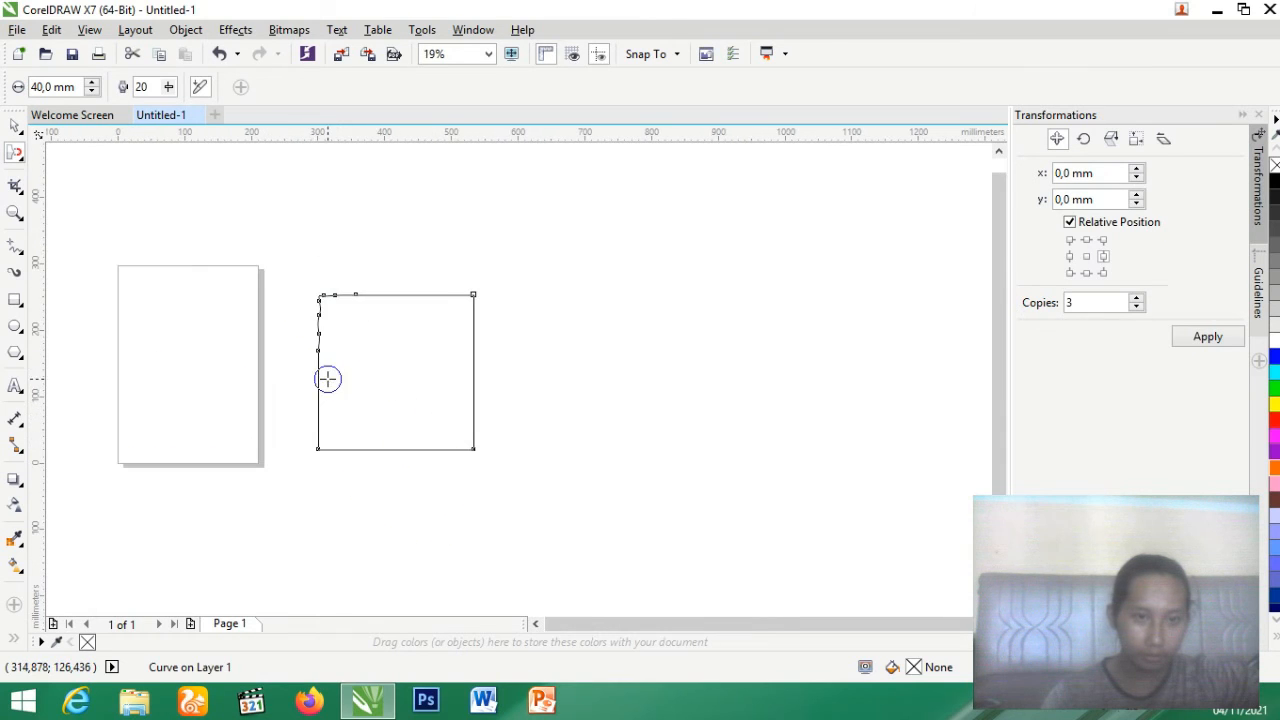
scroll(328, 379, up, 3)
scroll(283, 366, down, 3)
scroll(283, 349, up, 2)
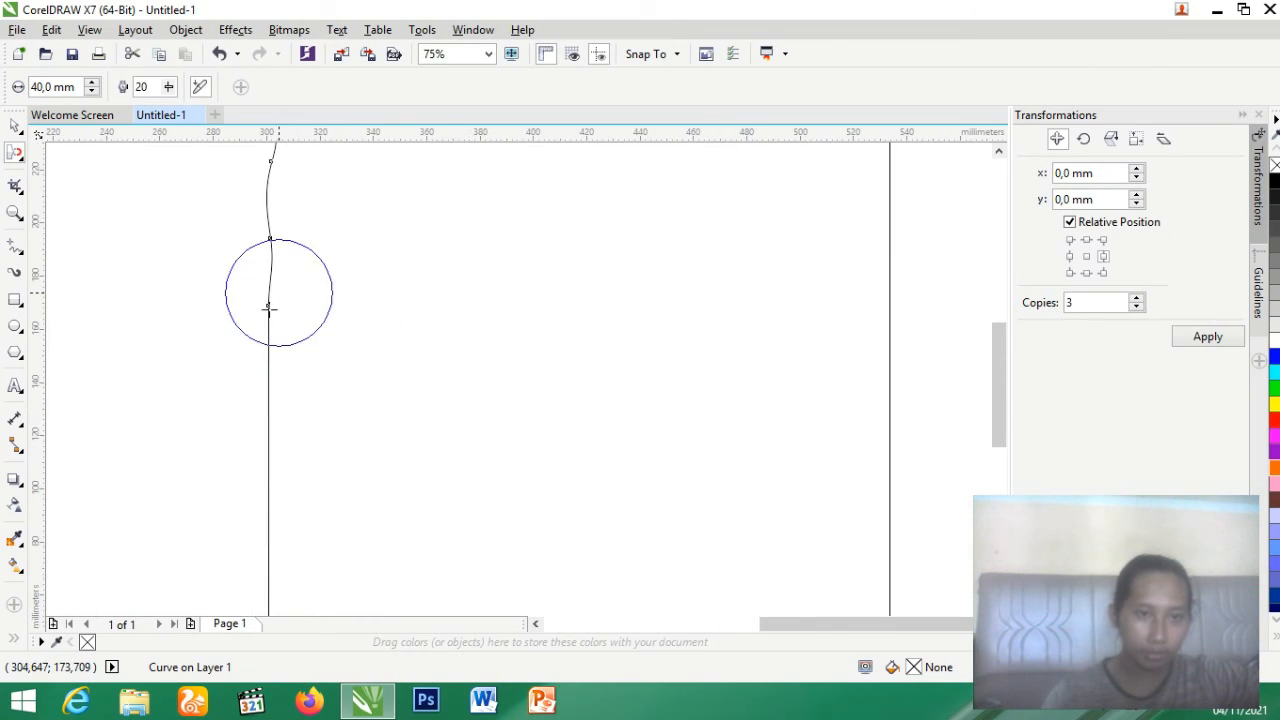
drag(268, 304, 350, 393)
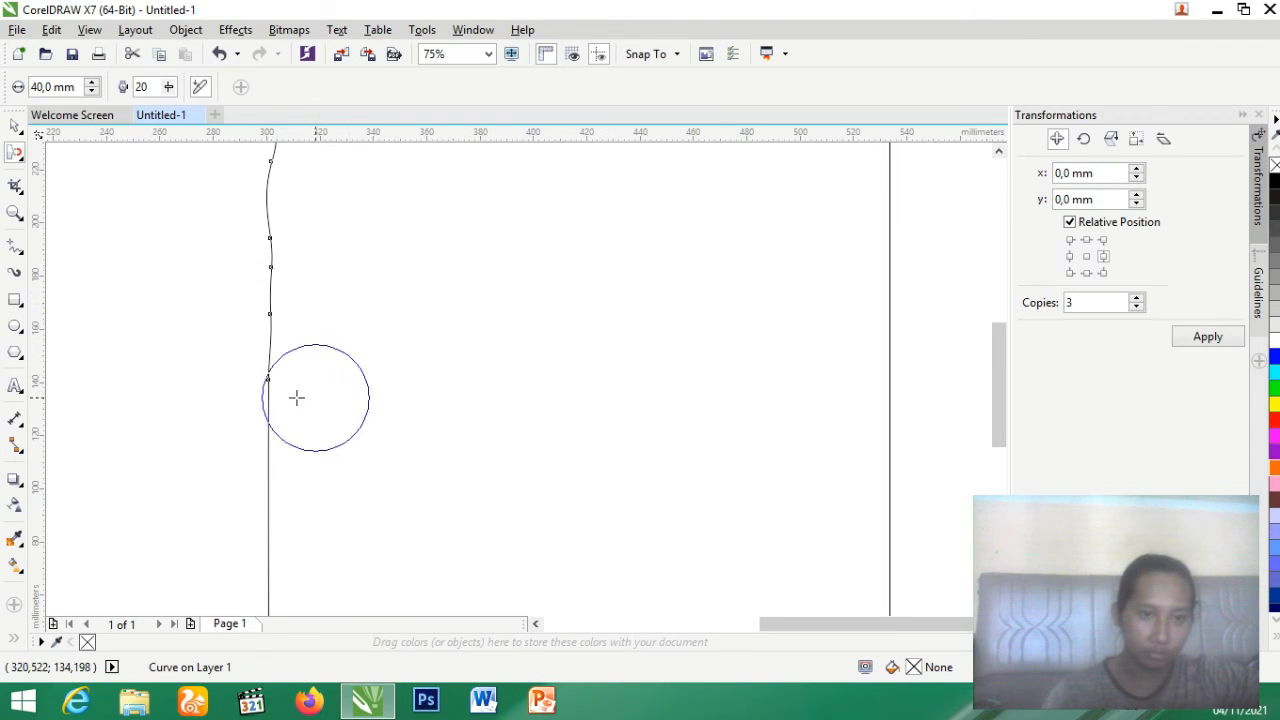
mouse_move(269, 380)
mouse_down()
mouse_move(216, 362)
mouse_move(176, 416)
mouse_move(89, 321)
mouse_up()
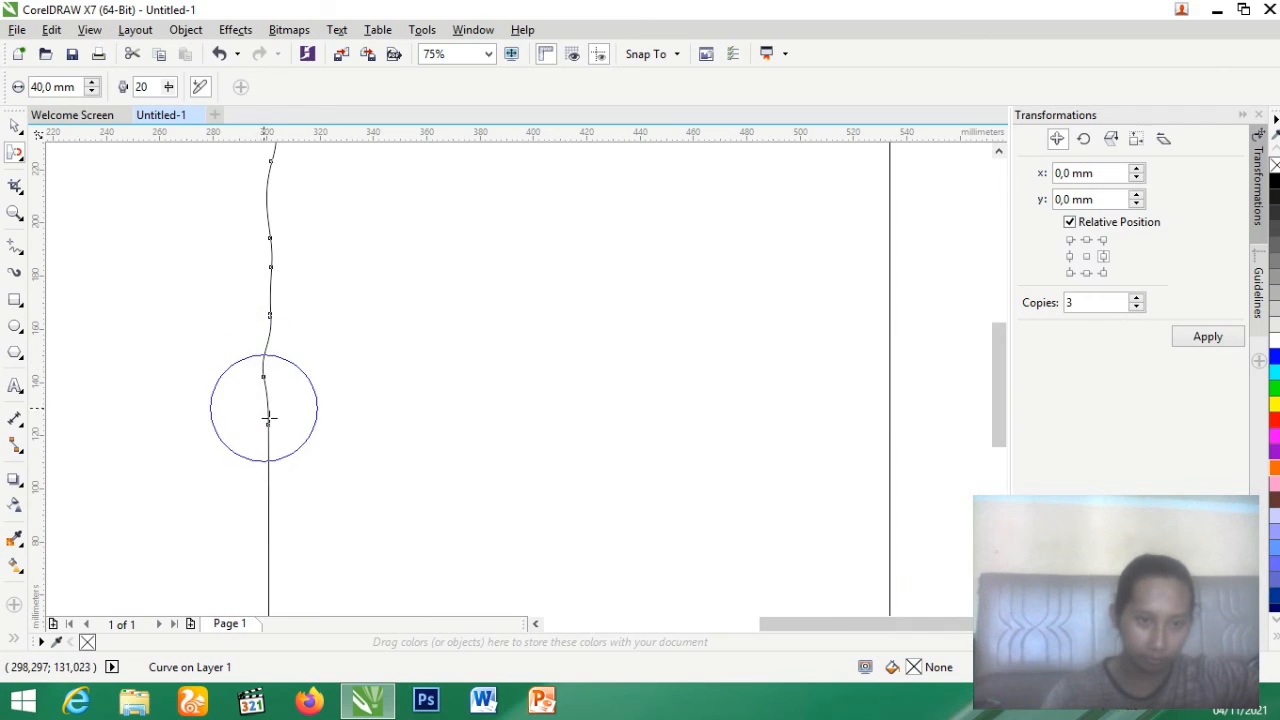
Attract the square's right edge into a pointed inward notch with a small outward point above it, extending the left edge's waves
drag(327, 417, 852, 453)
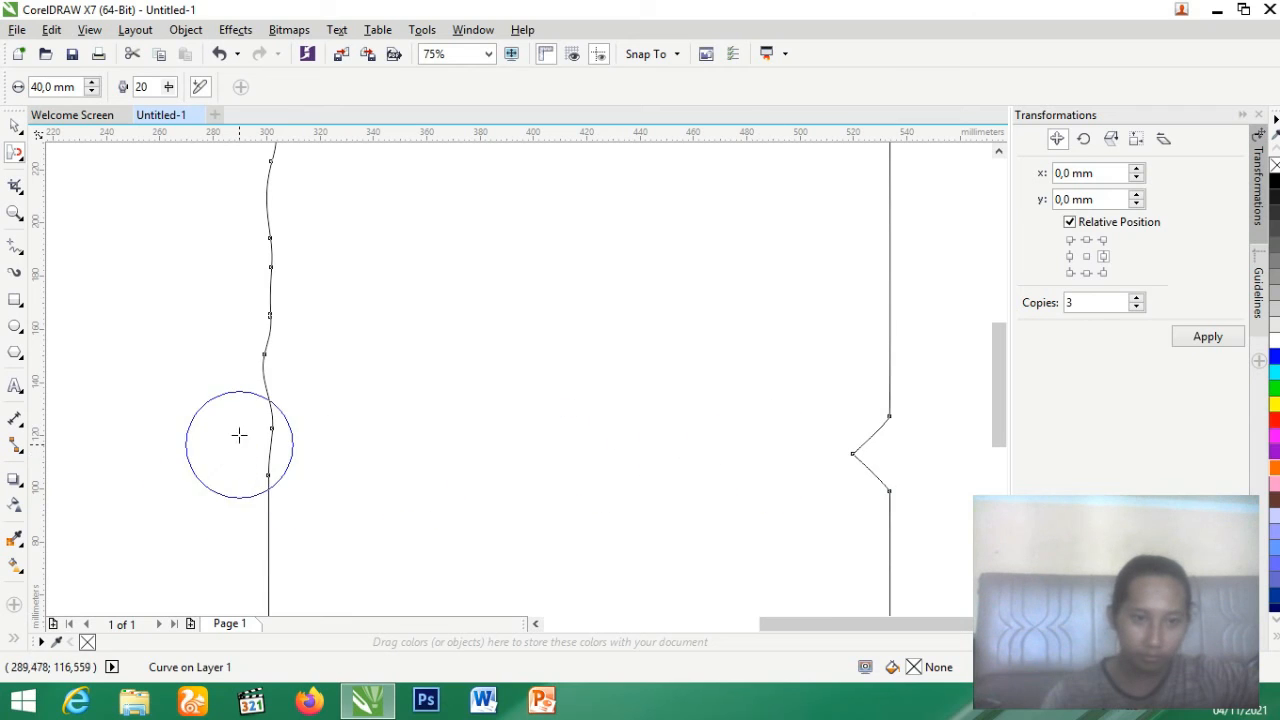
mouse_move(270, 427)
mouse_down()
mouse_move(440, 439)
mouse_move(584, 470)
mouse_move(226, 419)
mouse_move(434, 409)
mouse_move(961, 300)
mouse_up()
scroll(455, 347, down, 3)
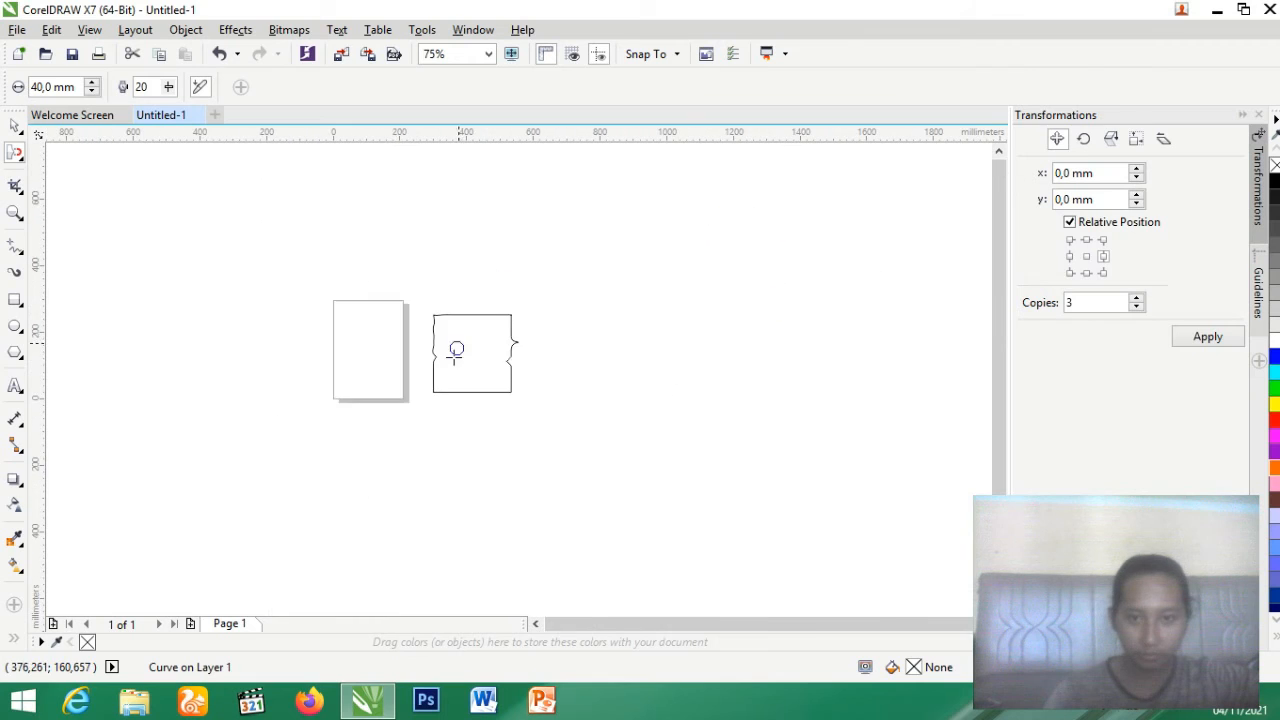
Use the Repel tool to push the upper-left part of the square's top edge into shallow waves
scroll(566, 354, up, 2)
scroll(536, 337, down, 1)
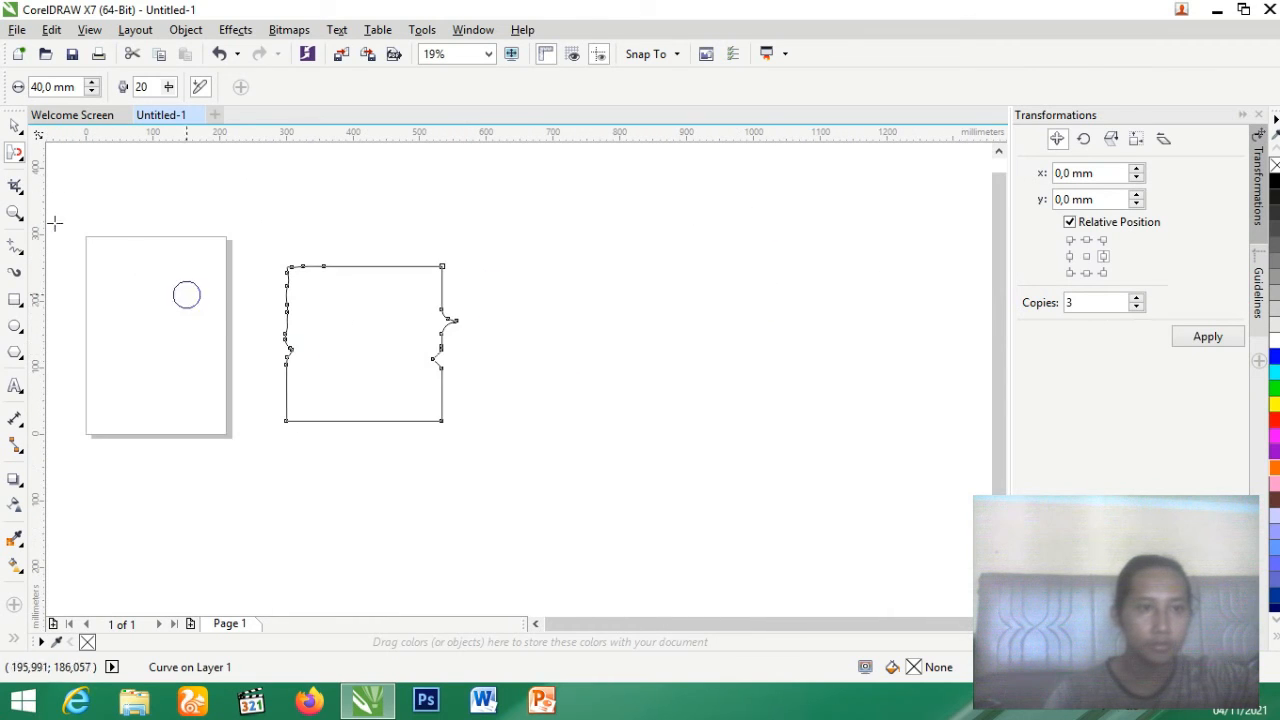
click(20, 160)
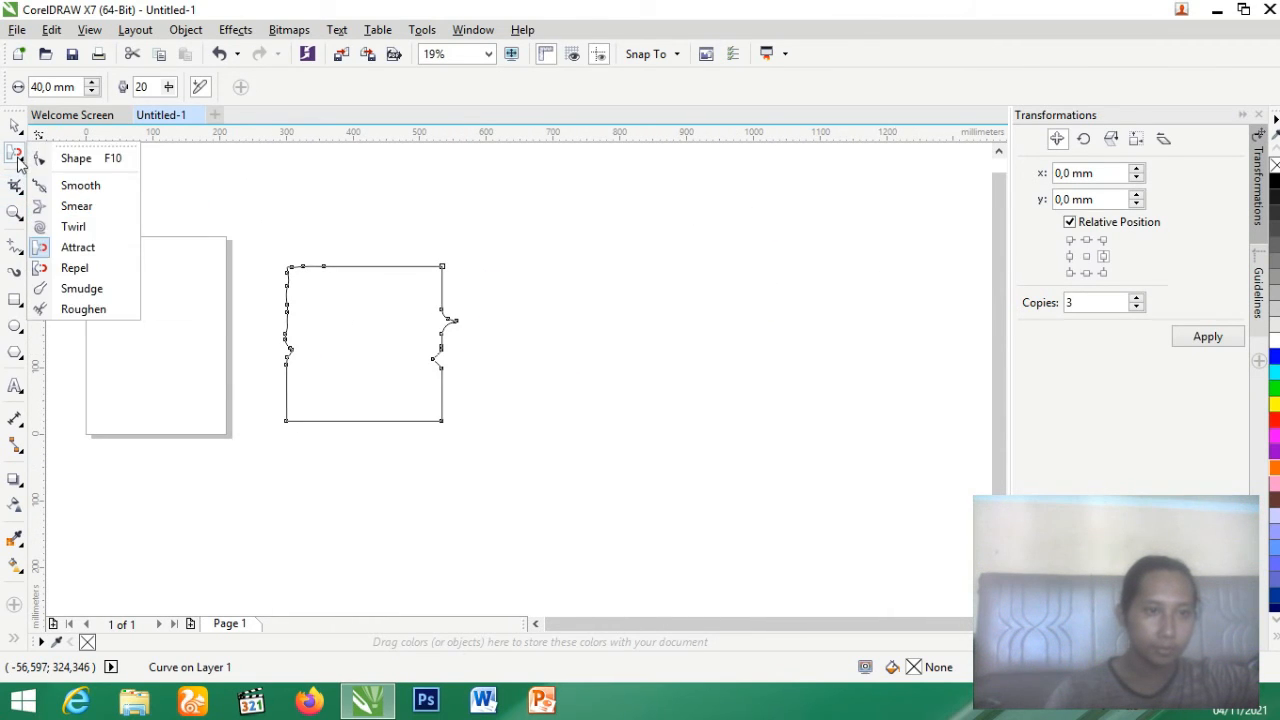
mouse_move(15, 186)
click(16, 155)
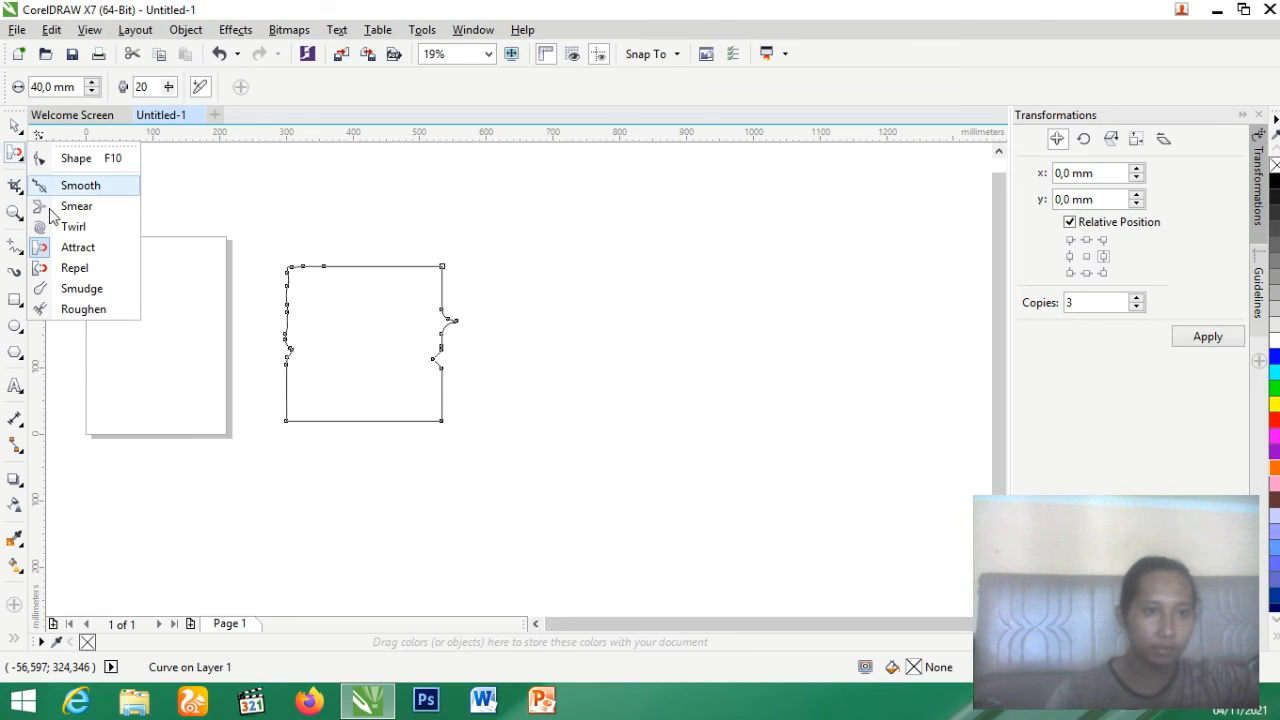
click(70, 268)
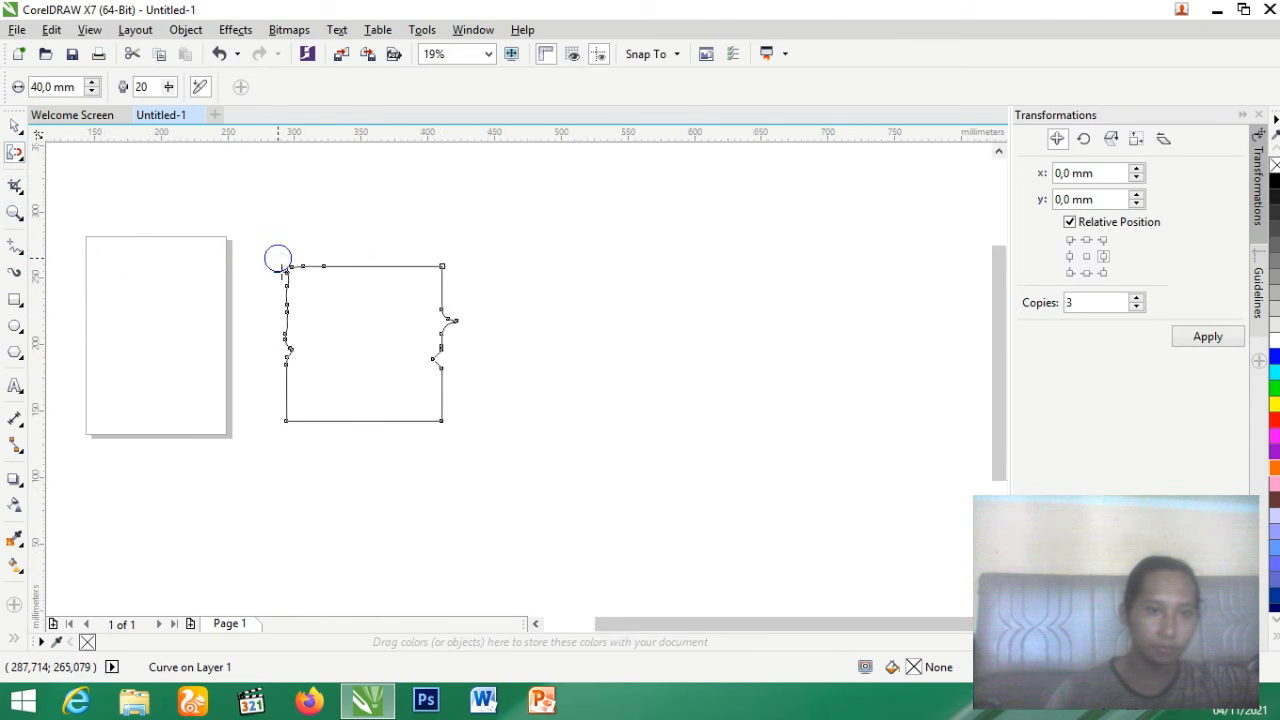
scroll(280, 262, up, 3)
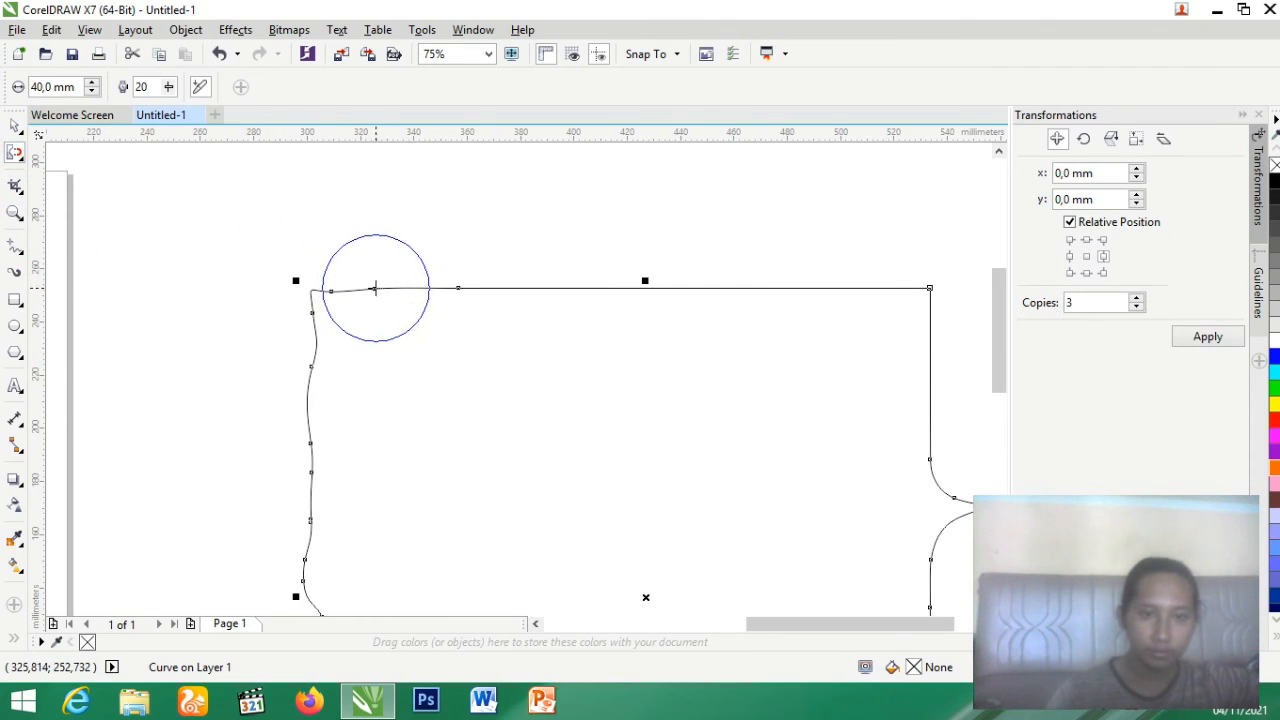
drag(372, 287, 386, 403)
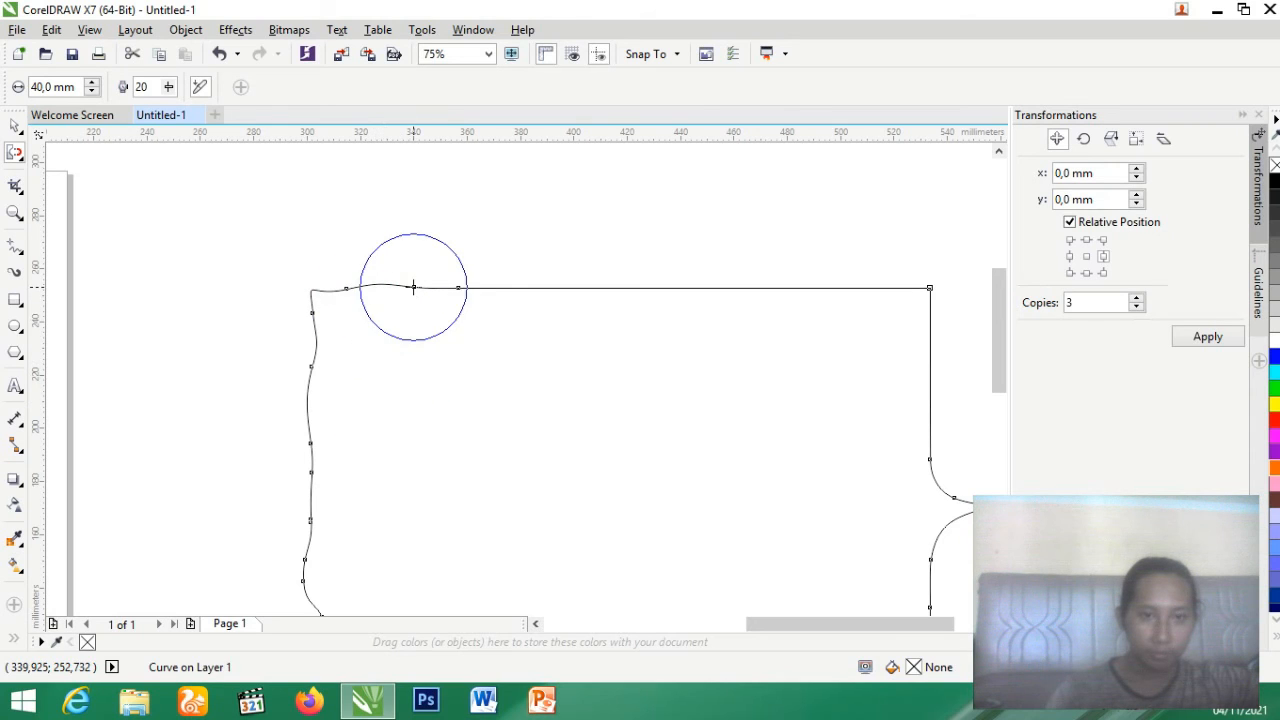
mouse_move(414, 288)
mouse_down()
mouse_move(429, 198)
mouse_move(455, 198)
mouse_up()
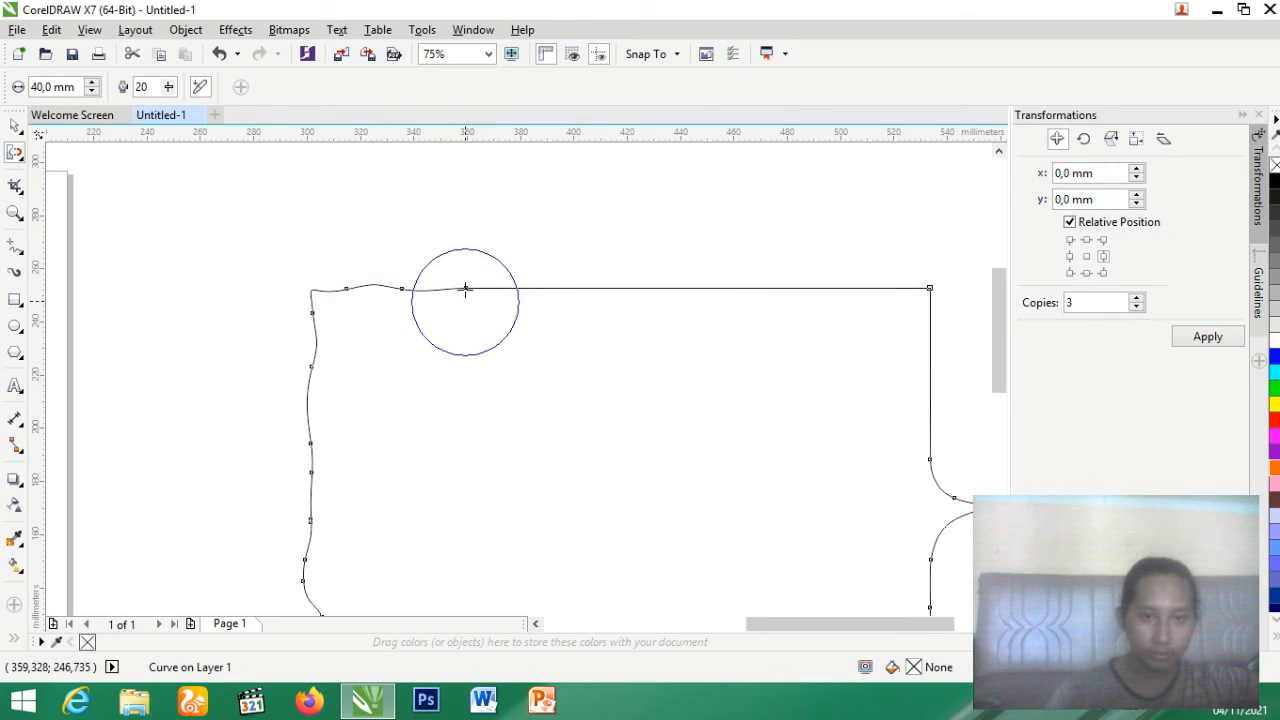
mouse_move(465, 287)
mouse_down()
mouse_move(381, 383)
mouse_move(258, 423)
mouse_move(120, 423)
mouse_up()
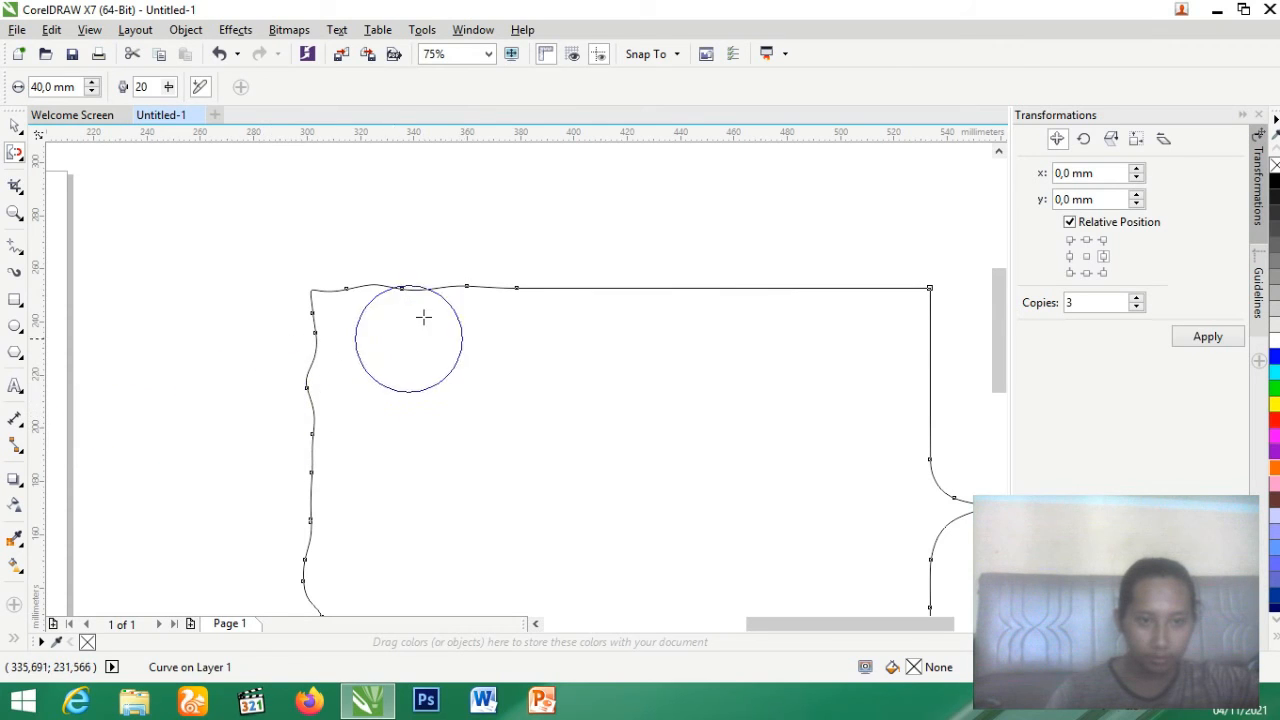
Repel the square's lower-right corner and the adjoining part of its bottom edge slightly
scroll(410, 330, down, 3)
scroll(460, 540, up, 3)
scroll(310, 420, down, 3)
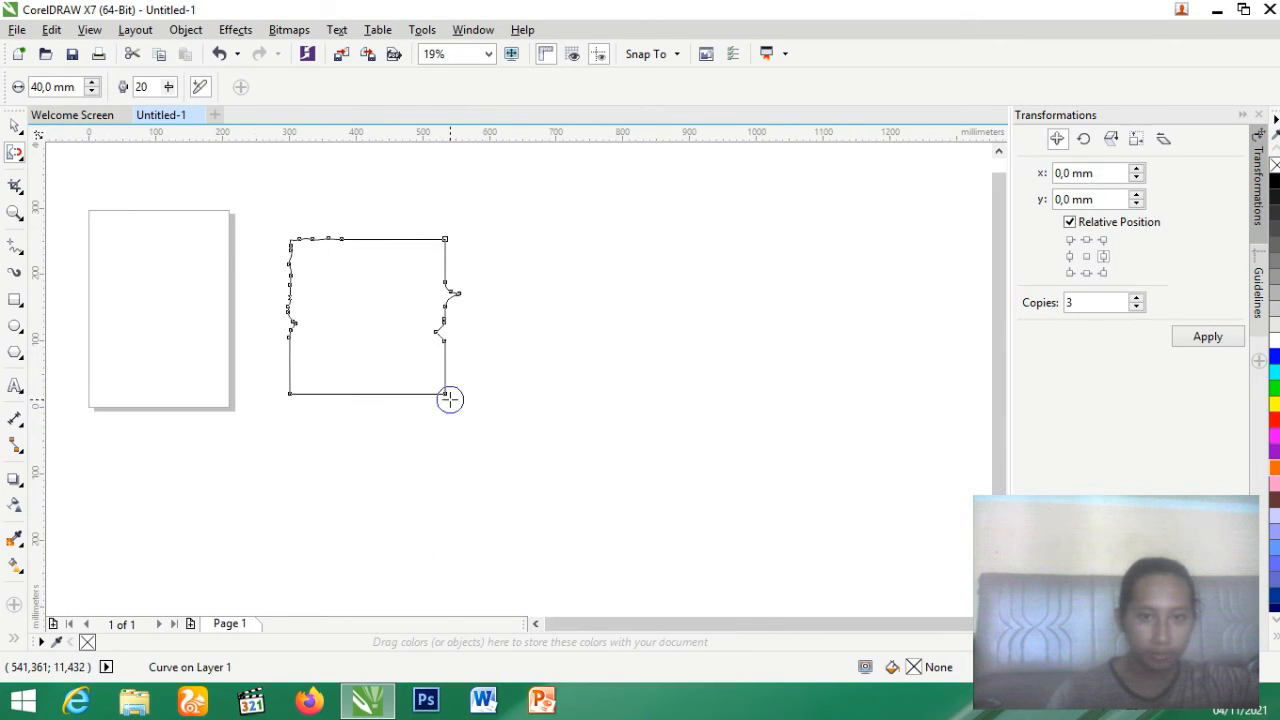
scroll(437, 383, up, 2)
drag(437, 405, 420, 391)
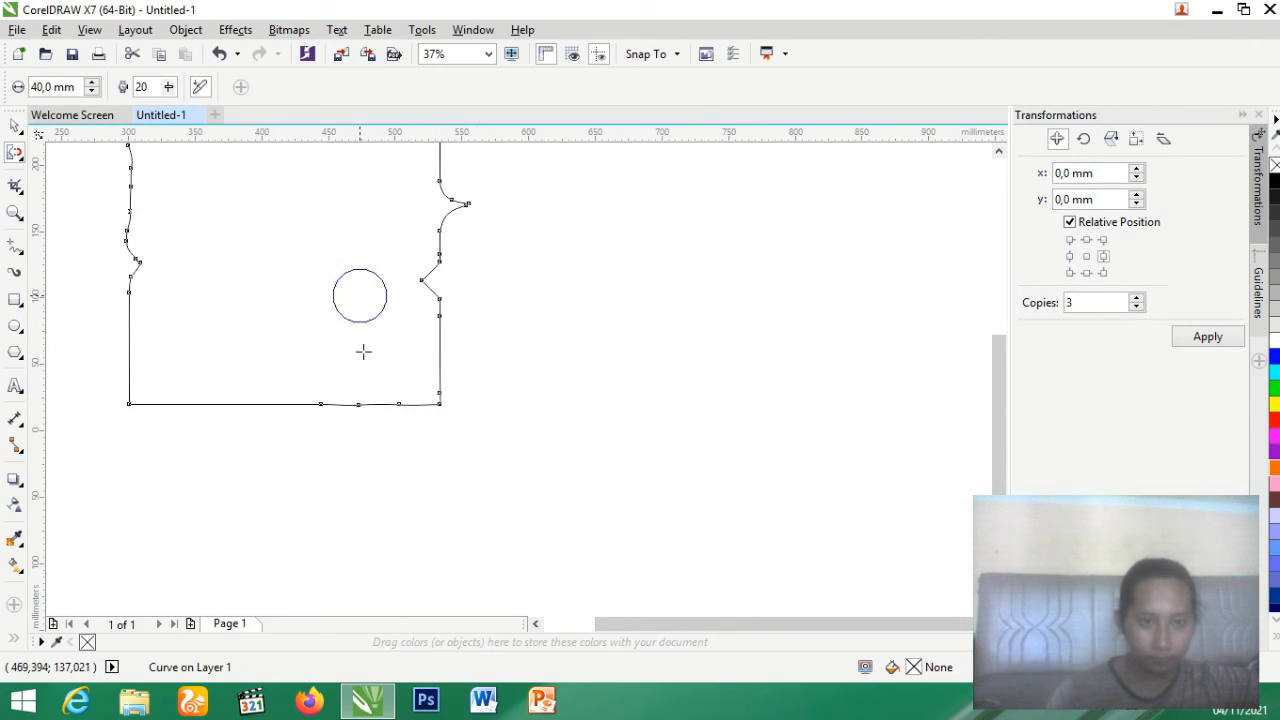
Repel two rounded outward bulges, about 30 mm and 22 mm deep, from the bottom edge and lightly ripple the top edge's middle
scroll(363, 351, down, 2)
scroll(360, 237, up, 2)
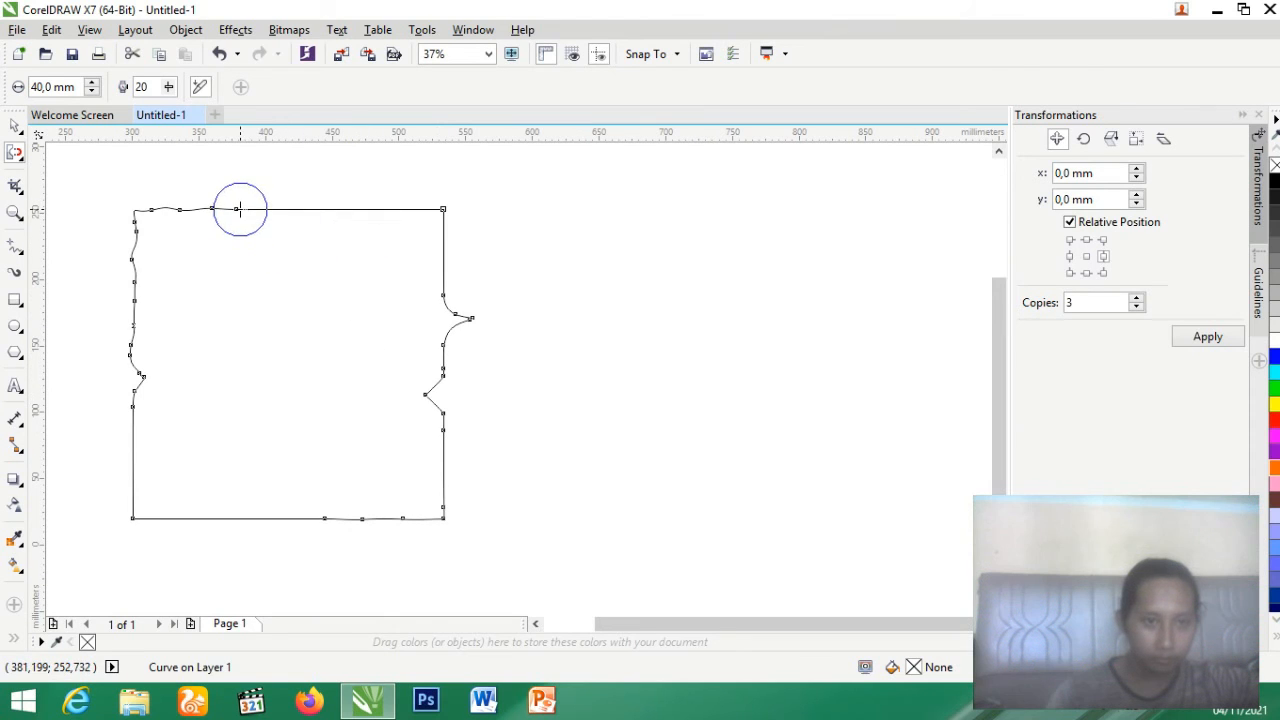
mouse_move(235, 209)
mouse_down()
mouse_move(232, 587)
mouse_move(230, 520)
mouse_move(233, 573)
mouse_move(234, 528)
mouse_up()
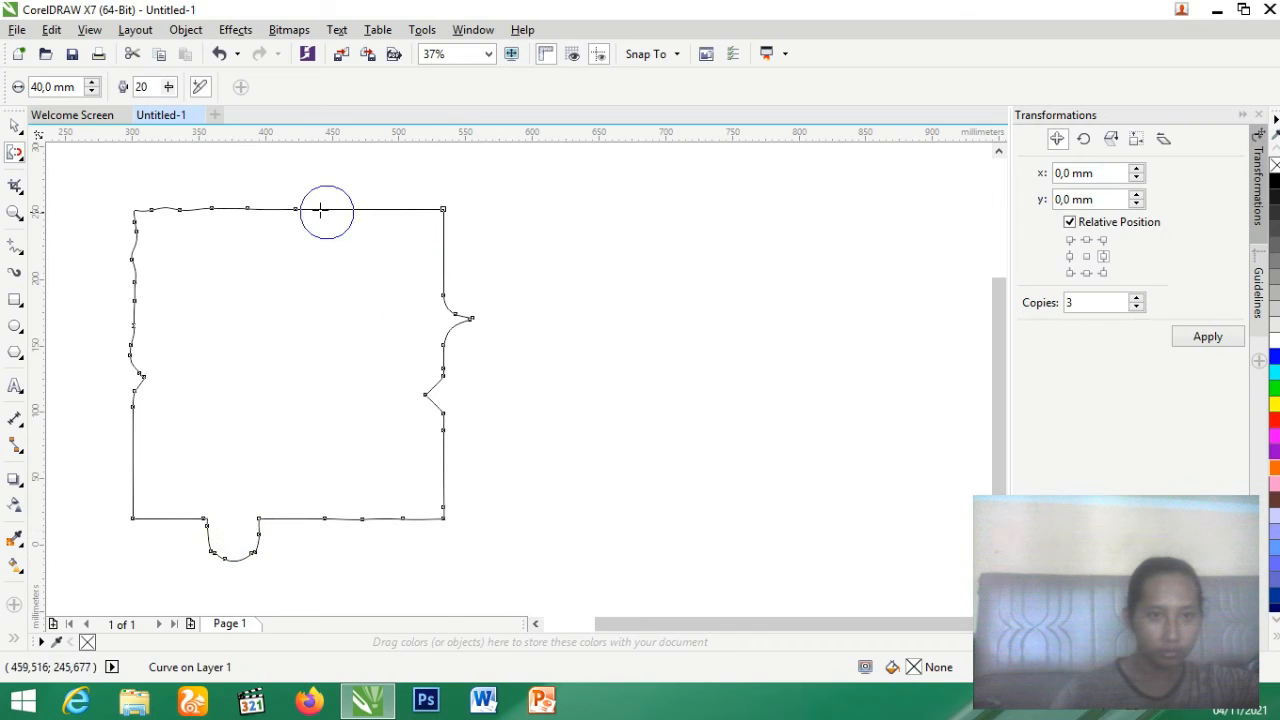
mouse_move(294, 207)
mouse_down()
mouse_move(291, 604)
mouse_move(296, 523)
mouse_up()
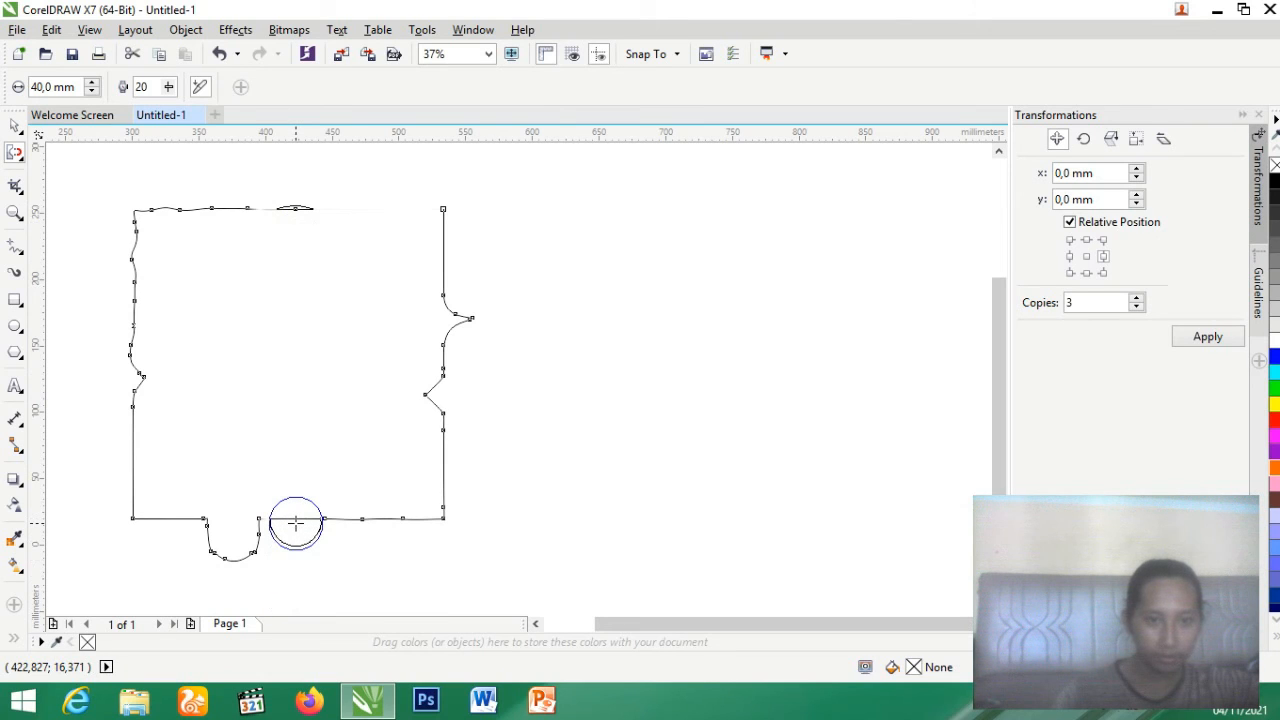
drag(295, 522, 298, 519)
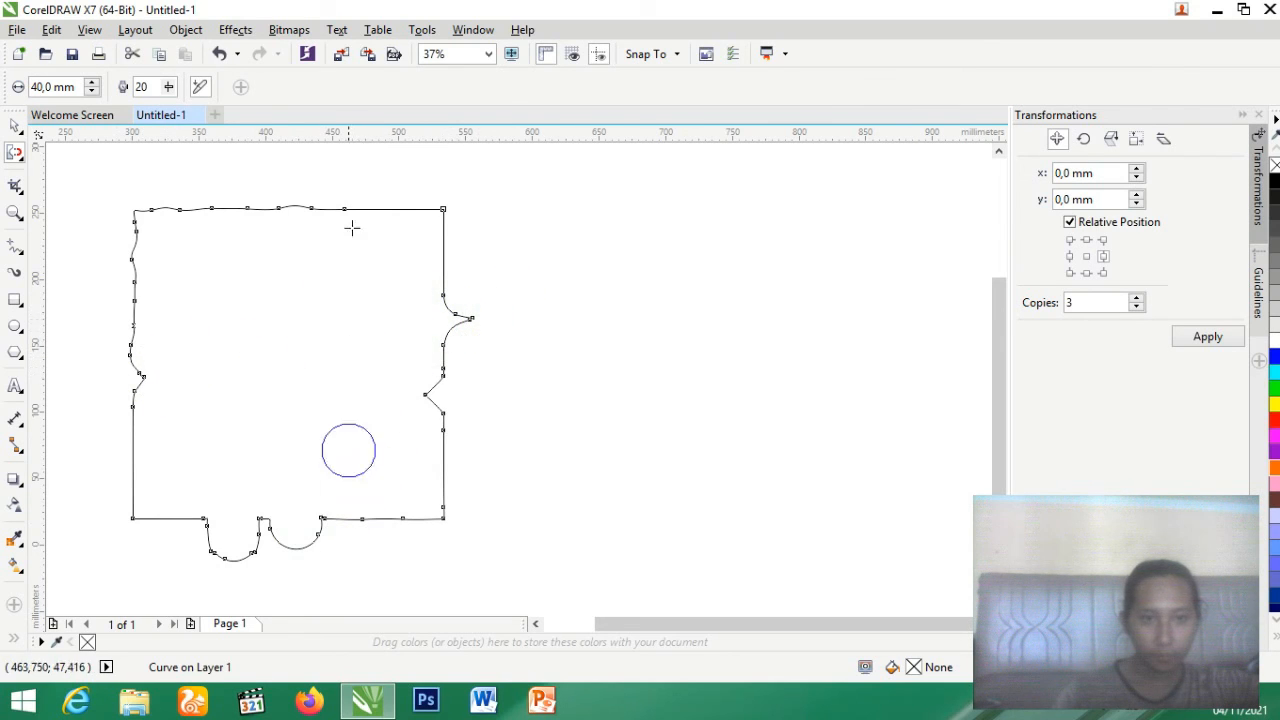
Repel the bottom edge inward into a shallow arch beside the two bulges, with a slight ripple in the top edge above it
click(23, 161)
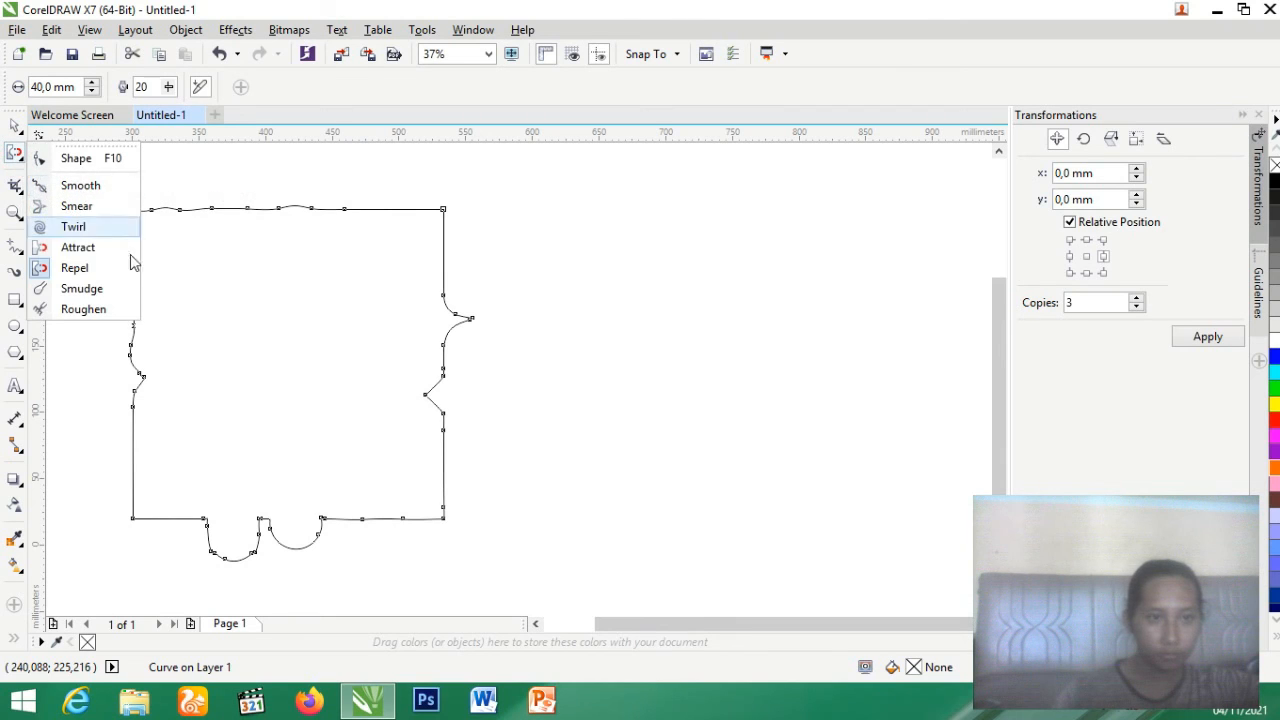
click(339, 209)
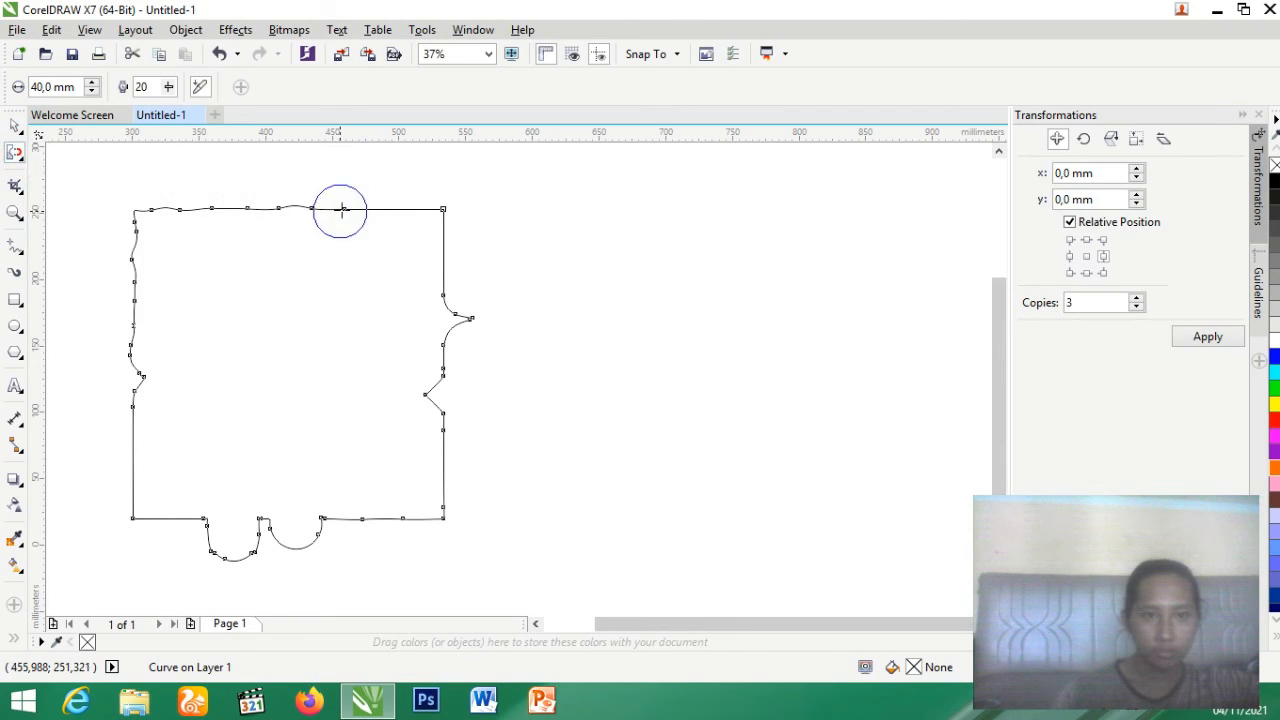
mouse_move(342, 210)
mouse_down()
mouse_move(368, 539)
mouse_move(368, 486)
mouse_up()
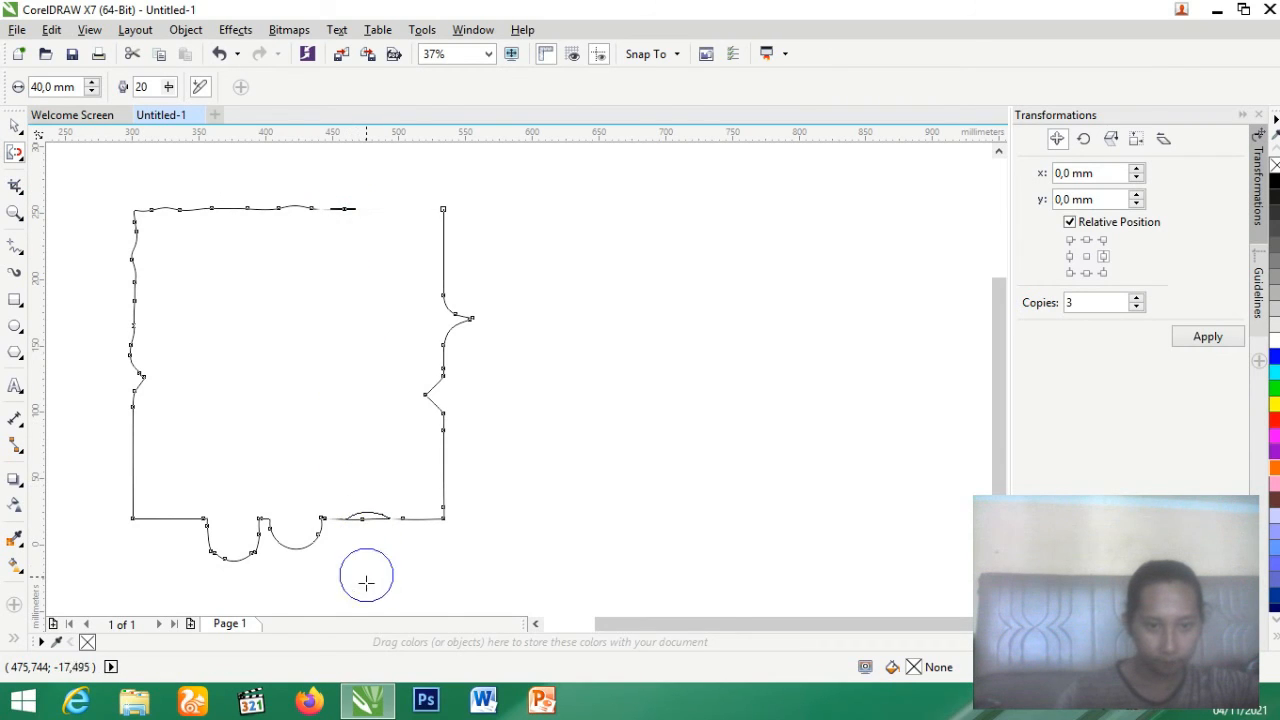
drag(362, 421, 384, 472)
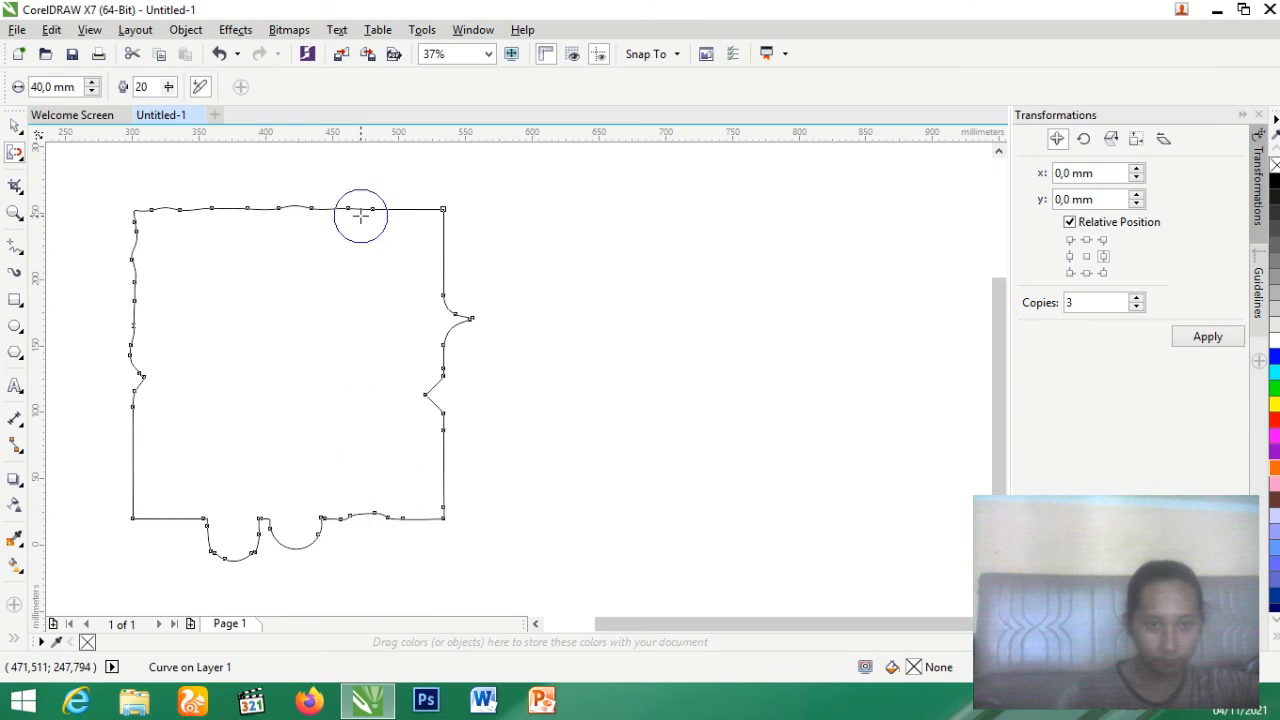
mouse_move(374, 209)
mouse_down()
mouse_move(368, 554)
mouse_move(367, 541)
mouse_up()
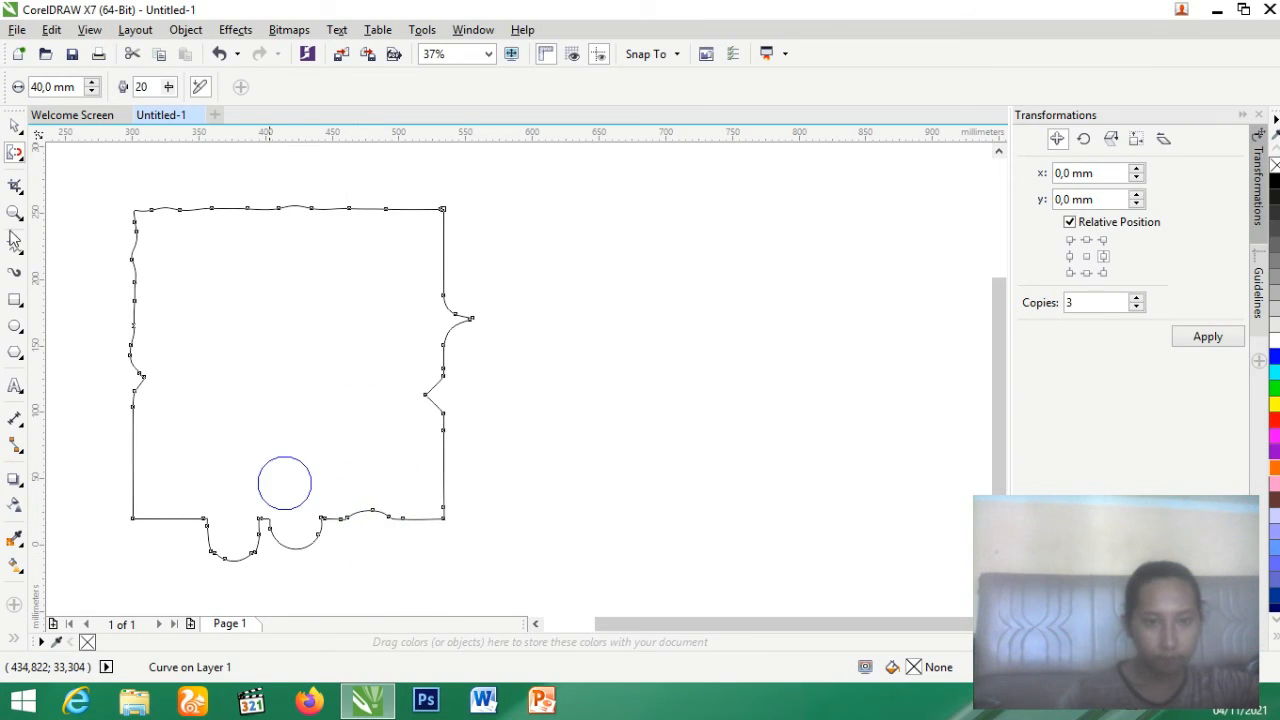
Use the Smudge tool to pull three thin slanted spikes, each about 60 to 75 mm long, down from the top edge
click(15, 152)
click(82, 290)
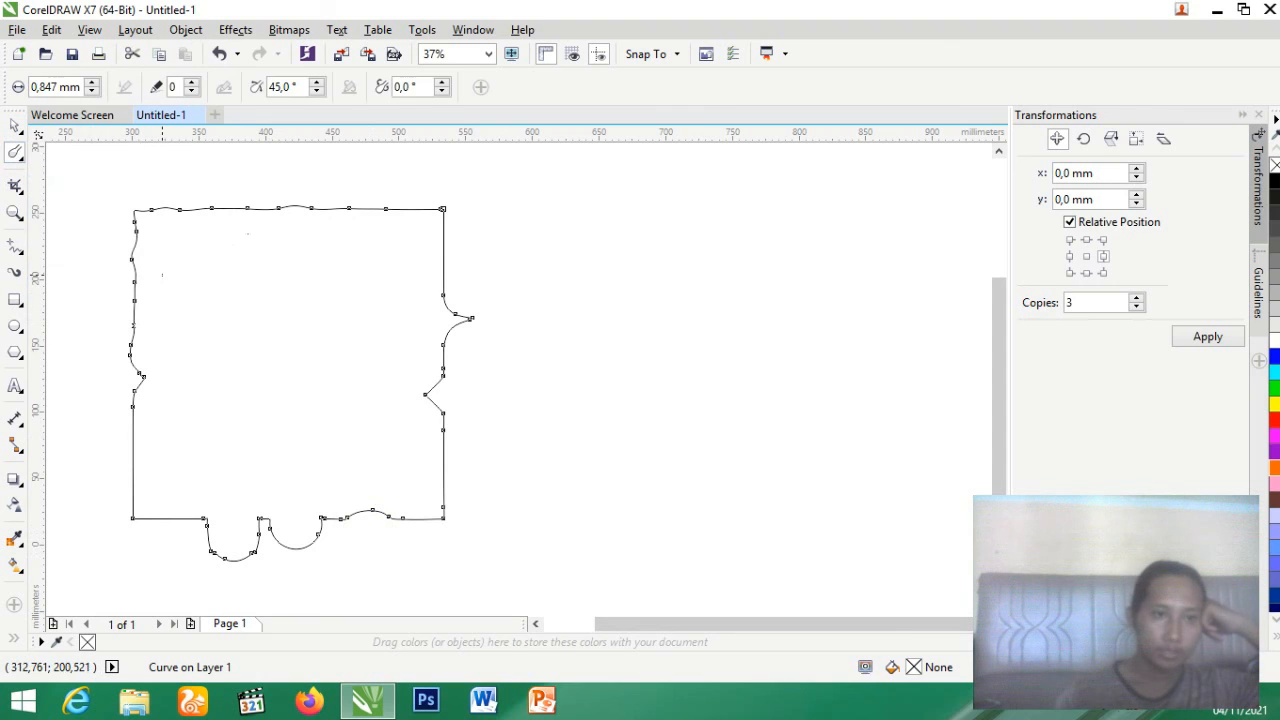
drag(267, 206, 241, 300)
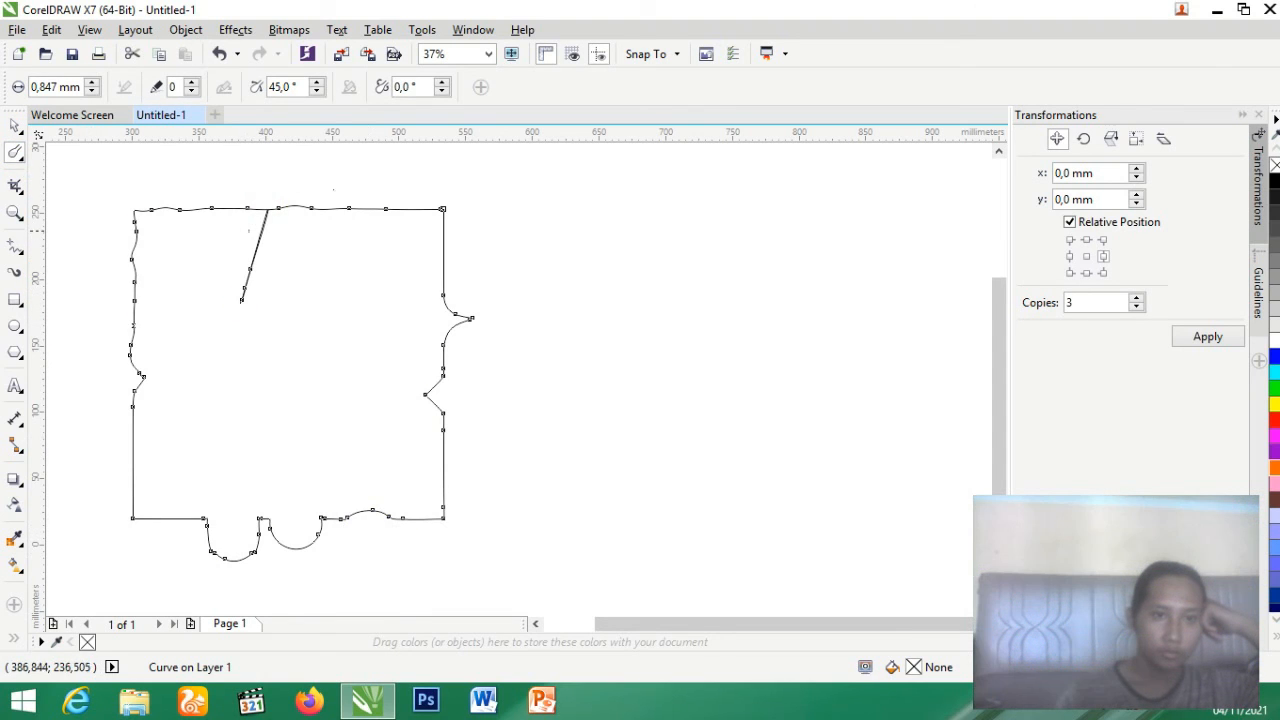
scroll(325, 202, up, 2)
drag(320, 214, 292, 380)
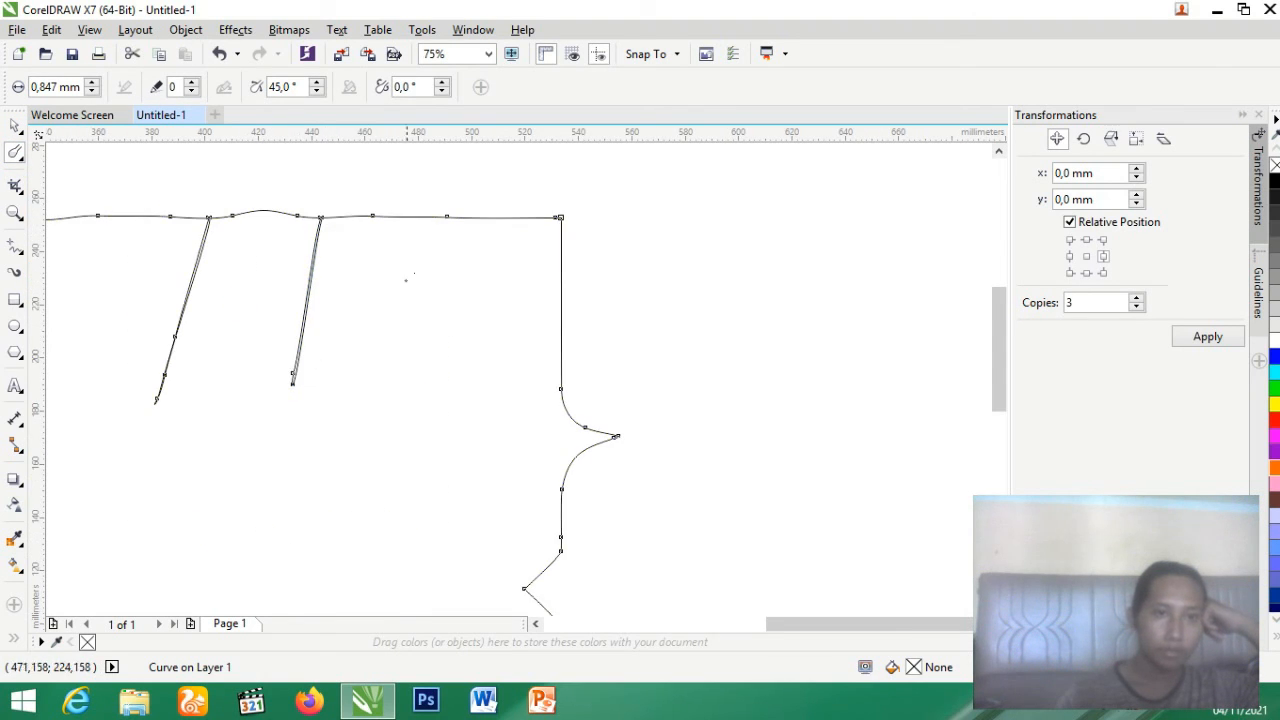
click(459, 200)
drag(371, 392, 371, 392)
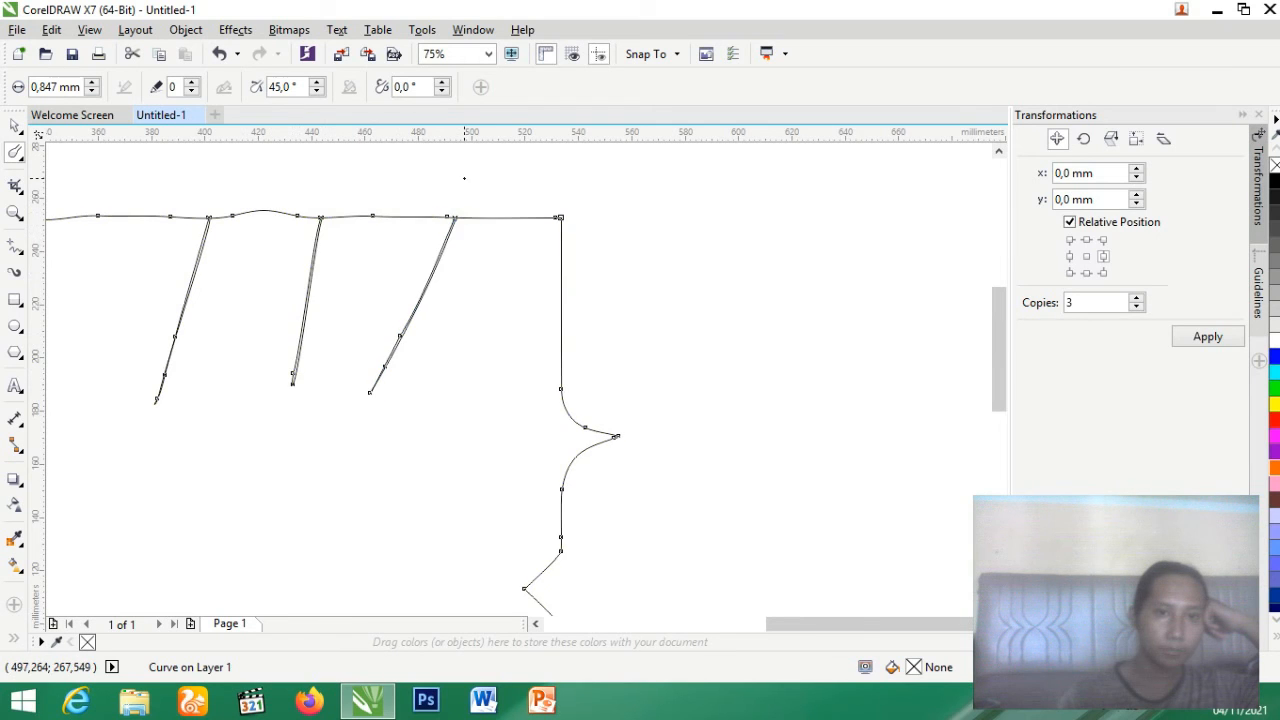
Smudge a curved spike about 42 mm long near the upper-right corner and an oval loop about 42 mm wide around the third spike
scroll(460, 181, up, 2)
drag(460, 209, 584, 455)
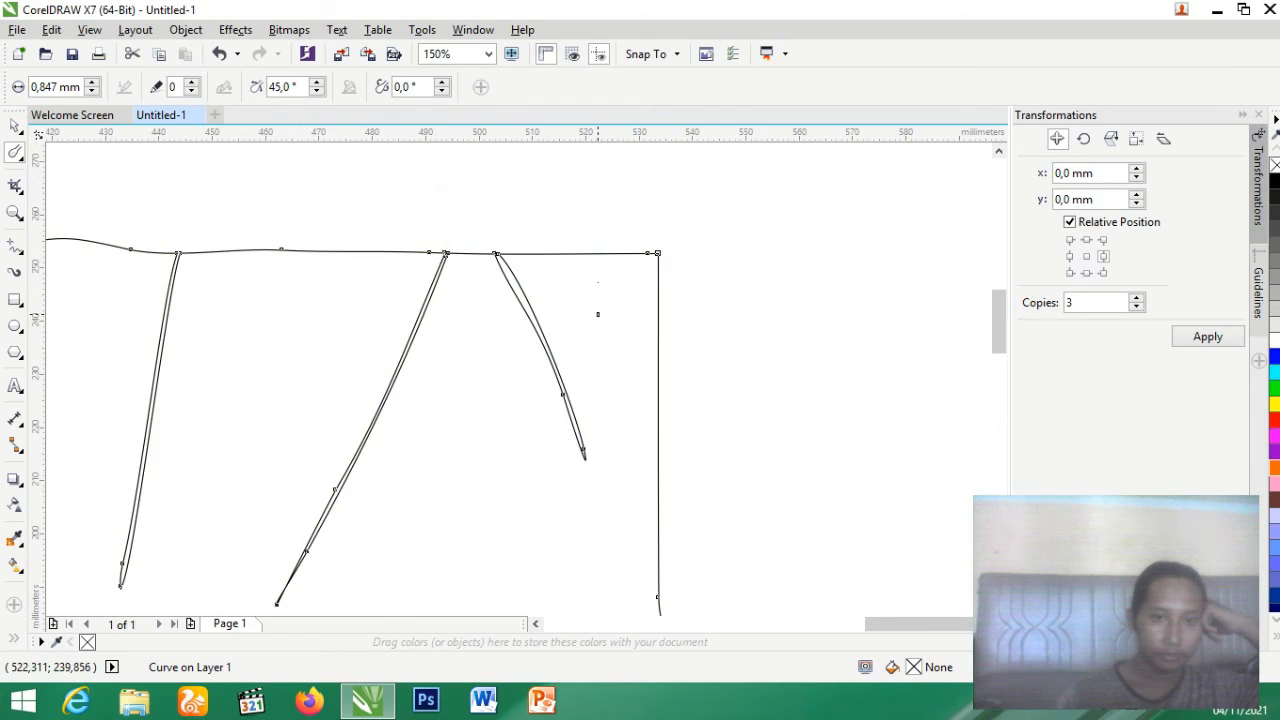
click(483, 189)
mouse_move(347, 253)
mouse_down()
mouse_move(320, 403)
mouse_move(500, 395)
mouse_move(296, 272)
mouse_up()
scroll(343, 254, up, 4)
scroll(343, 254, down, 6)
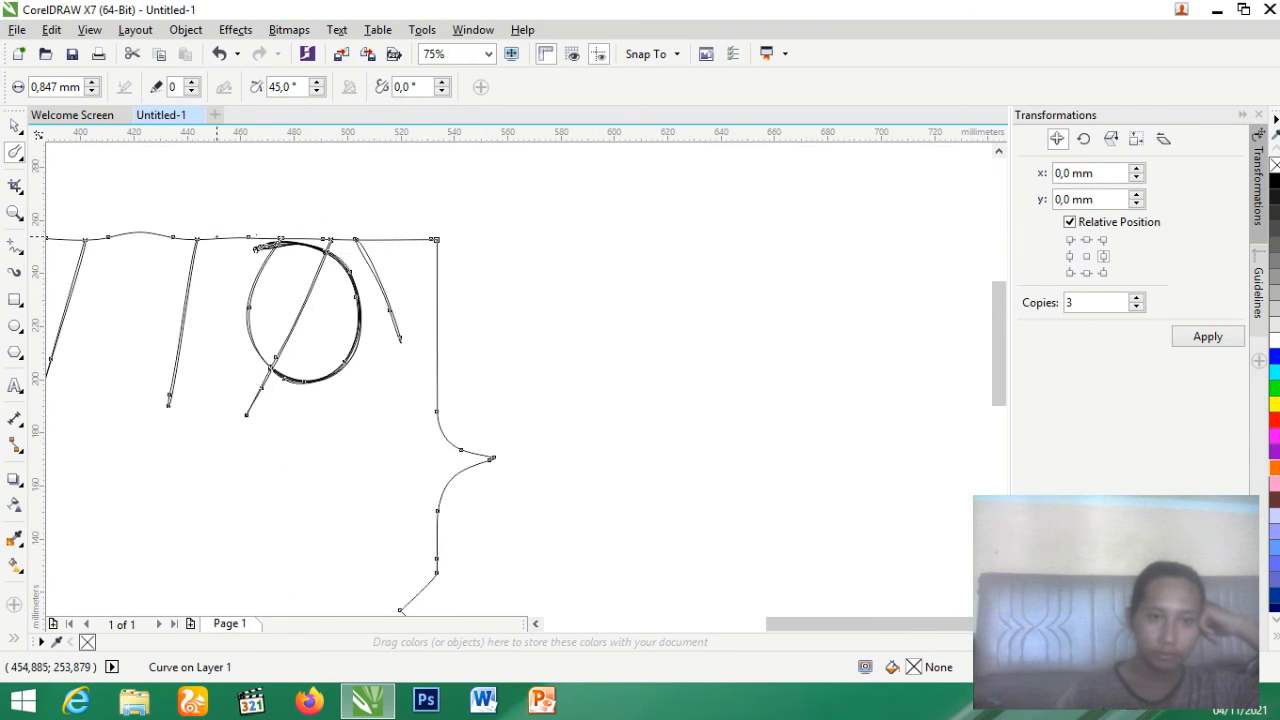
scroll(490, 283, up, 2)
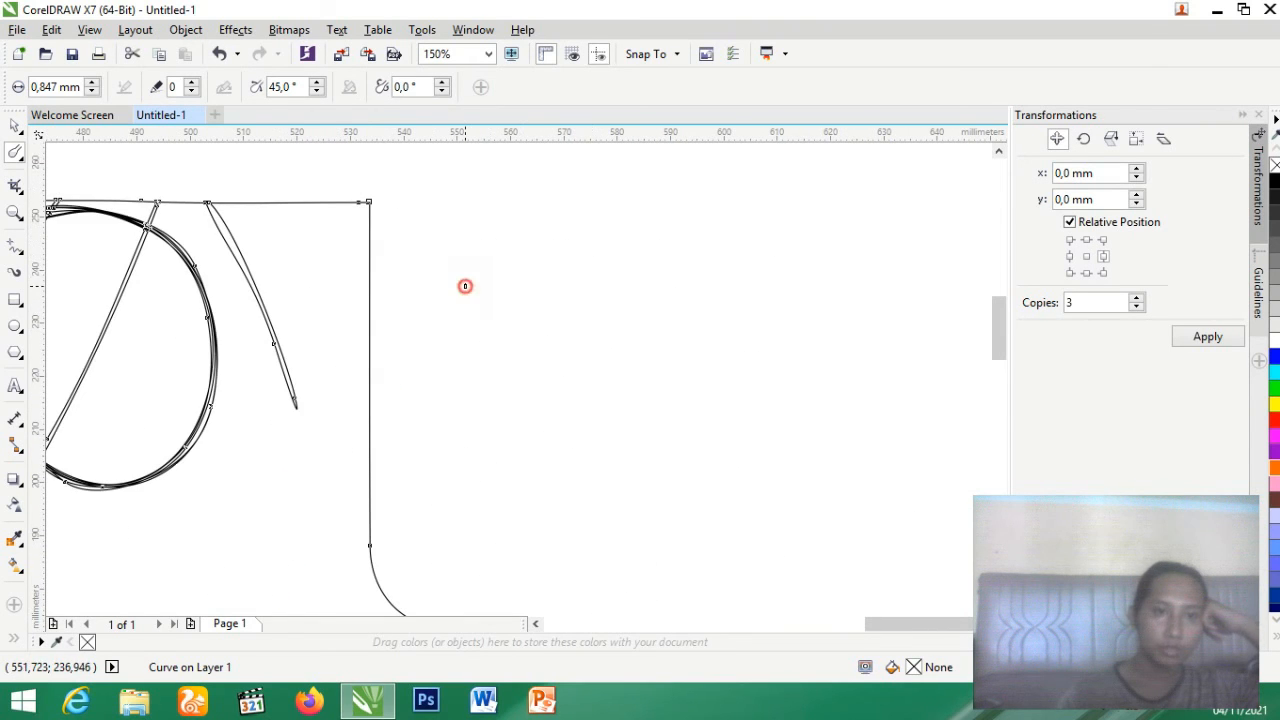
click(465, 286)
scroll(560, 260, down, 4)
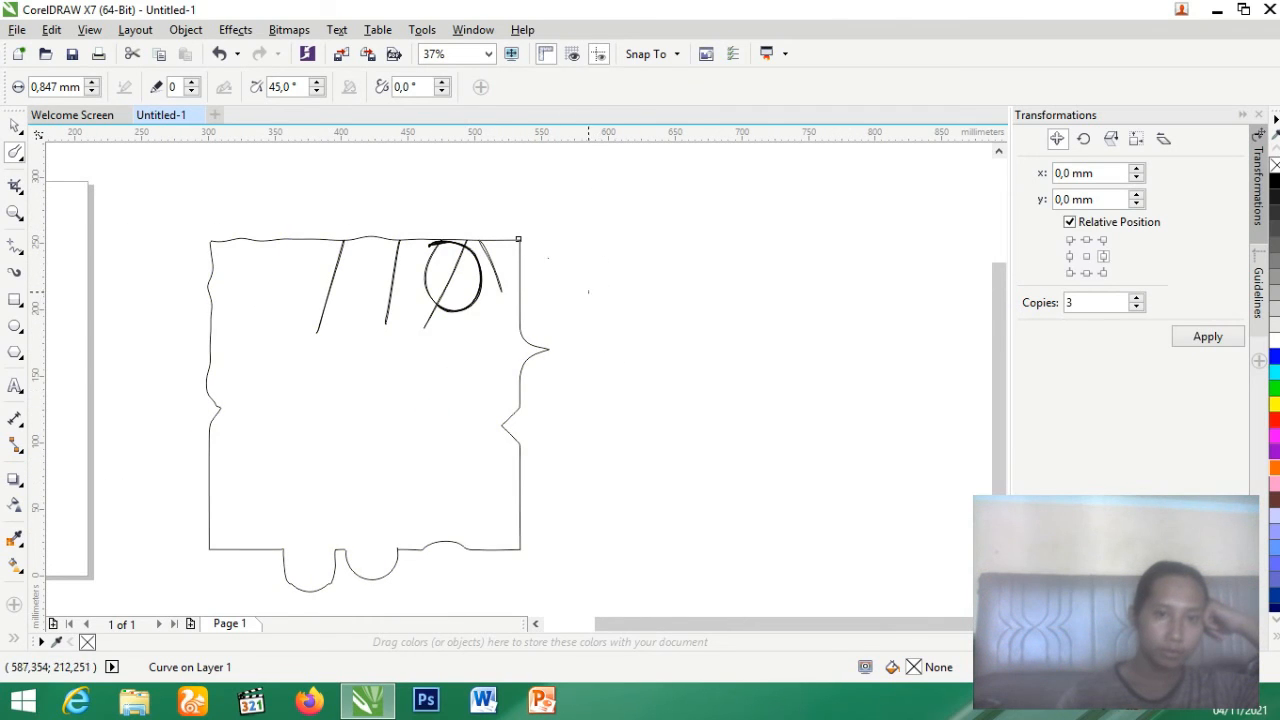
click(549, 255)
click(584, 277)
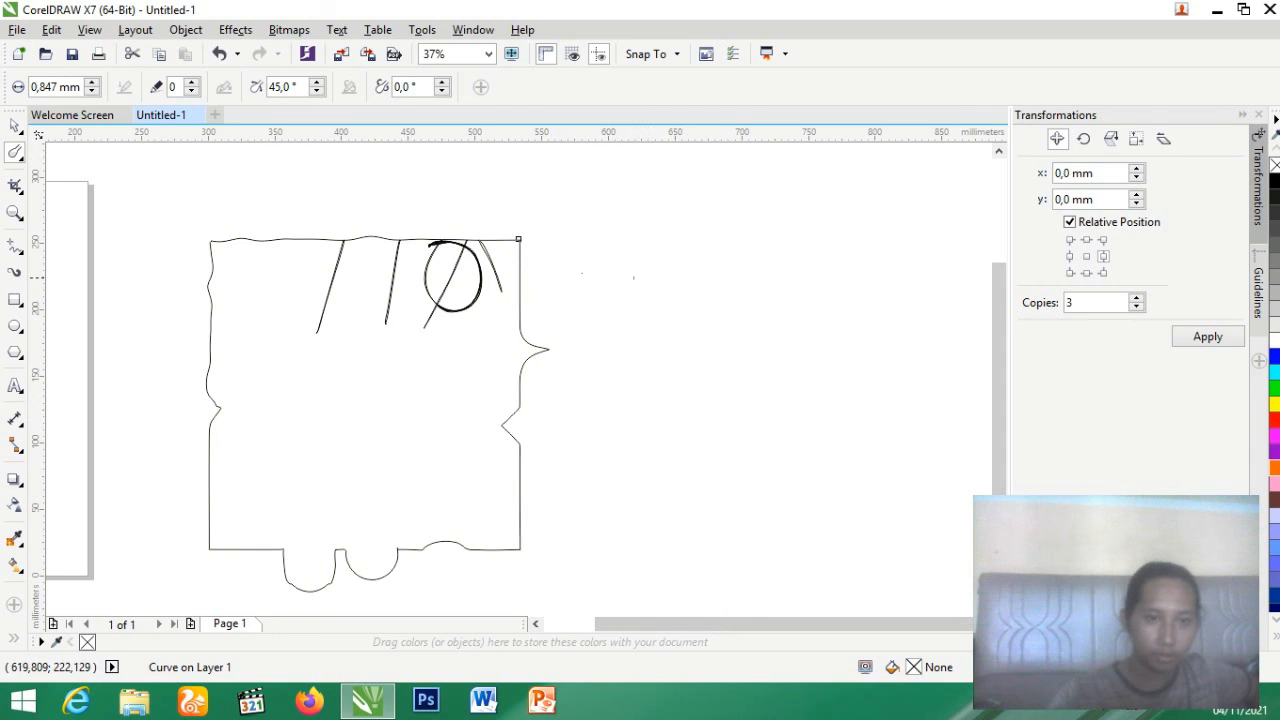
scroll(325, 323, up, 1)
click(167, 337)
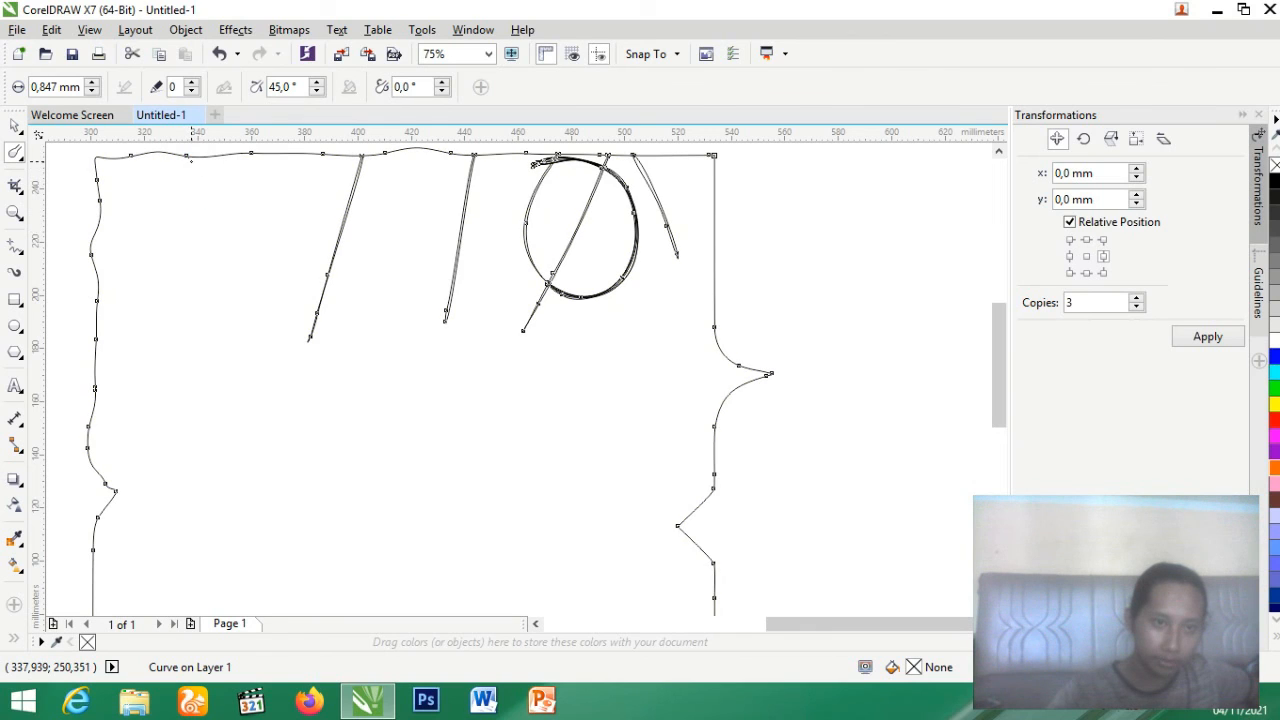
click(187, 156)
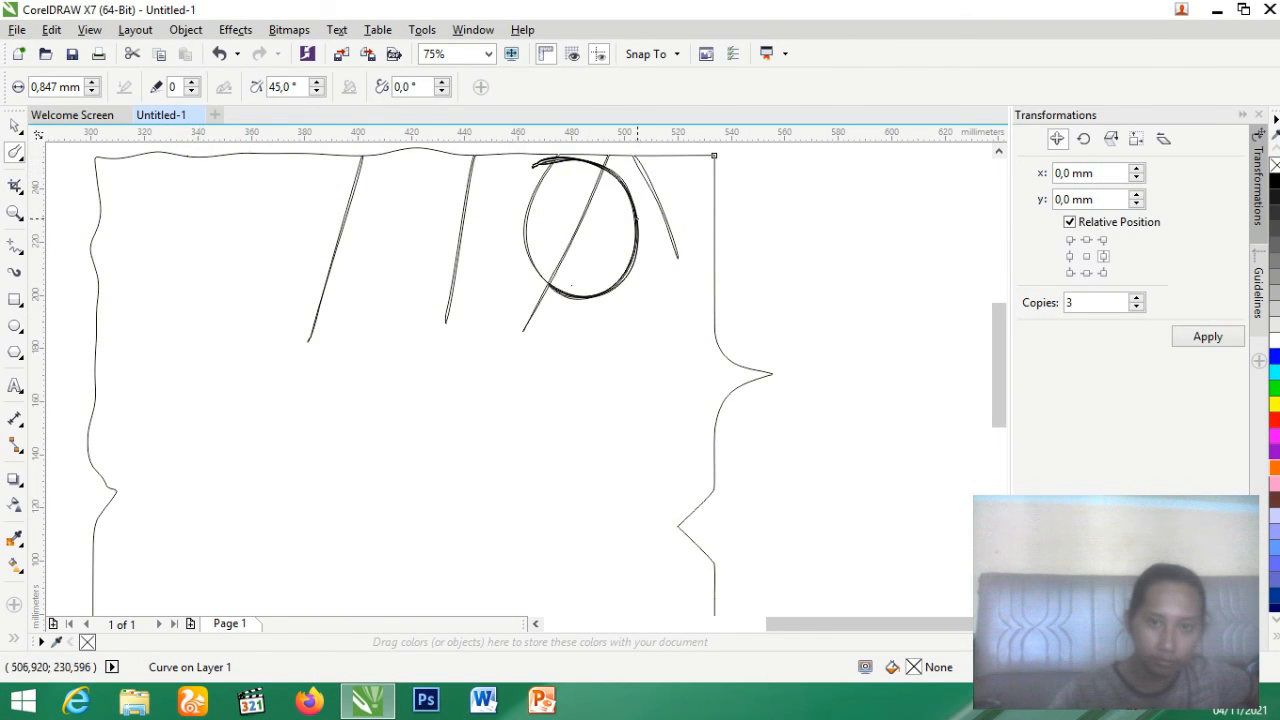
Smudge a long curving stroke from the top edge into a loop about 65 mm wide, and extend it with a narrower loop on its left
mouse_move(633, 155)
mouse_down()
mouse_move(438, 315)
mouse_move(471, 476)
mouse_move(602, 531)
mouse_move(573, 381)
mouse_move(471, 351)
mouse_move(402, 450)
mouse_up()
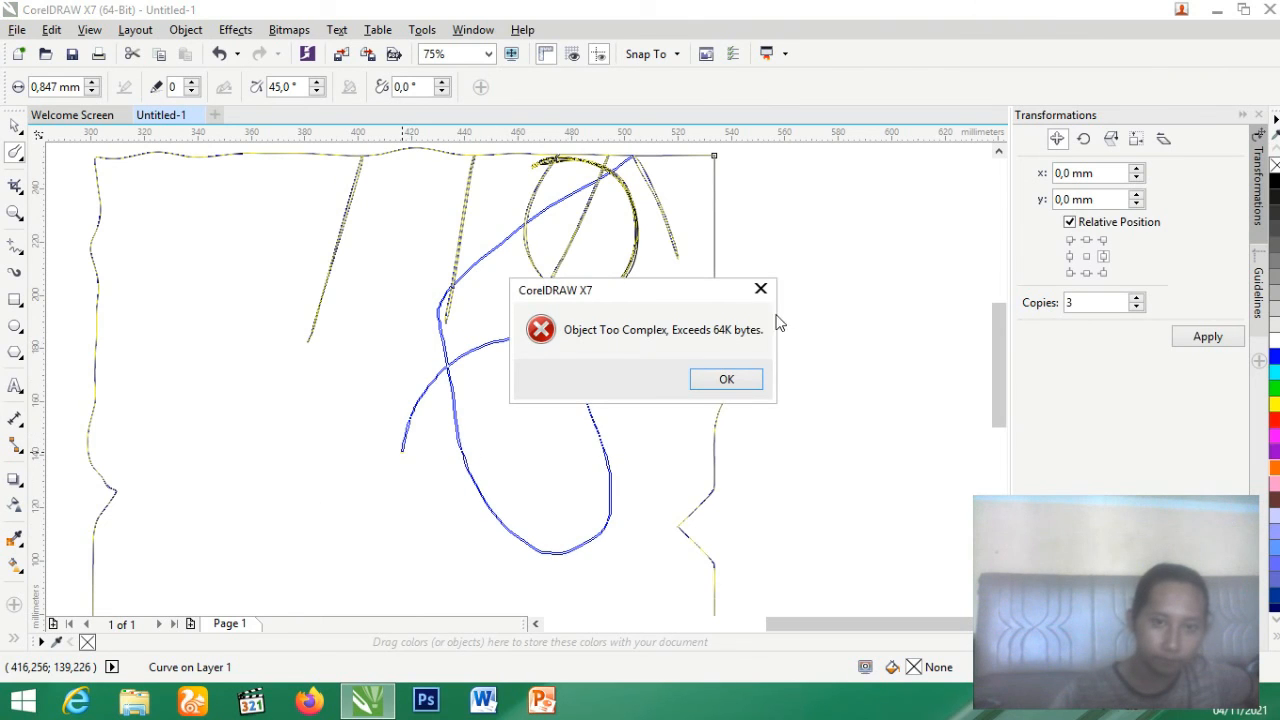
click(760, 289)
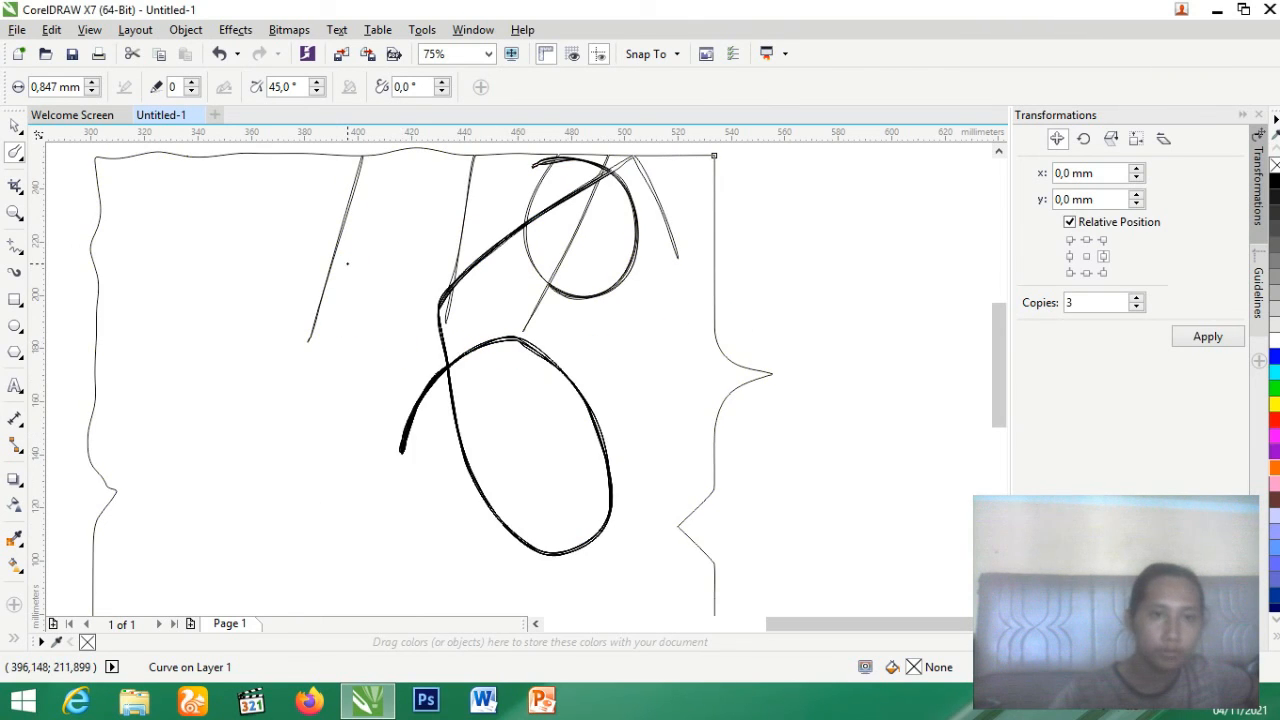
drag(183, 249, 185, 276)
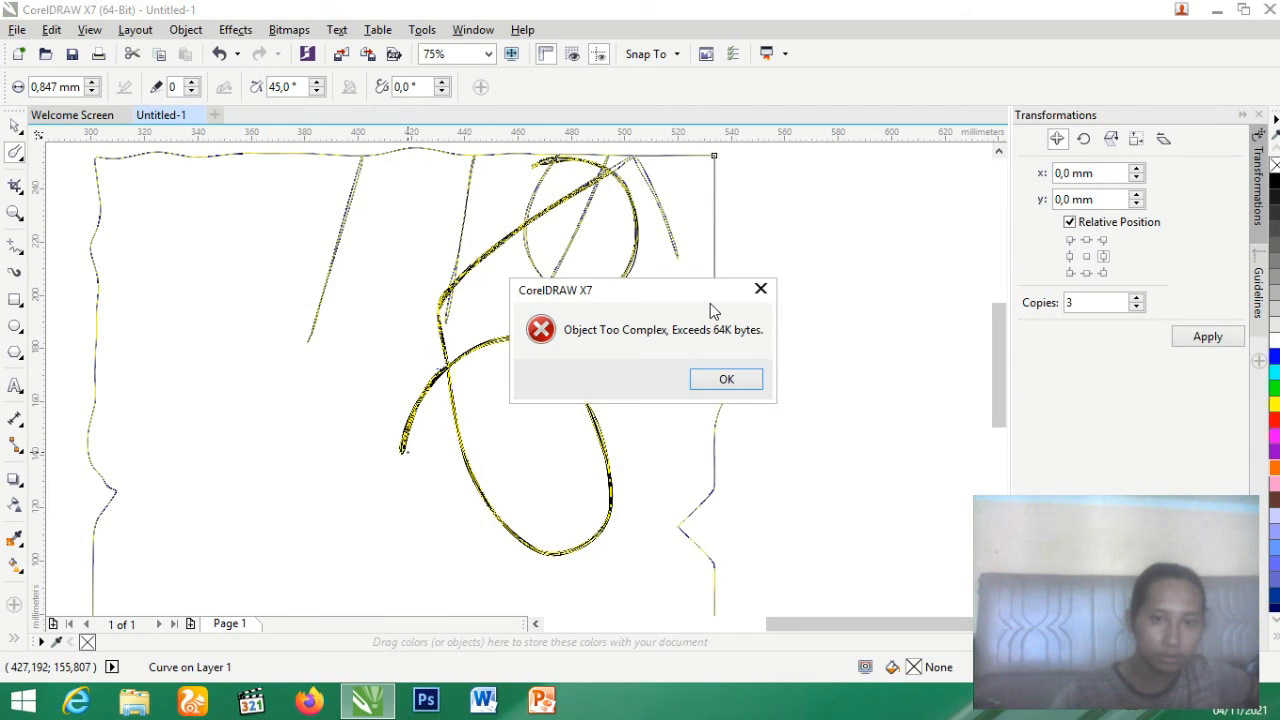
click(770, 284)
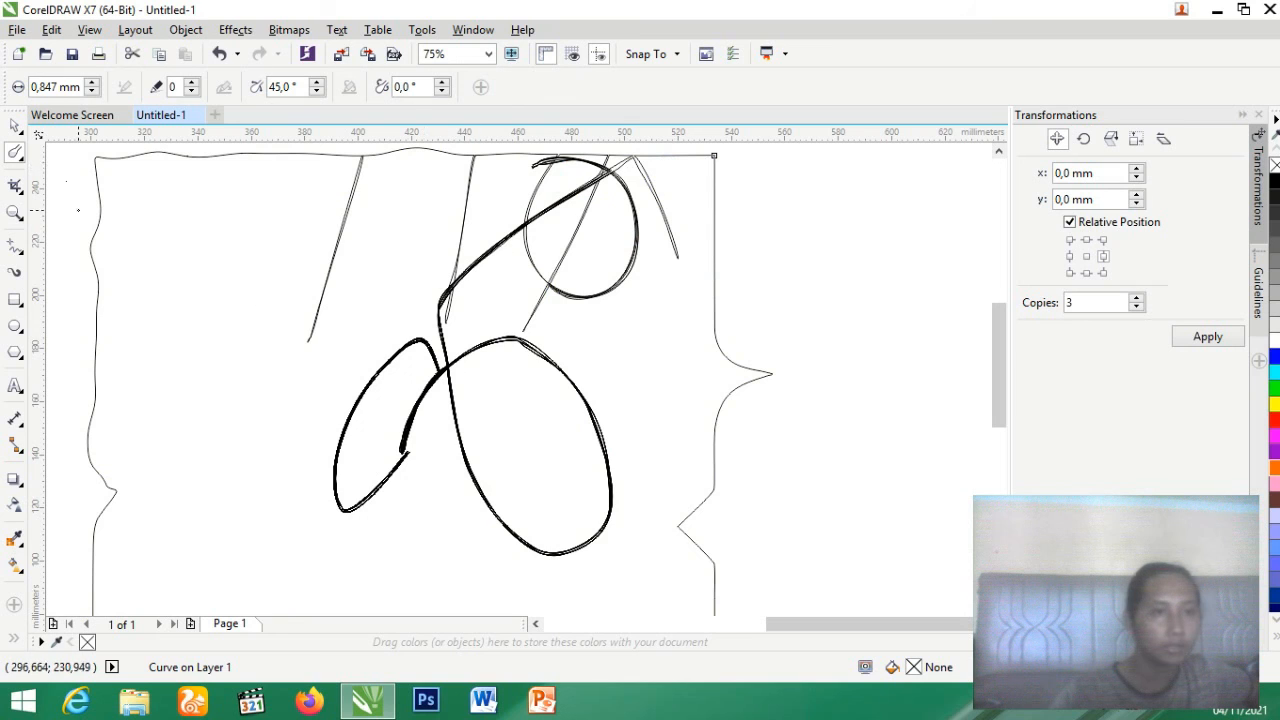
Use the Roughen tool to add jagged notches along the outer edge of the curved spike near the upper-right corner
click(20, 158)
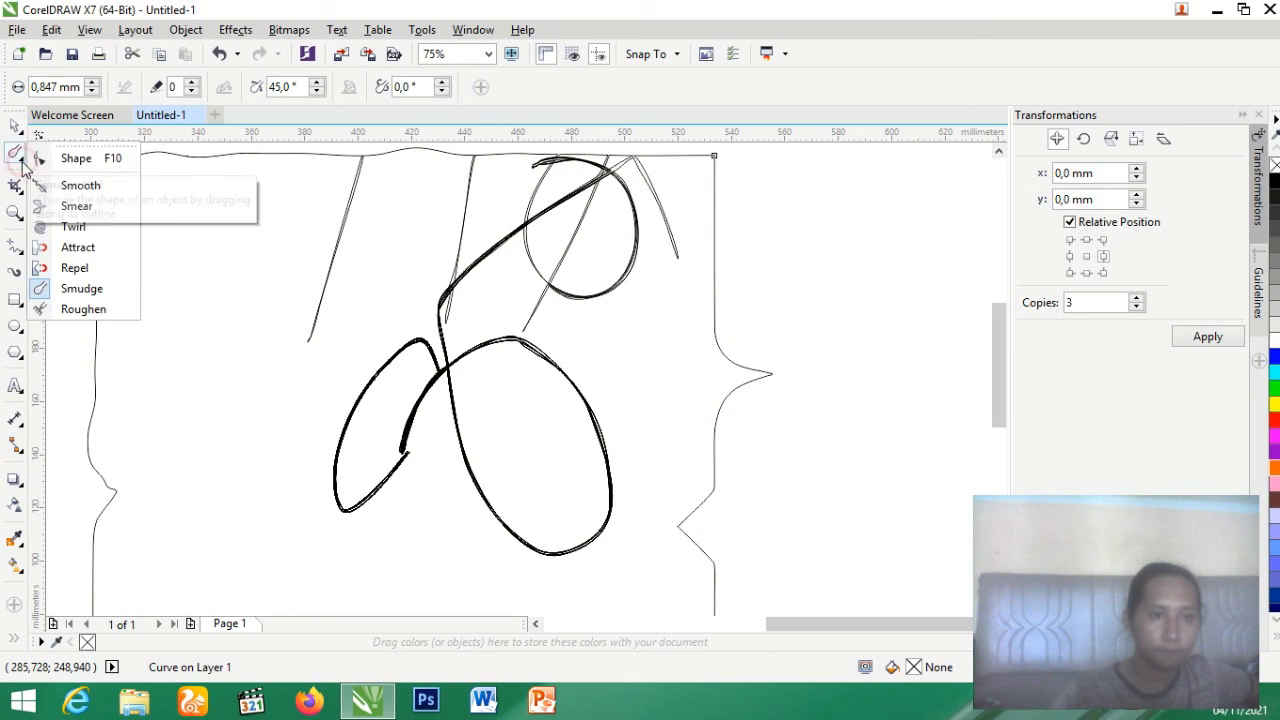
click(117, 316)
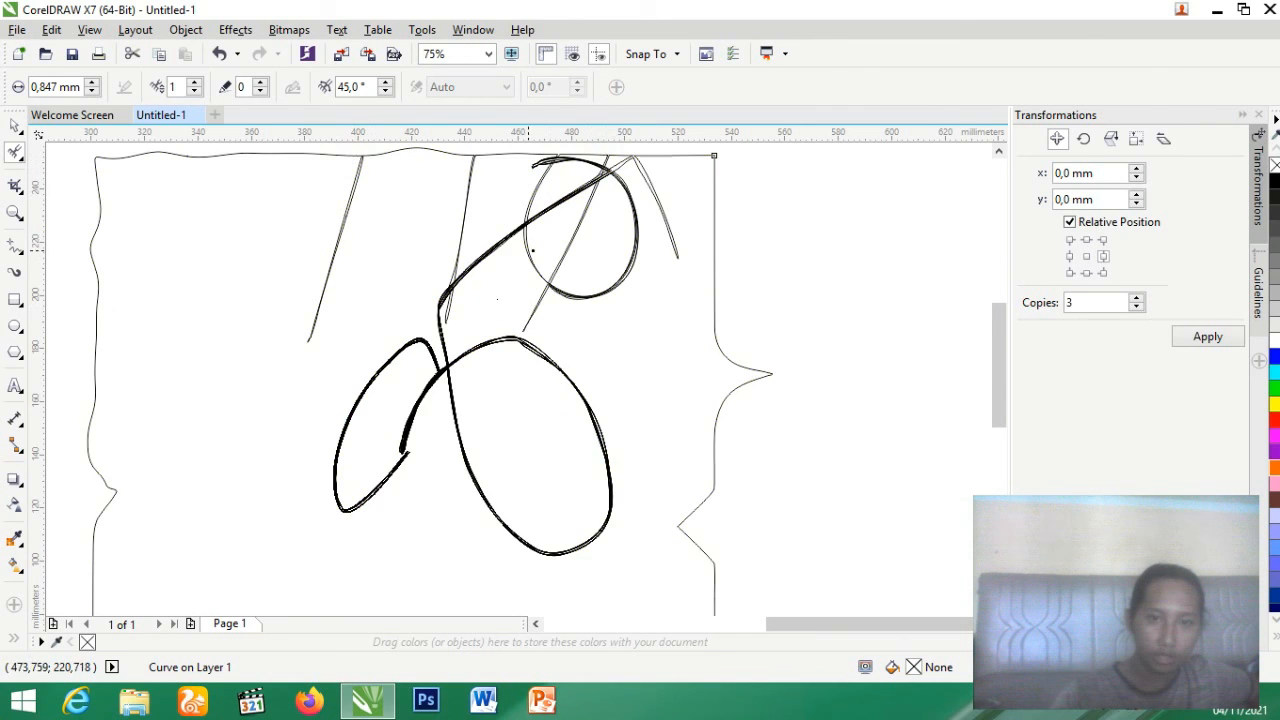
scroll(545, 251, down, 3)
scroll(545, 251, up, 5)
scroll(545, 251, up, 2)
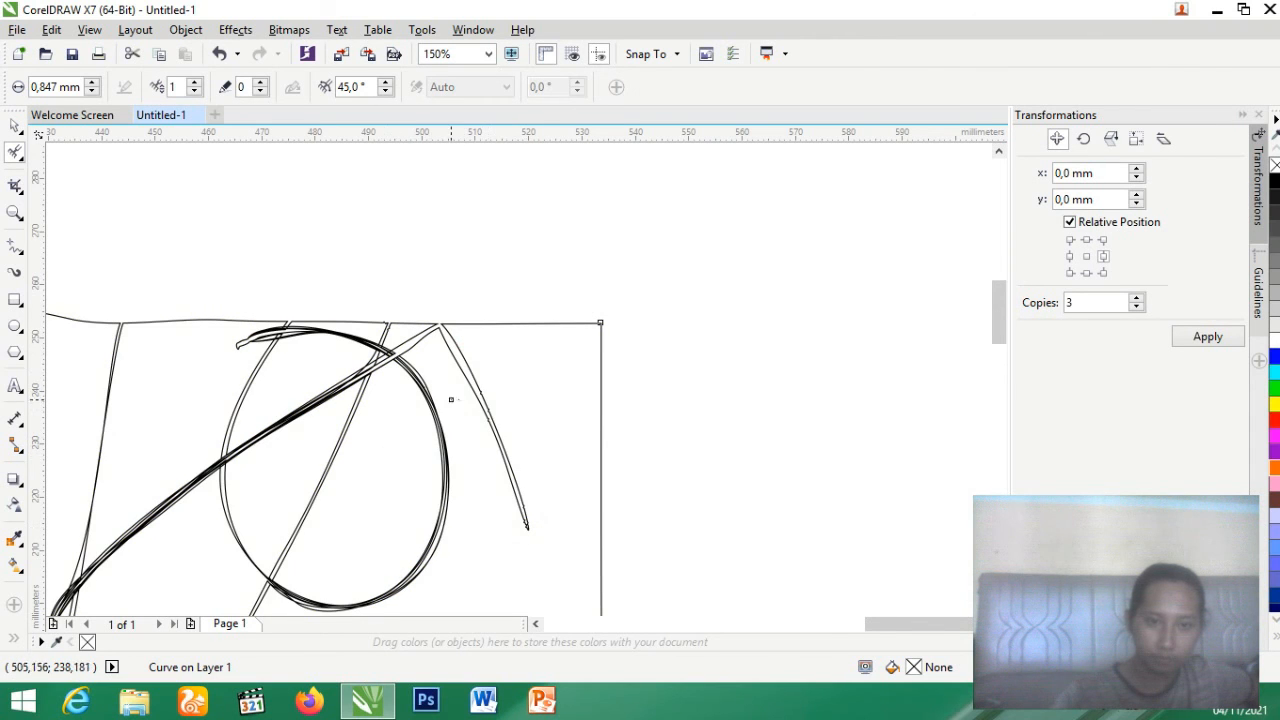
scroll(460, 340, up, 2)
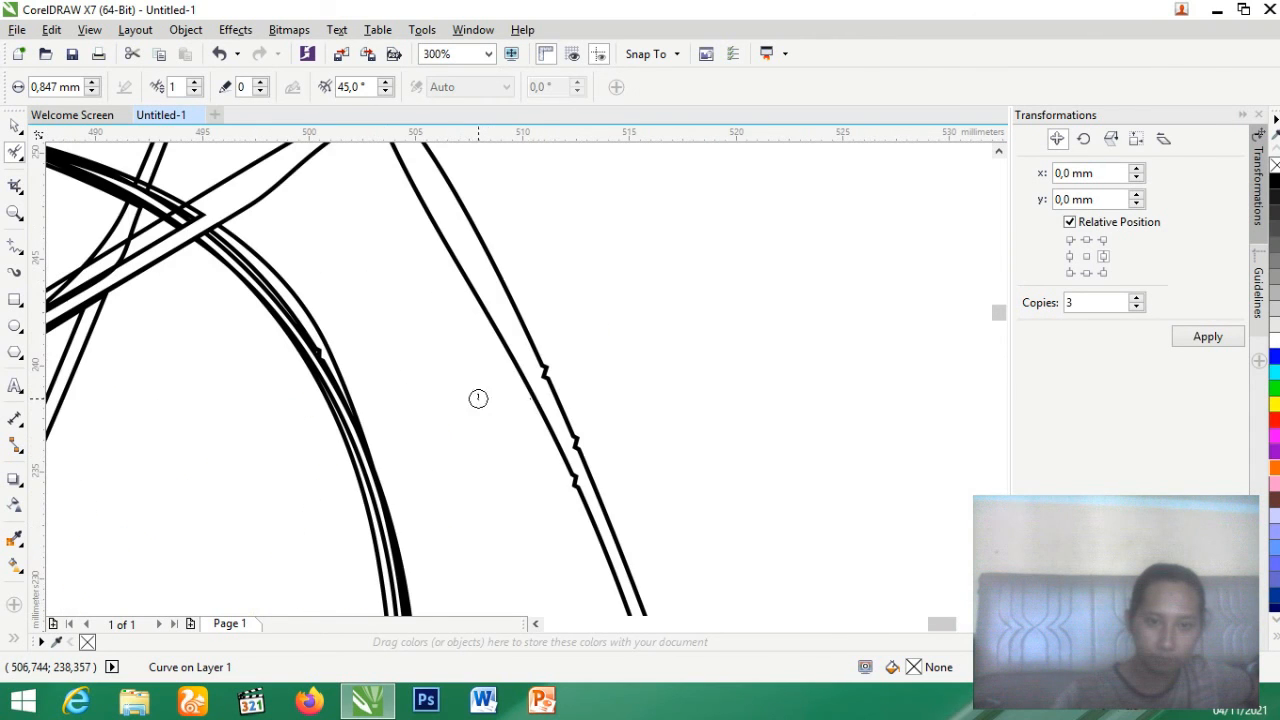
click(541, 362)
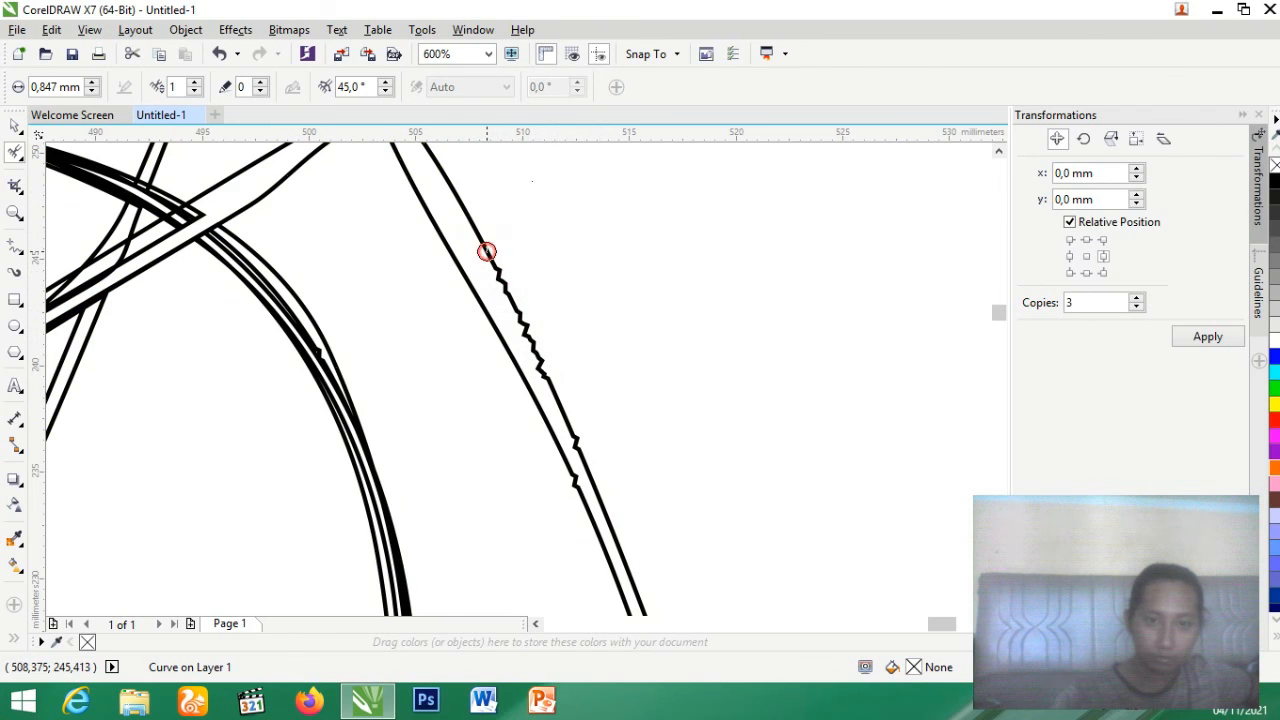
click(487, 252)
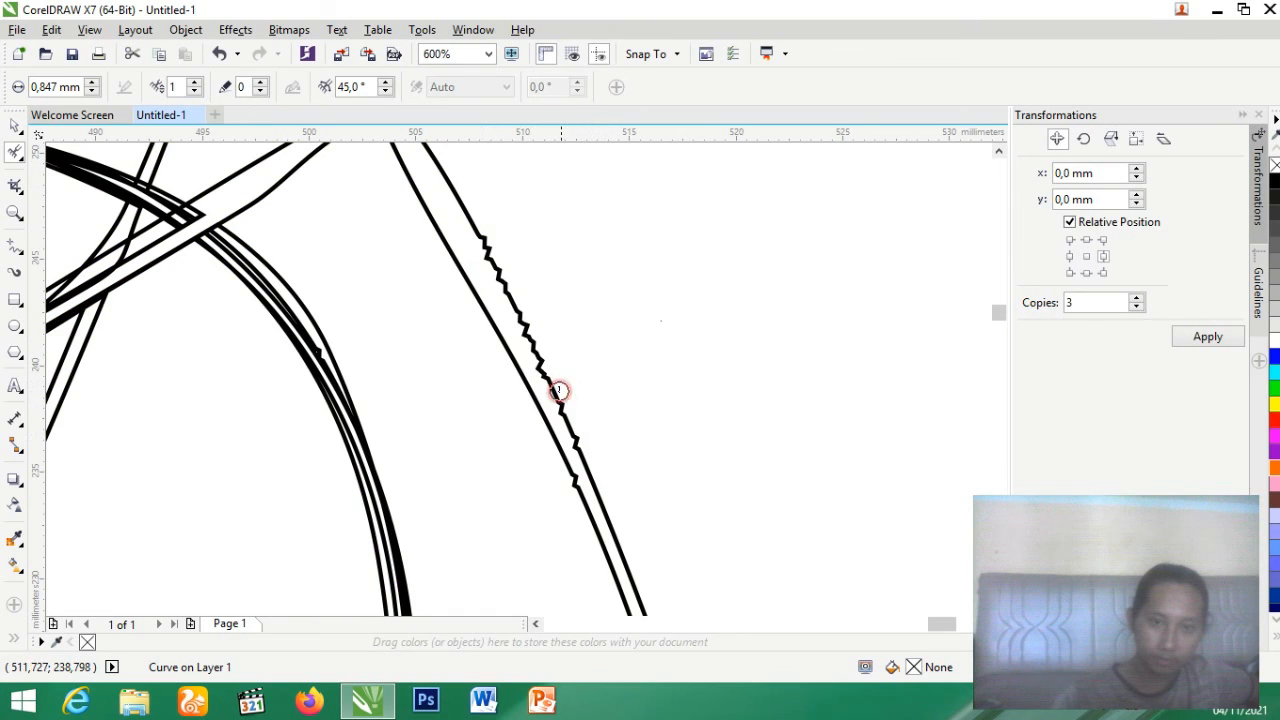
Roughen the inner edge of the same curved spike with three small notches above the existing one
scroll(577, 214, down, 4)
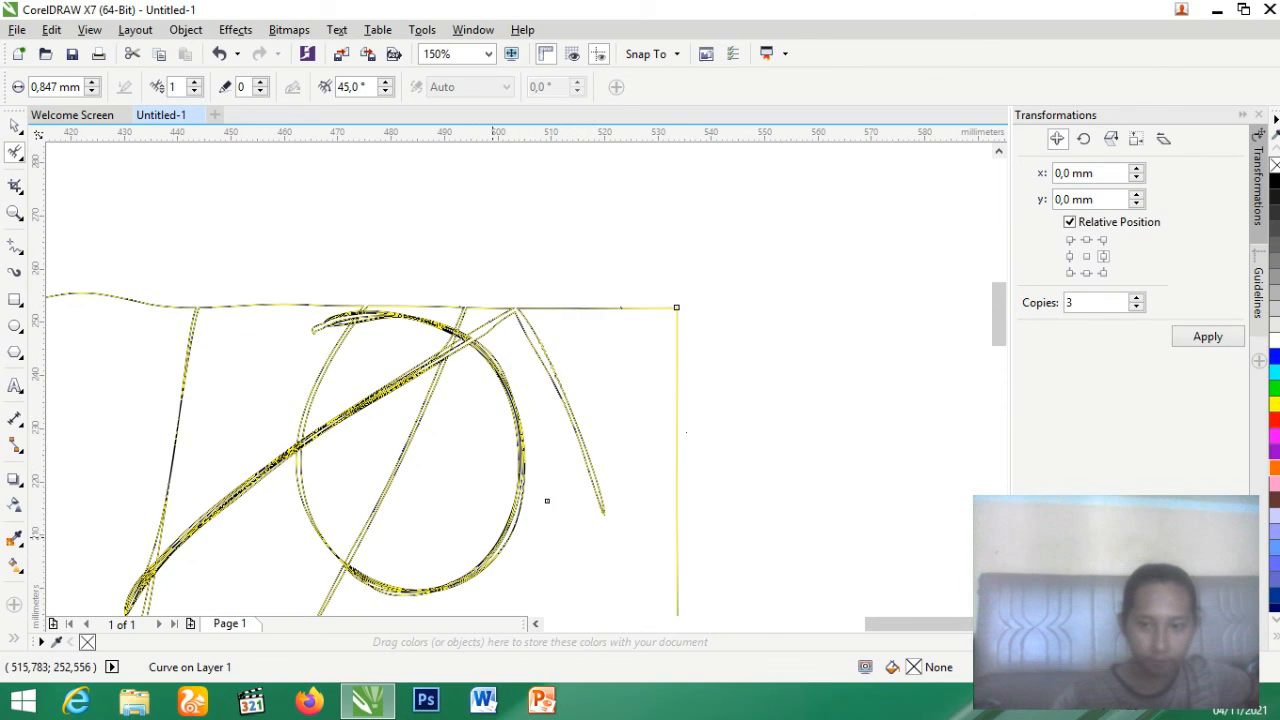
scroll(557, 409, up, 6)
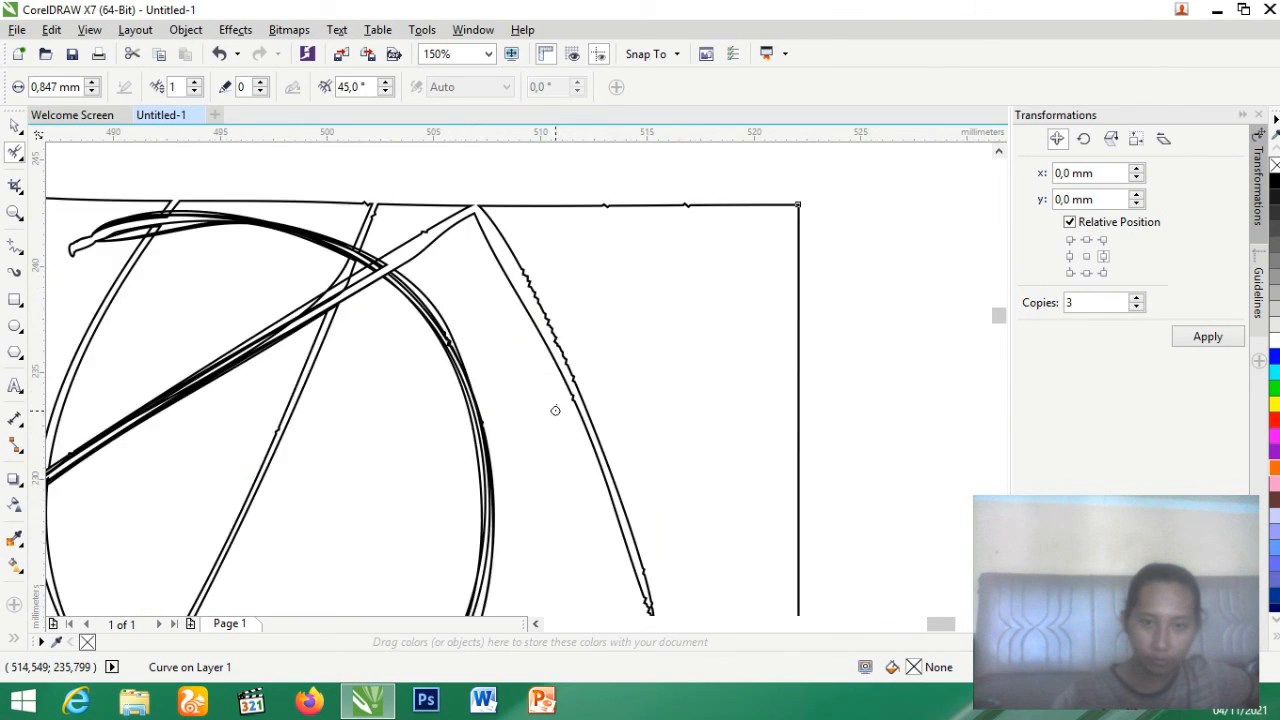
mouse_move(615, 356)
mouse_down()
mouse_move(629, 320)
mouse_move(600, 277)
mouse_up()
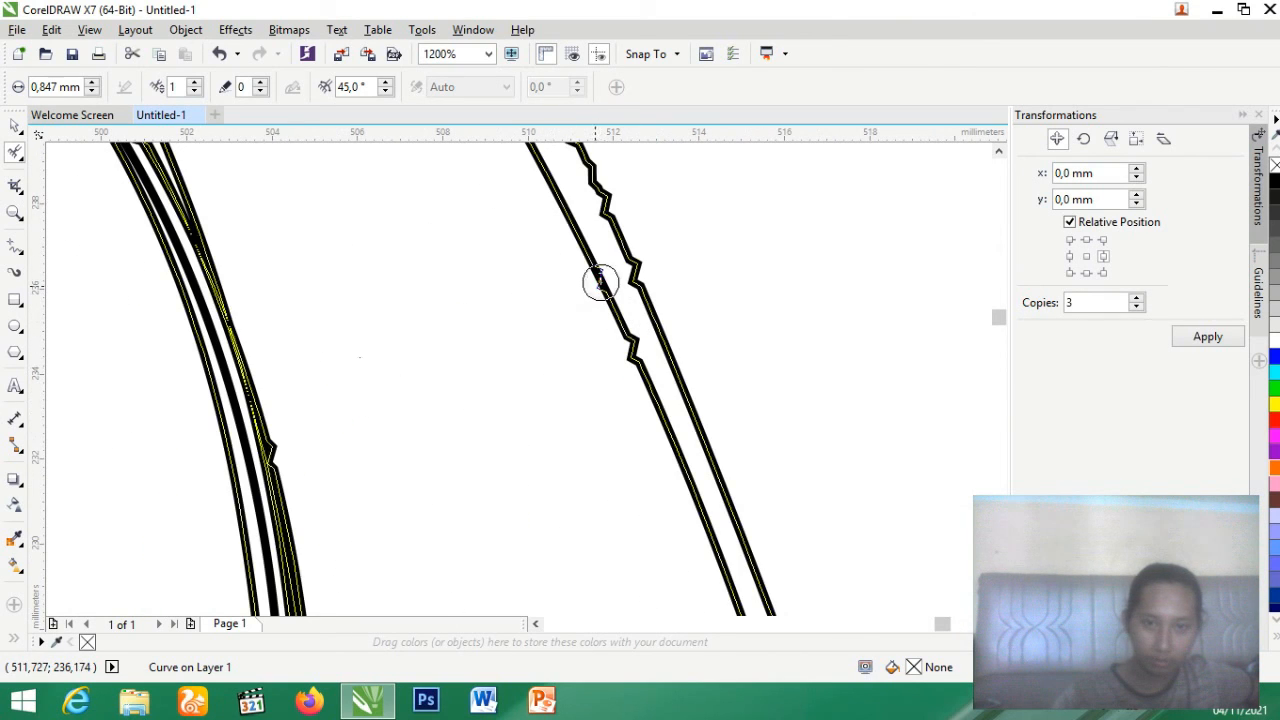
click(558, 209)
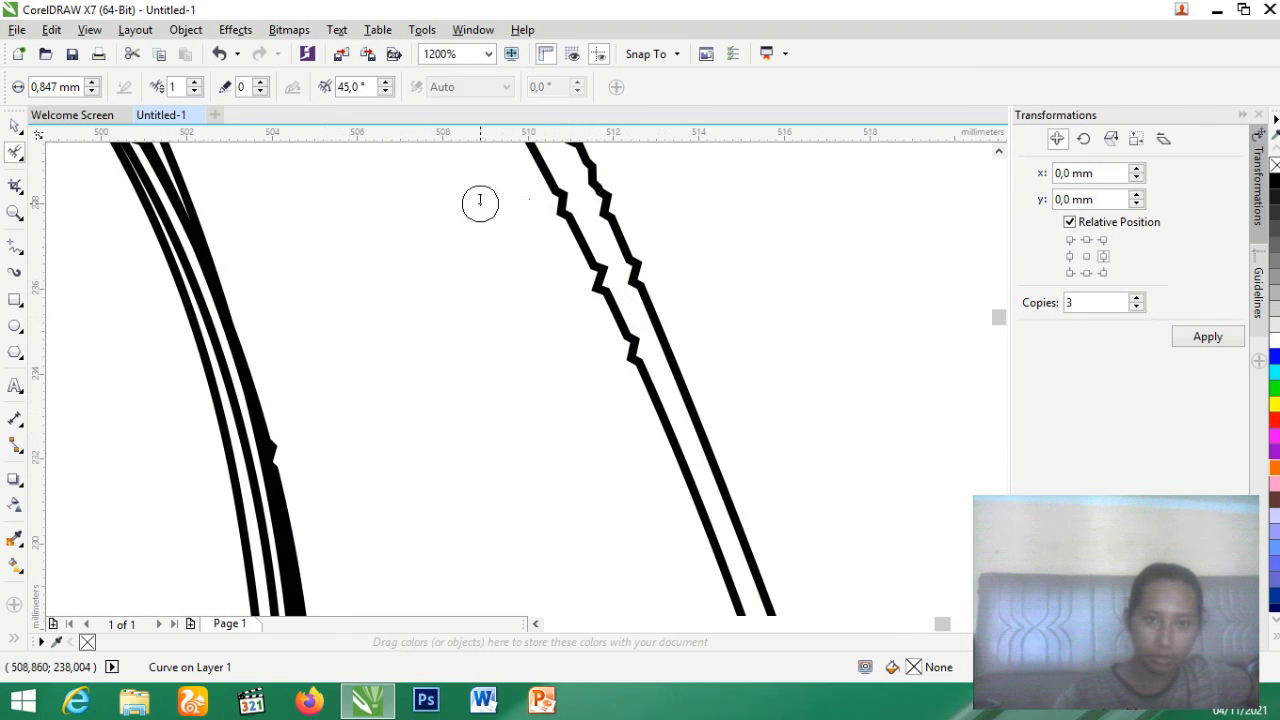
click(546, 182)
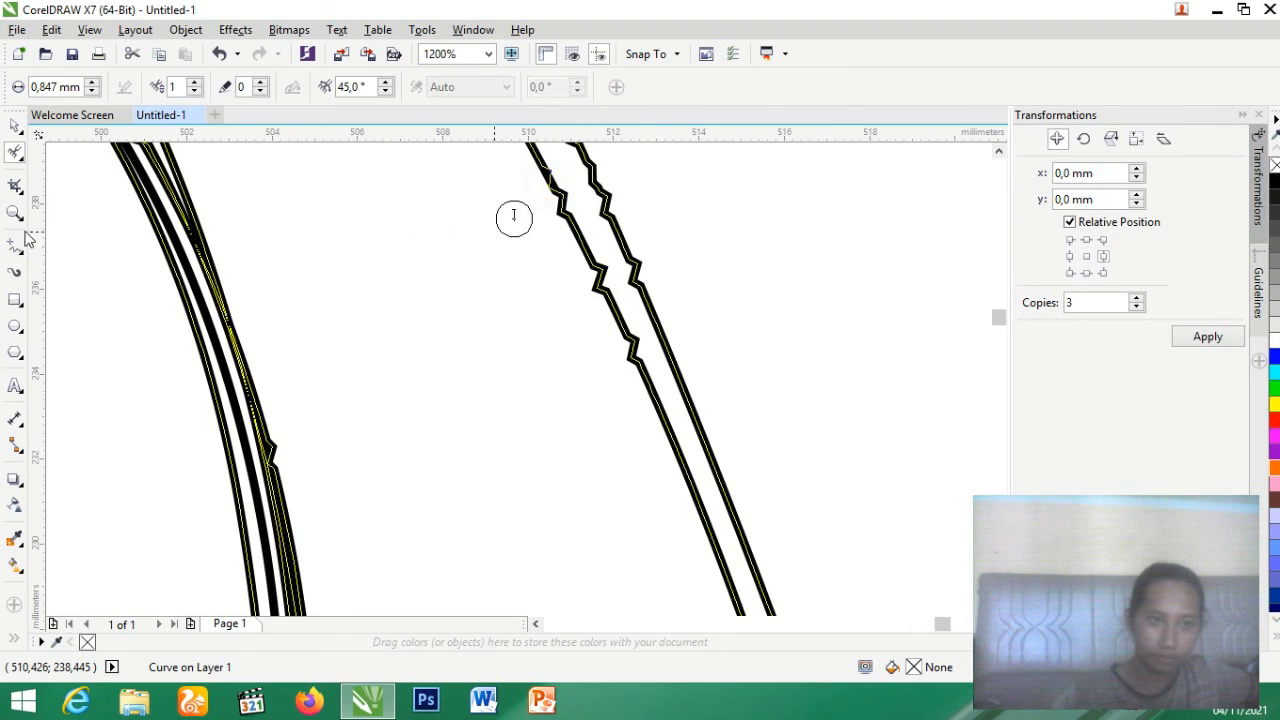
Add further Roughen notches lower down on both edges of the curved spike
click(22, 158)
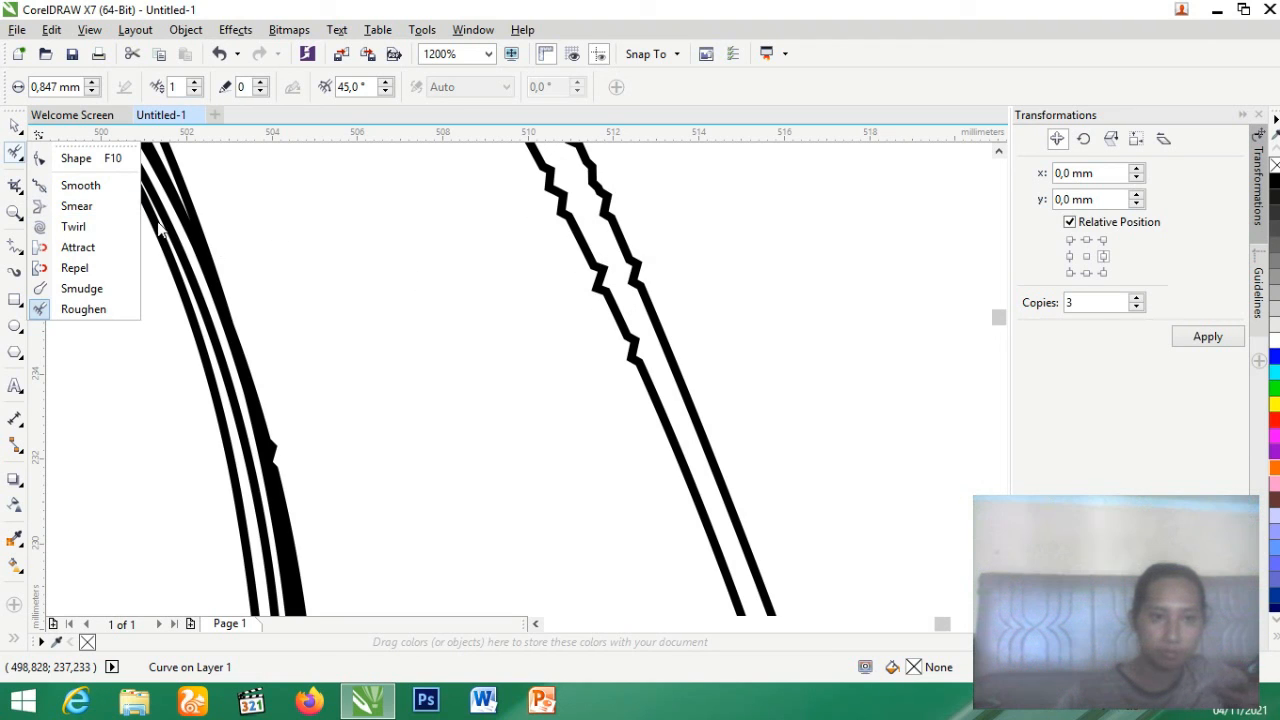
click(98, 309)
drag(645, 380, 689, 437)
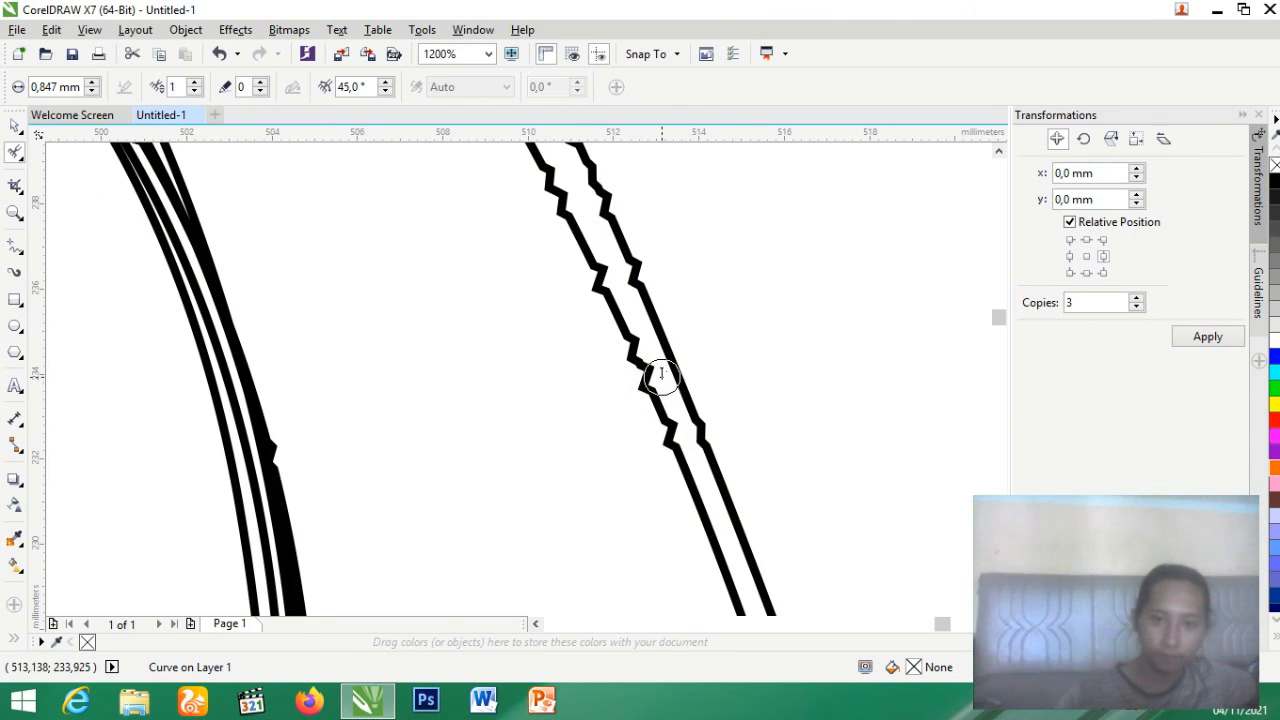
drag(651, 371, 680, 352)
scroll(513, 341, down, 4)
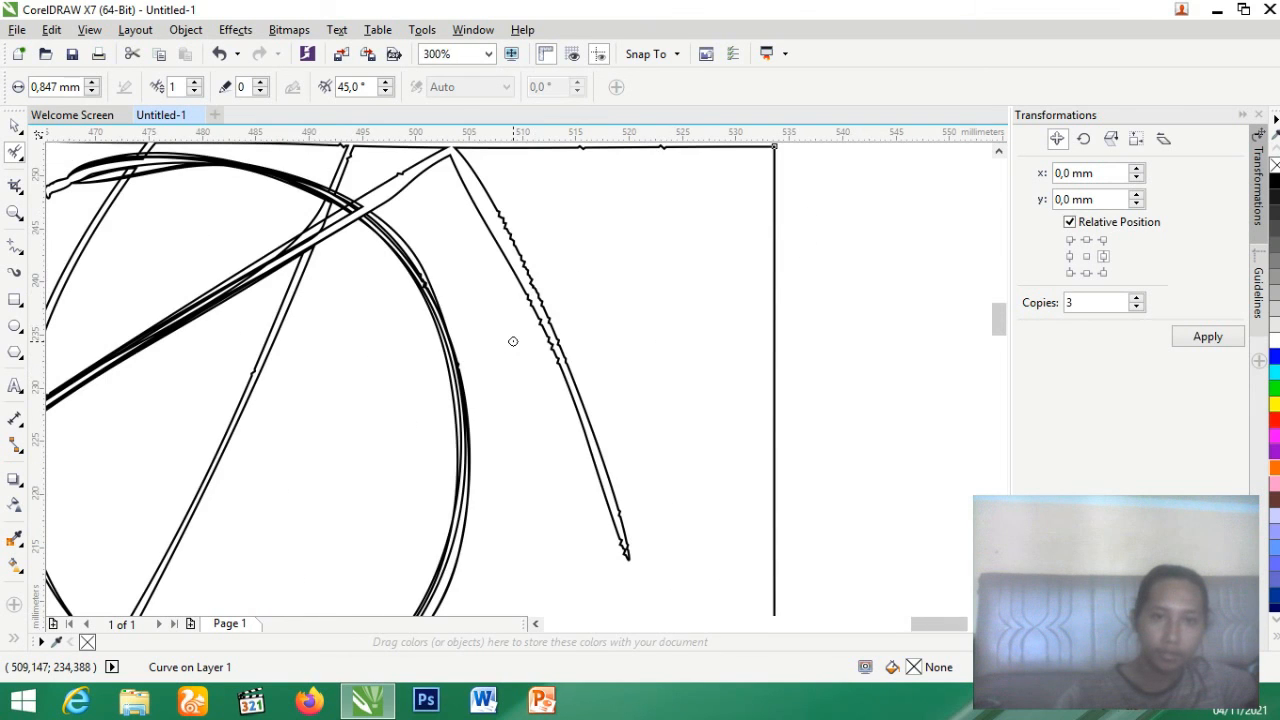
Select all the distorted curves beside the page and delete them, leaving the drawing area empty
click(15, 126)
scroll(630, 321, down, 1)
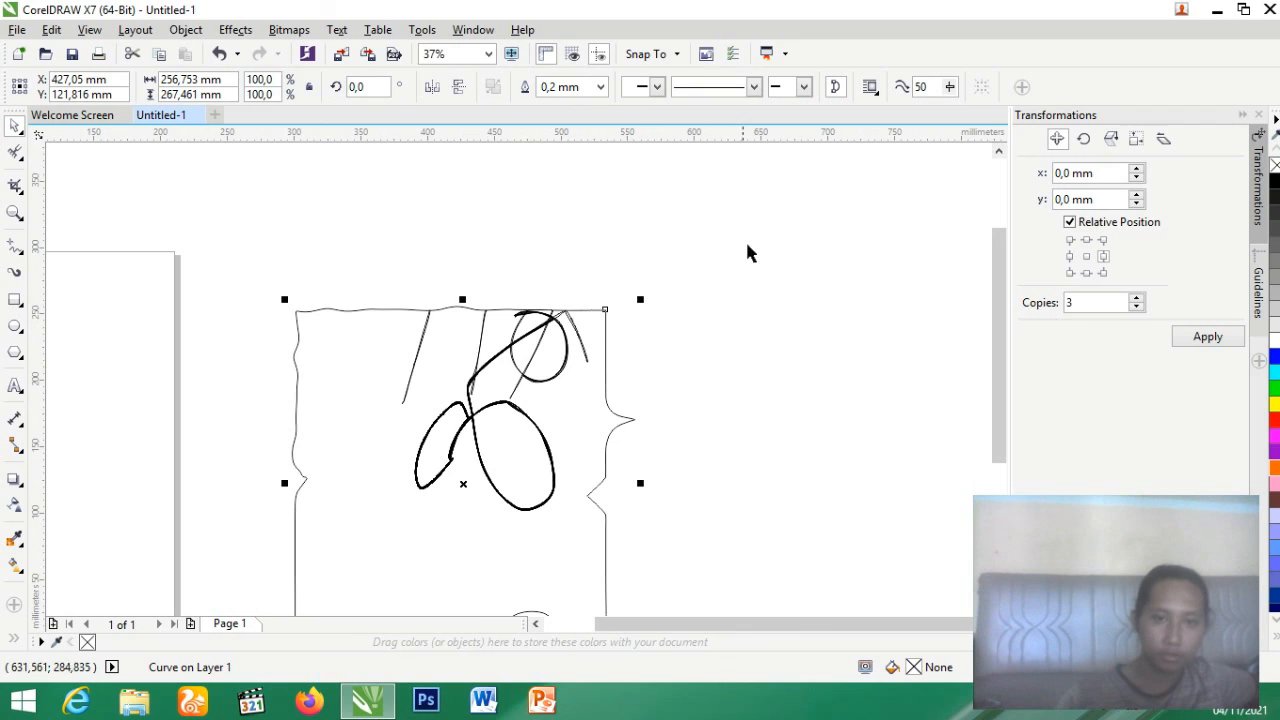
scroll(590, 243, down, 2)
mouse_move(689, 218)
mouse_down()
mouse_move(463, 443)
mouse_move(478, 425)
mouse_up()
key(Delete)
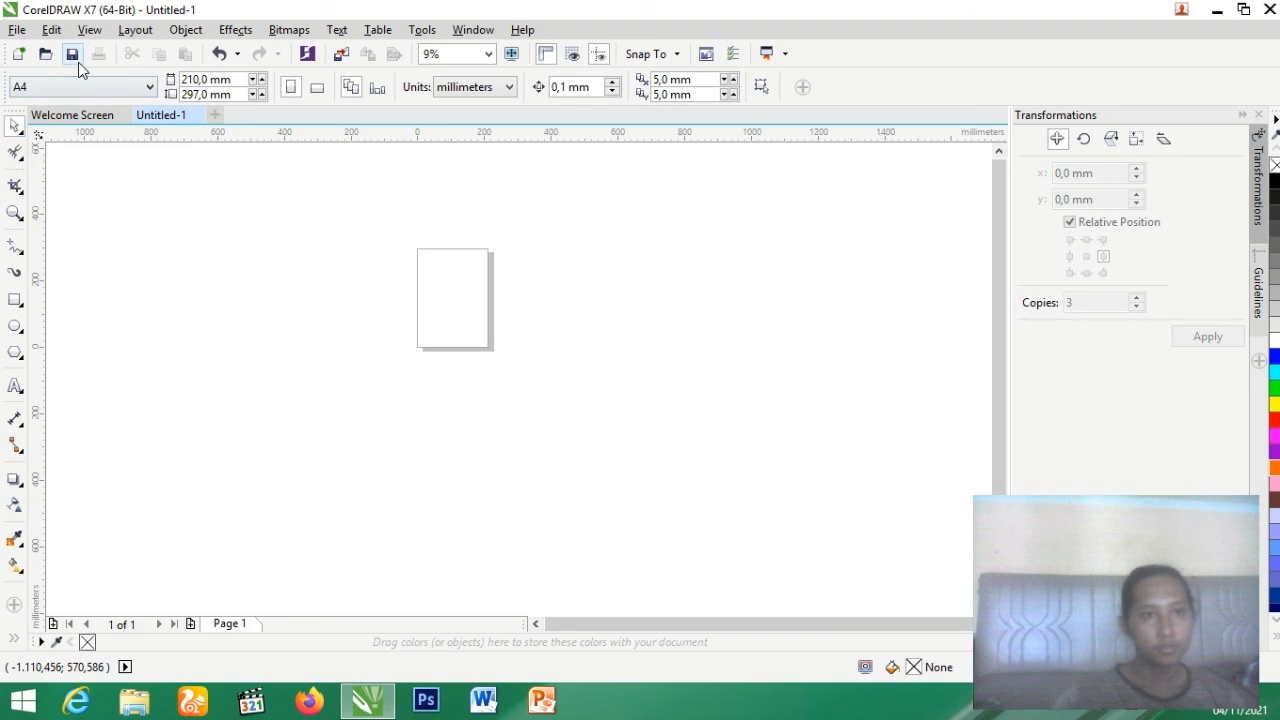
scroll(597, 294, up, 2)
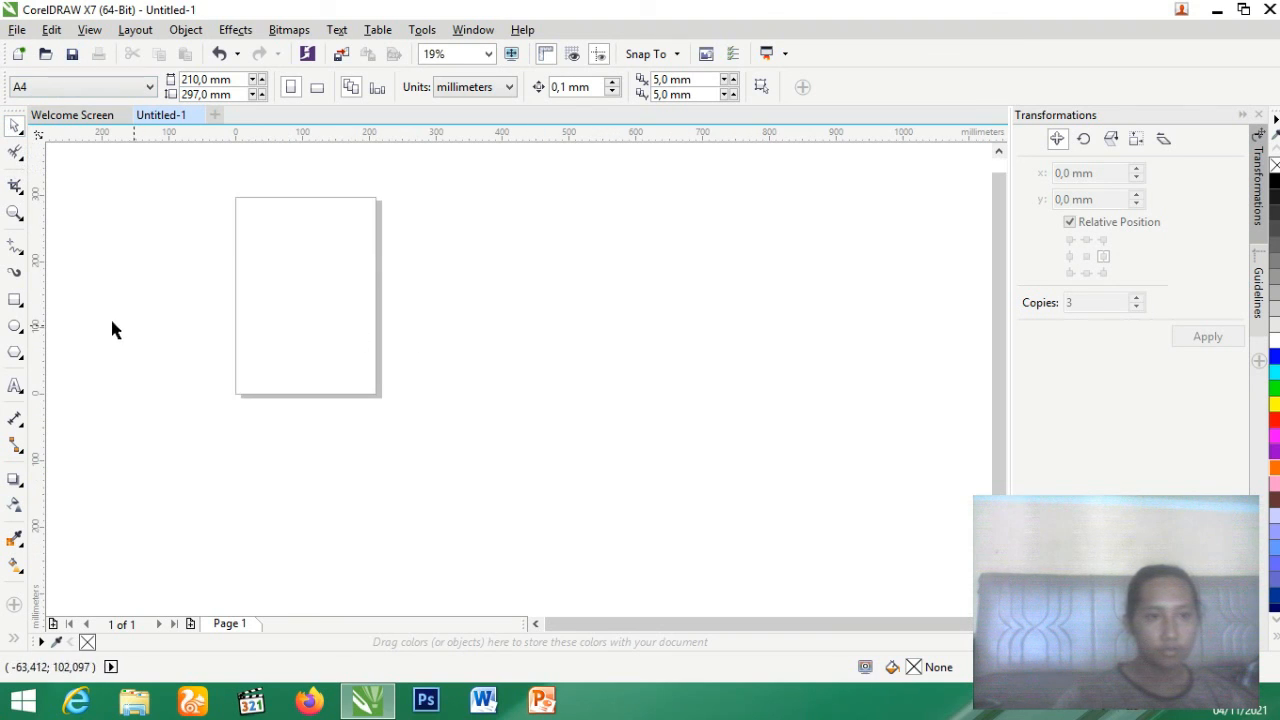
click(15, 302)
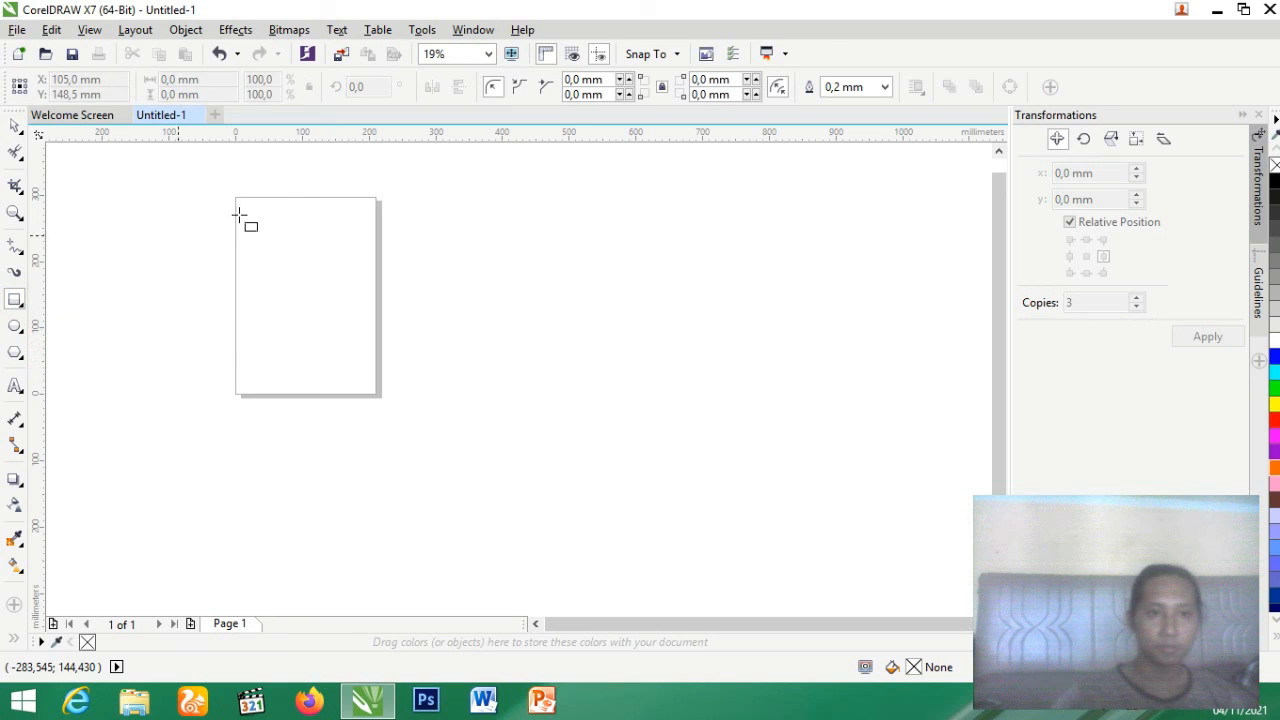
click(15, 128)
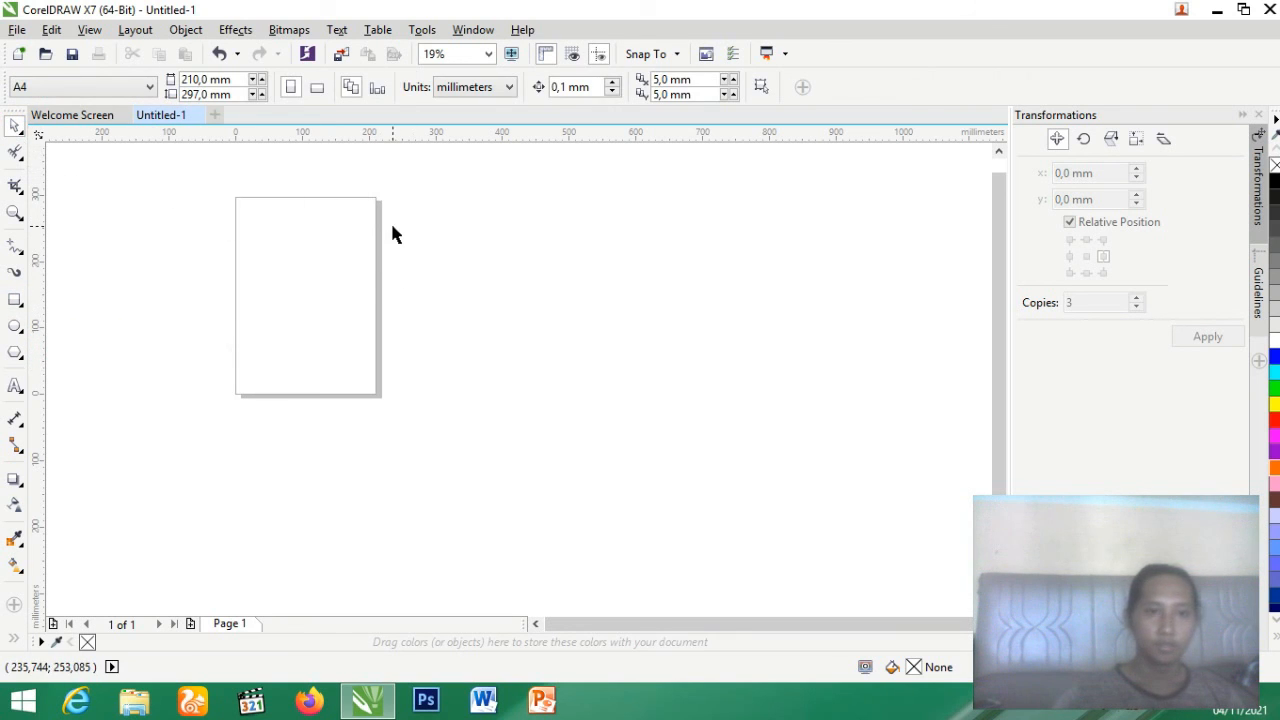
drag(392, 233, 690, 525)
click(376, 194)
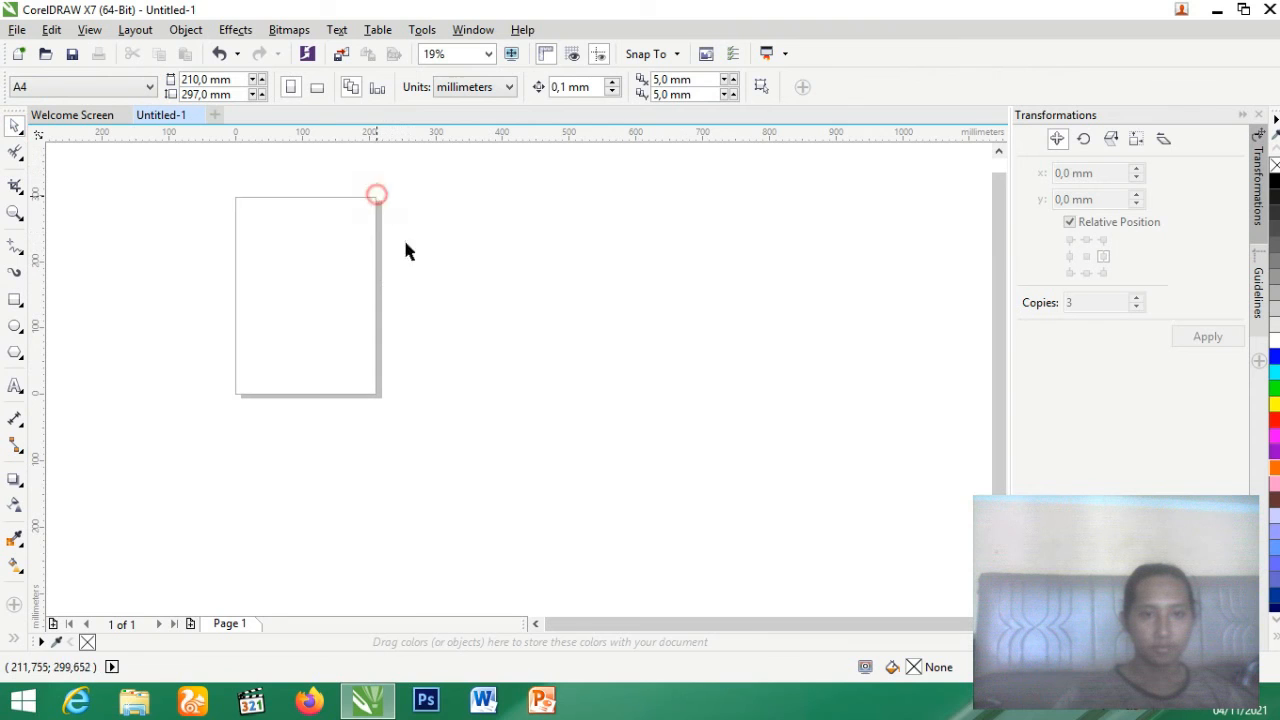
drag(405, 250, 960, 398)
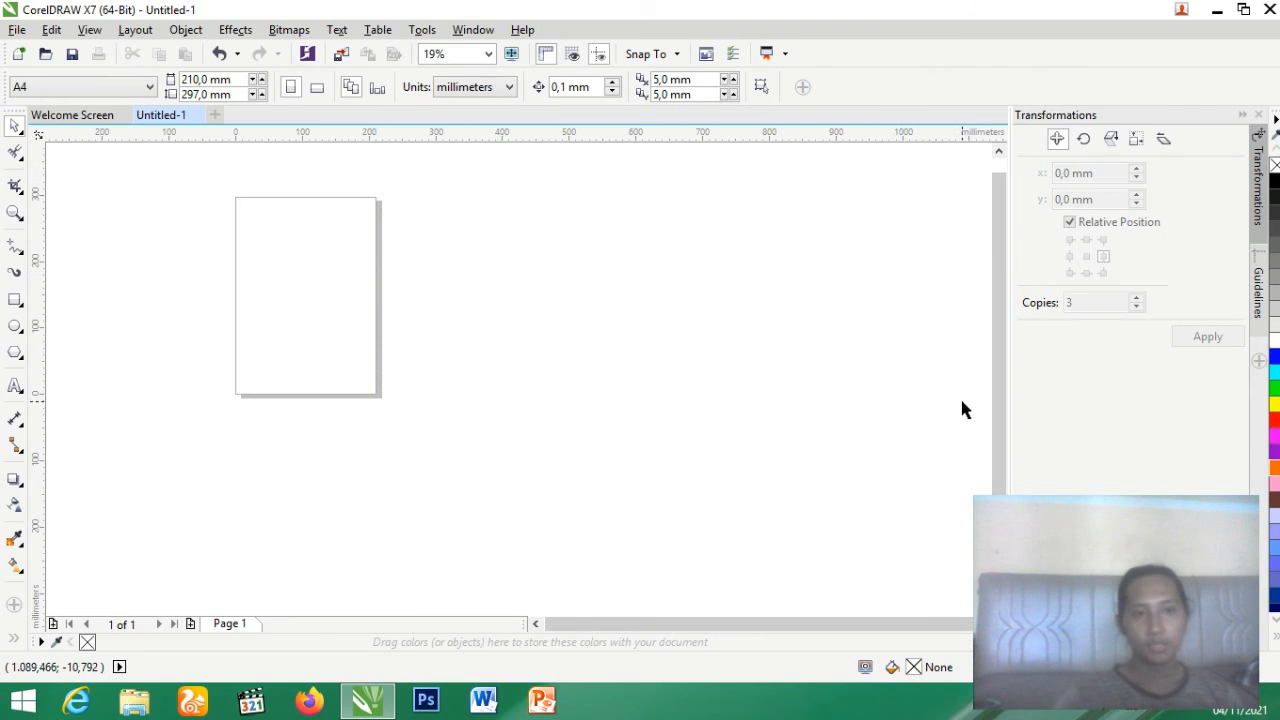
Minimize the drawing program's window to show the desktop
click(1217, 10)
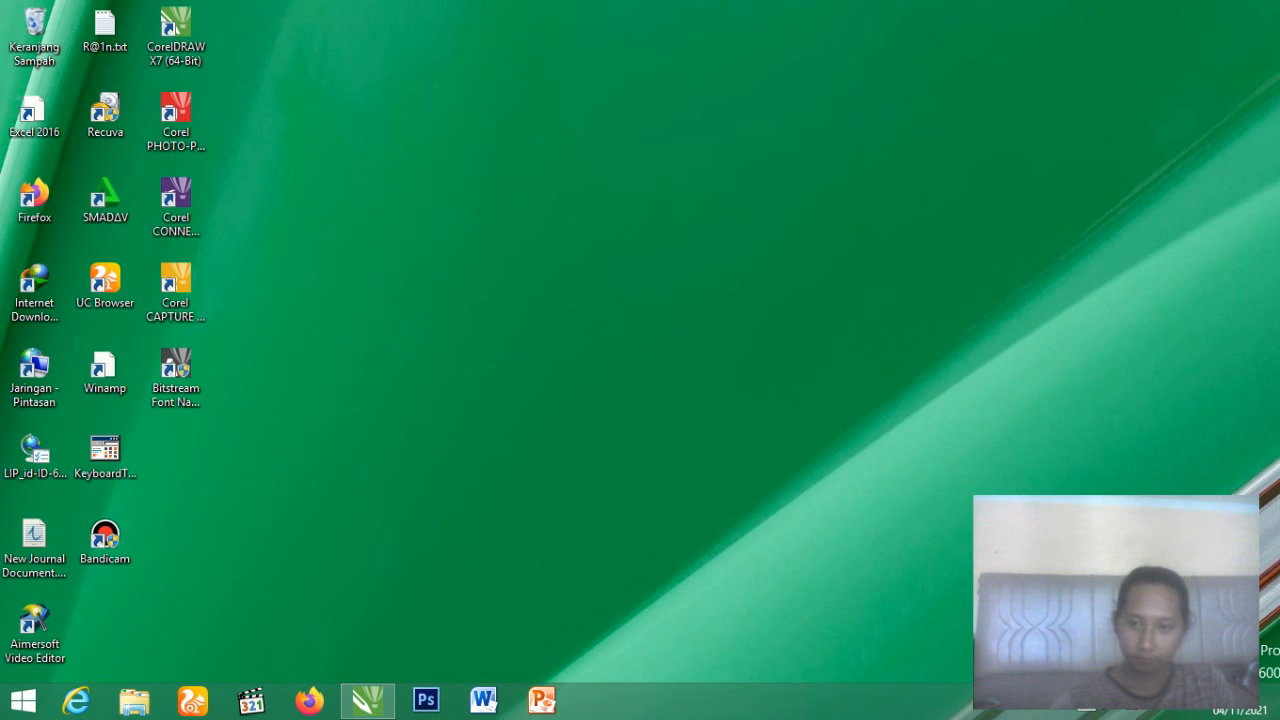
click(981, 123)
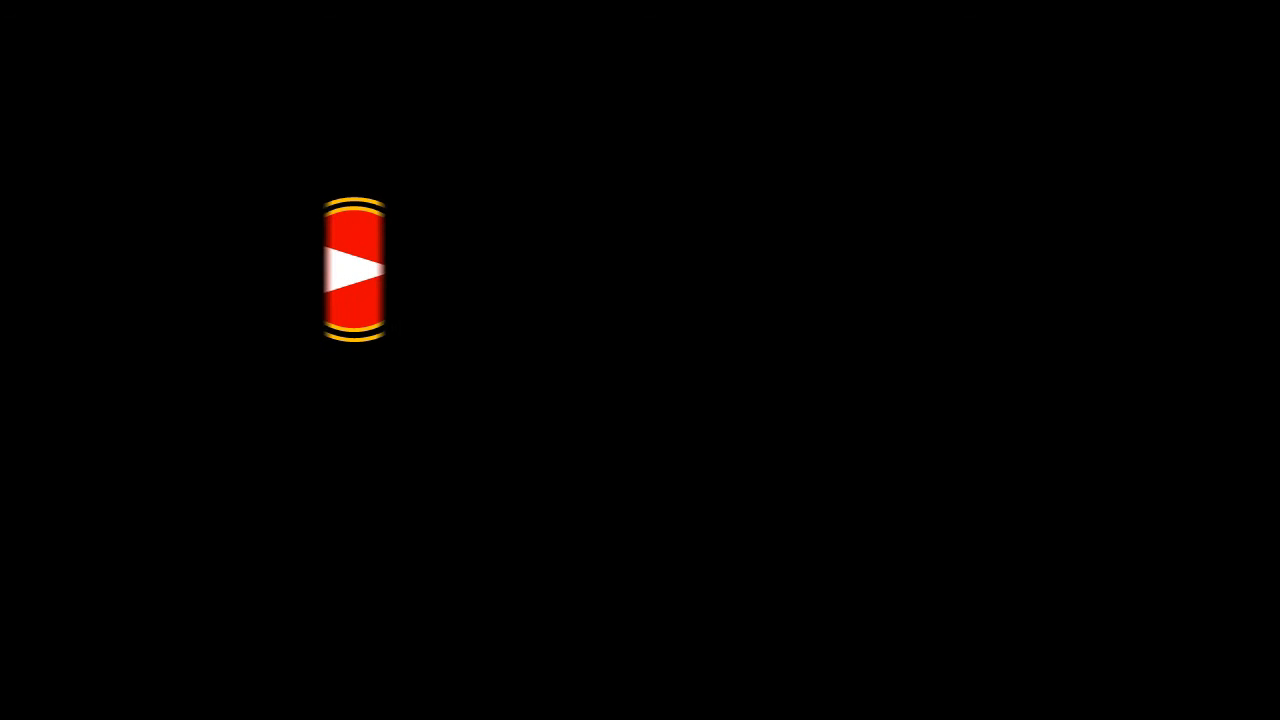